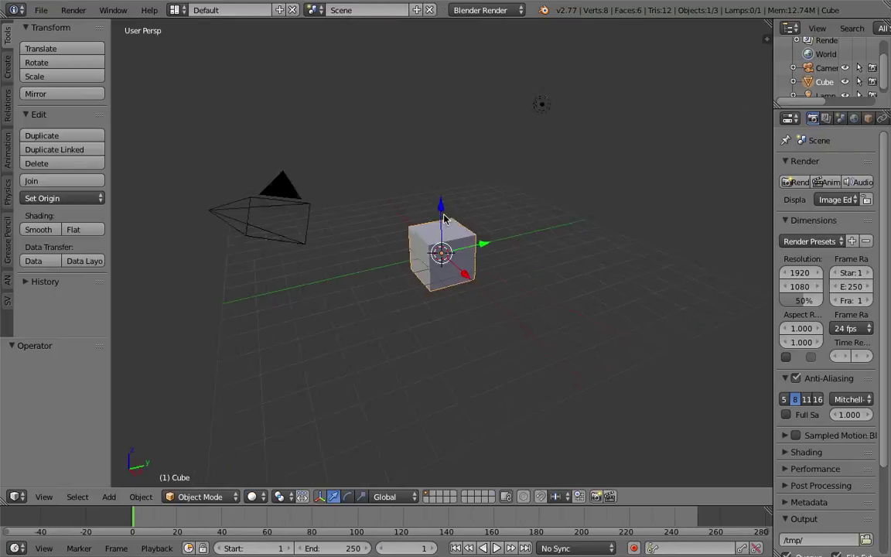
# - Switch to the browser and examine the Google image results for "image mosaic" as visual references
pyautogui.moveTo(444, 215)
pyautogui.mouseDown(button='middle')
pyautogui.moveTo(461, 196)
pyautogui.moveTo(443, 221)
pyautogui.mouseUp(button='middle')
pyautogui.hotkey('ctrl', 'alt', 'Left')
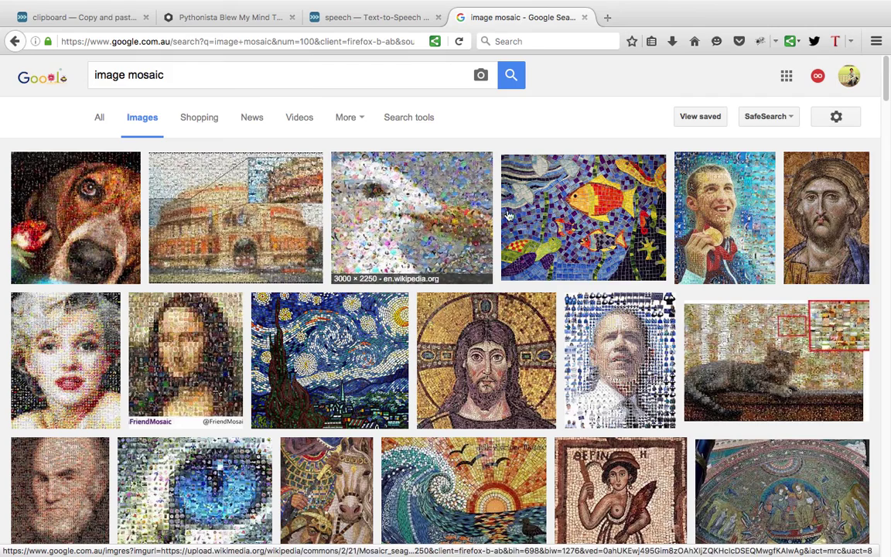
pyautogui.scroll(-2, 501, 269)
pyautogui.scroll(-2, 501, 270)
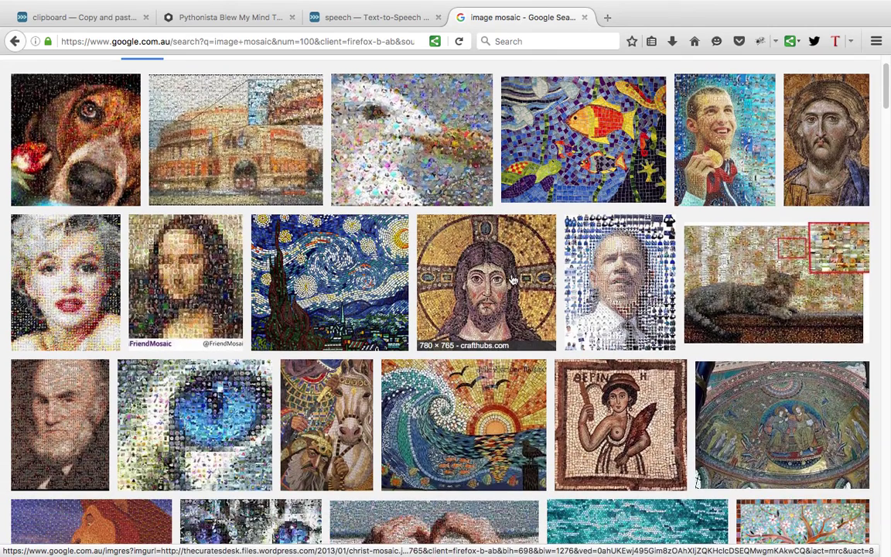
pyautogui.scroll(-3, 568, 300)
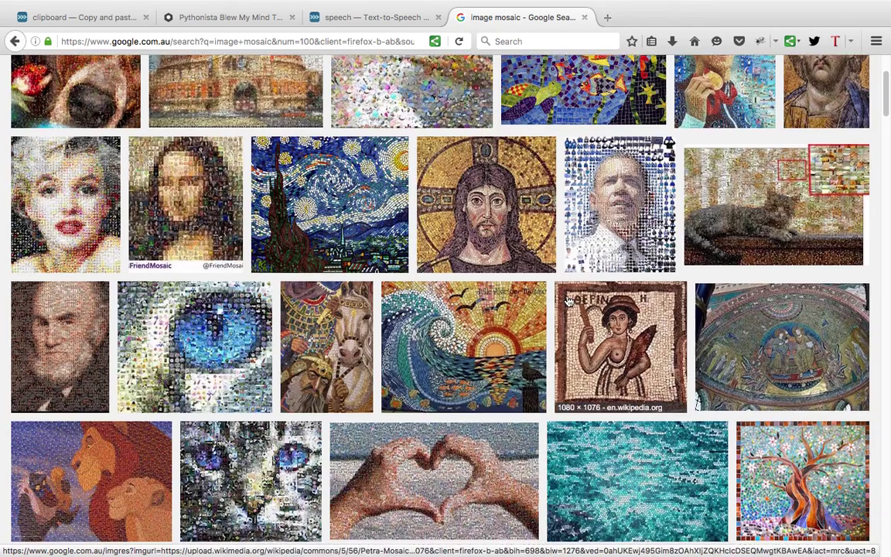
pyautogui.scroll(5, 614, 210)
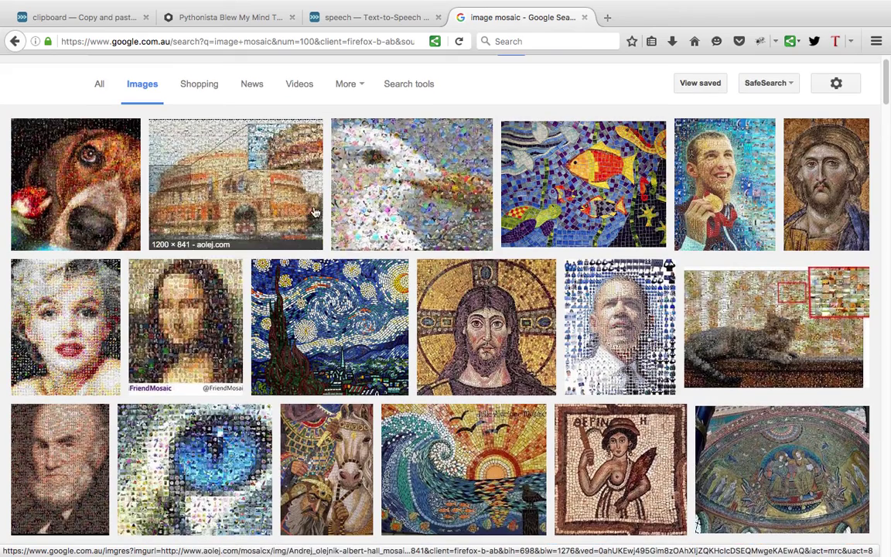
pyautogui.scroll(-3, 540, 279)
pyautogui.scroll(-6, 542, 327)
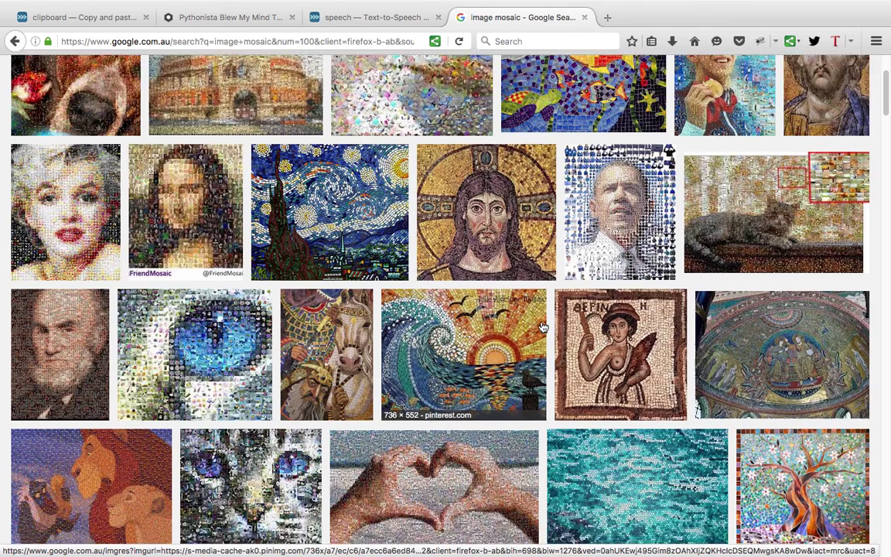
pyautogui.scroll(-5, 599, 318)
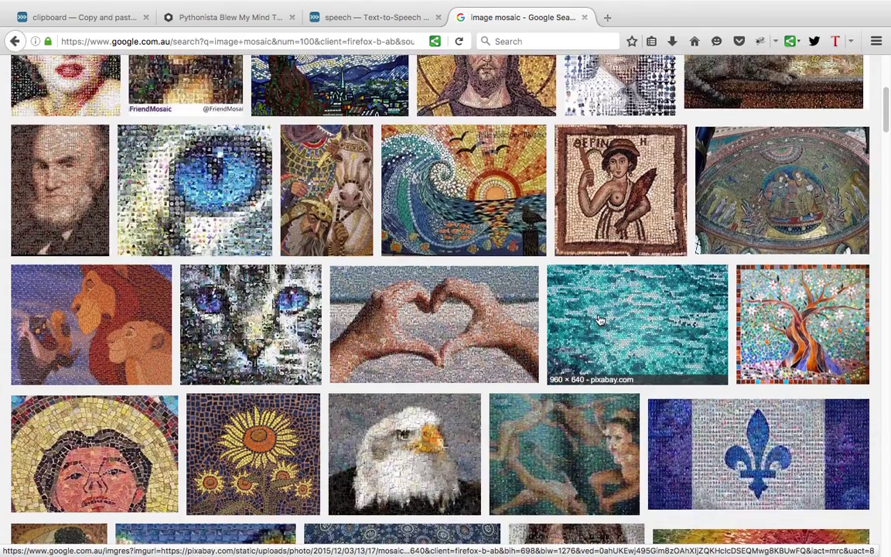
pyautogui.scroll(-2, 597, 325)
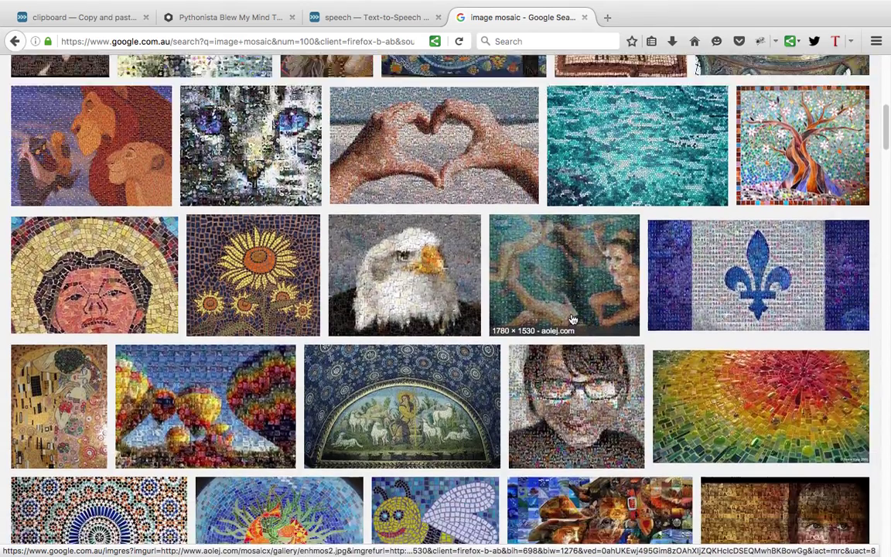
pyautogui.scroll(-3, 576, 323)
pyautogui.scroll(7, 576, 323)
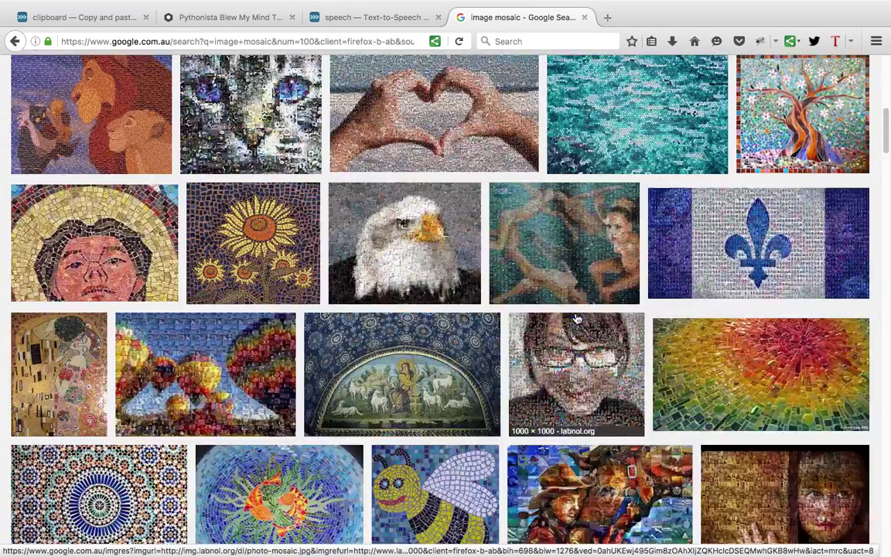
pyautogui.scroll(3, 576, 318)
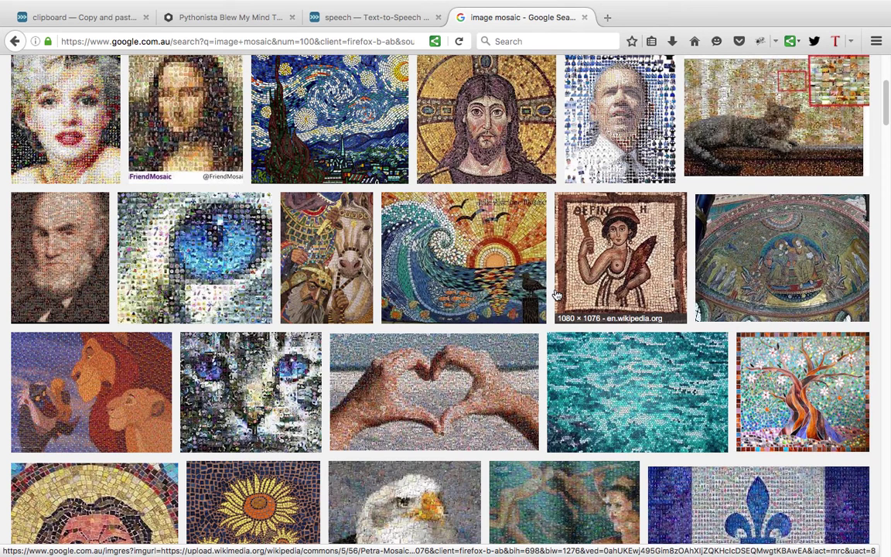
pyautogui.scroll(-1, 550, 298)
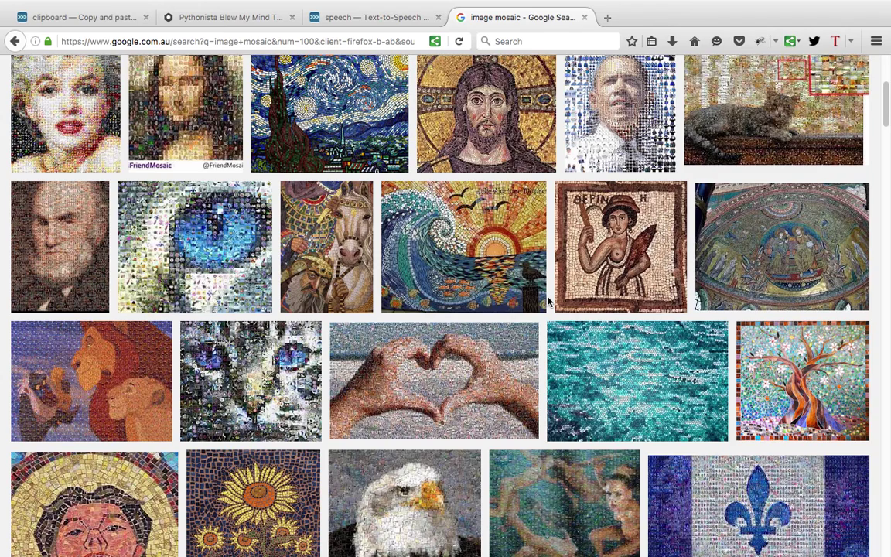
pyautogui.scroll(-2, 521, 312)
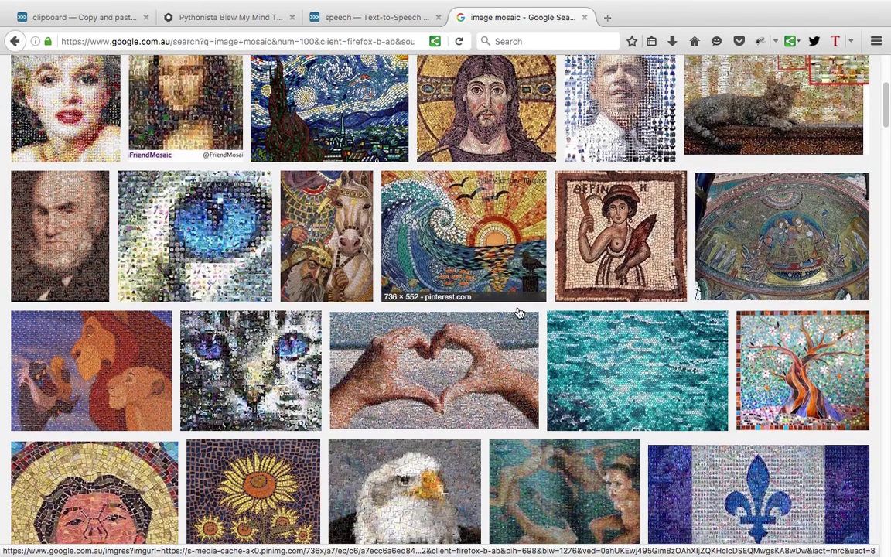
pyautogui.scroll(-2, 463, 321)
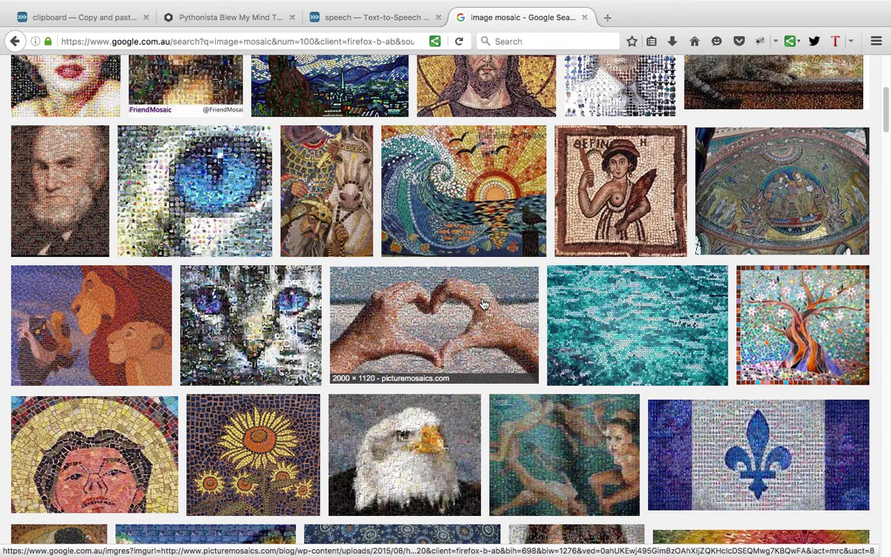
pyautogui.scroll(-2, 481, 304)
pyautogui.scroll(1, 478, 315)
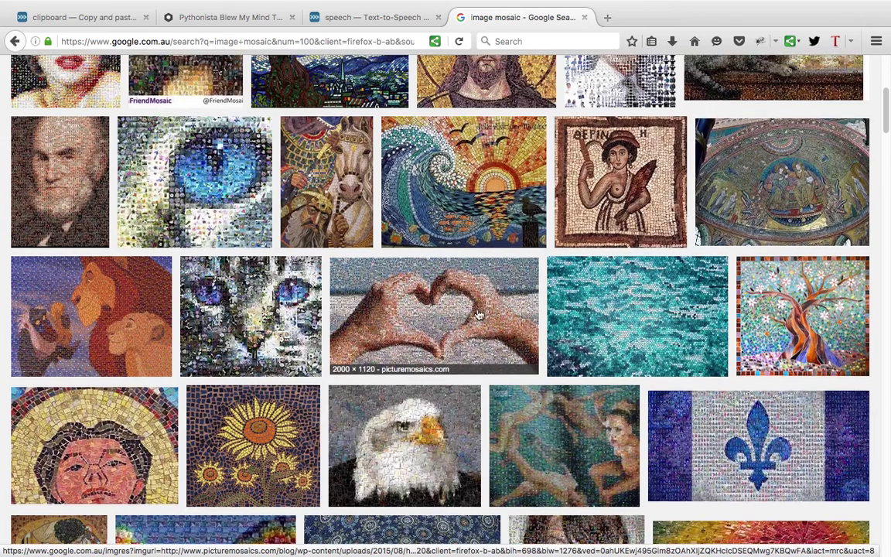
pyautogui.scroll(3, 478, 315)
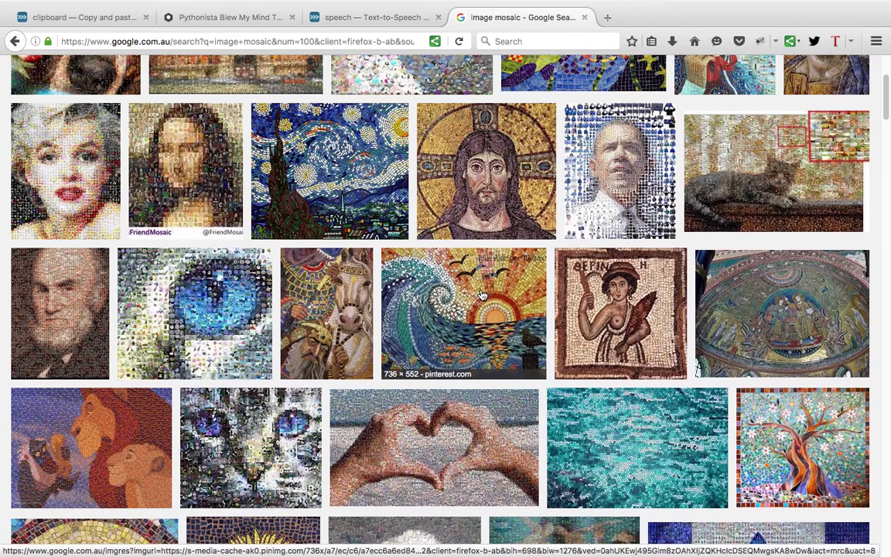
pyautogui.scroll(2, 480, 292)
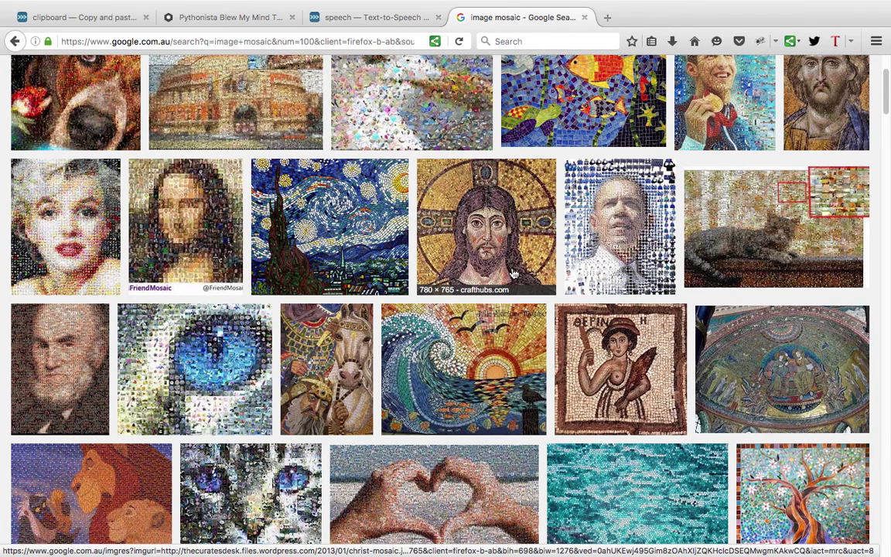
pyautogui.scroll(-1, 513, 274)
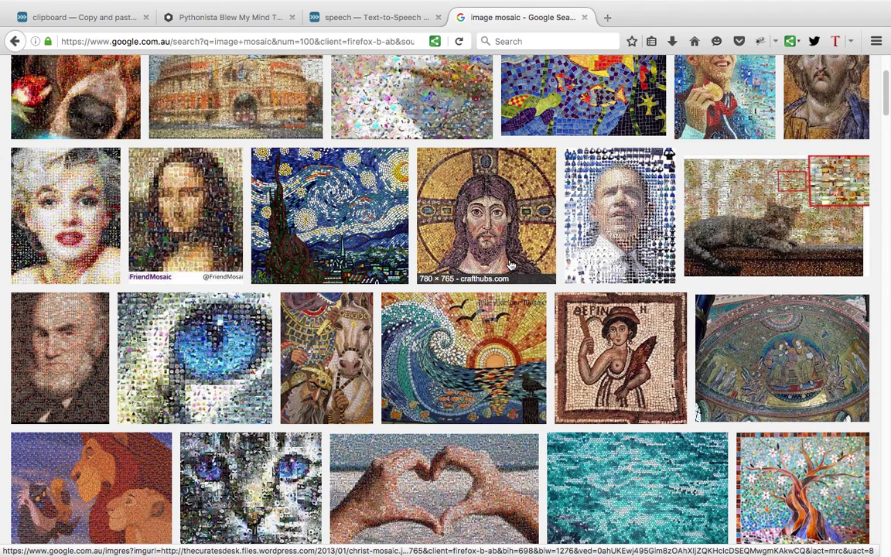
# - Switch back to Blender and delete the default cube from the scene
pyautogui.hotkey('ctrl', 'Right')
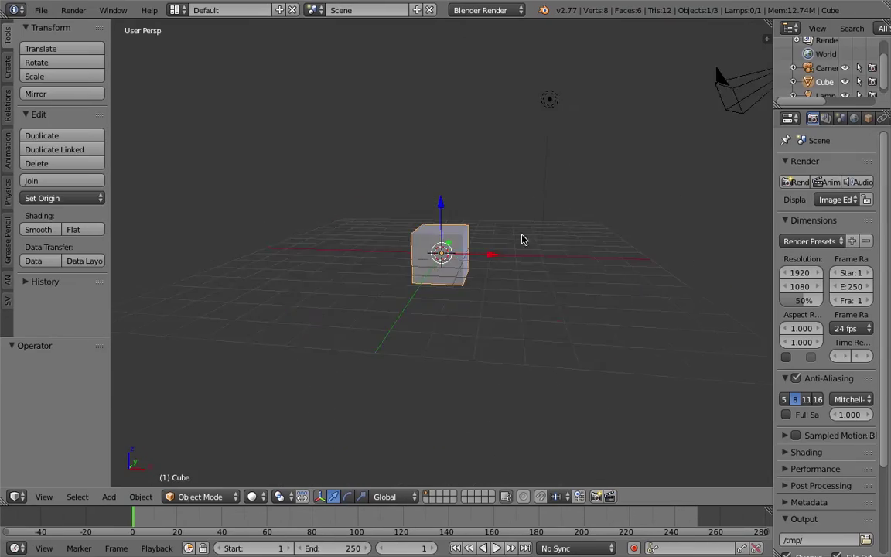
pyautogui.press('x')
pyautogui.click(511, 248)
# - Add a mesh plane at the scene's origin
pyautogui.hotkey('shift', 'a')
pyautogui.moveTo(392, 84)
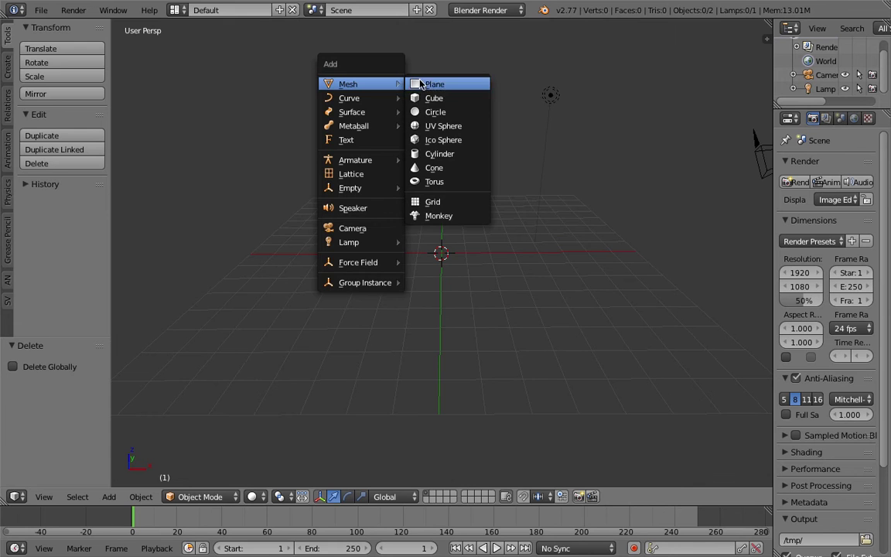
pyautogui.click(437, 85)
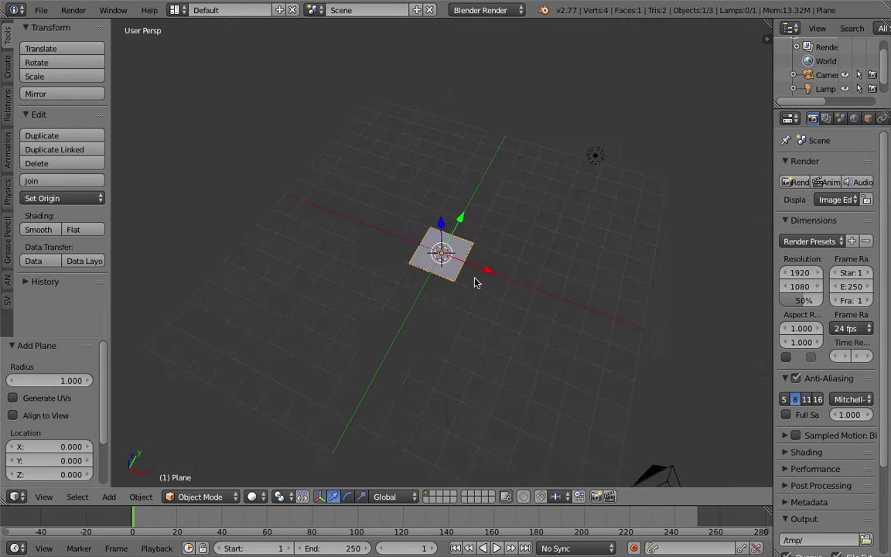
pyautogui.scroll(5, 476, 281)
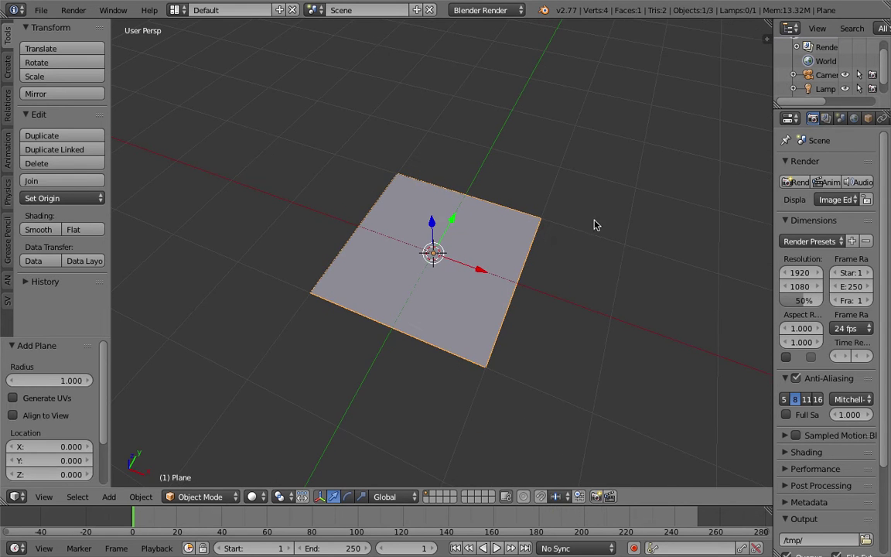
# - Widen the properties editor so its settings and labels are fully readable beside the 3D view
pyautogui.moveTo(774, 120); pyautogui.dragTo(600, 121)
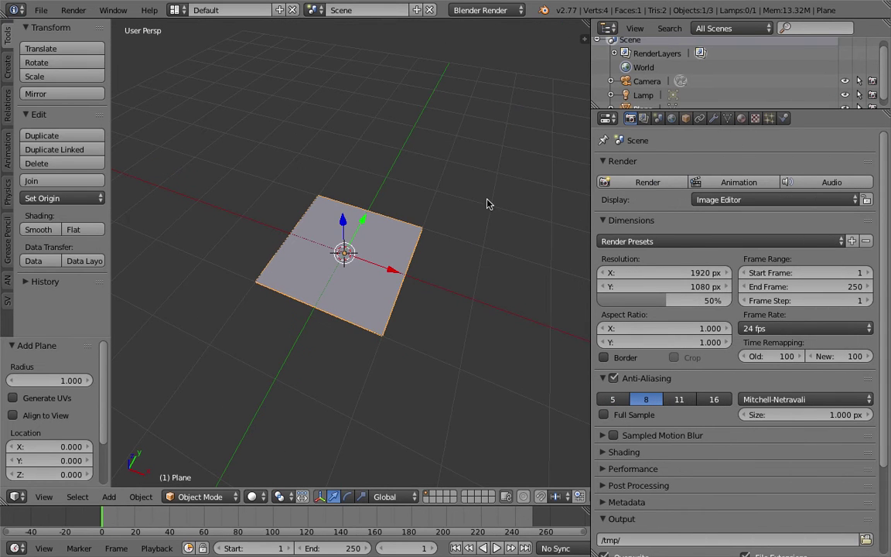
pyautogui.scroll(2, 406, 190)
pyautogui.keyDown('shift'); pyautogui.moveTo(403, 194); pyautogui.dragTo(426, 168, button='middle'); pyautogui.keyUp('shift')
pyautogui.moveTo(390, 238); pyautogui.dragTo(382, 229, button='middle')
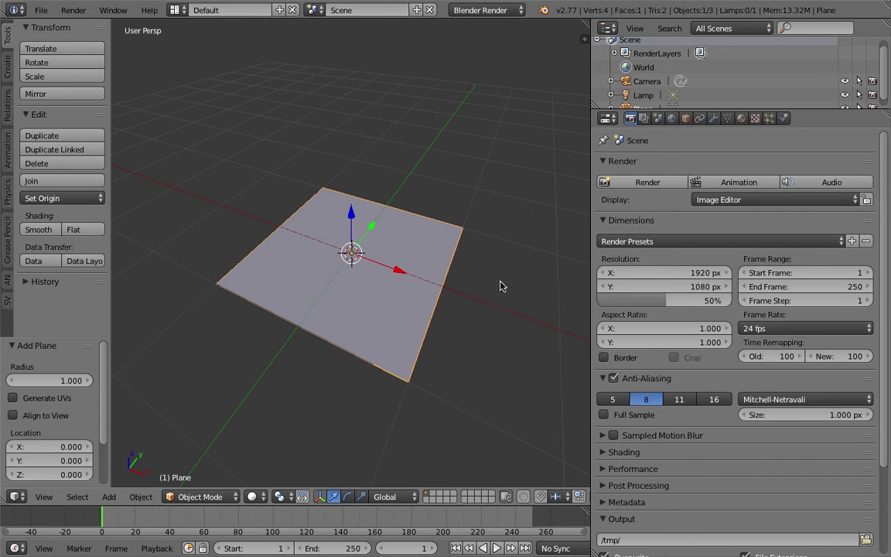
pyautogui.moveTo(485, 289); pyautogui.dragTo(451, 290, button='middle')
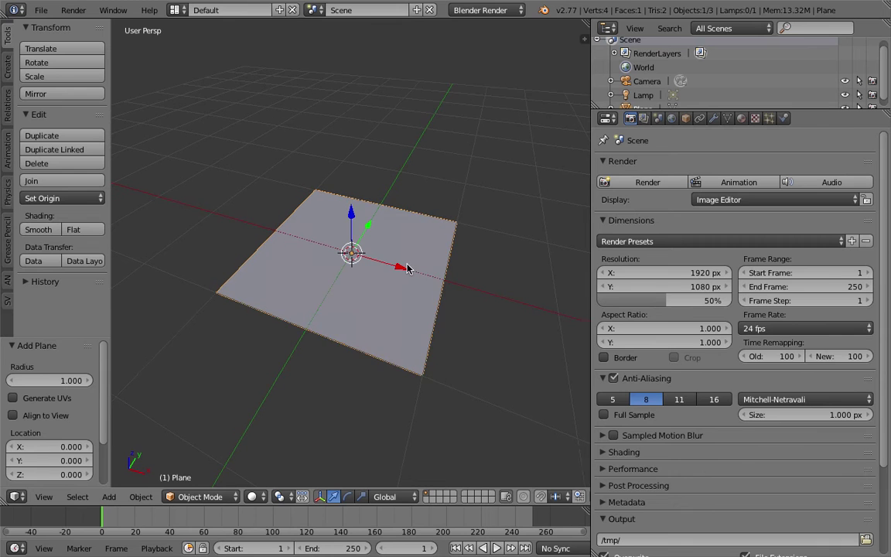
pyautogui.scroll(2, 400, 255)
pyautogui.moveTo(404, 254); pyautogui.dragTo(397, 252, button='middle')
pyautogui.moveTo(465, 164); pyautogui.dragTo(470, 164, button='middle')
pyautogui.moveTo(365, 243); pyautogui.dragTo(369, 192, button='middle')
pyautogui.moveTo(269, 286); pyautogui.dragTo(336, 249, button='middle')
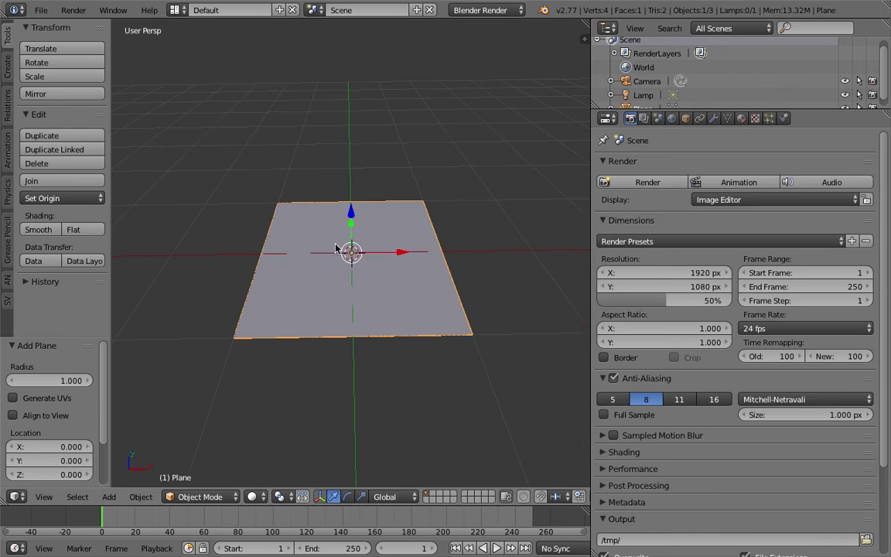
pyautogui.scroll(-1, 354, 225)
pyautogui.moveTo(396, 277); pyautogui.dragTo(372, 274, button='middle')
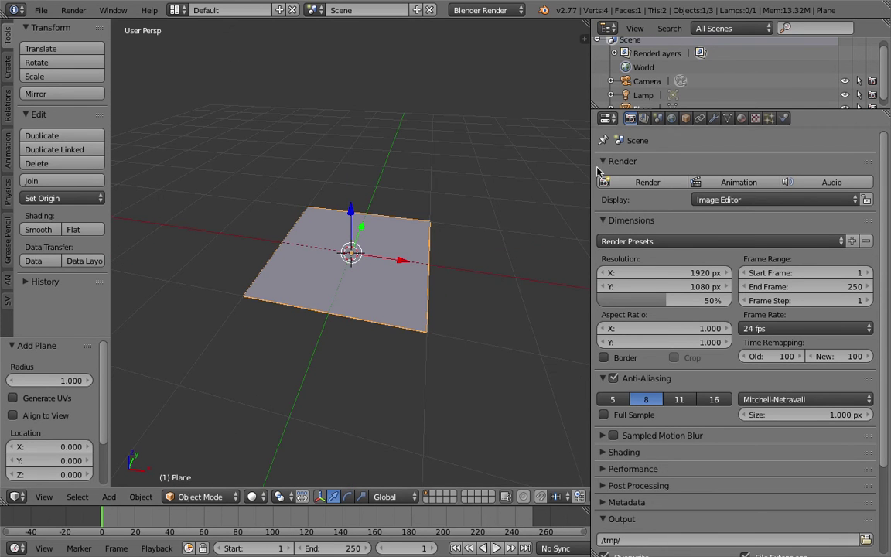
pyautogui.moveTo(333, 229); pyautogui.dragTo(327, 241, button='middle')
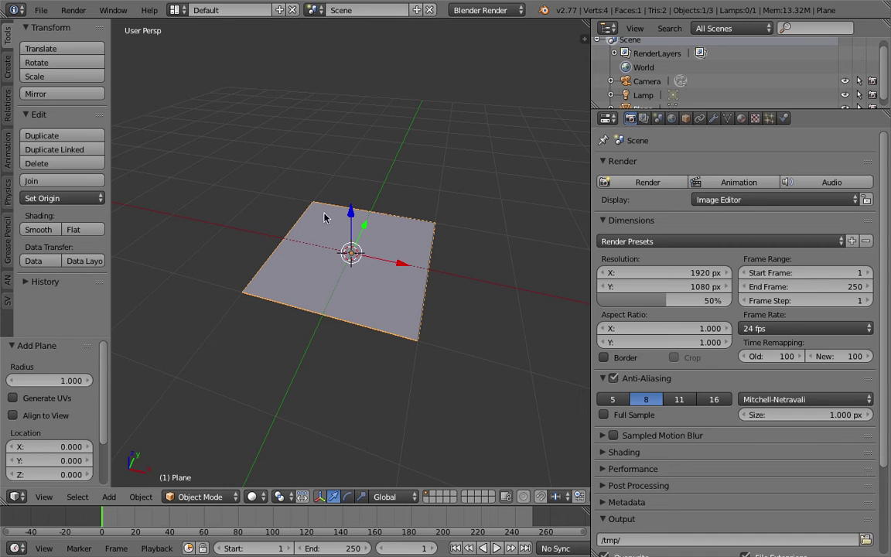
# - Give the plane a new material and set its diffuse colour to a pale turquoise
pyautogui.click(741, 118)
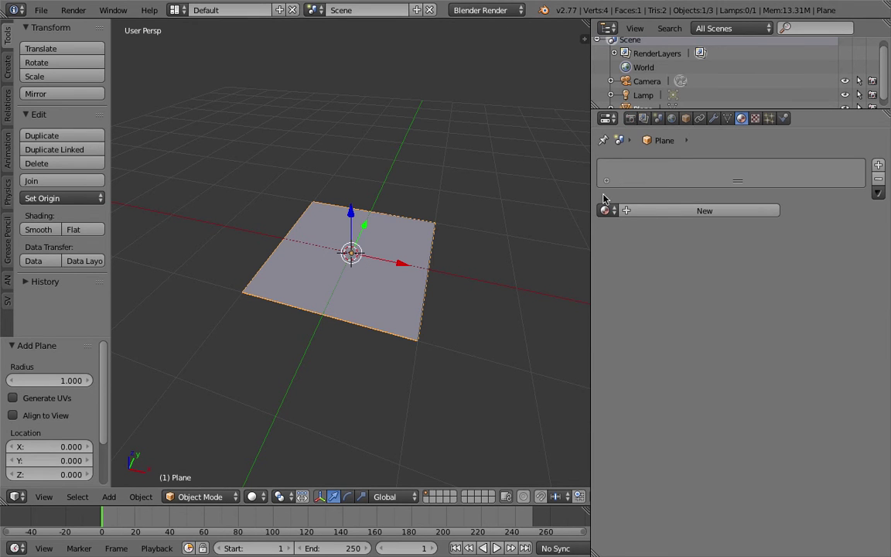
pyautogui.click(672, 215)
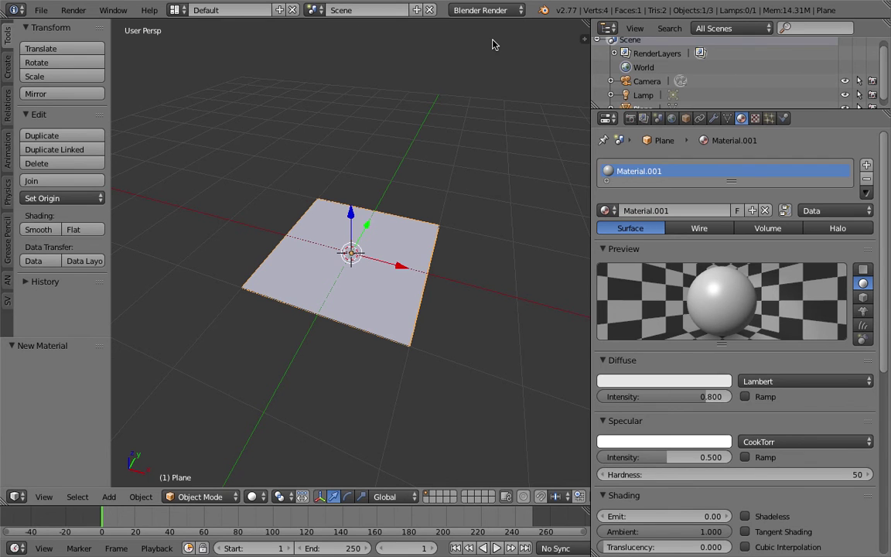
pyautogui.moveTo(447, 132); pyautogui.dragTo(458, 89, button='middle')
pyautogui.scroll(-1, 396, 208)
pyautogui.scroll(1, 417, 202)
pyautogui.keyDown('shift'); pyautogui.moveTo(396, 211); pyautogui.dragTo(542, 304, button='middle'); pyautogui.keyUp('shift')
pyautogui.click(664, 380)
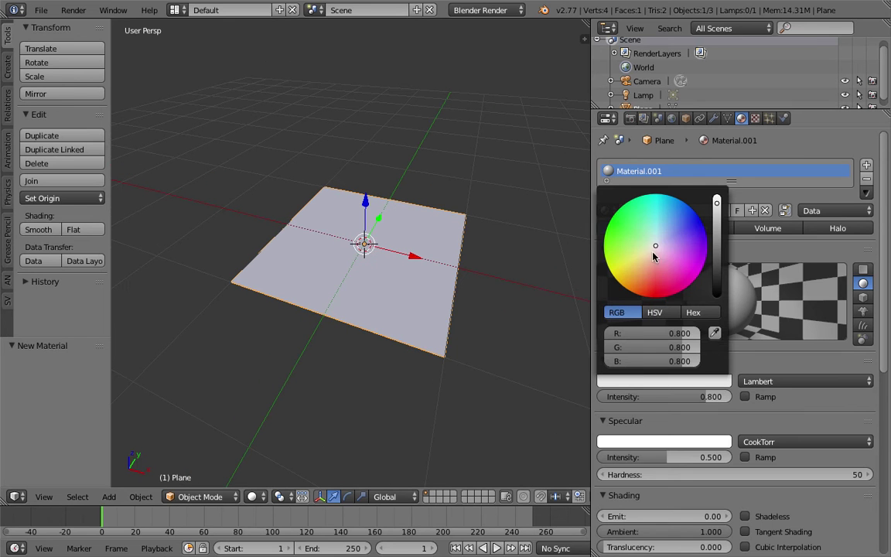
pyautogui.moveTo(652, 244); pyautogui.dragTo(654, 234)
pyautogui.scroll(-1, 825, 241)
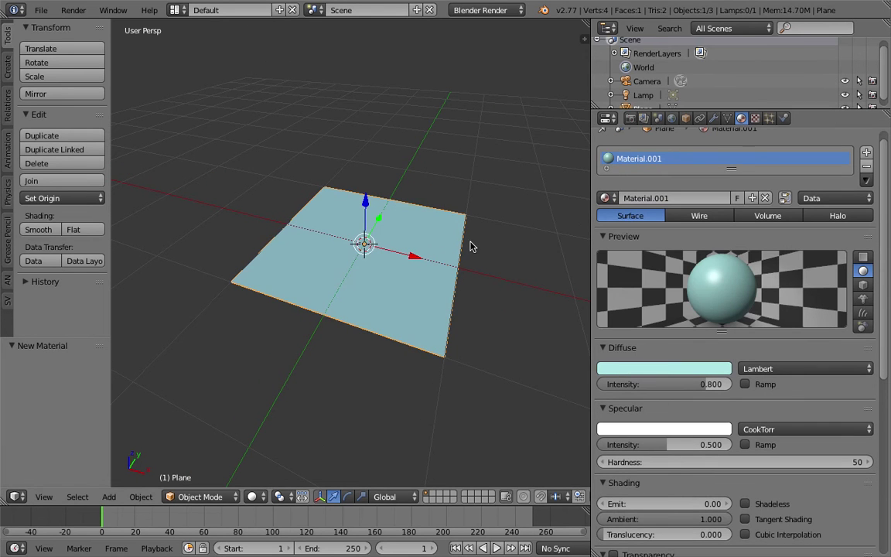
pyautogui.scroll(1, 496, 283)
# - Add a new texture in the first texture slot of the plane's material
pyautogui.moveTo(497, 287); pyautogui.dragTo(283, 236, button='middle')
pyautogui.moveTo(353, 190); pyautogui.dragTo(366, 279, button='middle')
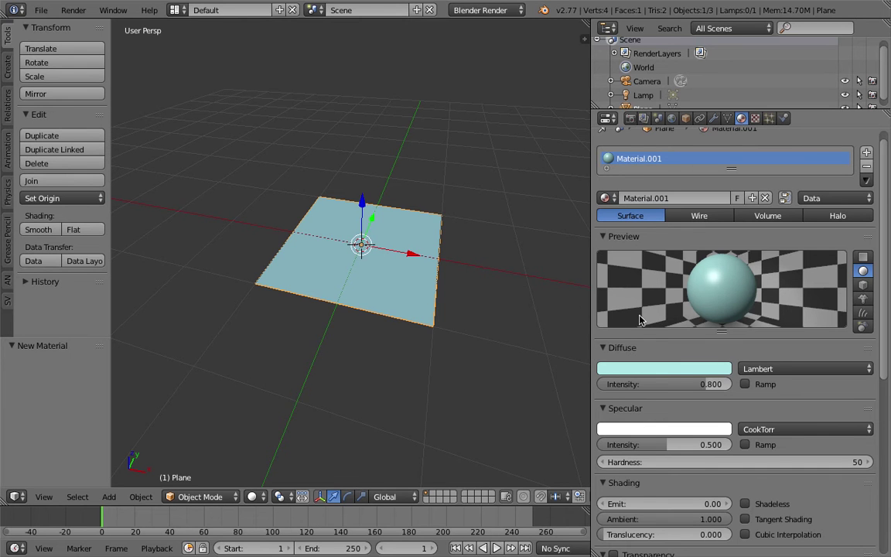
pyautogui.moveTo(471, 287); pyautogui.dragTo(456, 290, button='middle')
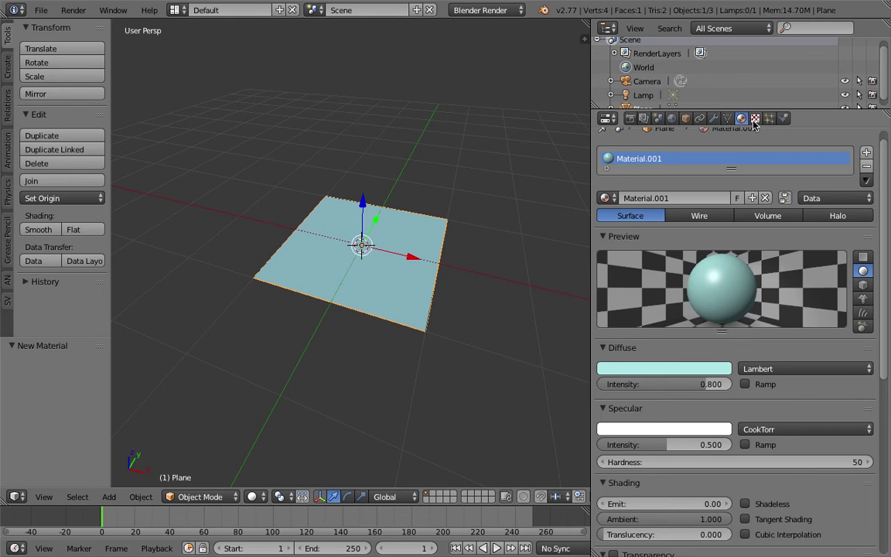
pyautogui.moveTo(570, 4)
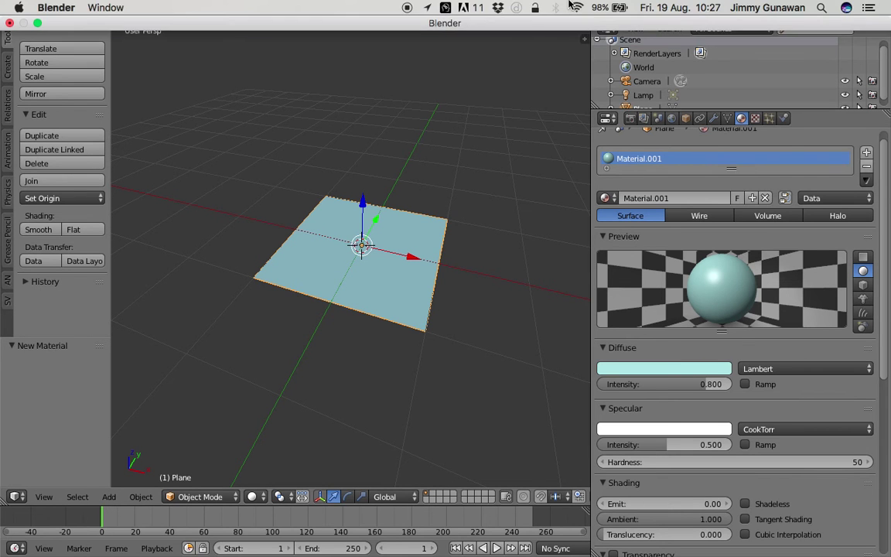
pyautogui.click(755, 119)
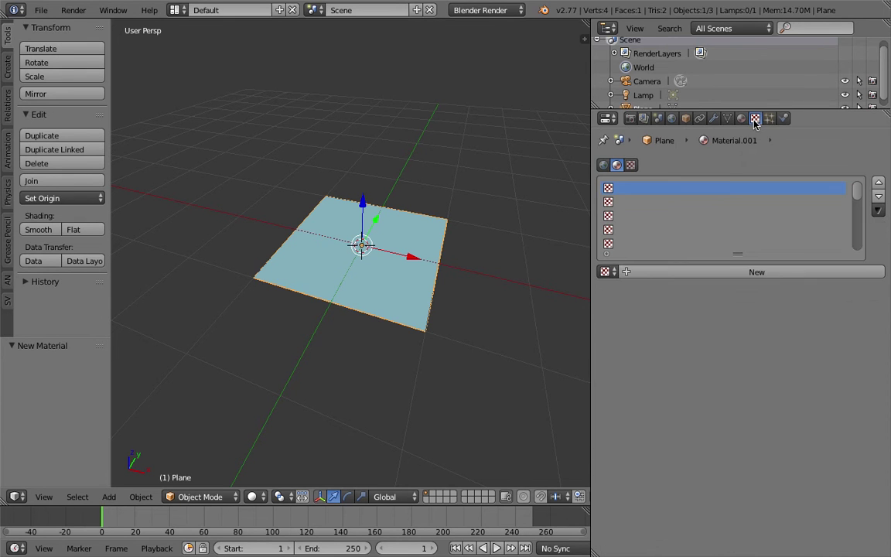
pyautogui.click(730, 272)
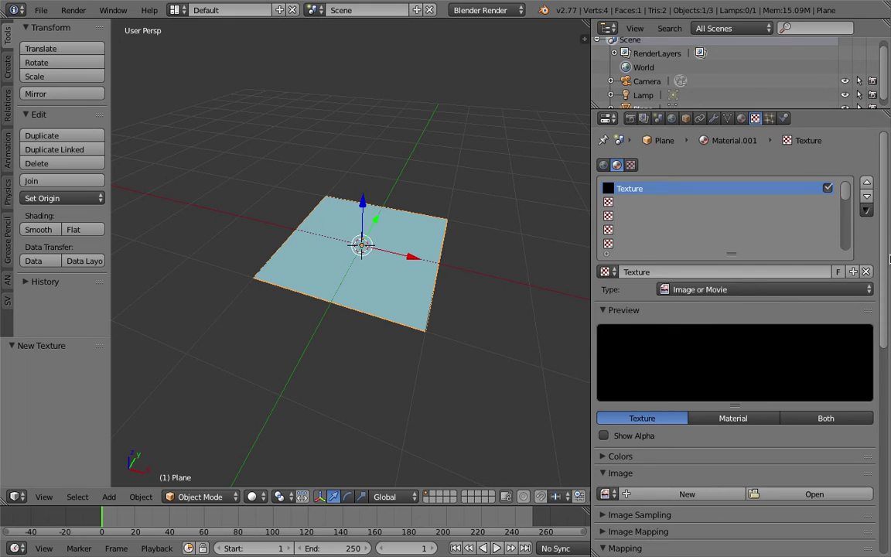
# - Load all frames 0001.png to 0064.png from the Desktop folder suzanne_matrix_cam_360 as the texture's image sequence
pyautogui.scroll(-4, 762, 367)
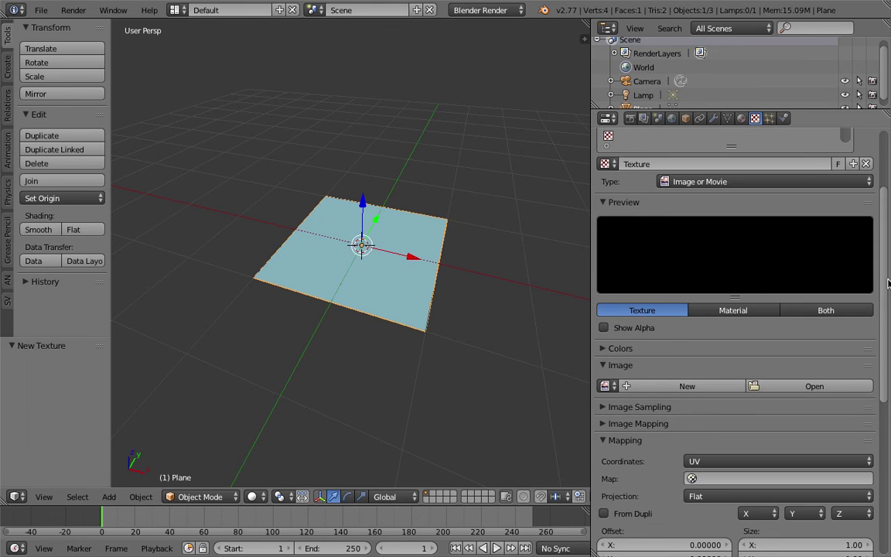
pyautogui.scroll(-1, 888, 284)
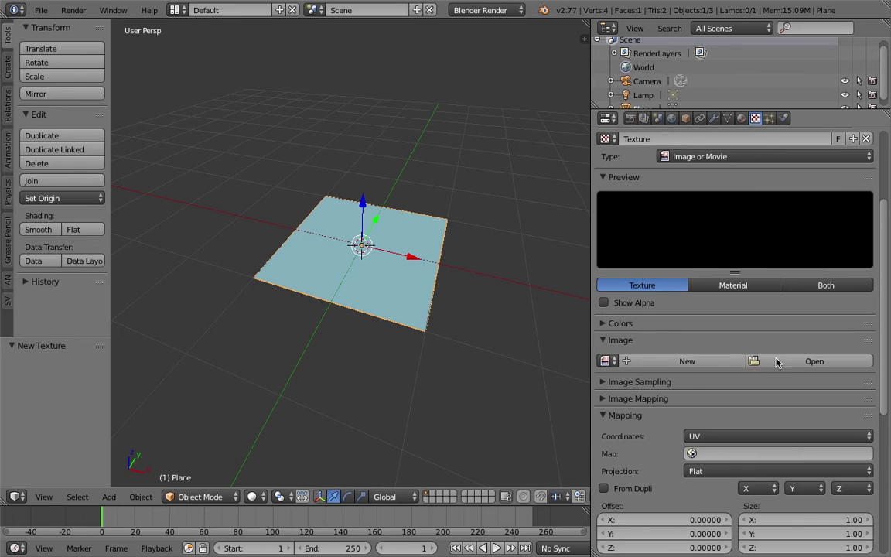
pyautogui.click(778, 362)
pyautogui.click(72, 186)
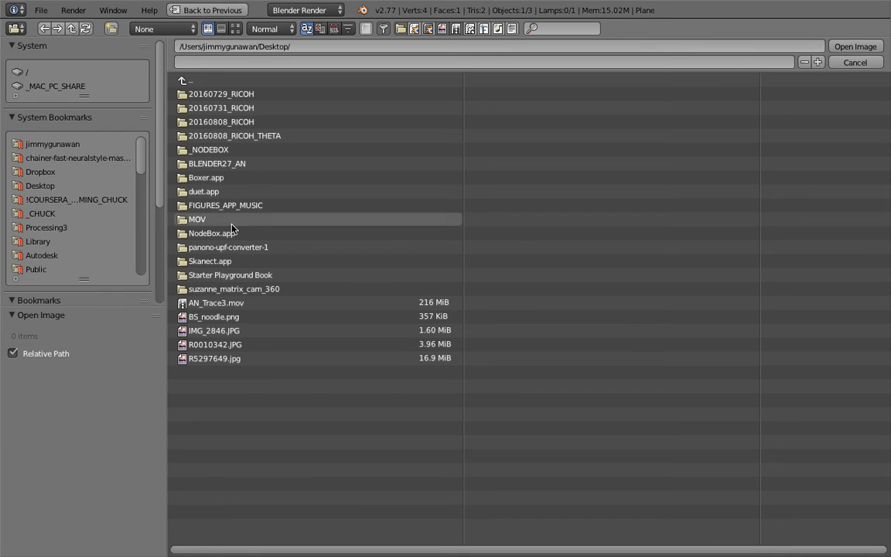
pyautogui.click(241, 289)
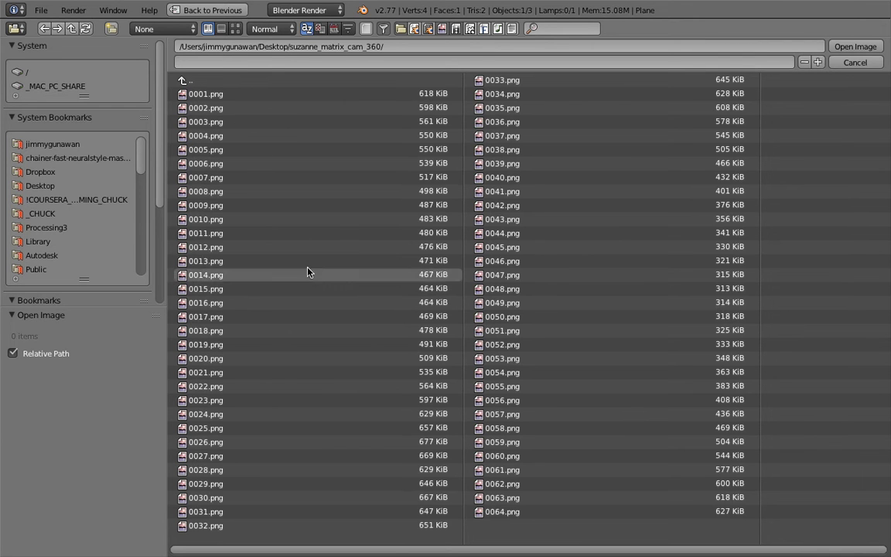
pyautogui.click(345, 276)
pyautogui.press('a')
pyautogui.press('a')
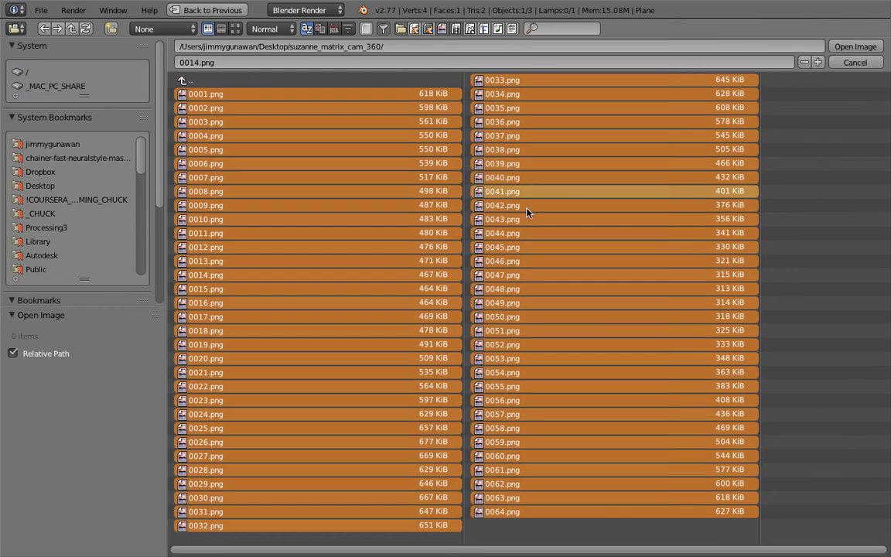
pyautogui.click(861, 46)
pyautogui.moveTo(441, 296); pyautogui.dragTo(462, 294, button='middle')
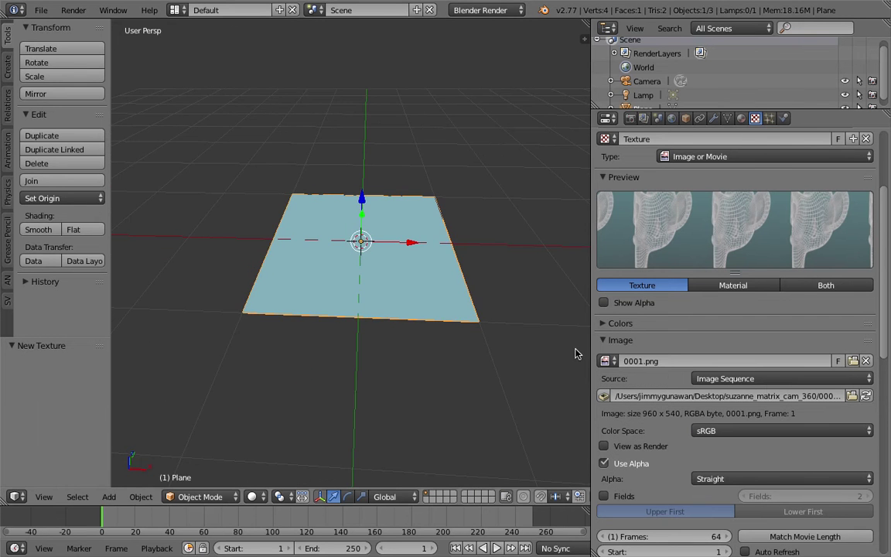
# - Choose Image Sequence as the texture image's source and widen the properties editor until the full file path is readable
pyautogui.scroll(-3, 786, 328)
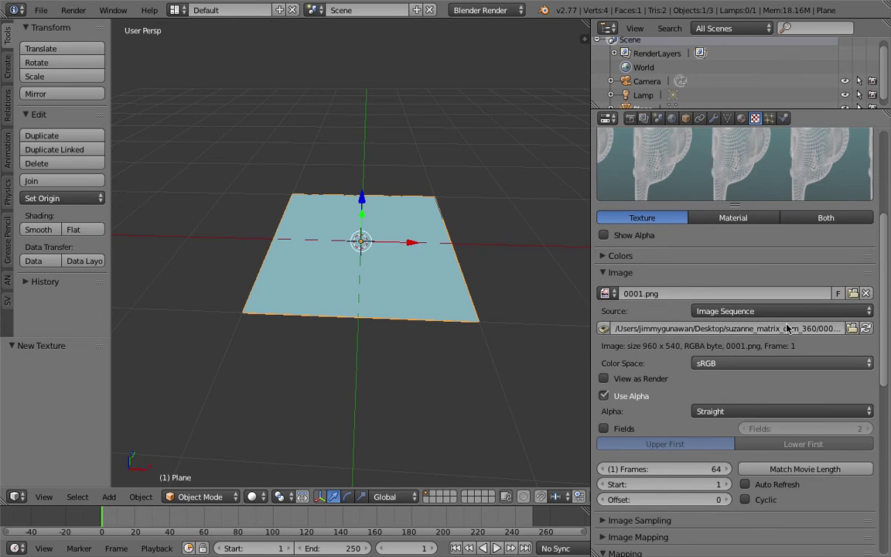
pyautogui.click(770, 312)
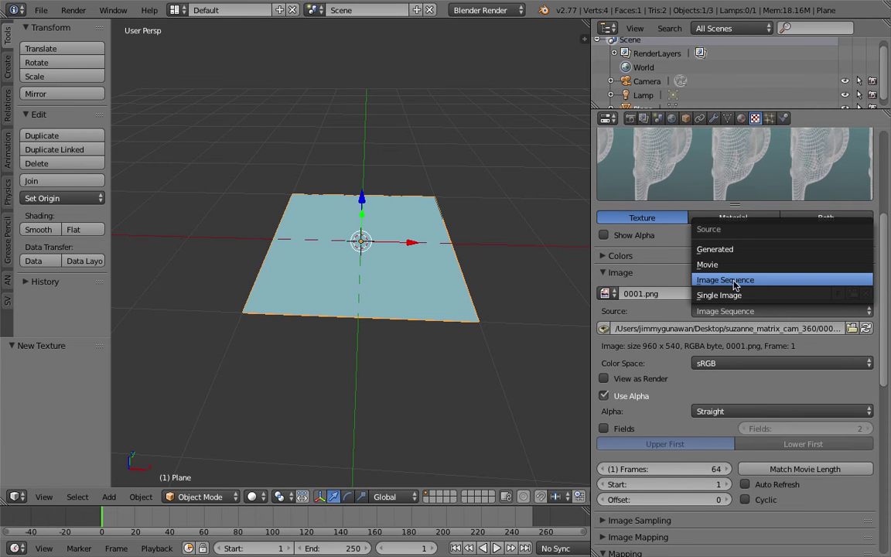
pyautogui.click(784, 281)
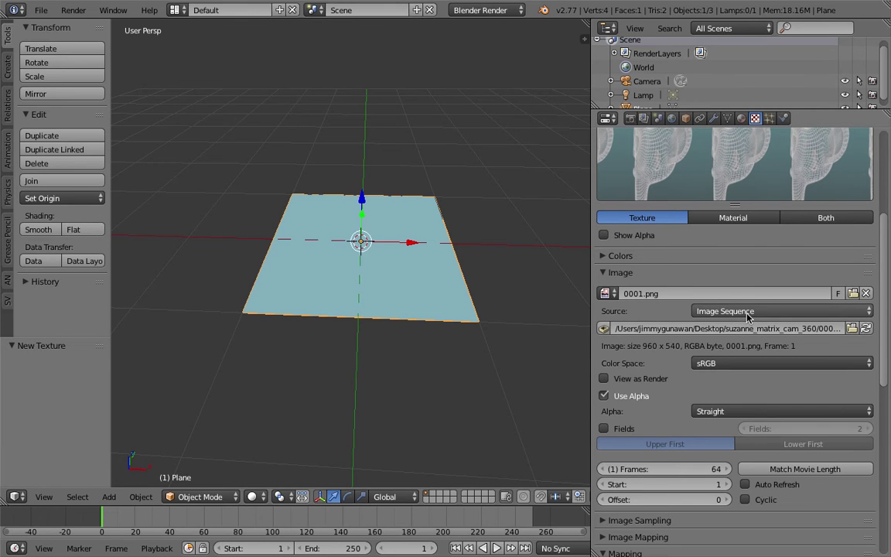
pyautogui.scroll(-1, 805, 306)
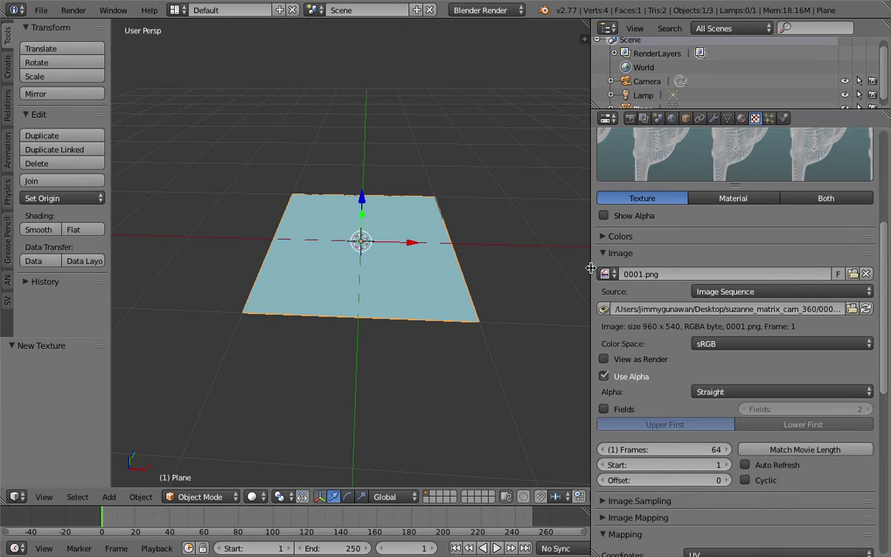
pyautogui.moveTo(590, 268); pyautogui.dragTo(572, 267)
# - Preview the plane in Texture and Material viewport shading, leaving the 3D view in Texture shading
pyautogui.moveTo(429, 303); pyautogui.dragTo(473, 302, button='middle')
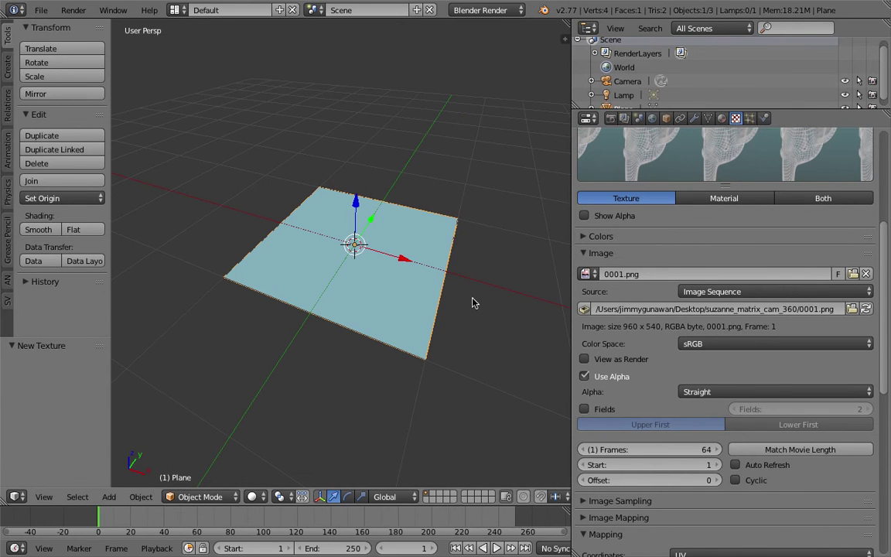
pyautogui.click(255, 497)
pyautogui.click(277, 436)
pyautogui.moveTo(274, 439)
pyautogui.mouseDown(button='middle')
pyautogui.moveTo(321, 378)
pyautogui.moveTo(306, 402)
pyautogui.mouseUp(button='middle')
pyautogui.click(251, 497)
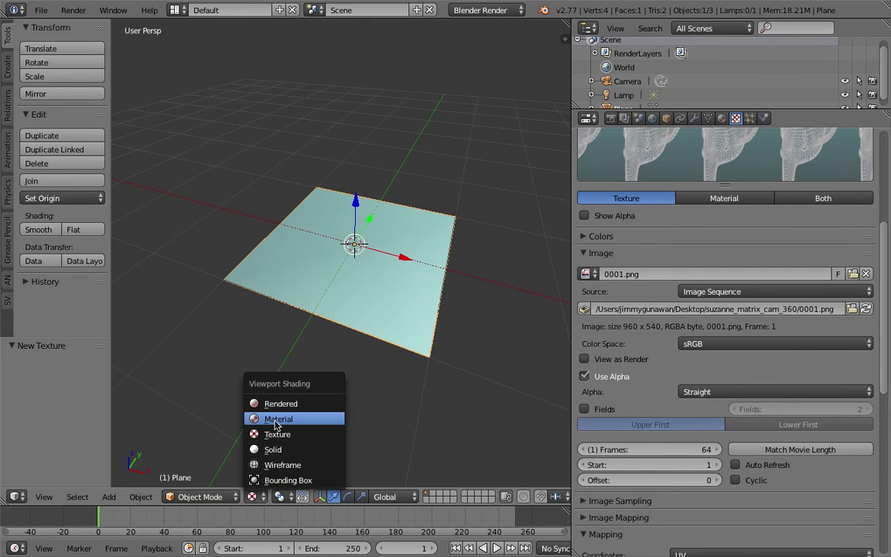
pyautogui.click(249, 419)
pyautogui.click(252, 497)
pyautogui.click(263, 431)
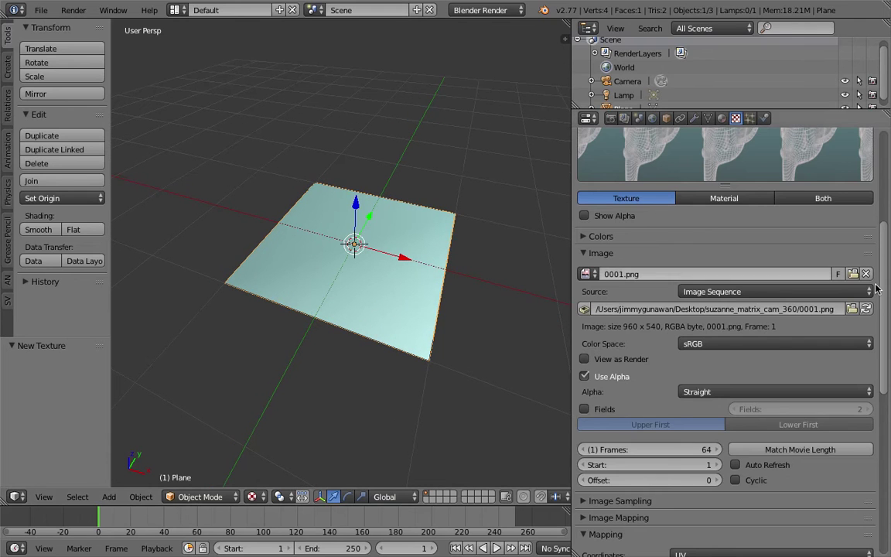
# - Check which UV maps are available for the texture's mapping on the plane
pyautogui.scroll(-2, 888, 318)
pyautogui.scroll(-3, 888, 319)
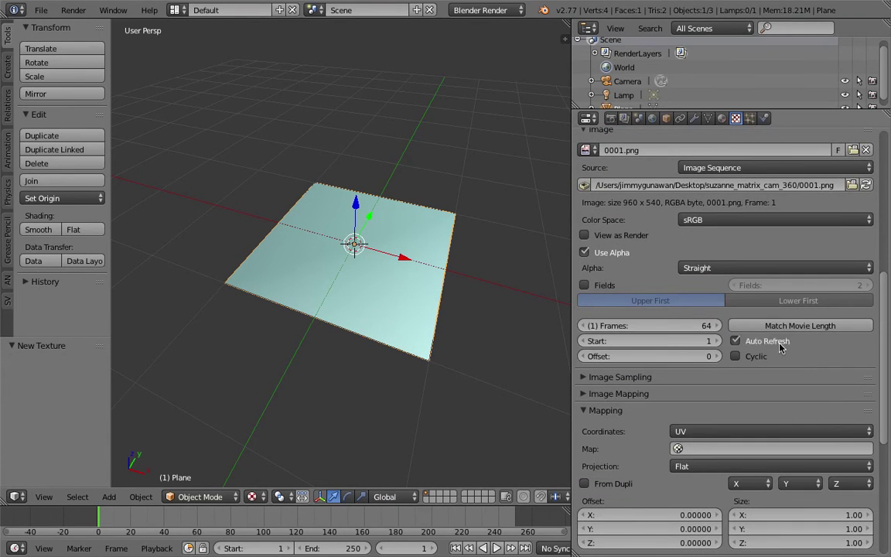
pyautogui.click(700, 448)
pyautogui.moveTo(439, 345); pyautogui.dragTo(389, 276, button='middle')
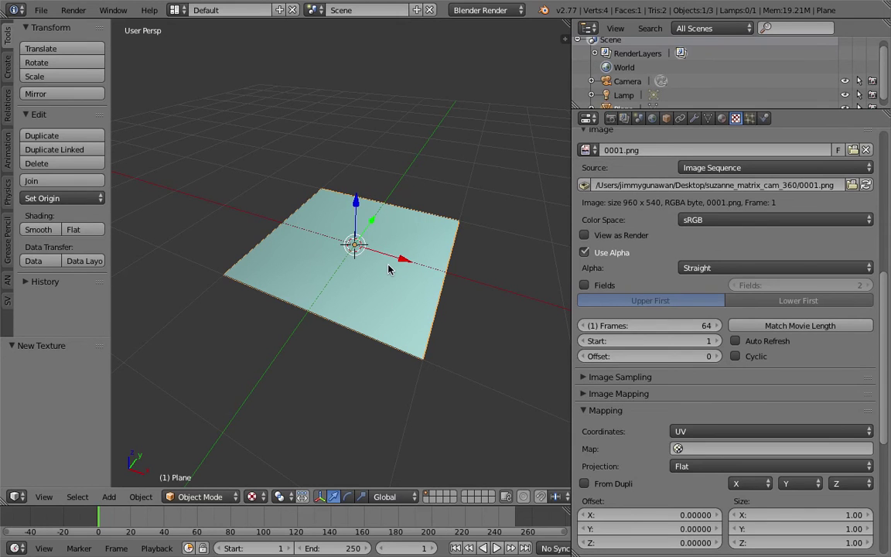
pyautogui.moveTo(394, 264); pyautogui.dragTo(392, 266, button='middle')
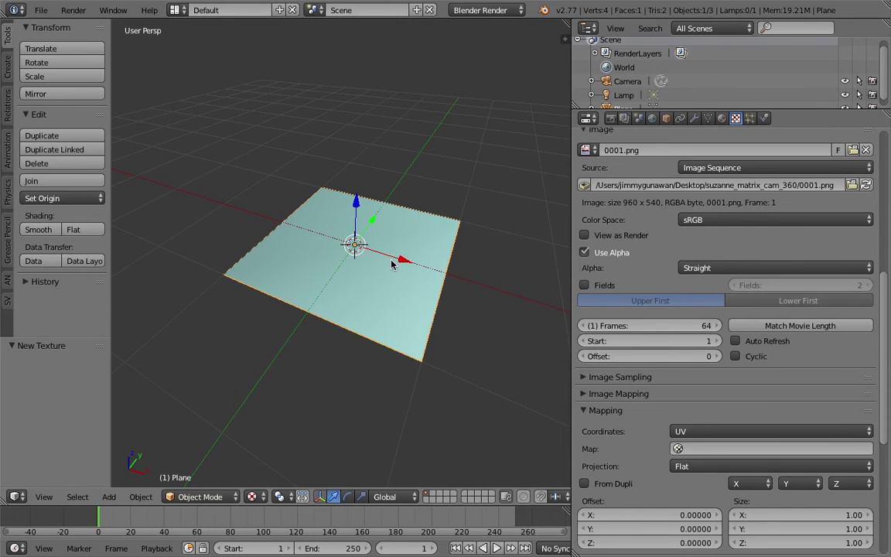
# - Switch to the UV Editing screen layout and unwrap the plane's face in Edit Mode
pyautogui.click(175, 10)
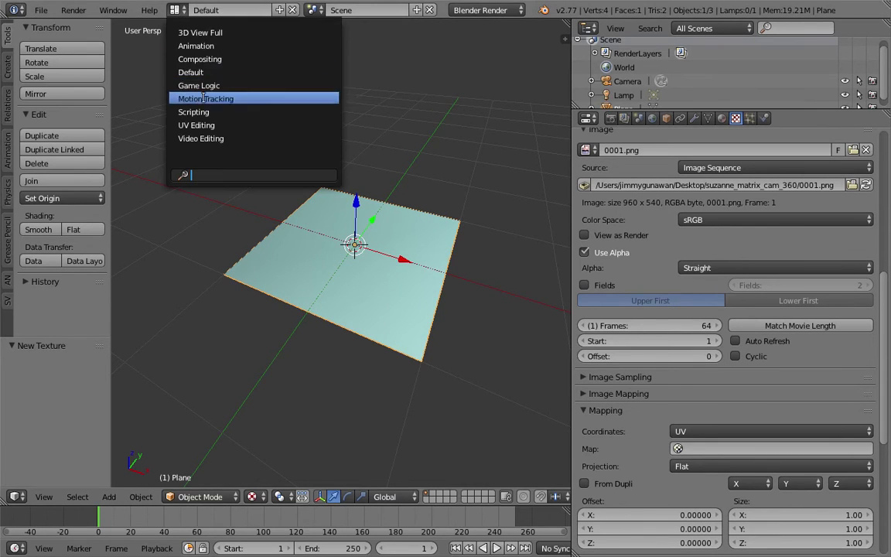
pyautogui.click(232, 124)
pyautogui.moveTo(608, 221); pyautogui.dragTo(753, 296, button='middle')
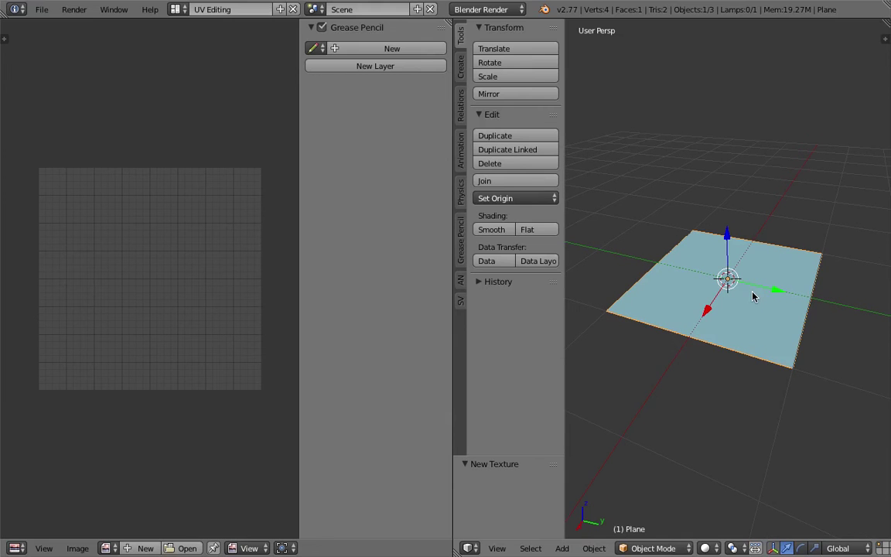
pyautogui.press('Tab')
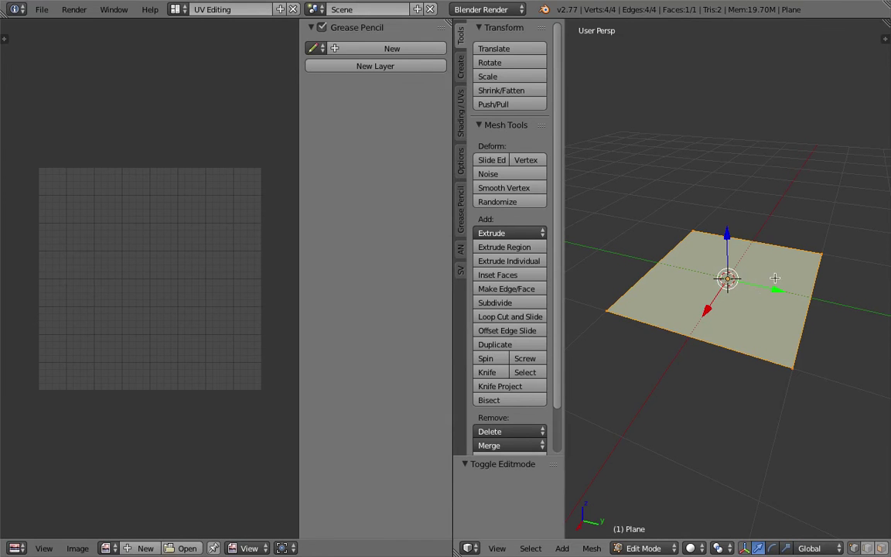
pyautogui.press('u')
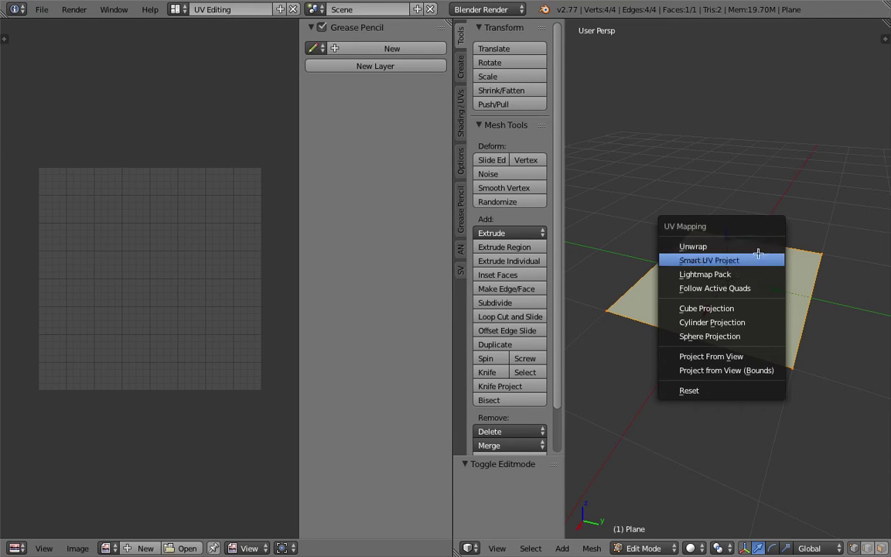
pyautogui.click(757, 248)
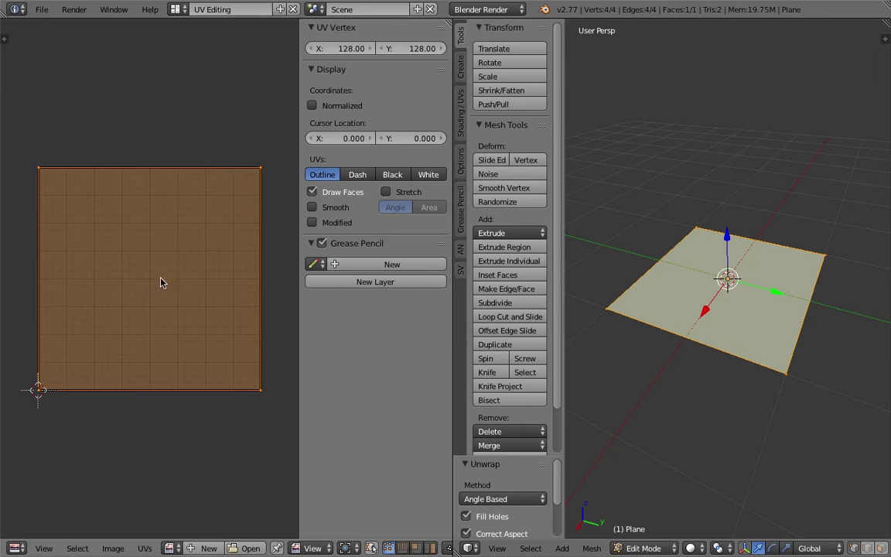
pyautogui.scroll(-1, 163, 282)
# - Check the plane's unwrapped UV layout in Edit Mode, and return to Object Mode in the Default screen layout
pyautogui.press('Tab')
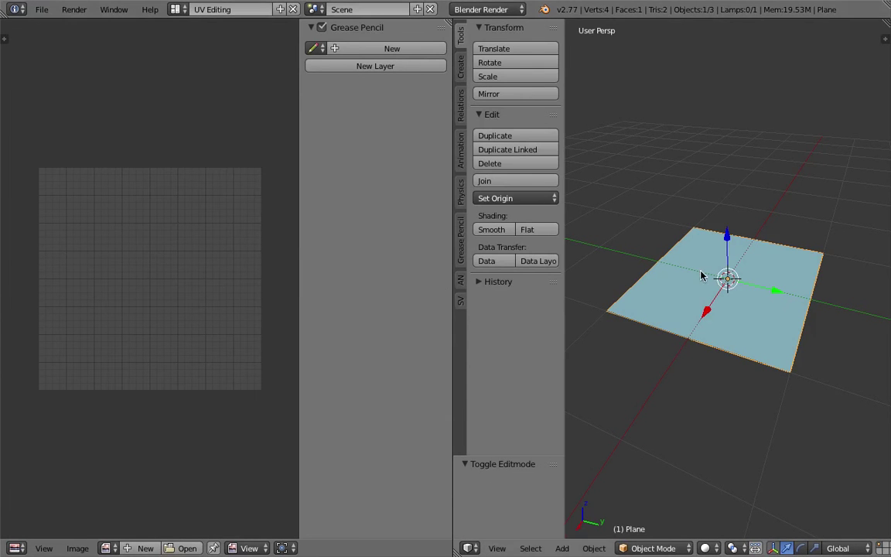
pyautogui.press('Tab')
pyautogui.moveTo(796, 294); pyautogui.dragTo(789, 293, button='middle')
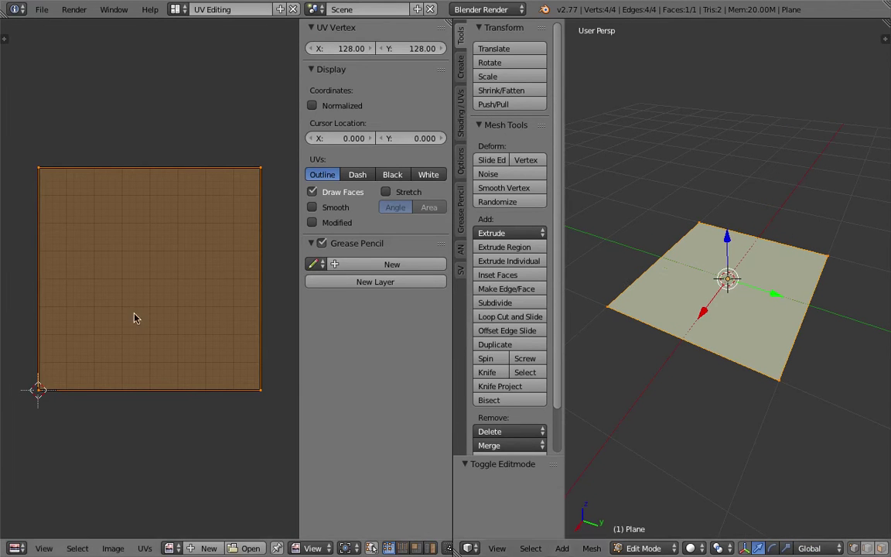
pyautogui.moveTo(651, 184); pyautogui.dragTo(647, 187, button='middle')
pyautogui.press('Tab')
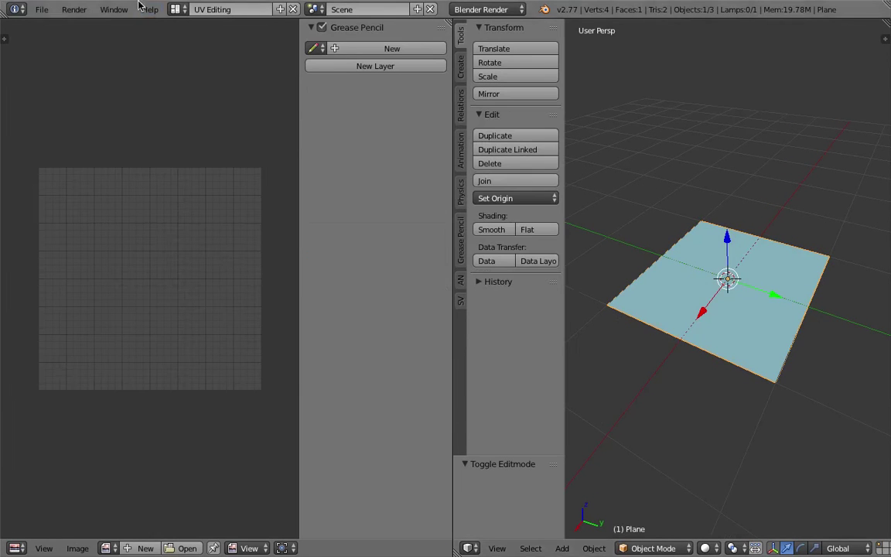
pyautogui.click(176, 10)
pyautogui.click(213, 69)
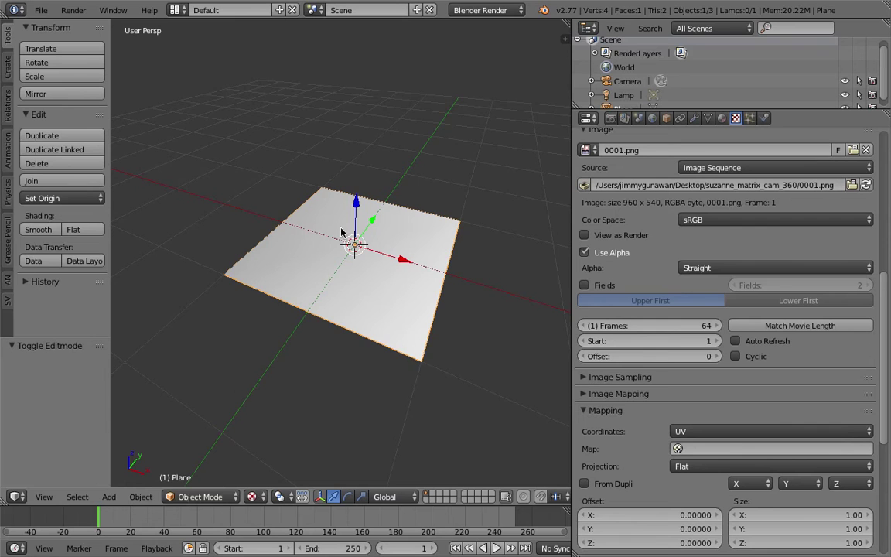
# - Assign the plane's UVMap as the map for the texture's UV coordinates
pyautogui.moveTo(384, 258); pyautogui.dragTo(390, 272, button='middle')
pyautogui.click(706, 449)
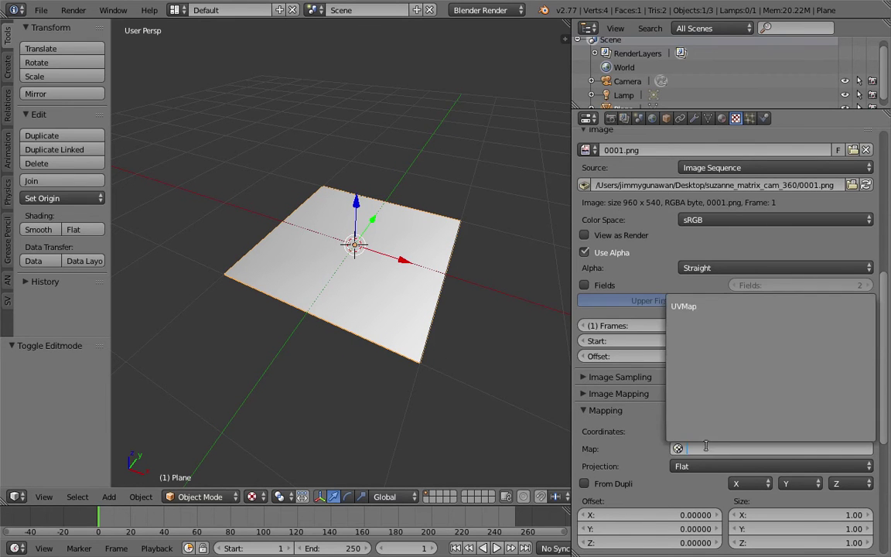
pyautogui.click(683, 306)
pyautogui.moveTo(540, 299); pyautogui.dragTo(442, 291, button='middle')
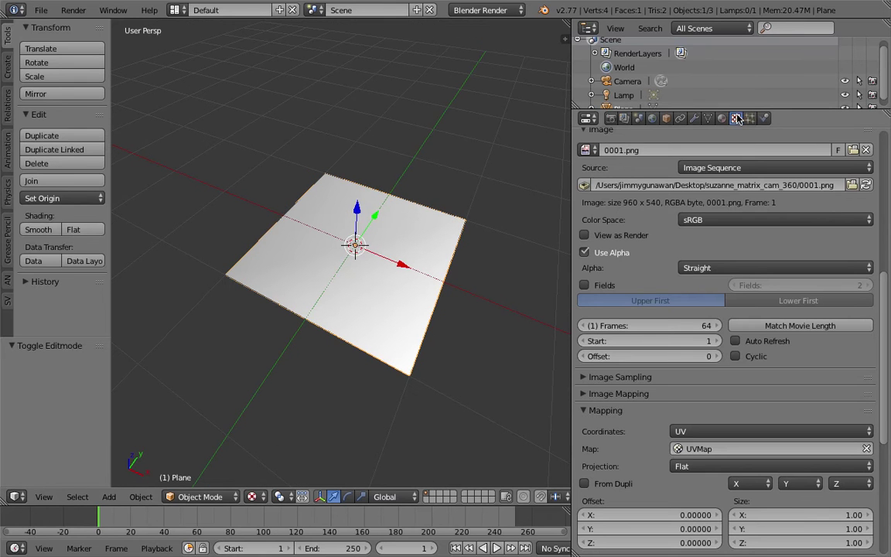
pyautogui.scroll(10, 888, 170)
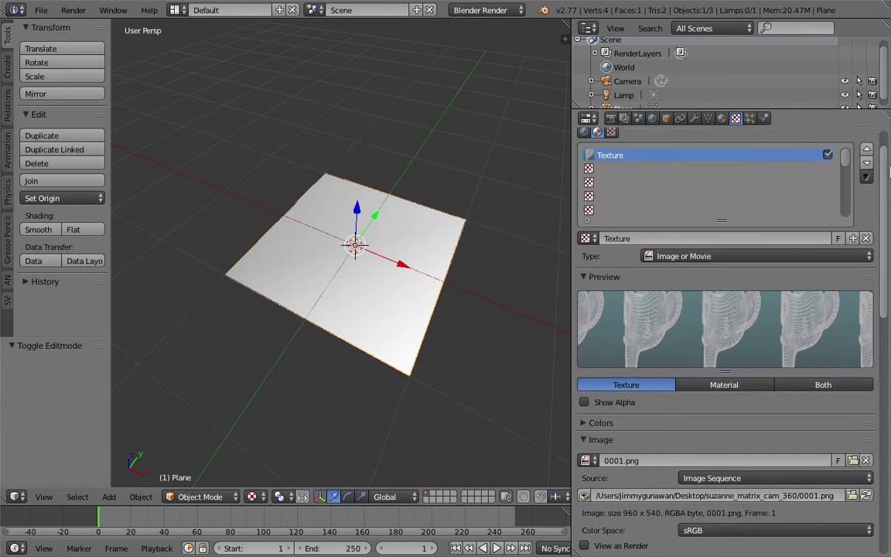
# - Recheck the plane in Texture viewport shading and switch the 3D view to Material shading to view the image texture
pyautogui.click(260, 496)
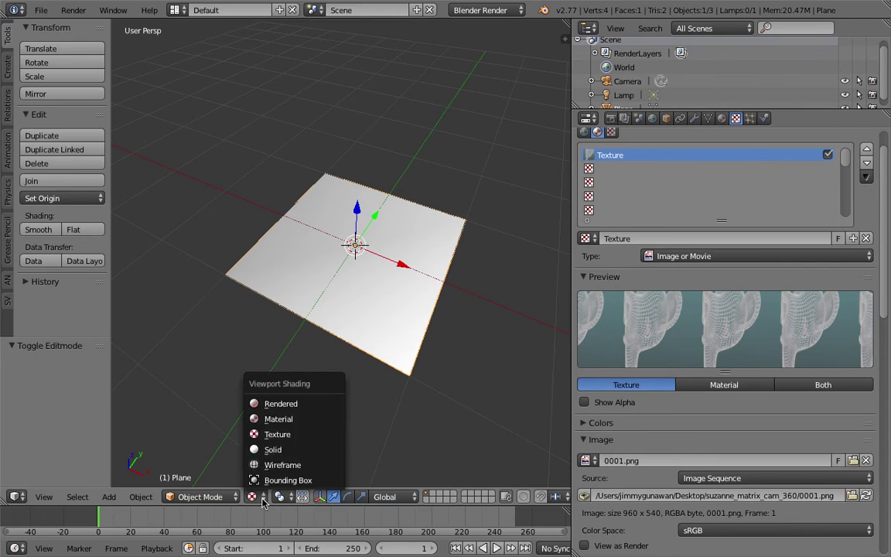
pyautogui.click(270, 436)
pyautogui.click(253, 495)
pyautogui.click(271, 438)
pyautogui.click(251, 497)
pyautogui.click(274, 434)
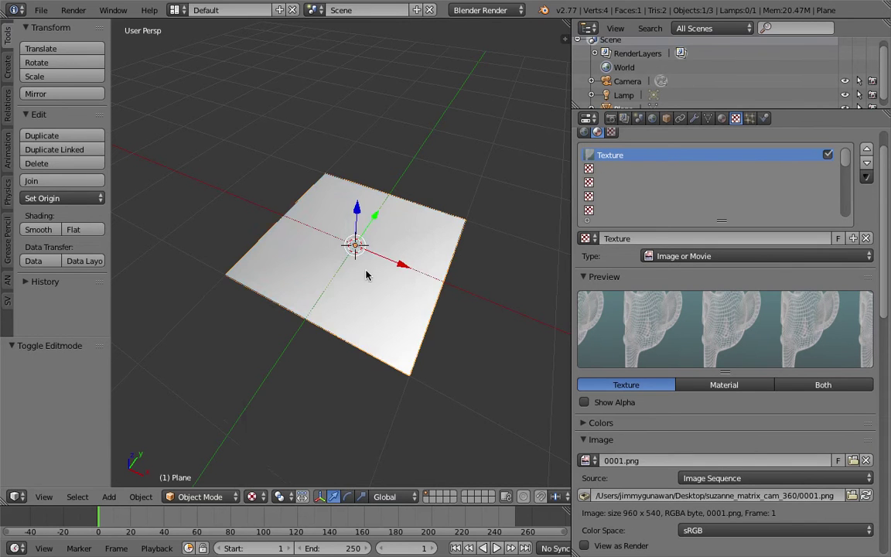
pyautogui.click(251, 497)
pyautogui.click(268, 439)
pyautogui.moveTo(258, 469); pyautogui.dragTo(261, 477, button='middle')
pyautogui.click(255, 495)
pyautogui.click(272, 421)
pyautogui.moveTo(271, 421); pyautogui.dragTo(333, 342, button='middle')
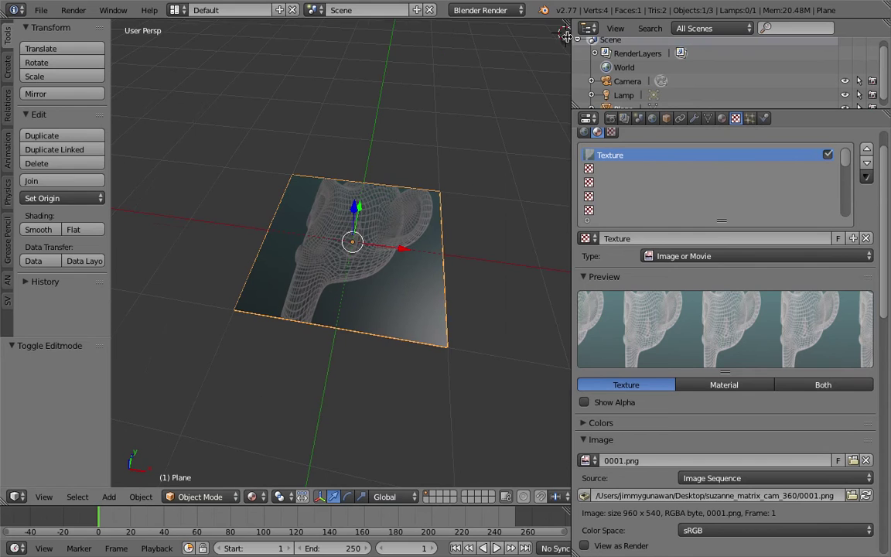
# - Show the 3D view's properties sidebar, try the GLSL material mode in its shading settings and return it to Multitexture
pyautogui.press('n')
pyautogui.click(343, 108)
pyautogui.scroll(-8, 548, 390)
pyautogui.scroll(-4, 548, 393)
pyautogui.click(504, 399)
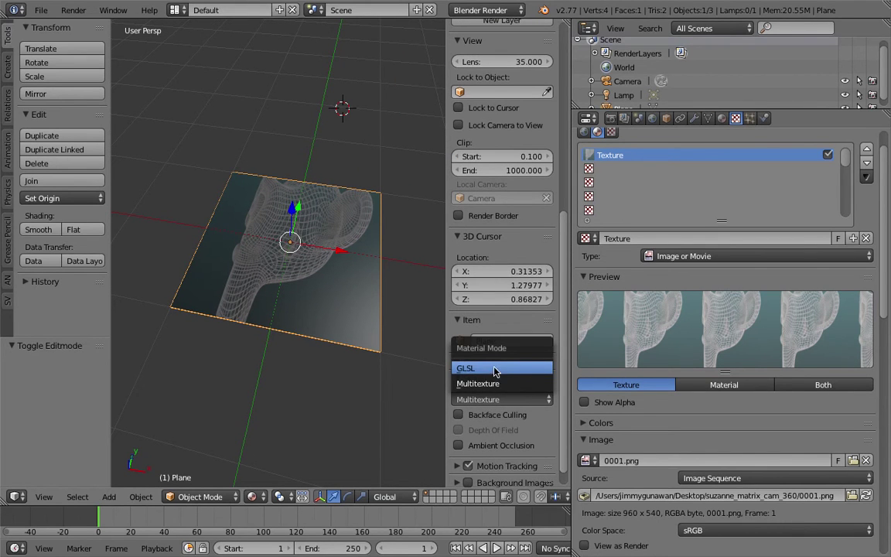
pyautogui.click(508, 370)
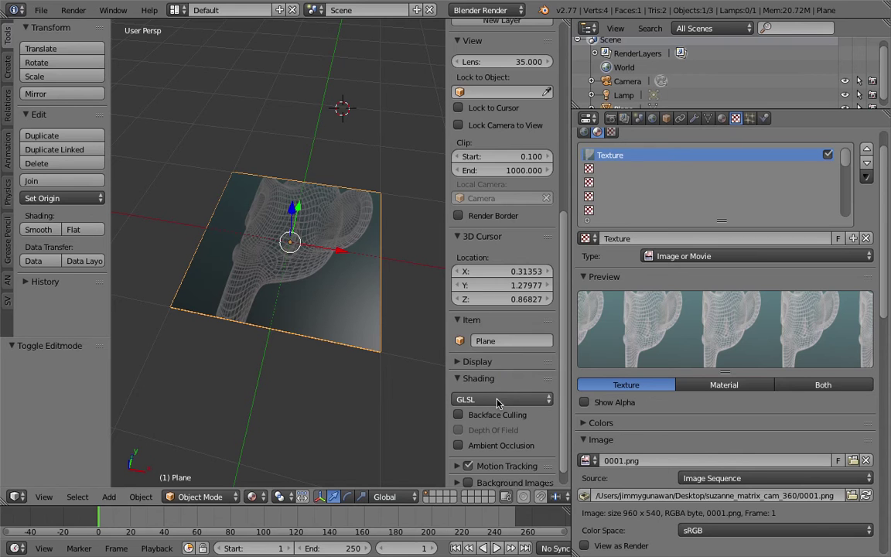
pyautogui.click(504, 397)
pyautogui.click(501, 384)
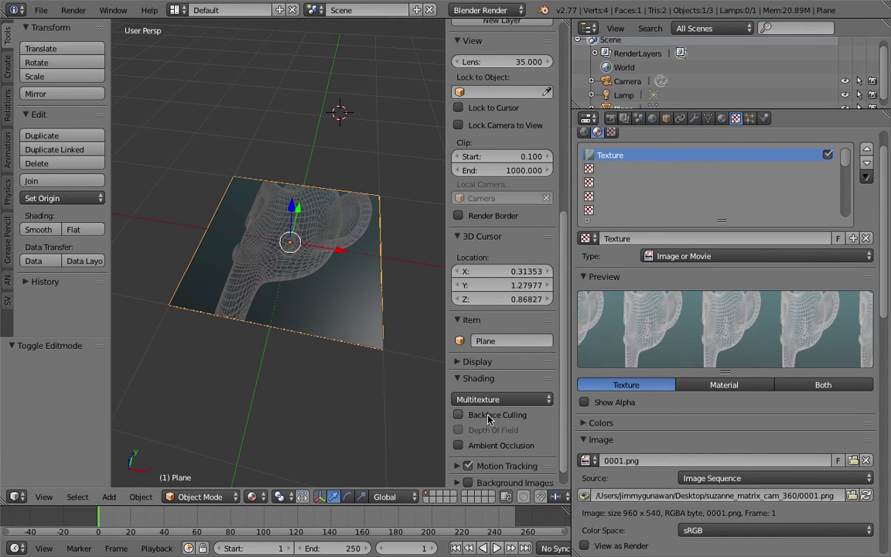
# - Try the Textured Solid option in the 3D view's Solid shading and return to Material shading
pyautogui.click(251, 496)
pyautogui.click(277, 452)
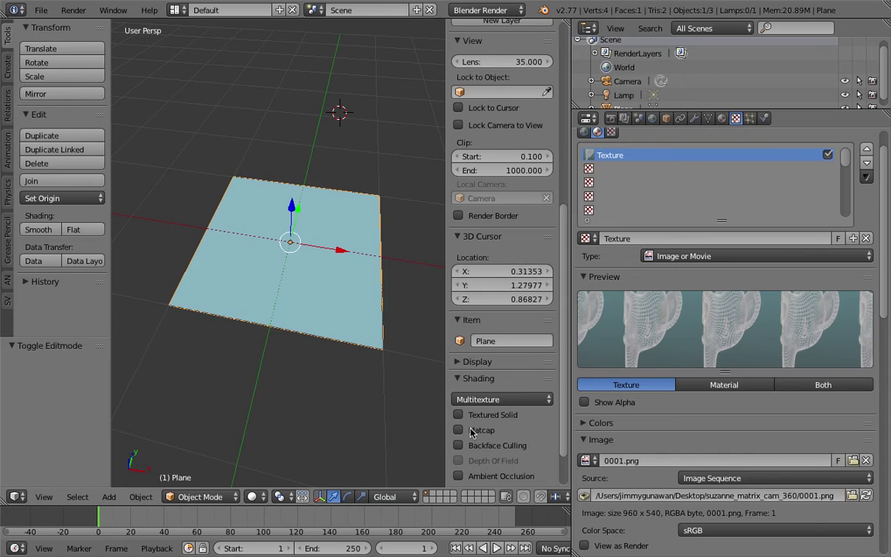
pyautogui.click(478, 417)
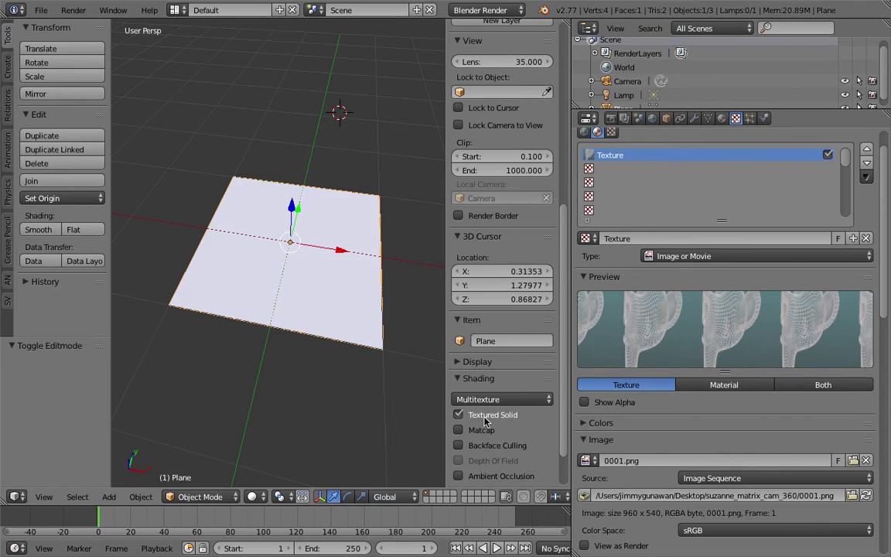
pyautogui.click(485, 417)
pyautogui.scroll(-1, 487, 419)
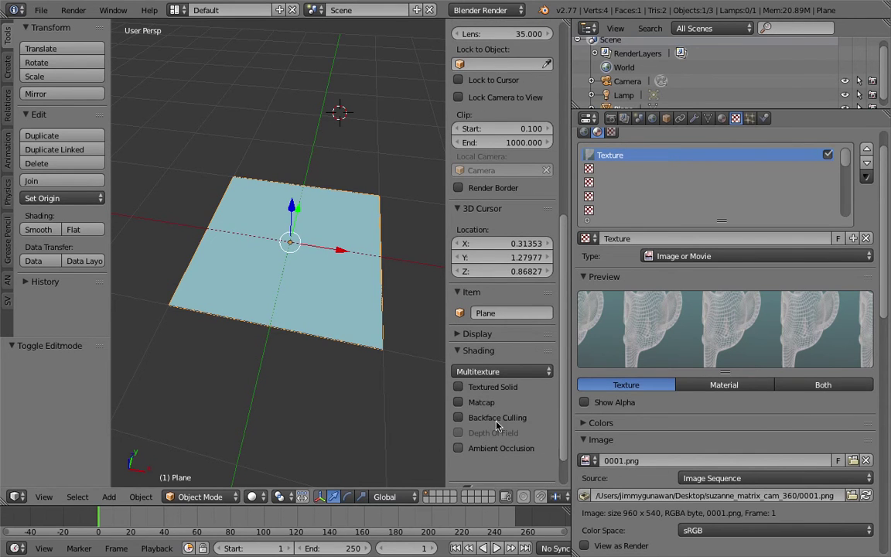
pyautogui.click(492, 386)
pyautogui.click(493, 386)
pyautogui.moveTo(342, 307); pyautogui.dragTo(348, 313, button='middle')
pyautogui.moveTo(293, 232); pyautogui.dragTo(288, 255, button='middle')
pyautogui.click(251, 496)
pyautogui.click(270, 388)
pyautogui.moveTo(323, 383); pyautogui.dragTo(337, 399, button='middle')
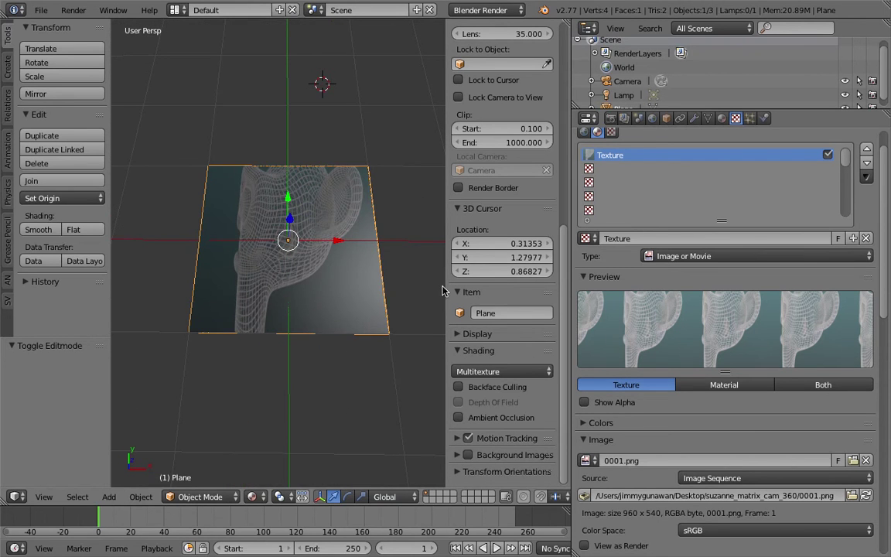
# - Hide the 3D view's properties sidebar and bring the image texture's sequence frame settings into view
pyautogui.moveTo(444, 286); pyautogui.dragTo(570, 290)
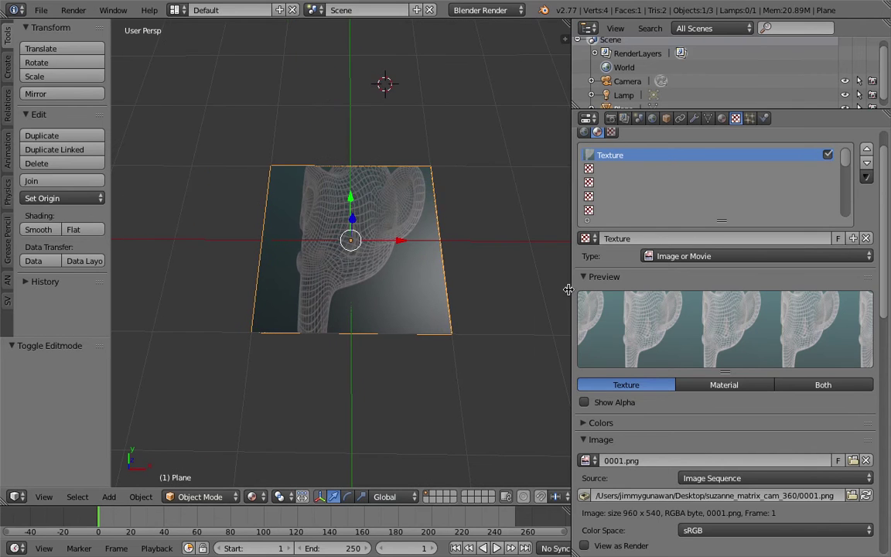
pyautogui.scroll(-2, 449, 278)
pyautogui.scroll(-2, 434, 263)
pyautogui.moveTo(397, 272); pyautogui.dragTo(382, 259, button='middle')
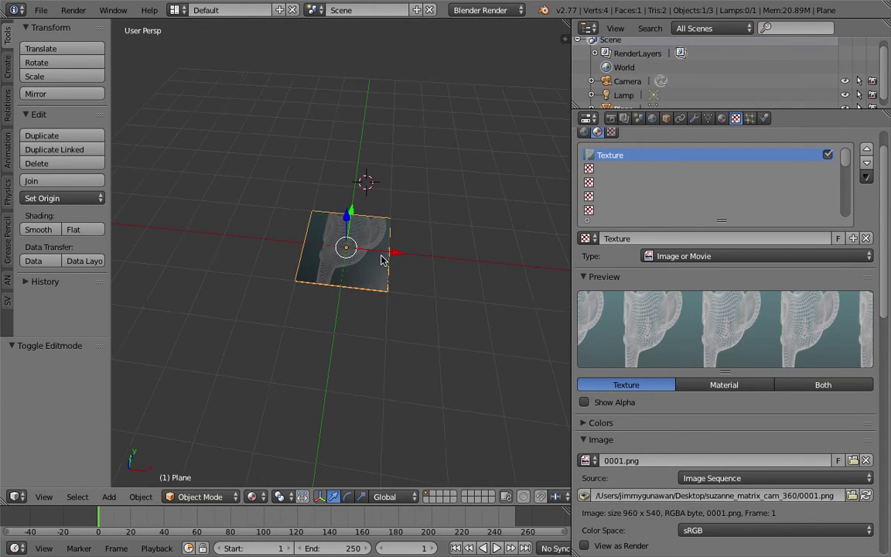
pyautogui.scroll(-5, 885, 310)
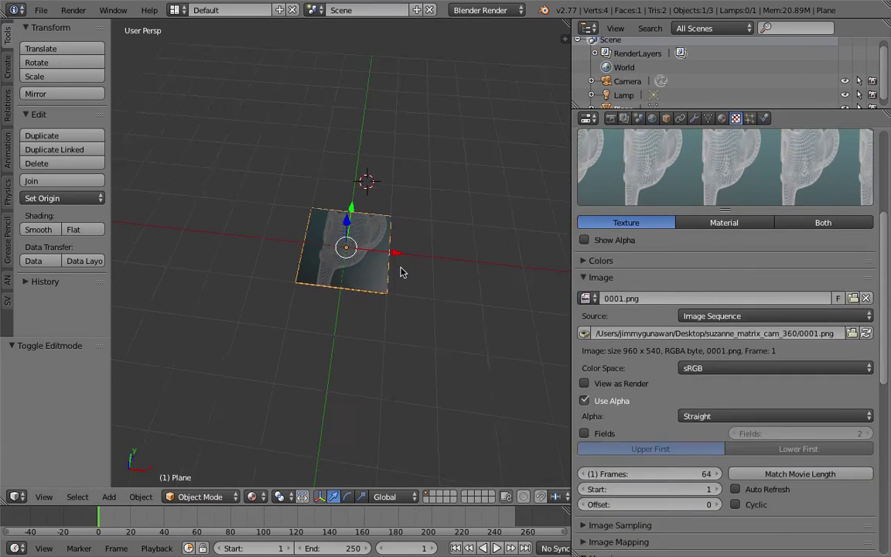
pyautogui.scroll(4, 415, 278)
pyautogui.scroll(2, 426, 300)
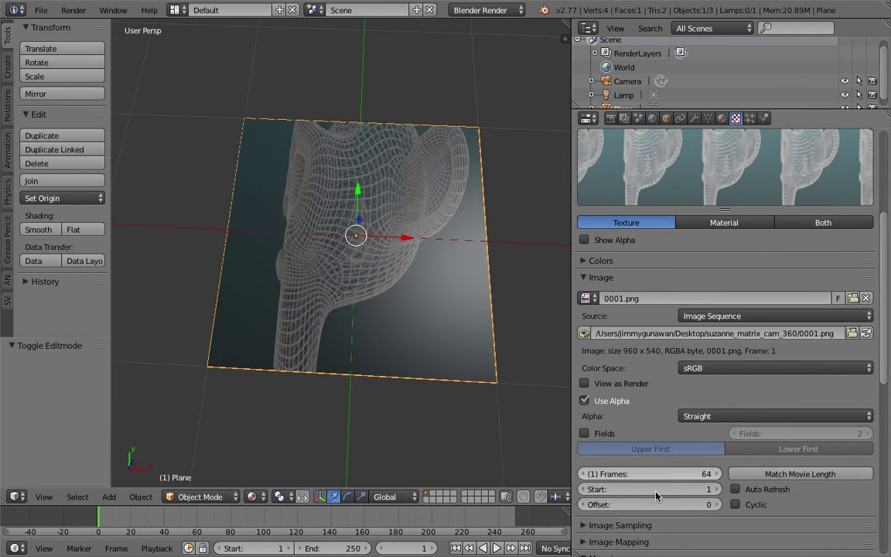
# - Try a start frame of 2 for the image sequence and return it to 1
pyautogui.click(715, 489)
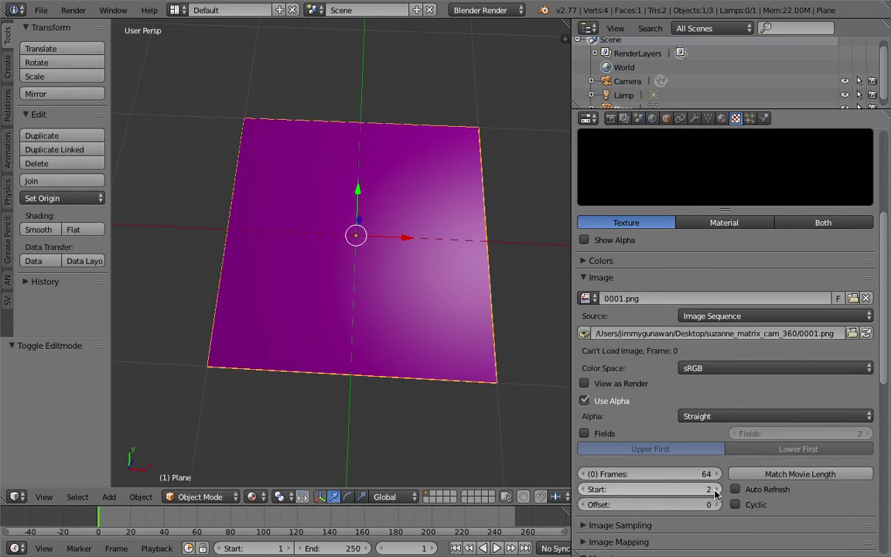
pyautogui.click(586, 491)
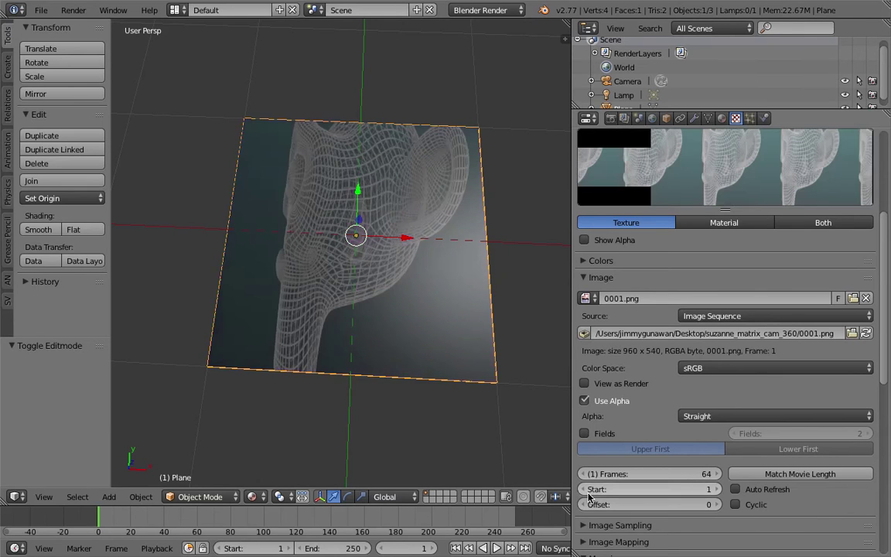
pyautogui.moveTo(467, 352); pyautogui.dragTo(436, 324, button='middle')
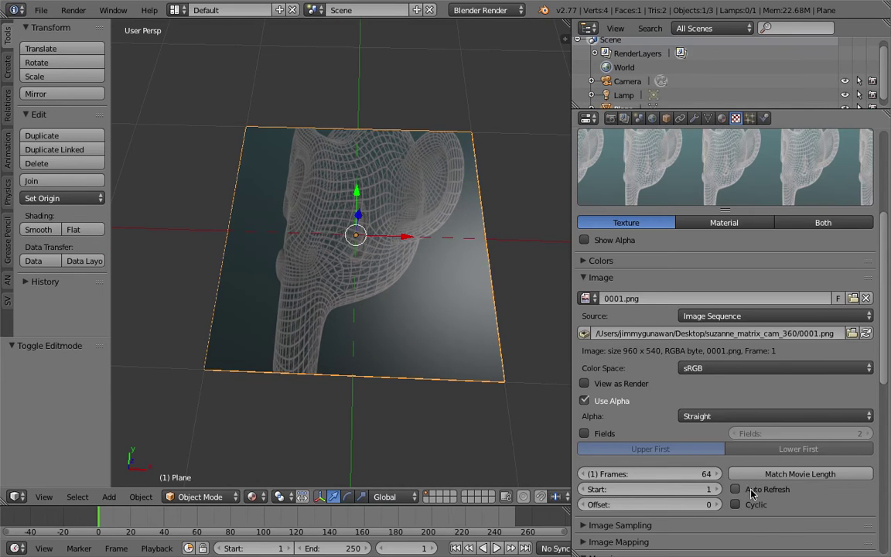
# - Enable Cyclic and Auto Refresh for the texture's image sequence
pyautogui.scroll(-2, 815, 448)
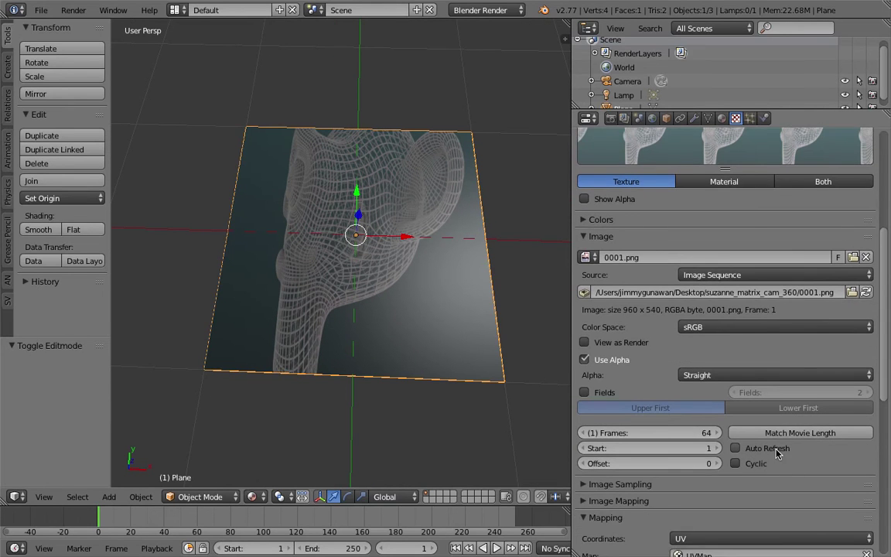
pyautogui.click(735, 463)
pyautogui.click(736, 447)
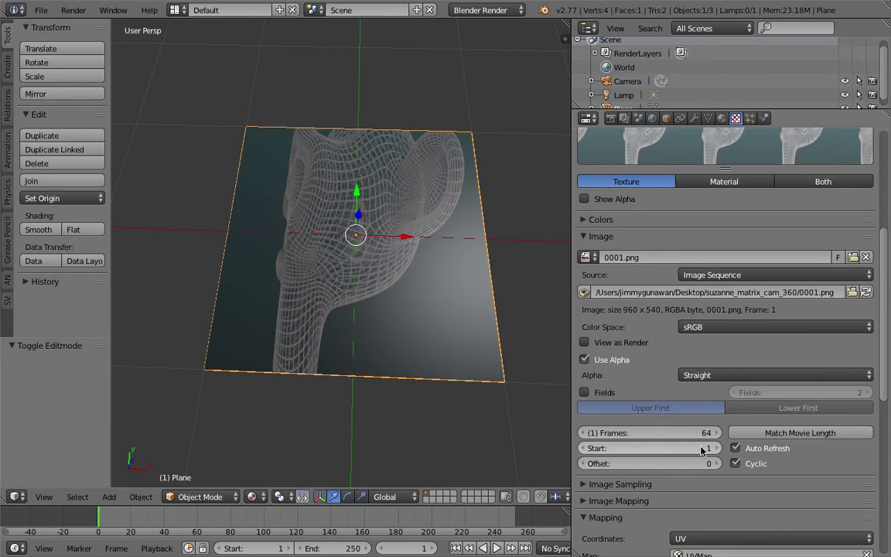
# - Raise the image sequence's start frame to 10 and scrub the timeline to frame 27
pyautogui.click(715, 449)
pyautogui.click(715, 448)
pyautogui.click(715, 448)
pyautogui.click(715, 448)
pyautogui.click(715, 449)
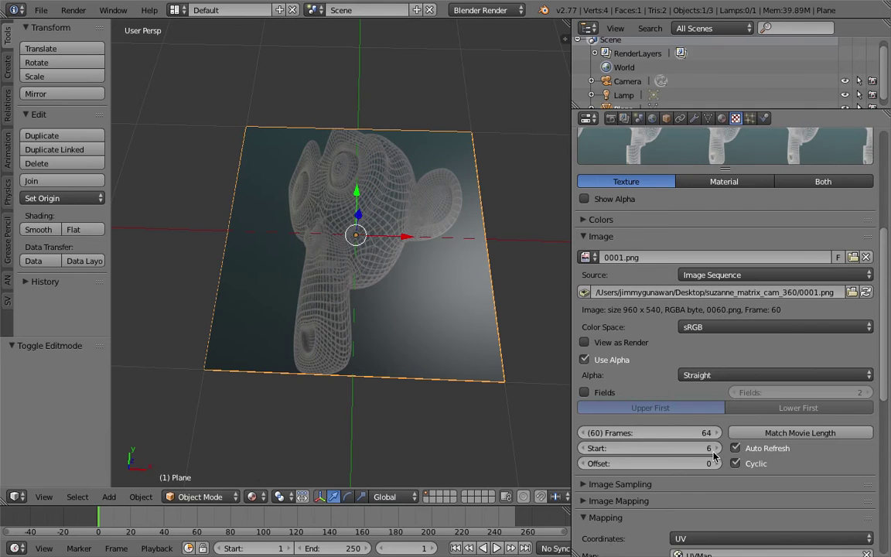
pyautogui.click(715, 448)
pyautogui.click(715, 448)
pyautogui.click(715, 449)
pyautogui.click(716, 449)
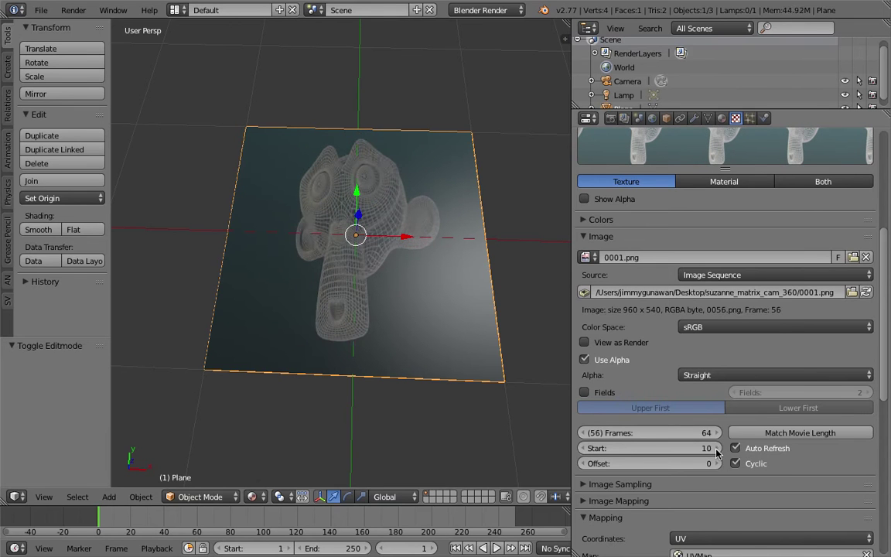
pyautogui.moveTo(128, 521); pyautogui.dragTo(143, 522)
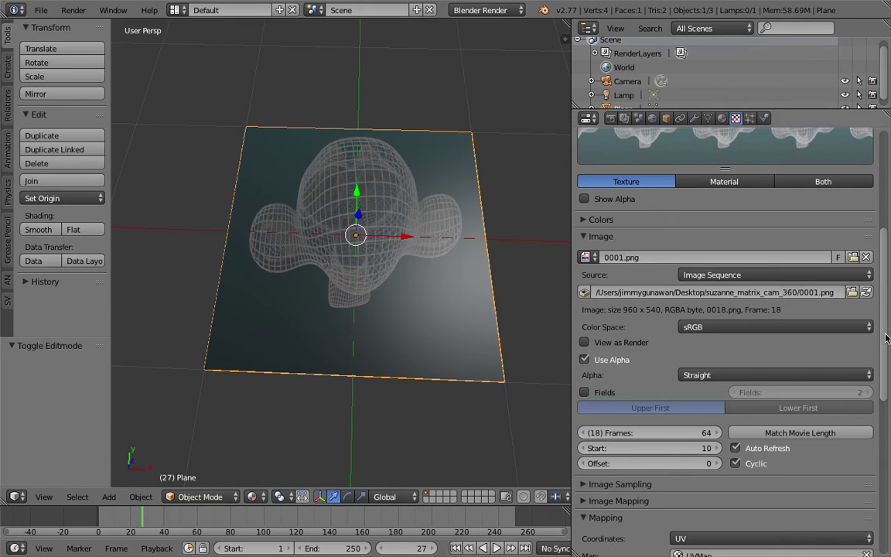
# - Set the image sequence's start frame to 12, preview the animated texture over the timeline and stop at frame 80
pyautogui.scroll(-3, 728, 357)
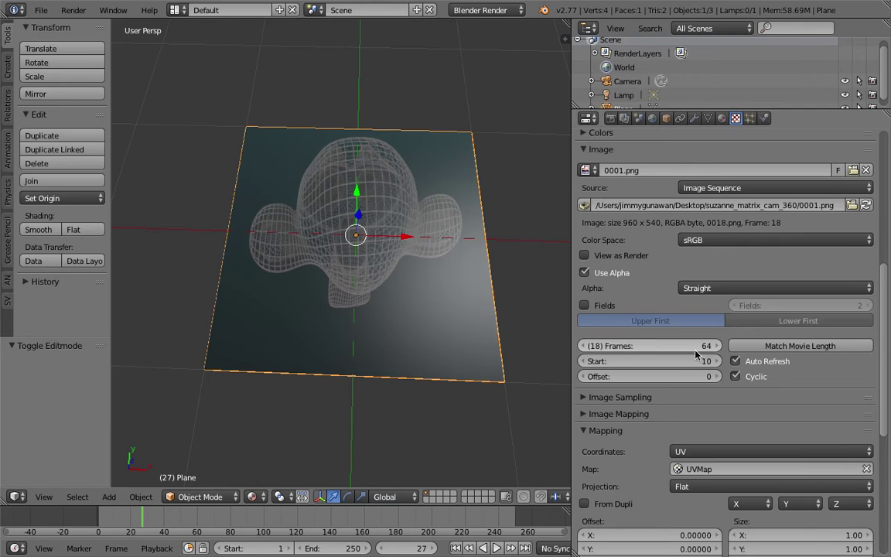
pyautogui.moveTo(886, 351); pyautogui.dragTo(841, 363)
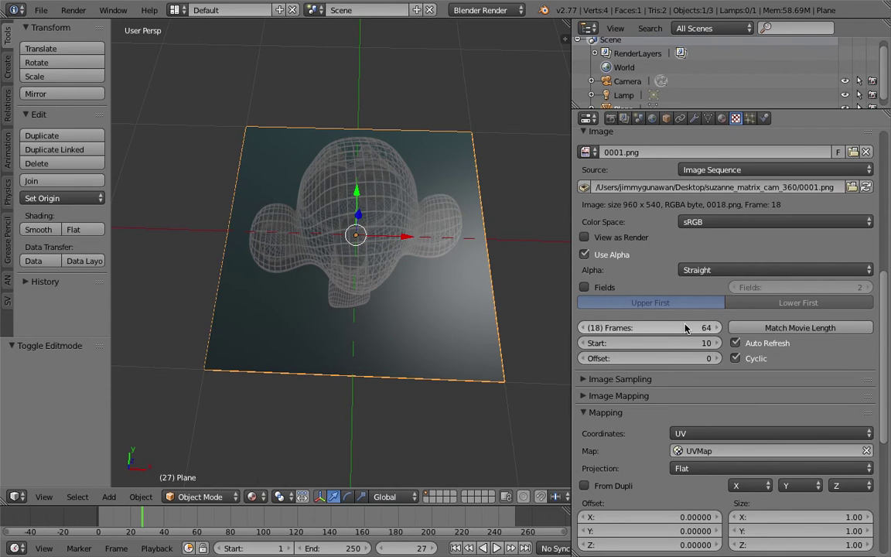
pyautogui.moveTo(523, 340); pyautogui.dragTo(621, 344, button='middle')
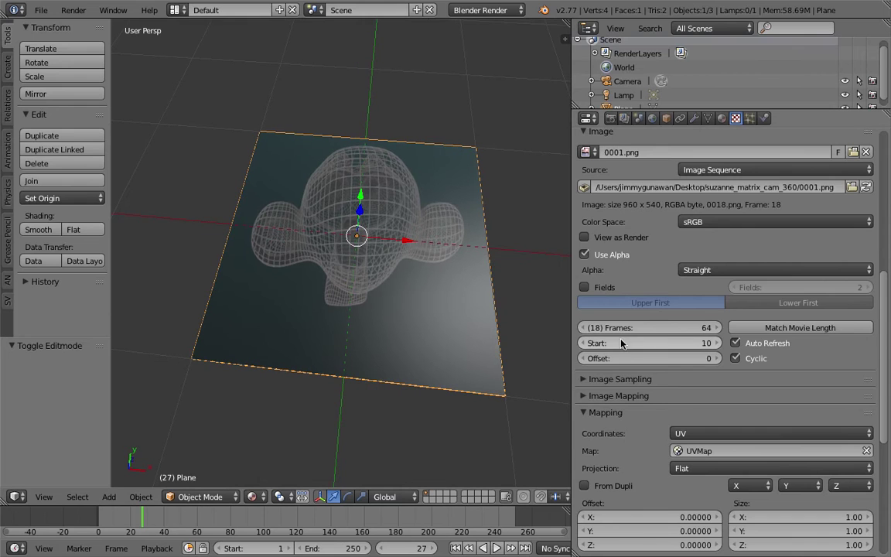
pyautogui.click(713, 343)
pyautogui.click(712, 343)
pyautogui.moveTo(166, 520); pyautogui.dragTo(489, 516)
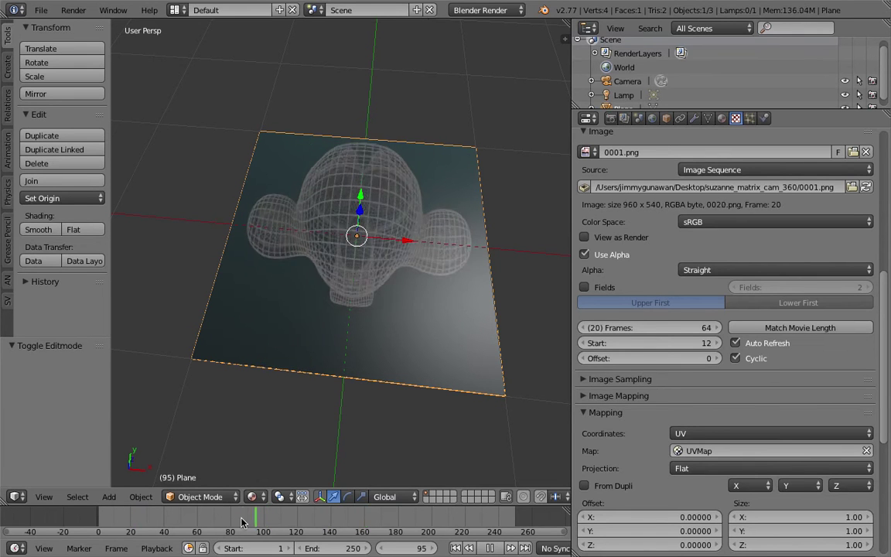
pyautogui.press('Escape')
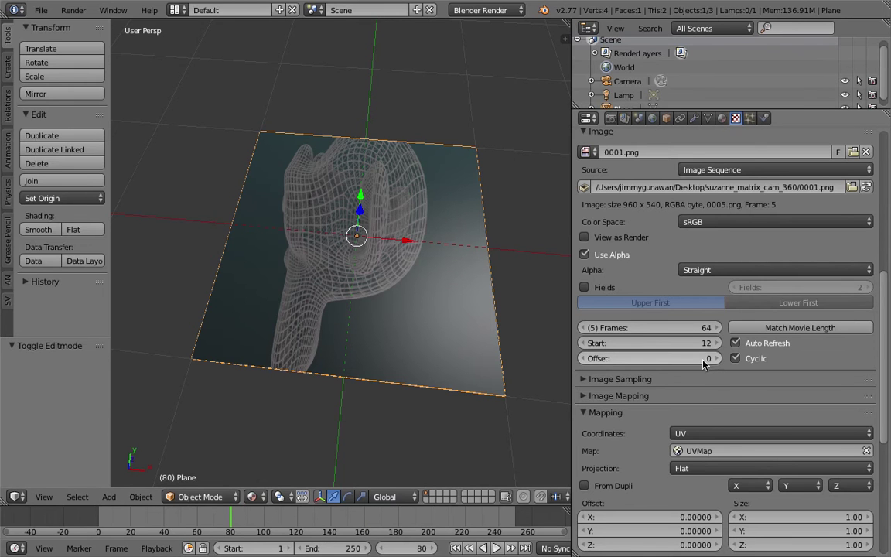
# - Try negative frame offsets such as -1 and -2 for the image sequence and return the offset to 0
pyautogui.moveTo(461, 335); pyautogui.dragTo(461, 326, button='middle')
pyautogui.moveTo(606, 364); pyautogui.dragTo(589, 364)
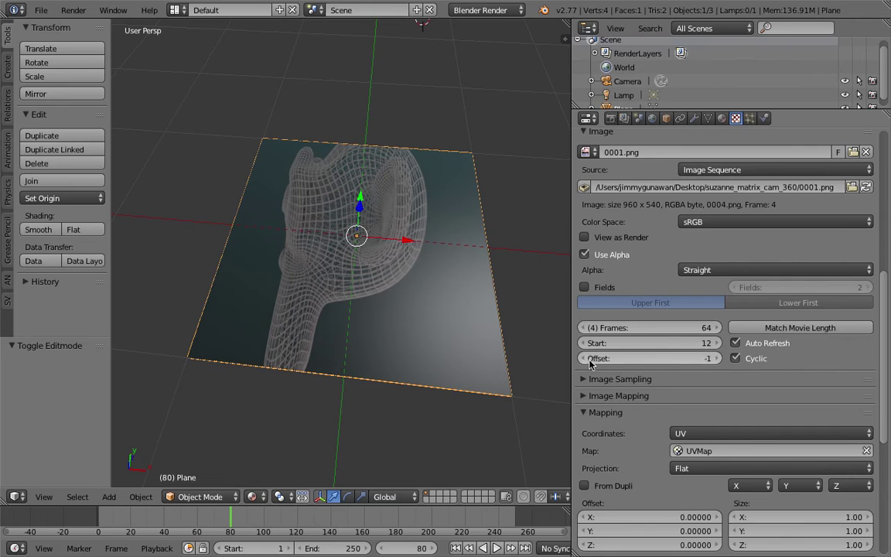
pyautogui.click(588, 360)
pyautogui.click(588, 360)
pyautogui.click(708, 362)
pyautogui.press('Return')
pyautogui.click(718, 361)
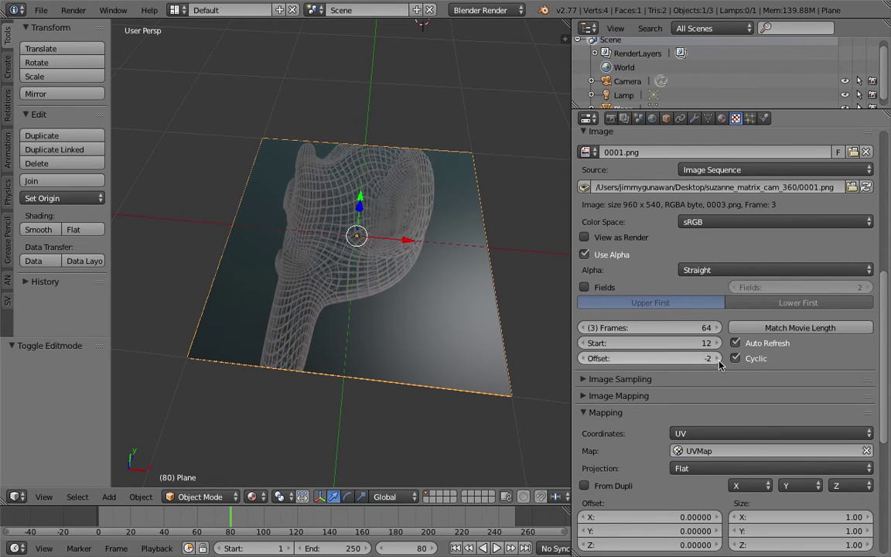
pyautogui.click(718, 360)
pyautogui.click(718, 360)
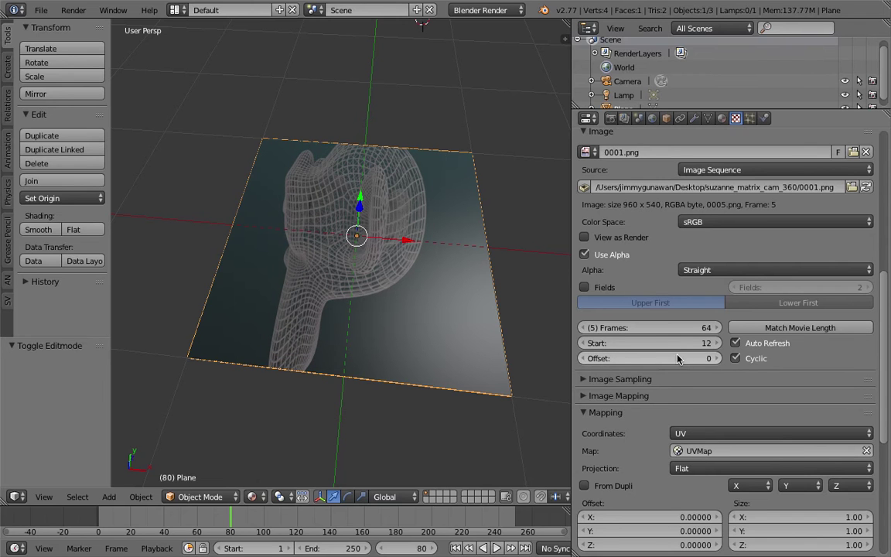
# - Select the existing lamp and camera together and move them to layer 2
pyautogui.scroll(-1, 383, 286)
pyautogui.moveTo(383, 289); pyautogui.dragTo(352, 297, button='middle')
pyautogui.scroll(-3, 348, 298)
pyautogui.moveTo(362, 224)
pyautogui.mouseDown(button='middle')
pyautogui.moveTo(374, 223)
pyautogui.moveTo(365, 250)
pyautogui.moveTo(366, 240)
pyautogui.mouseUp(button='middle')
pyautogui.scroll(-2, 348, 245)
pyautogui.scroll(-5, 356, 272)
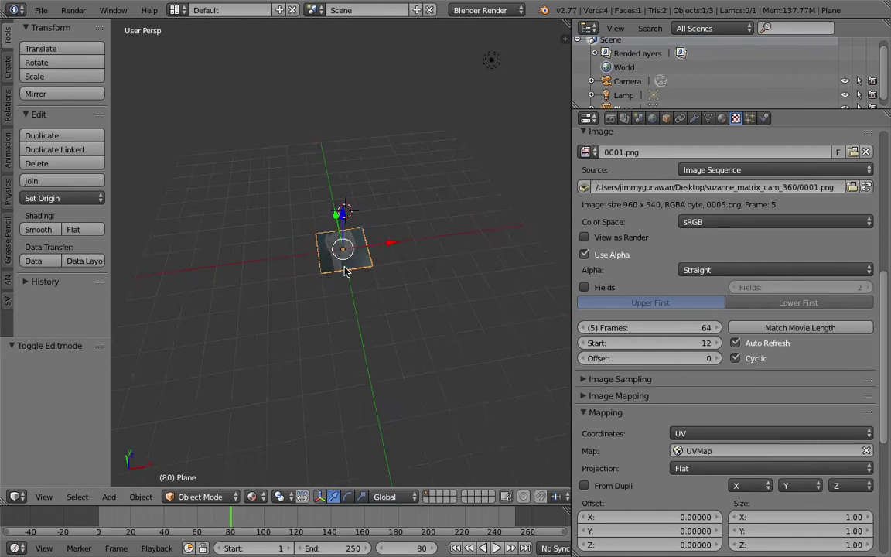
pyautogui.rightClick(432, 145)
pyautogui.moveTo(432, 148); pyautogui.dragTo(398, 167, button='middle')
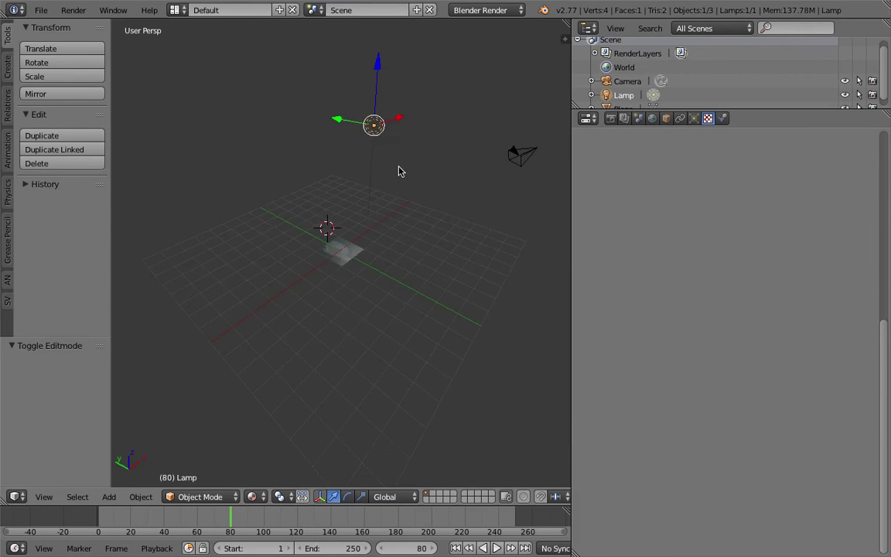
pyautogui.keyDown('shift'); pyautogui.rightClick(521, 156); pyautogui.keyUp('shift')
pyautogui.press('m')
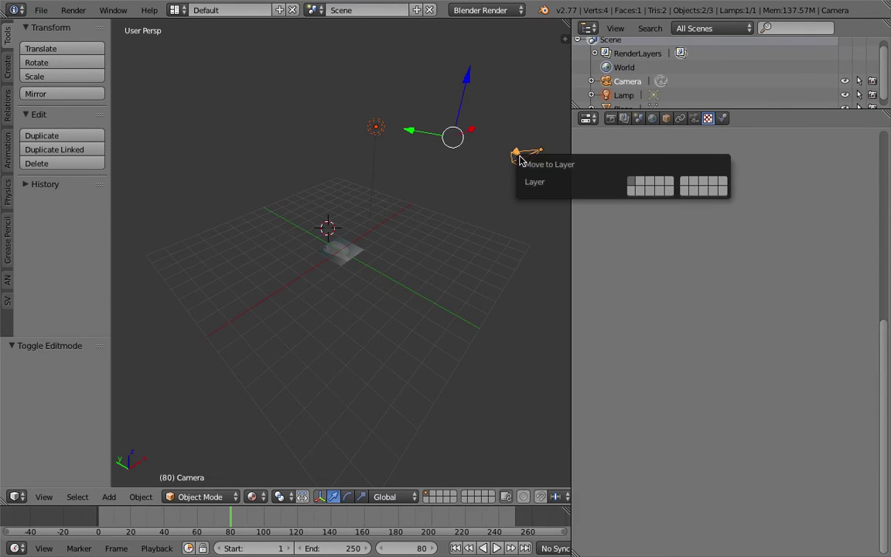
pyautogui.moveTo(519, 160); pyautogui.dragTo(365, 249, button='middle')
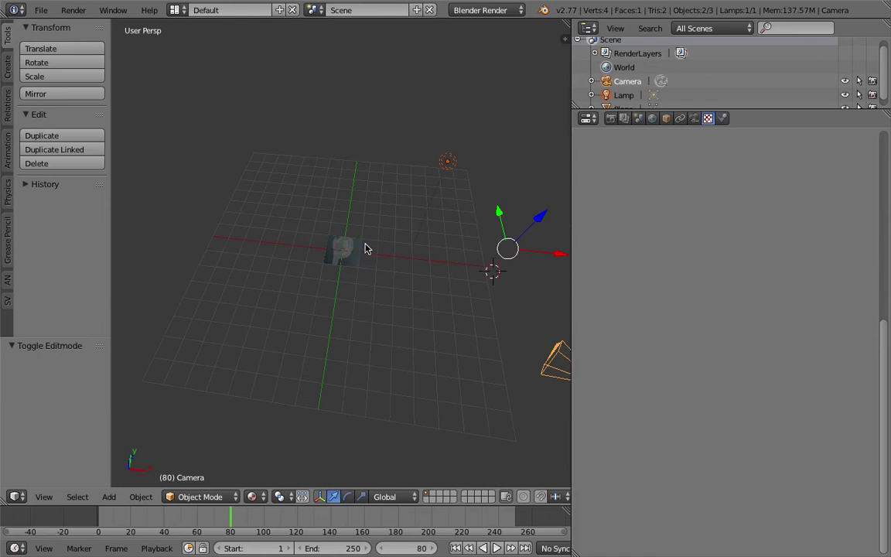
pyautogui.press('m')
pyautogui.press('2')
pyautogui.click(334, 213)
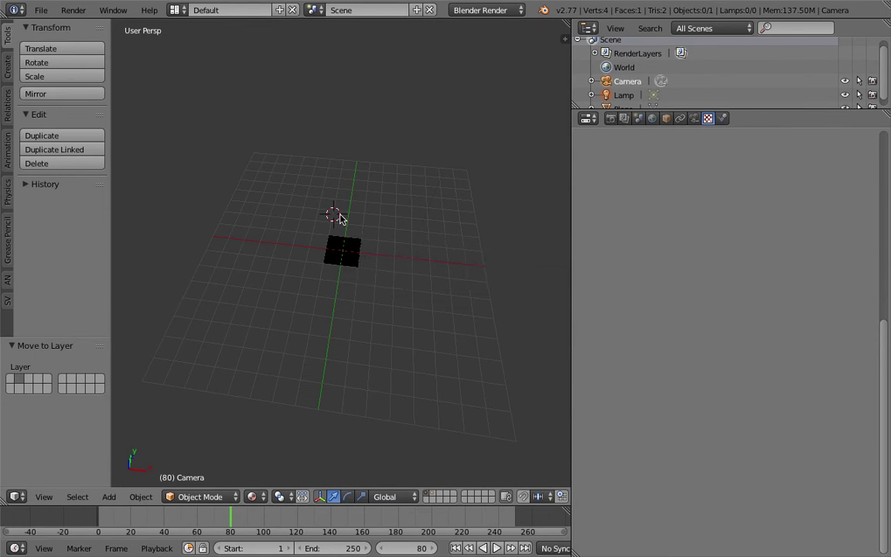
# - Select the plane, check the contents of layer 2 and return to layer 1
pyautogui.scroll(2, 342, 218)
pyautogui.rightClick(360, 256)
pyautogui.click(372, 410)
pyautogui.press('2')
pyautogui.scroll(-3, 400, 285)
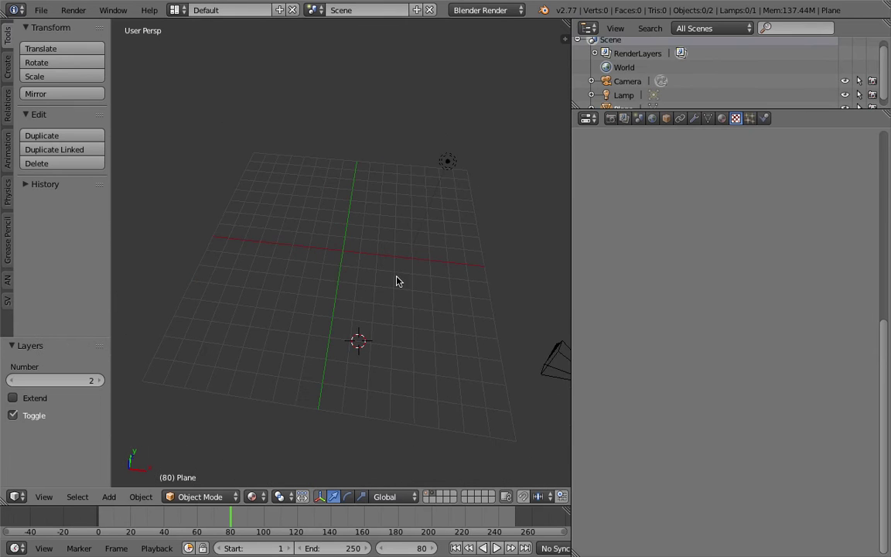
pyautogui.press('1')
# - Add a Hemi lamp to layer 1 and move it away from the plane
pyautogui.hotkey('shift', 'a')
pyautogui.moveTo(358, 284)
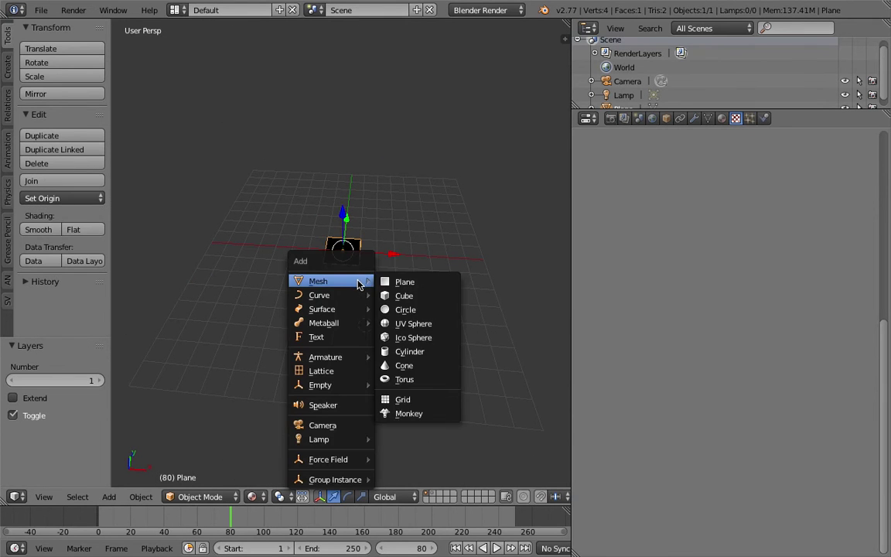
pyautogui.moveTo(363, 439)
pyautogui.click(427, 485)
pyautogui.press('g')
pyautogui.click(466, 133)
# - Reposition the Hemi lamp from another viewing angle, by about 1.44 in X, 4.95 in Y and 0.12 in Z
pyautogui.moveTo(466, 133); pyautogui.dragTo(303, 210, button='middle')
pyautogui.press('g')
pyautogui.click(453, 208)
pyautogui.moveTo(369, 219); pyautogui.dragTo(392, 225, button='middle')
pyautogui.scroll(5, 392, 233)
pyautogui.scroll(-4, 387, 241)
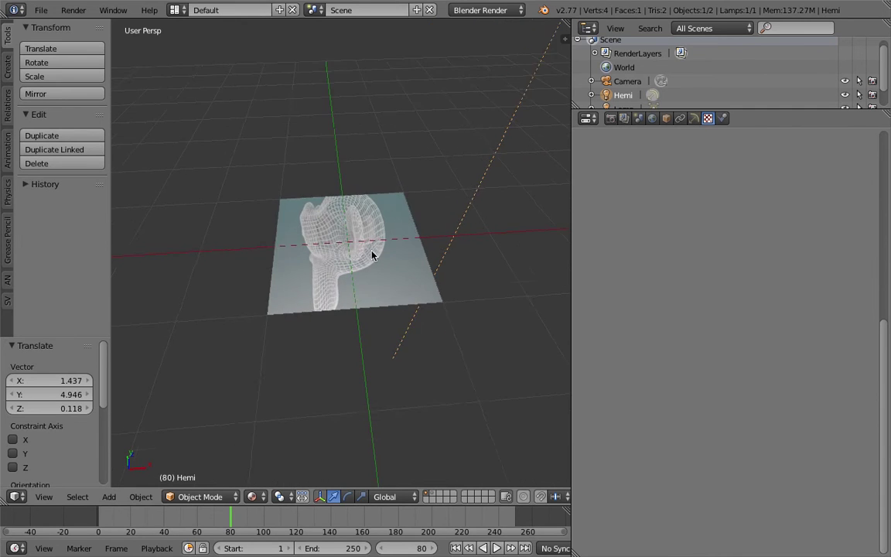
# - Select the textured plane and switch to the Compositing screen layout
pyautogui.rightClick(354, 260)
pyautogui.click(177, 10)
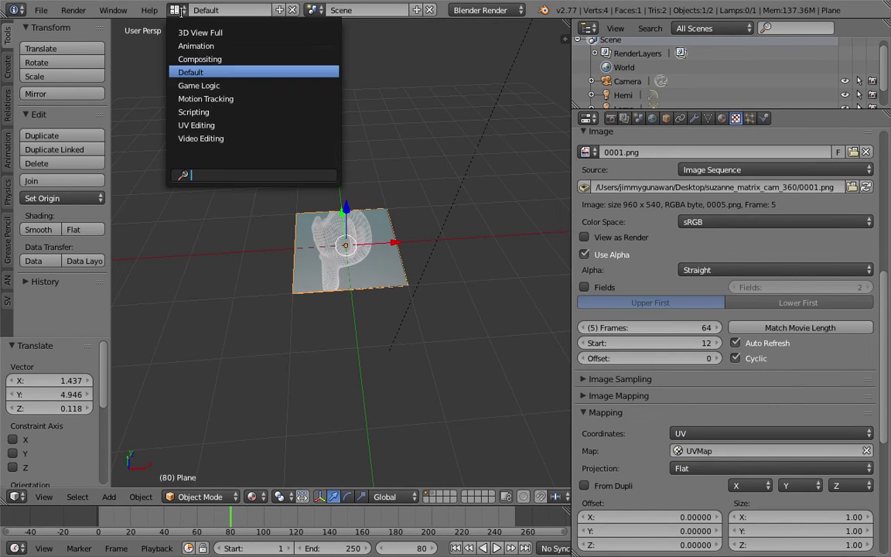
pyautogui.click(193, 55)
pyautogui.moveTo(544, 446); pyautogui.dragTo(525, 468, button='middle')
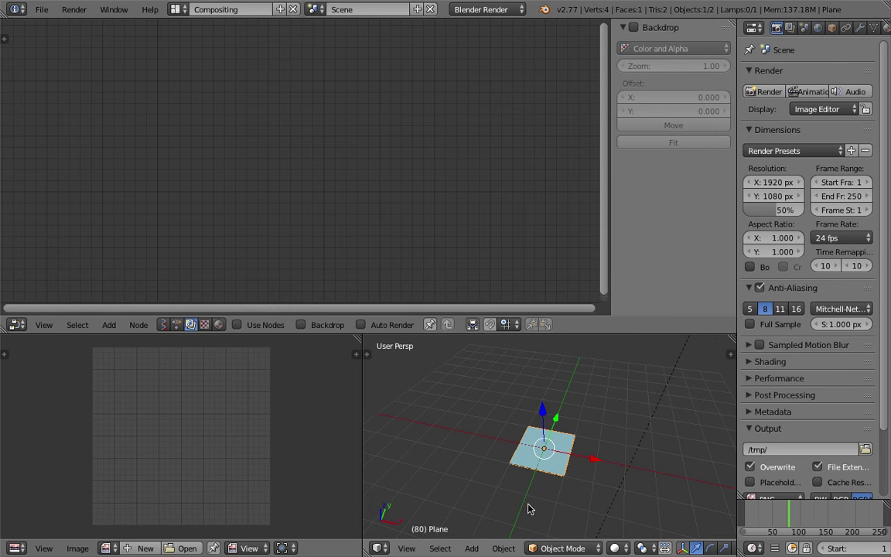
# - Set the Compositing layout's 3D view to Material viewport shading
pyautogui.click(613, 548)
pyautogui.click(639, 486)
pyautogui.click(615, 548)
pyautogui.click(633, 471)
pyautogui.moveTo(543, 437); pyautogui.dragTo(575, 459, button='middle')
pyautogui.moveTo(506, 422)
pyautogui.keyDown('shift'); pyautogui.mouseDown(button='middle')
pyautogui.moveTo(517, 400)
pyautogui.moveTo(546, 429)
pyautogui.moveTo(541, 409)
pyautogui.mouseUp(button='middle'); pyautogui.keyUp('shift')
# - Switch the node editor to the Animation Nodes tree type
pyautogui.click(177, 326)
pyautogui.scroll(-2, 546, 419)
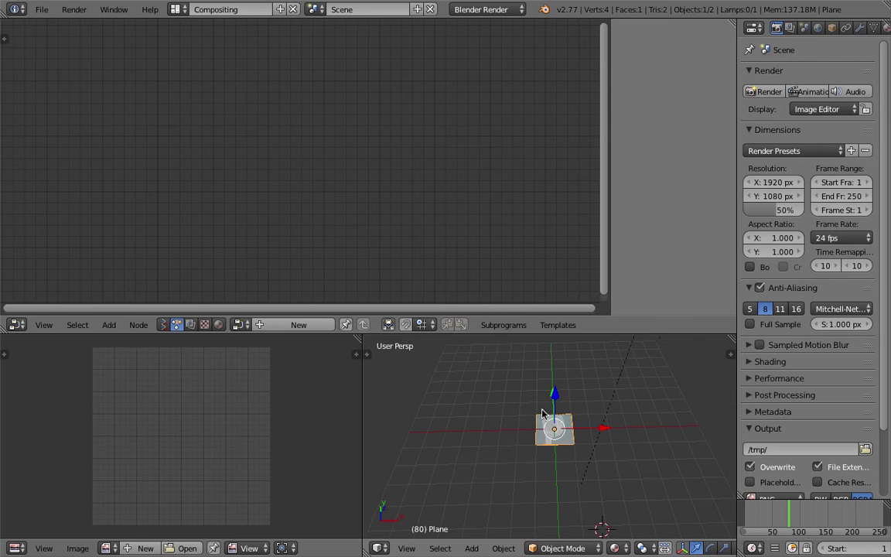
# - Create a new Animation Nodes tree and add the Grid Arrange Objects template's nodes to it
pyautogui.click(299, 324)
pyautogui.click(617, 325)
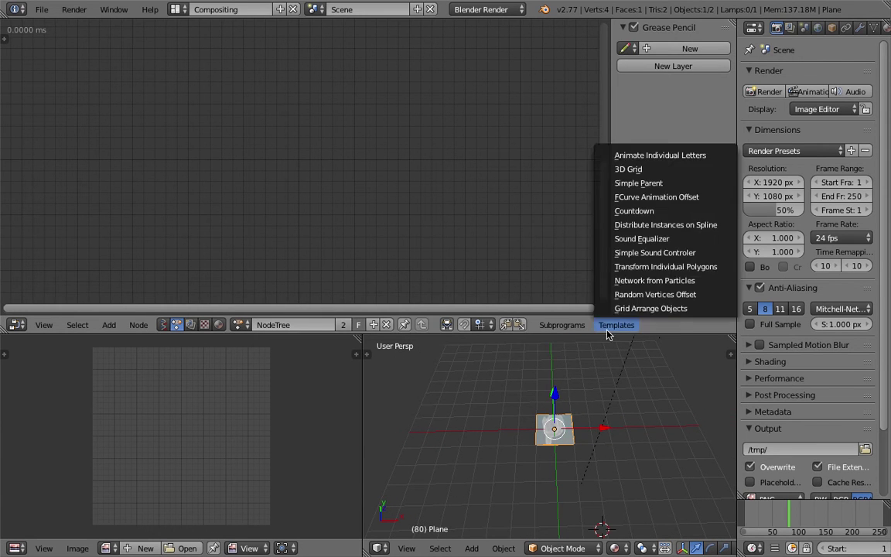
pyautogui.click(652, 316)
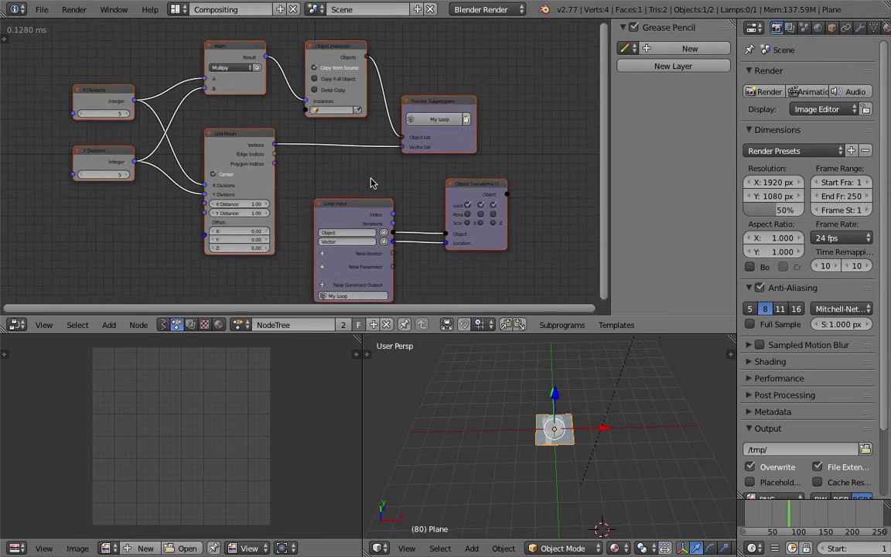
pyautogui.click(351, 185)
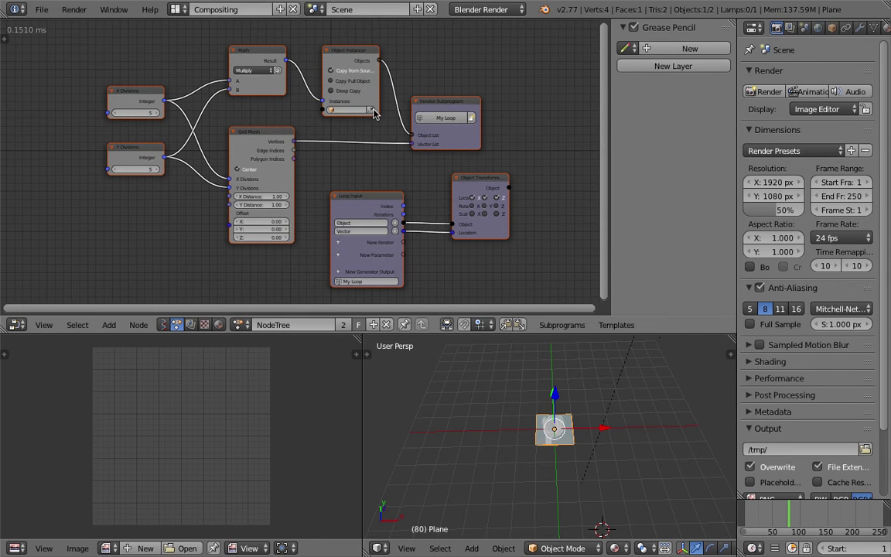
# - Assign the plane as the Object Instancer's source and set the Grid Mesh X and Y Distance to 2.00
pyautogui.click(373, 110)
pyautogui.moveTo(559, 415); pyautogui.dragTo(558, 423, button='middle')
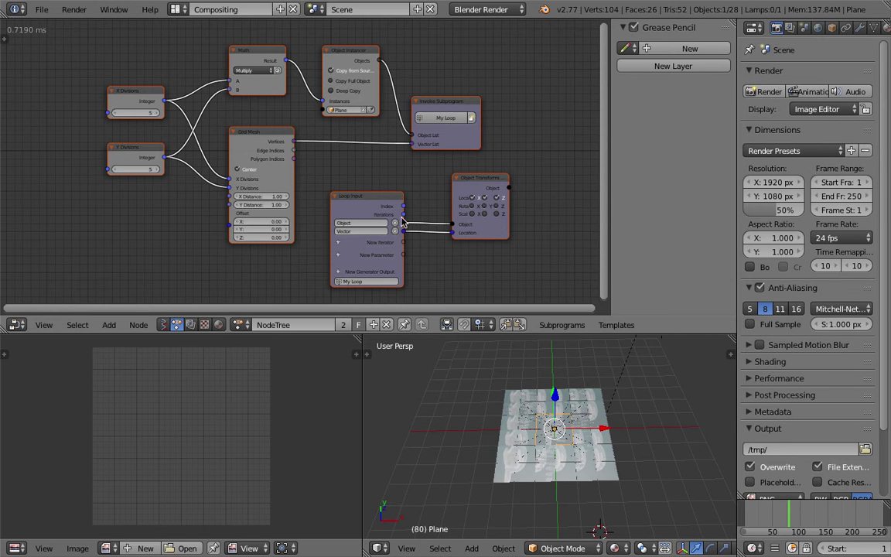
pyautogui.moveTo(270, 197)
pyautogui.mouseDown()
pyautogui.moveTo(271, 205)
pyautogui.moveTo(317, 205)
pyautogui.moveTo(271, 206)
pyautogui.mouseUp()
pyautogui.scroll(1, 258, 222)
pyautogui.write('2')
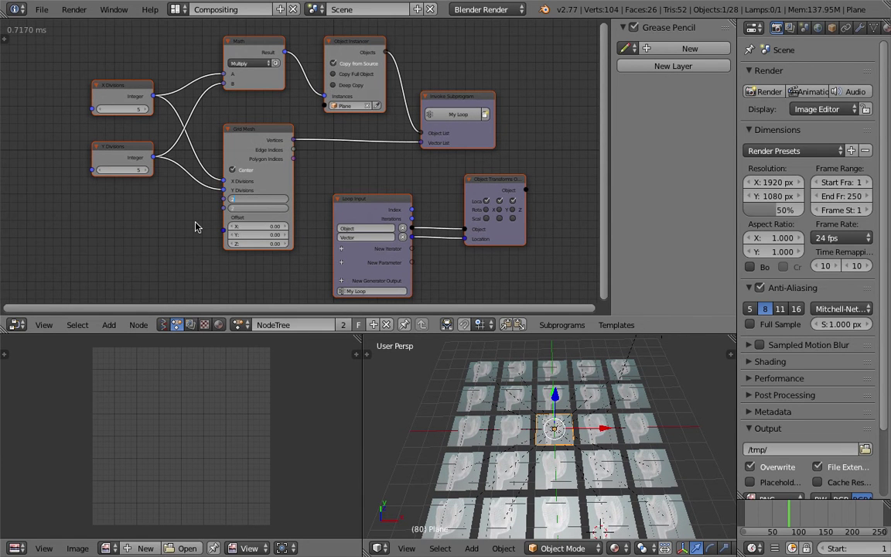
pyautogui.press('Return')
# - Move the source plane clear of the instance grid and enlarge the 3D view's area in width and height
pyautogui.moveTo(552, 428); pyautogui.dragTo(405, 399)
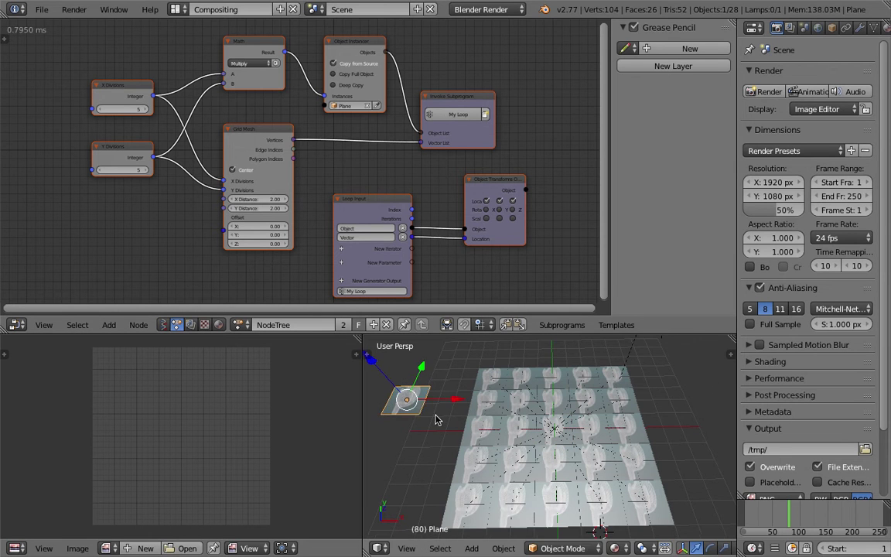
pyautogui.moveTo(435, 419); pyautogui.dragTo(442, 428, button='middle')
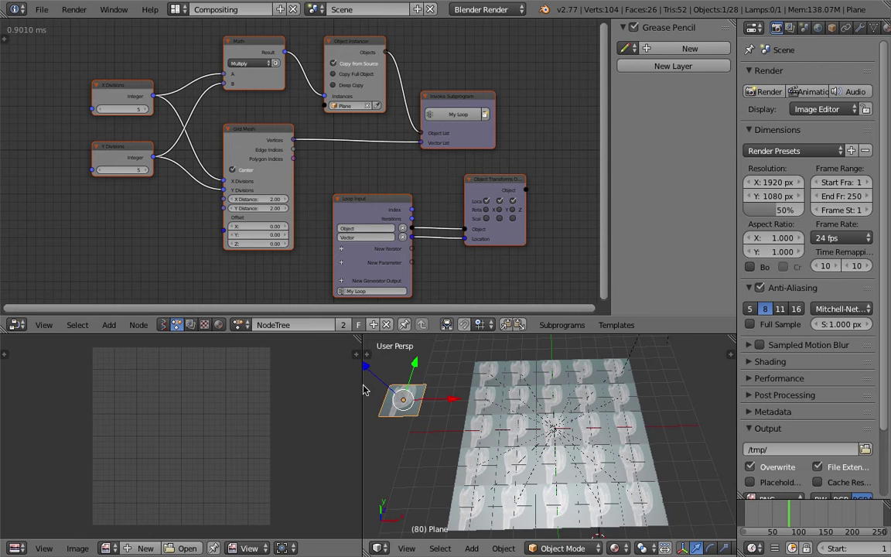
pyautogui.moveTo(363, 387); pyautogui.dragTo(246, 387)
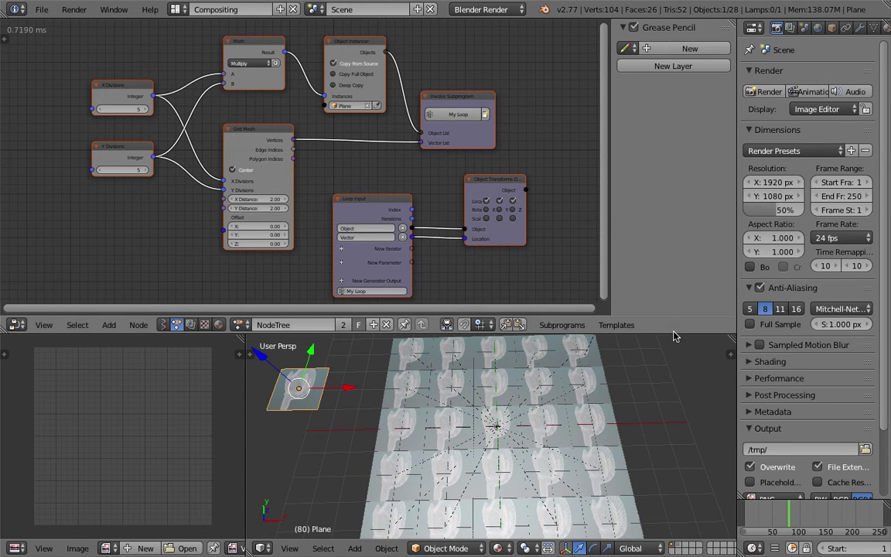
pyautogui.moveTo(672, 335); pyautogui.dragTo(671, 280)
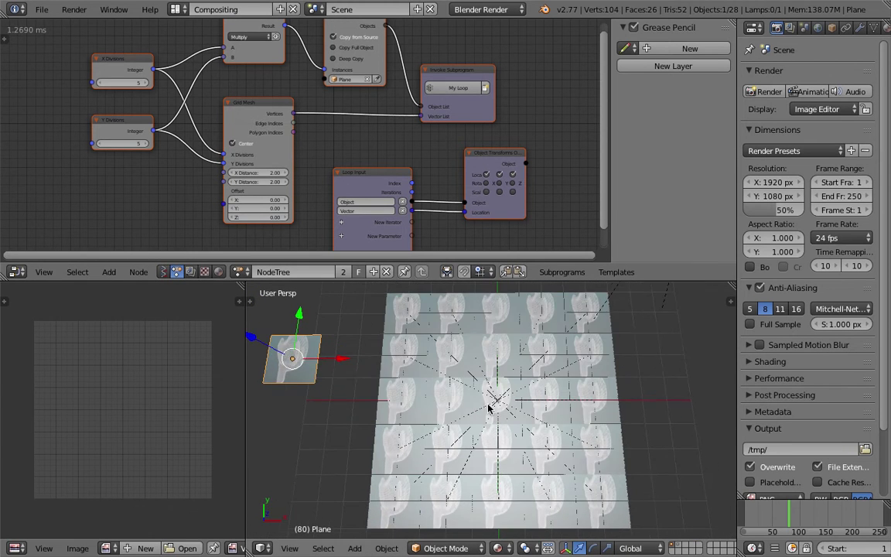
pyautogui.scroll(-2, 489, 407)
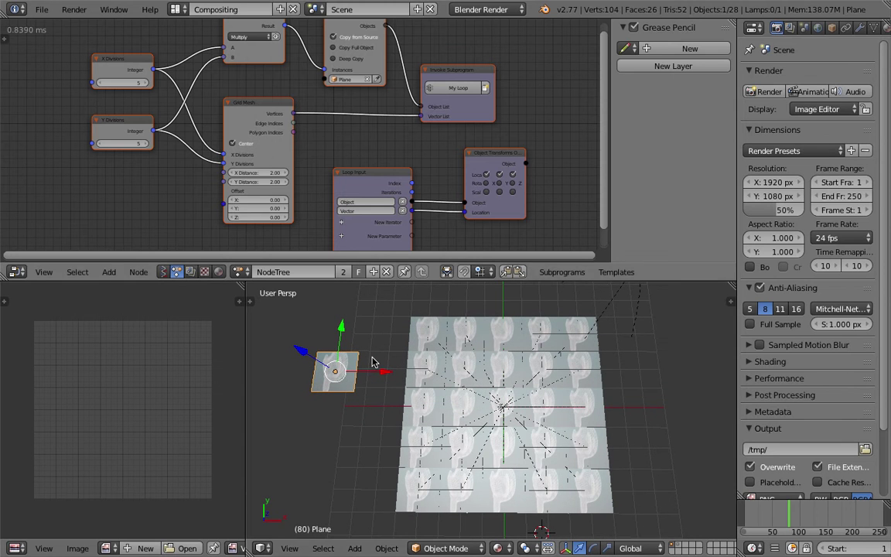
# - Show the source plane's material settings and widen the properties editor
pyautogui.click(884, 28)
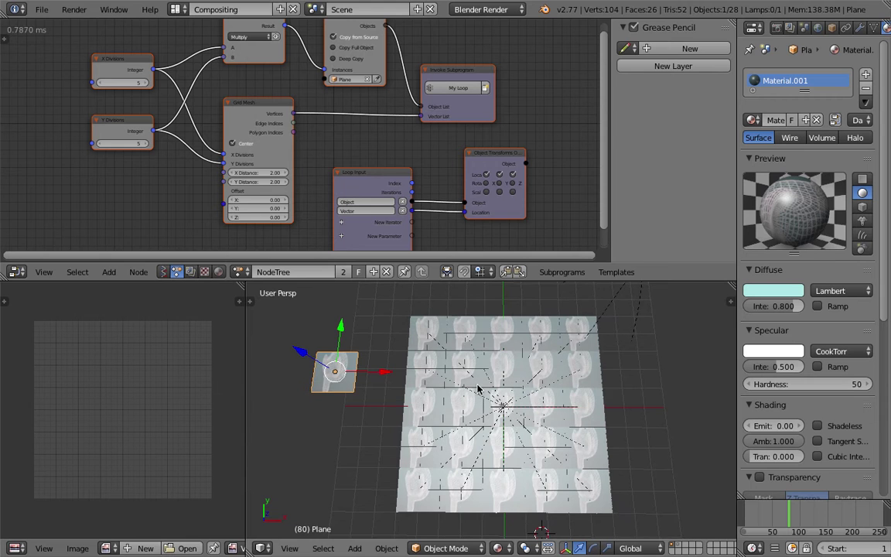
pyautogui.moveTo(536, 415)
pyautogui.mouseDown(button='middle')
pyautogui.moveTo(533, 426)
pyautogui.moveTo(533, 410)
pyautogui.mouseUp(button='middle')
pyautogui.moveTo(737, 106); pyautogui.dragTo(371, 391)
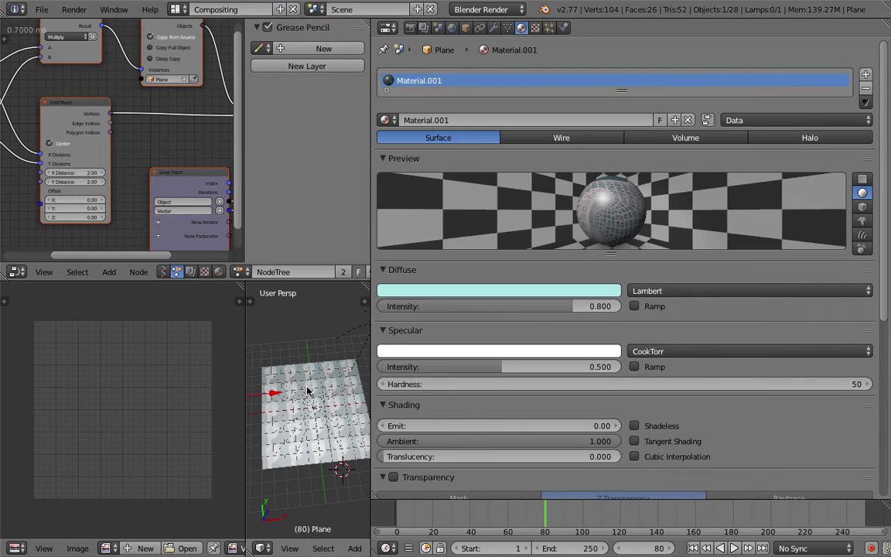
# - Join the image editor over the 3D view and make the merged area a 3D View with Material viewport shading
pyautogui.moveTo(242, 285); pyautogui.dragTo(343, 291)
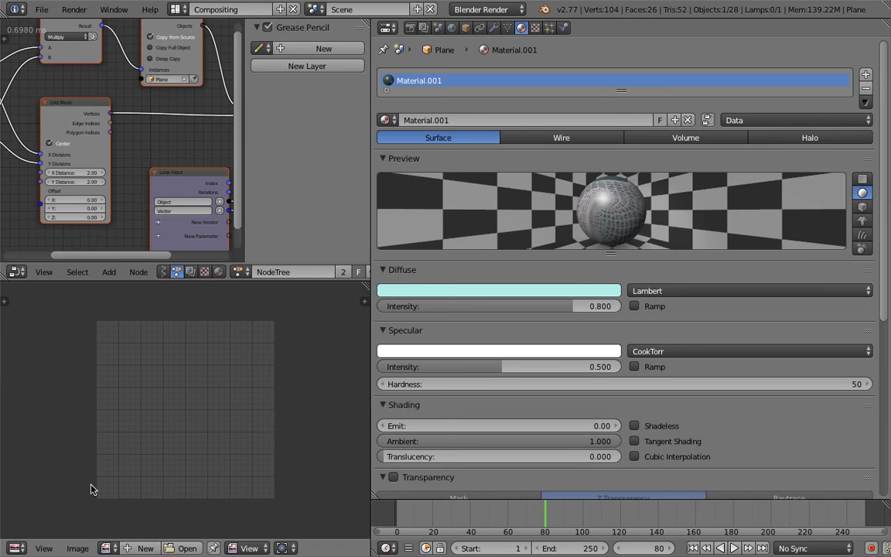
pyautogui.click(15, 548)
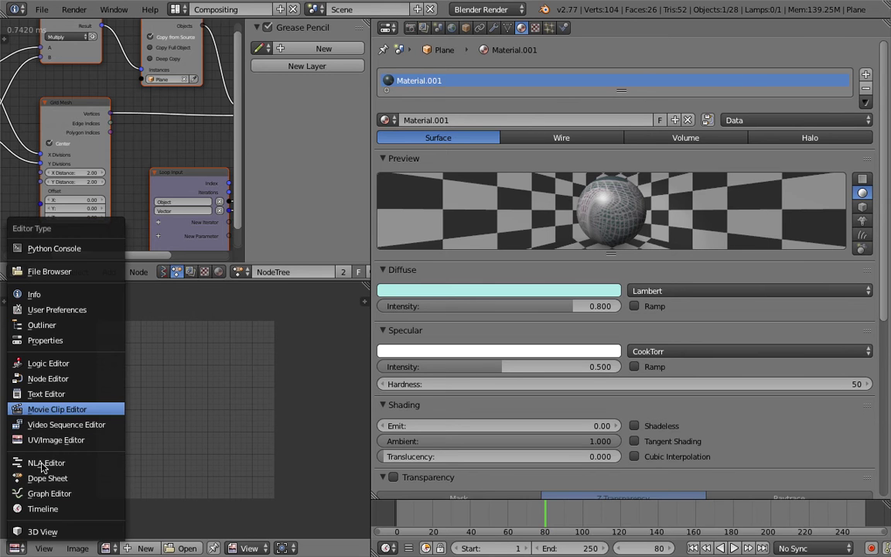
pyautogui.click(39, 531)
pyautogui.moveTo(159, 414); pyautogui.dragTo(202, 441, button='middle')
pyautogui.click(253, 548)
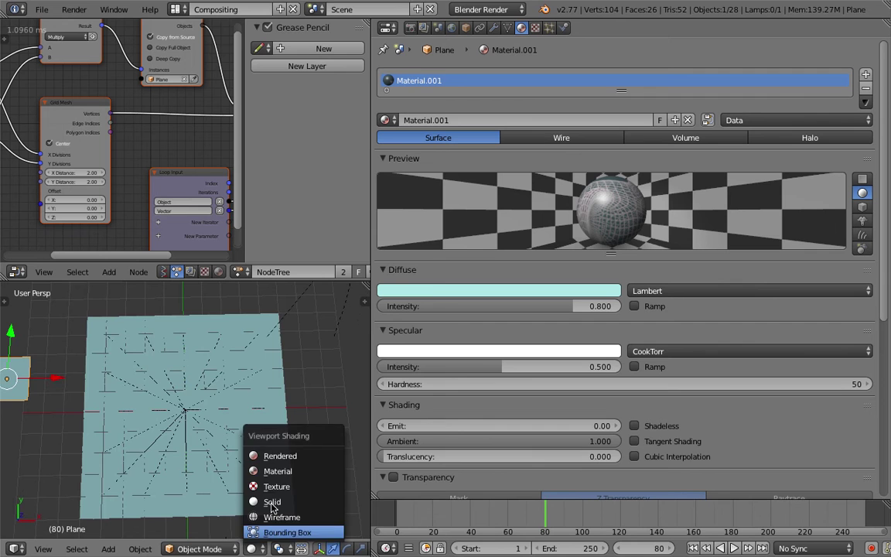
pyautogui.click(272, 486)
pyautogui.click(255, 547)
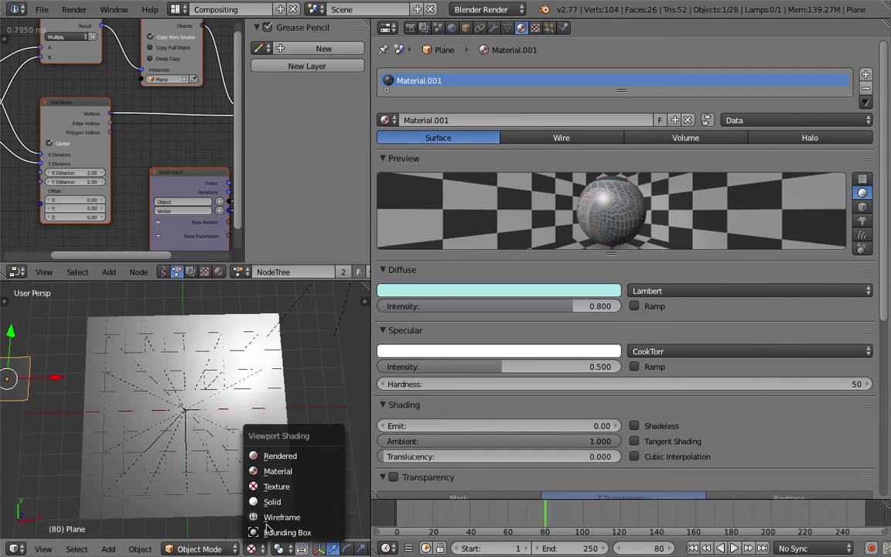
pyautogui.click(251, 424)
# - Select two different grid instances in turn to check their materials, narrowing the properties editor to make room for the grid
pyautogui.rightClick(276, 438)
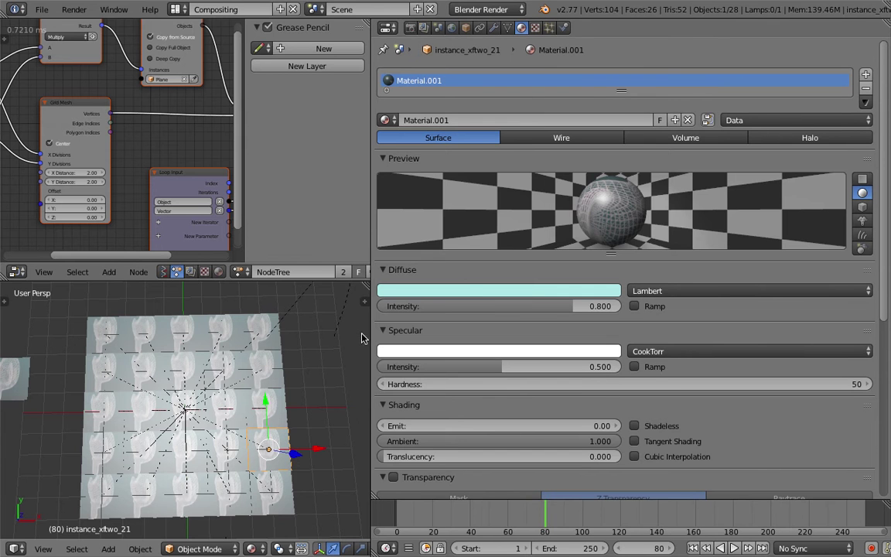
pyautogui.moveTo(374, 330); pyautogui.dragTo(527, 328)
pyautogui.moveTo(406, 387)
pyautogui.mouseDown(button='middle')
pyautogui.moveTo(386, 352)
pyautogui.moveTo(390, 381)
pyautogui.mouseUp(button='middle')
pyautogui.rightClick(398, 380)
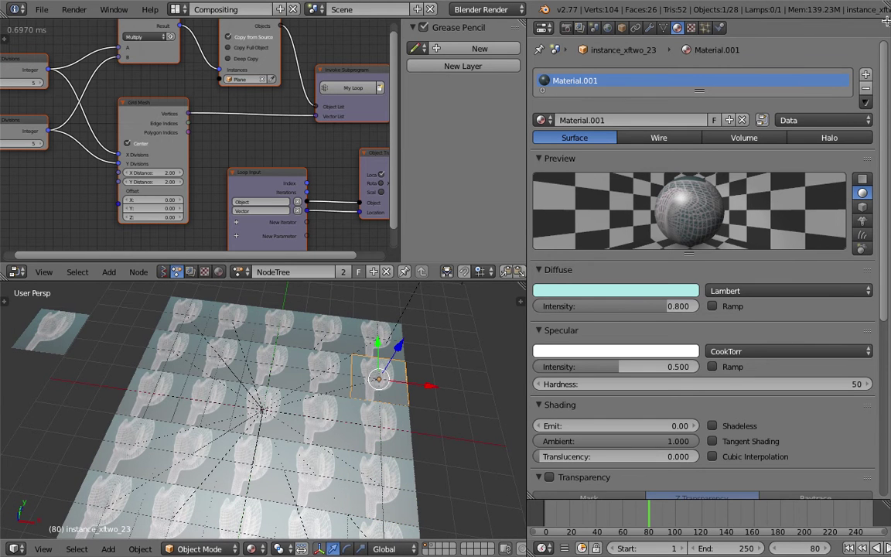
# - Split the properties editor, turn its upper part into an Outliner and make that area taller
pyautogui.moveTo(885, 21); pyautogui.dragTo(554, 33)
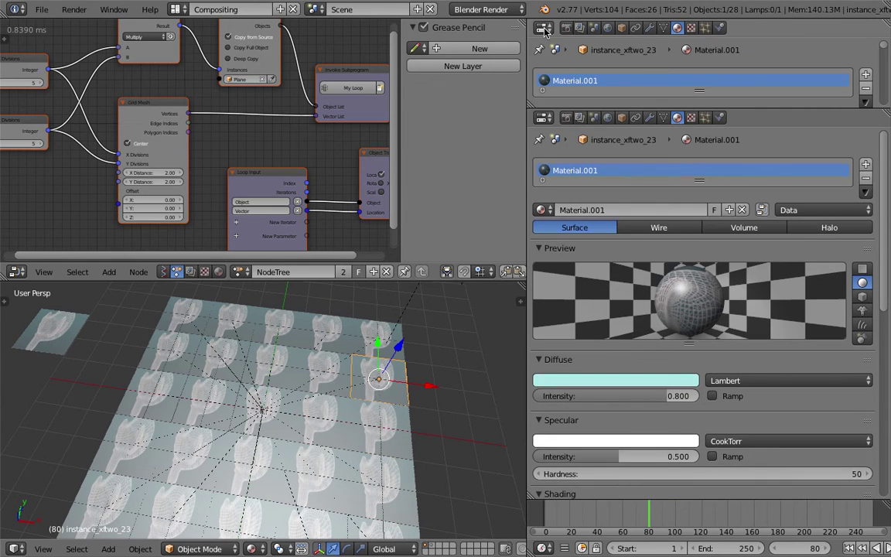
pyautogui.click(545, 28)
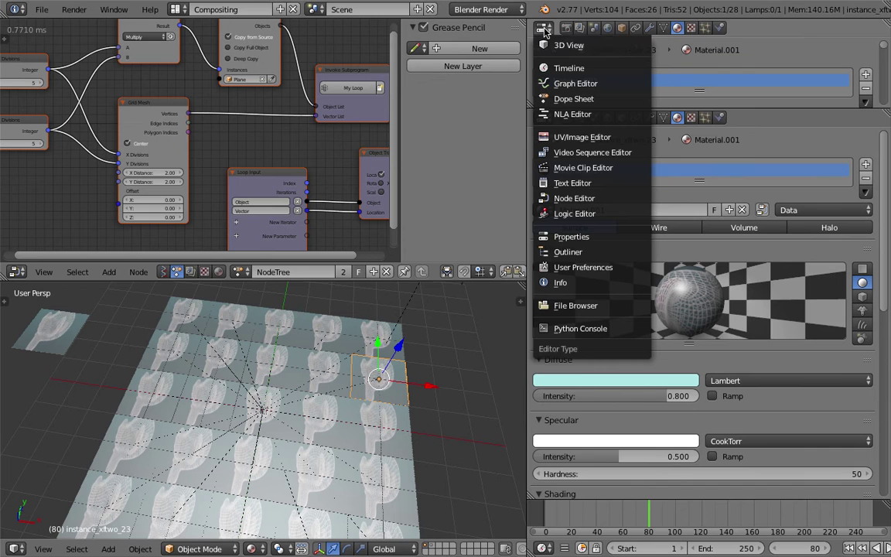
pyautogui.click(567, 253)
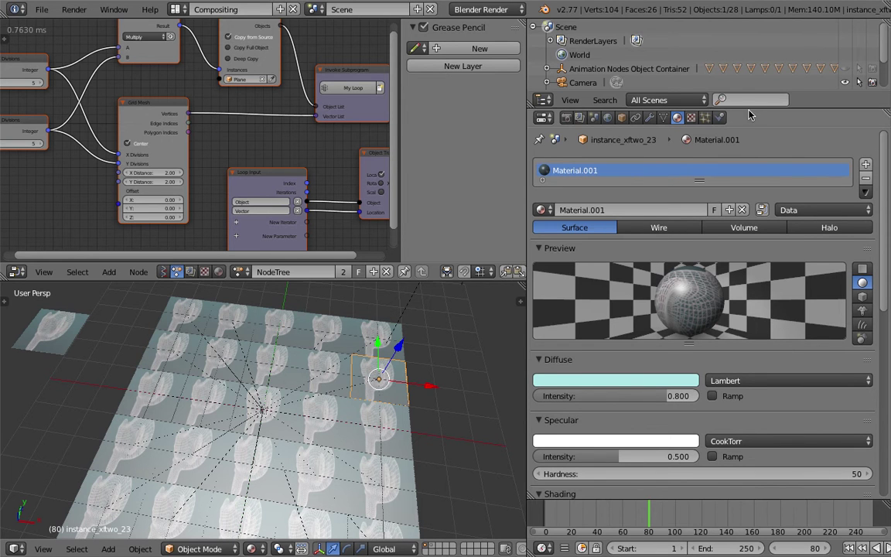
pyautogui.moveTo(674, 94); pyautogui.dragTo(752, 137)
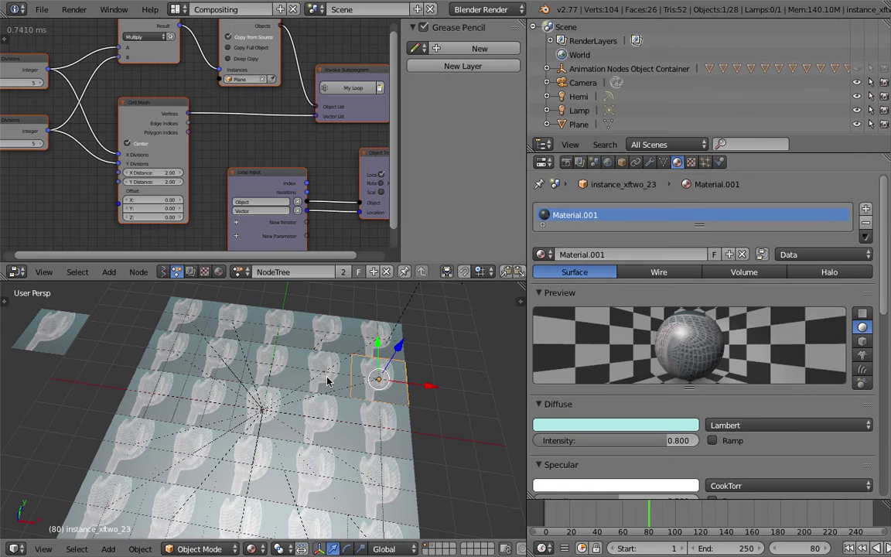
pyautogui.moveTo(328, 364); pyautogui.dragTo(365, 412, button='middle')
pyautogui.rightClick(384, 430)
pyautogui.rightClick(349, 365)
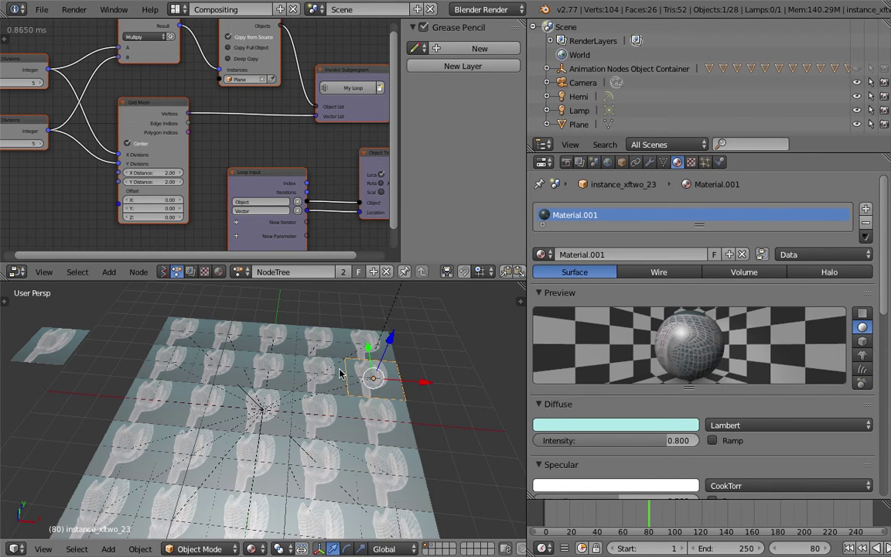
# - Hide the node editor's Grease Pencil sidebar and frame the Object Instancer and Invoke Subprogram nodes
pyautogui.moveTo(401, 125); pyautogui.dragTo(591, 125)
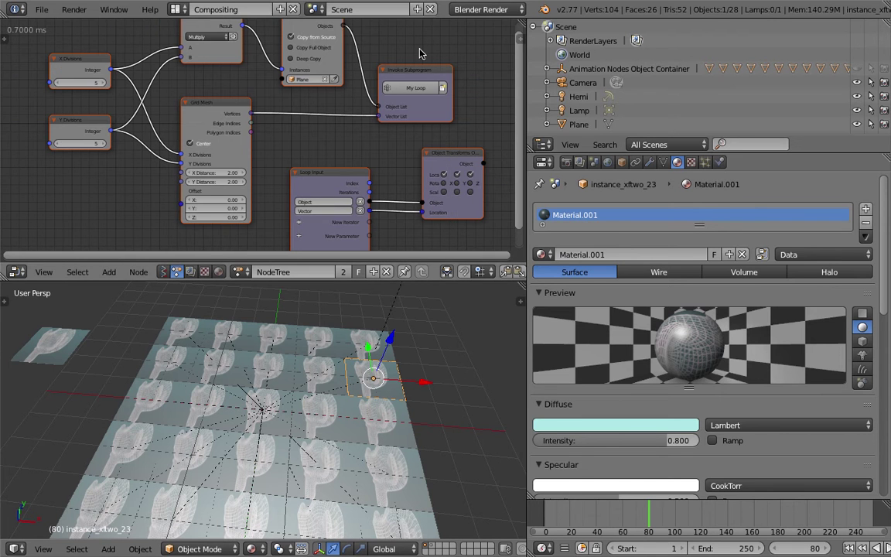
pyautogui.moveTo(420, 49); pyautogui.dragTo(397, 89, button='middle')
pyautogui.scroll(2, 263, 141)
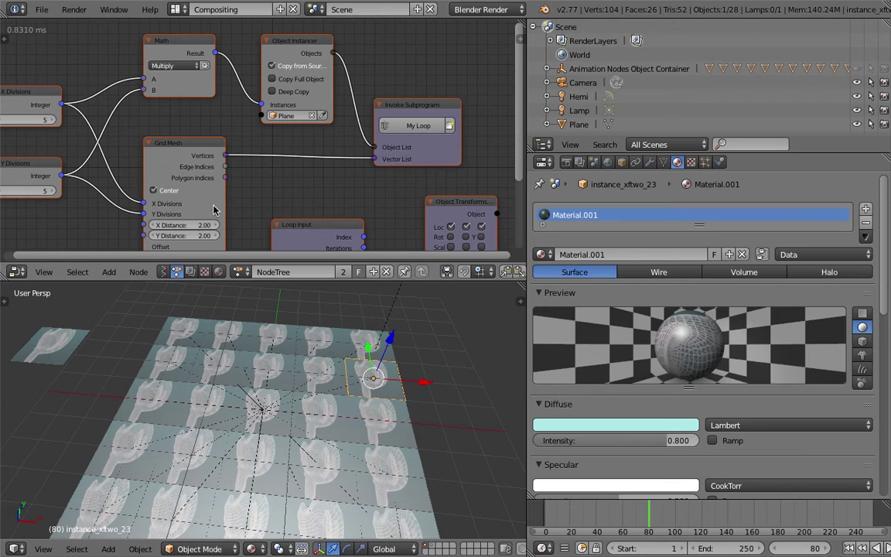
pyautogui.moveTo(248, 126); pyautogui.dragTo(395, 71, button='middle')
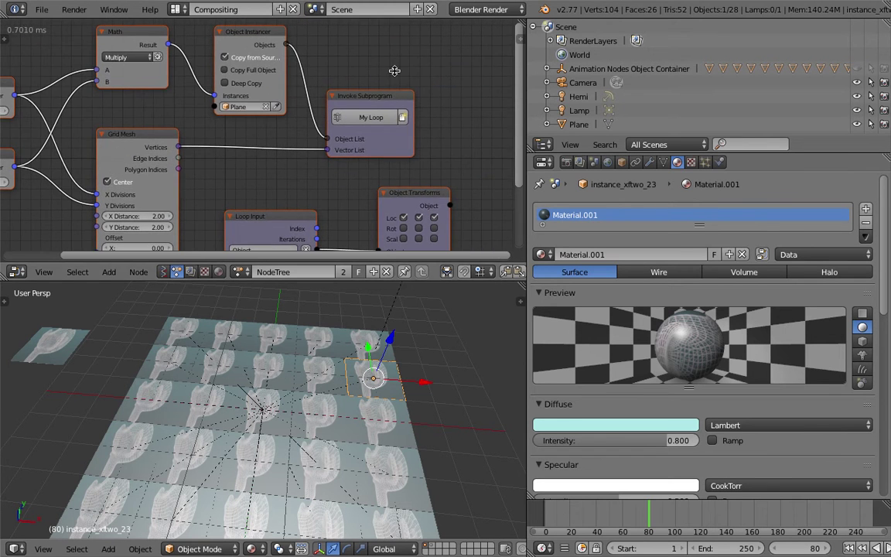
# - Expand the first instance in the Animation Nodes Object Container down to its texture, and make the Outliner taller
pyautogui.click(547, 69)
pyautogui.click(560, 82)
pyautogui.click(578, 97)
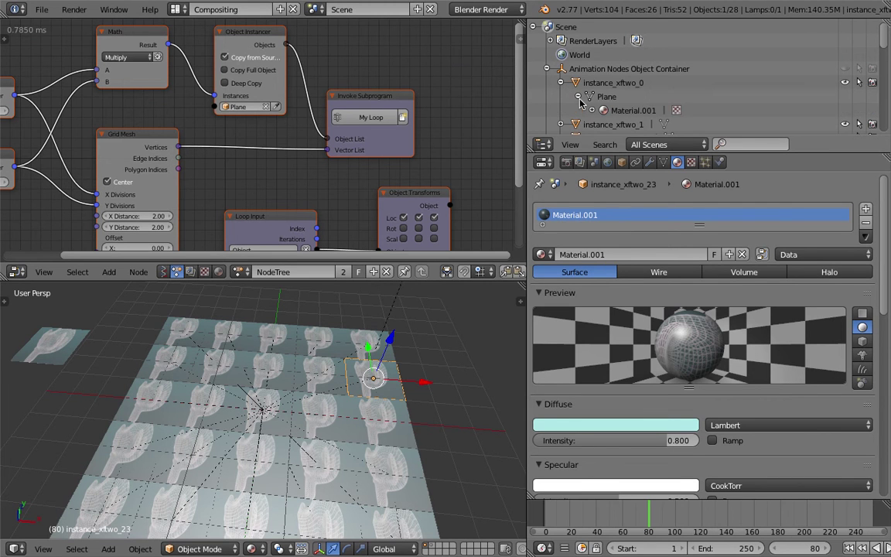
pyautogui.click(592, 112)
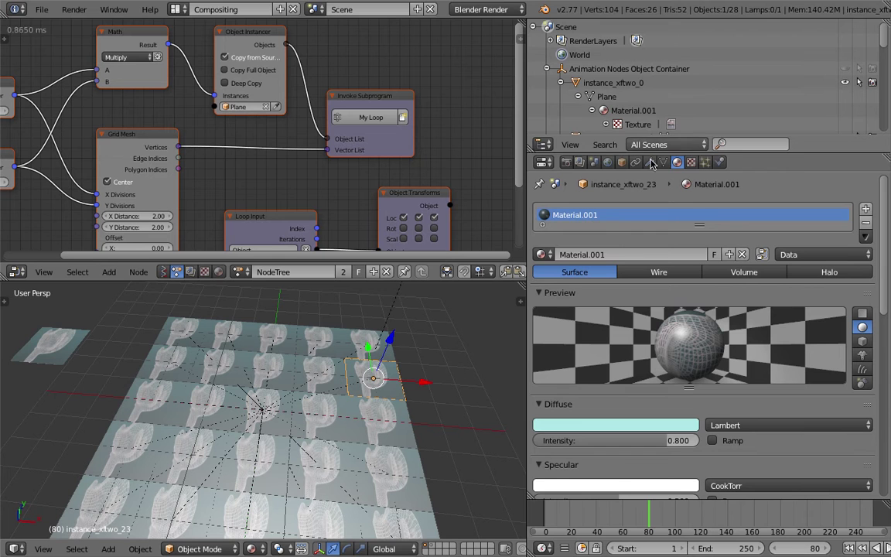
pyautogui.moveTo(679, 153); pyautogui.dragTo(680, 198)
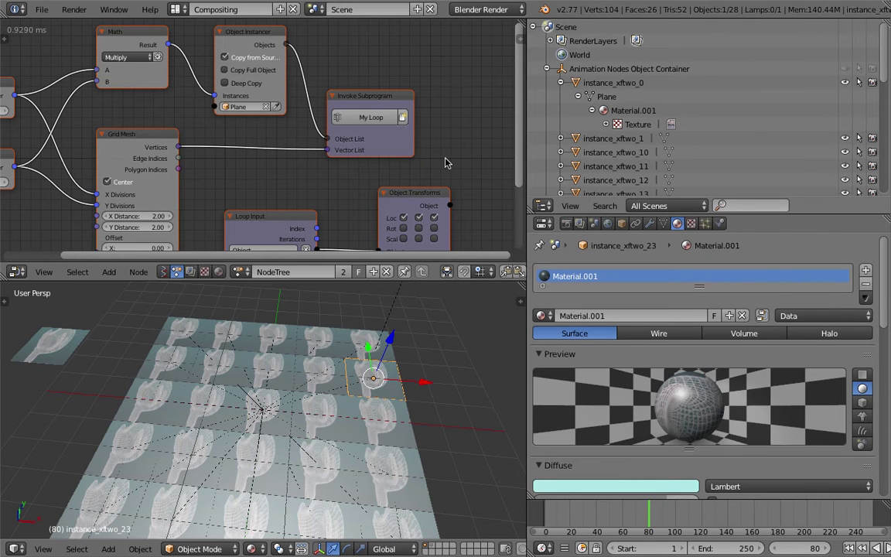
# - Expand instance_xftwo_1 down to its texture to compare its mesh and material with the first instance's
pyautogui.click(561, 138)
pyautogui.click(578, 152)
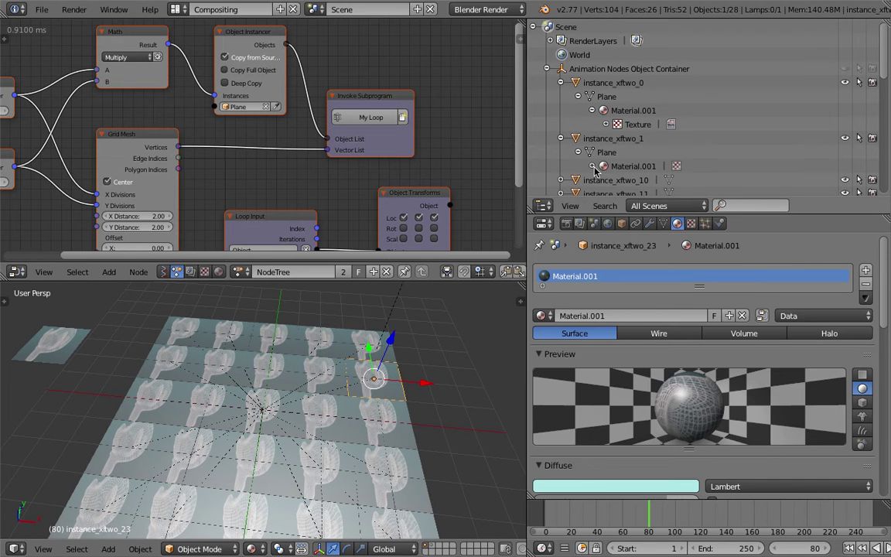
pyautogui.click(600, 167)
pyautogui.click(593, 166)
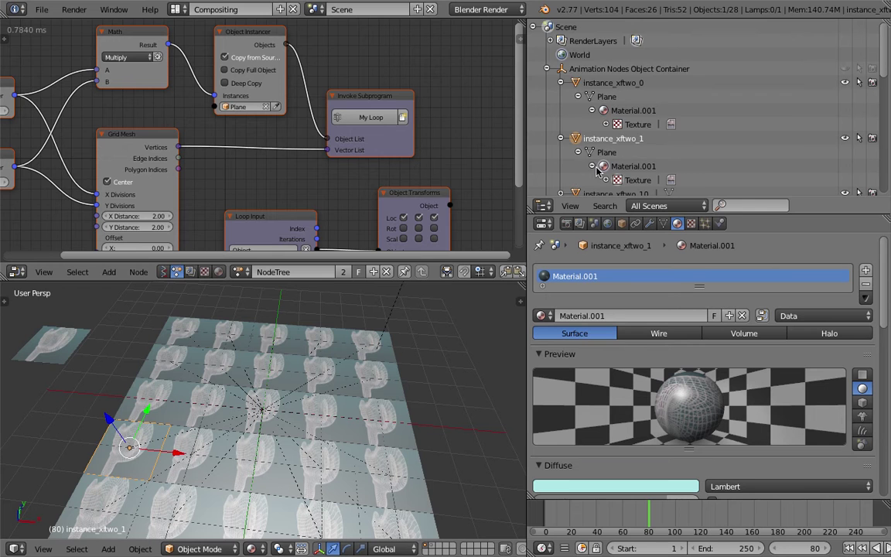
pyautogui.scroll(-1, 596, 170)
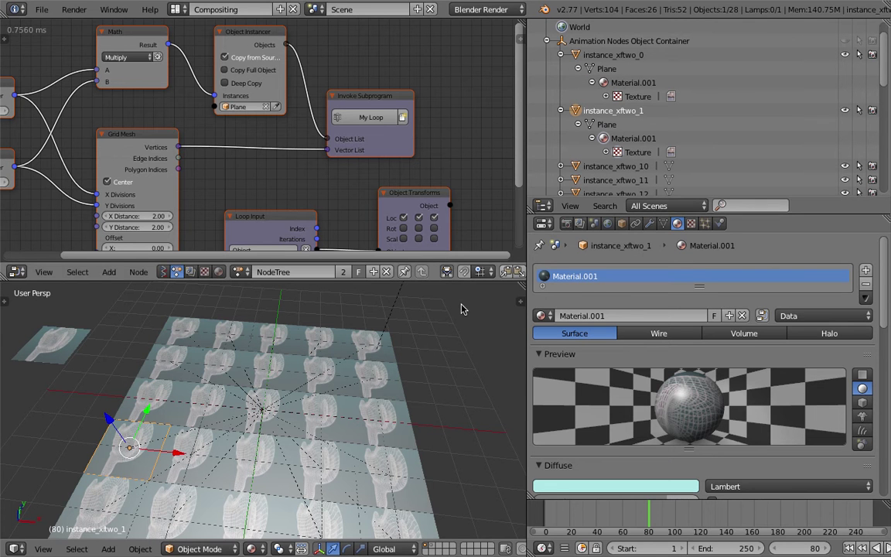
# - Enable Copy Full Object and Deep Copy on the Object Instancer node
pyautogui.moveTo(399, 358); pyautogui.dragTo(388, 356, button='middle')
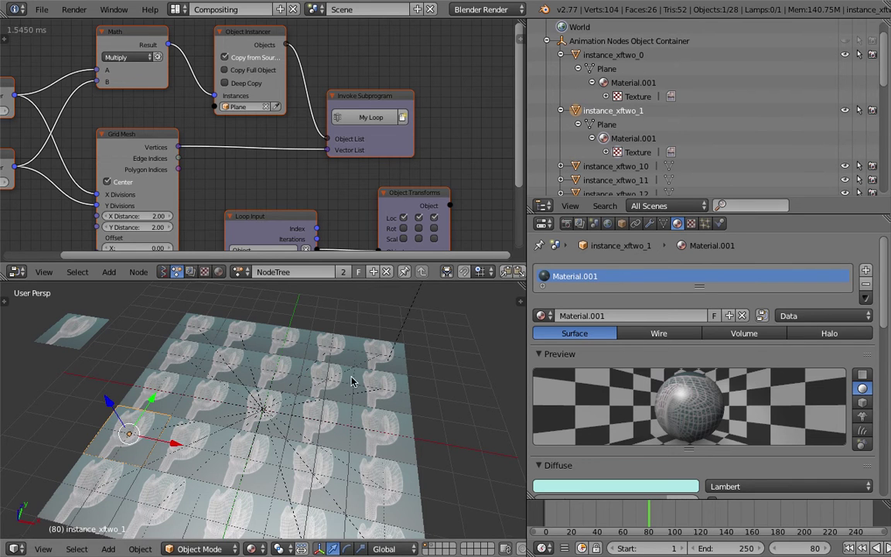
pyautogui.moveTo(351, 379); pyautogui.dragTo(339, 364, button='middle')
pyautogui.click(245, 71)
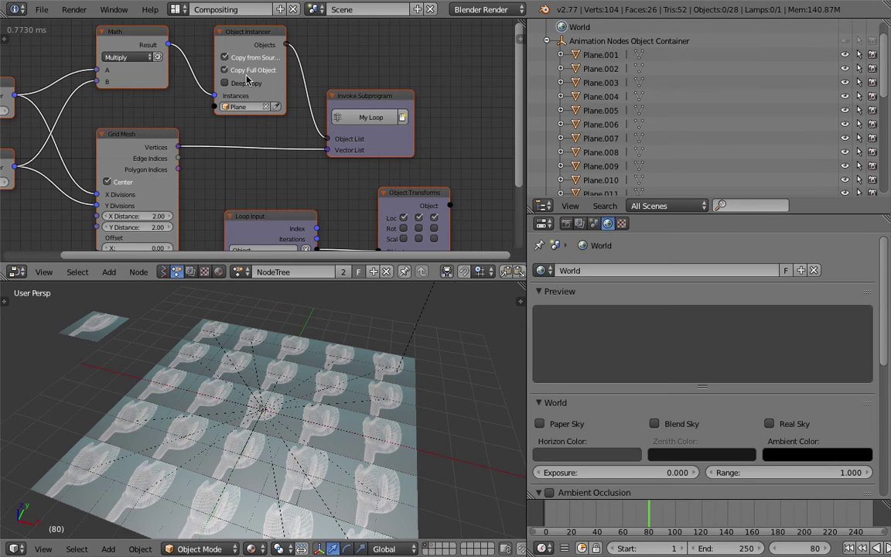
pyautogui.click(245, 83)
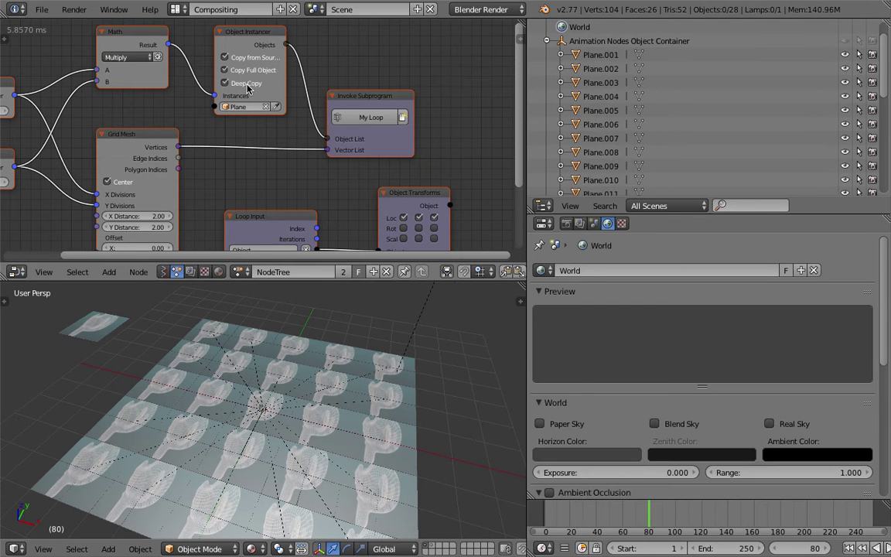
# - Expand the Plane.003 and Plane.004 instances in the Outliner down to their materials to compare them
pyautogui.click(561, 97)
pyautogui.click(577, 111)
pyautogui.click(561, 83)
pyautogui.click(577, 96)
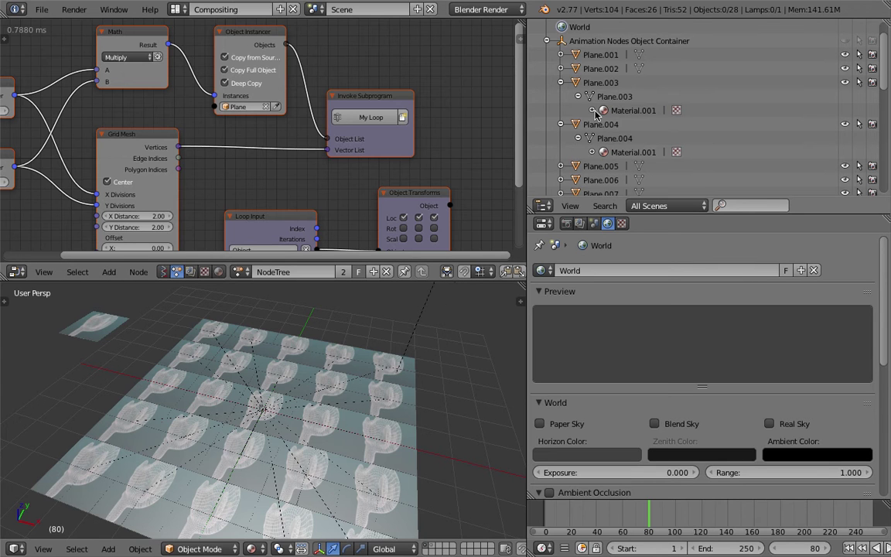
pyautogui.moveTo(626, 133); pyautogui.dragTo(640, 110)
# - Select Plane.019 in the grid and bring up the image sequence settings of its texture
pyautogui.moveTo(317, 349); pyautogui.dragTo(326, 406, button='middle')
pyautogui.rightClick(350, 408)
pyautogui.rightClick(320, 397)
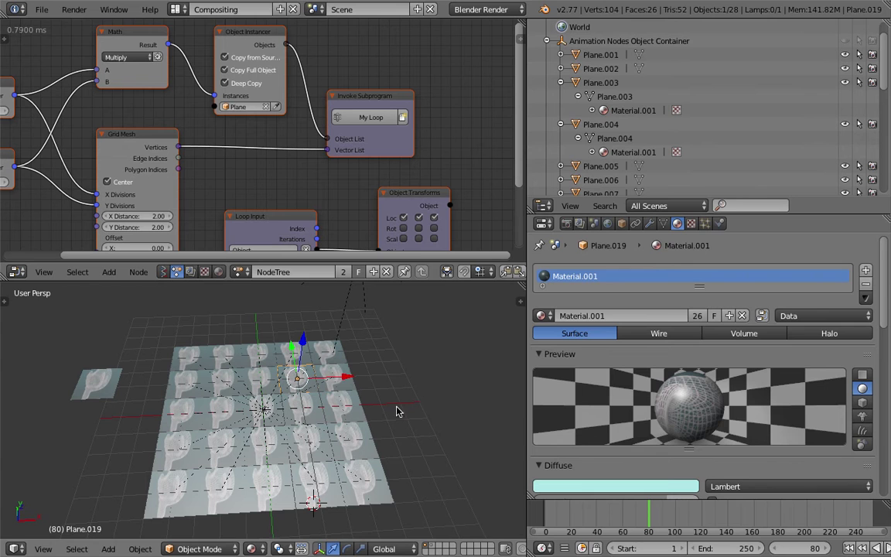
pyautogui.click(691, 224)
pyautogui.scroll(-2, 887, 344)
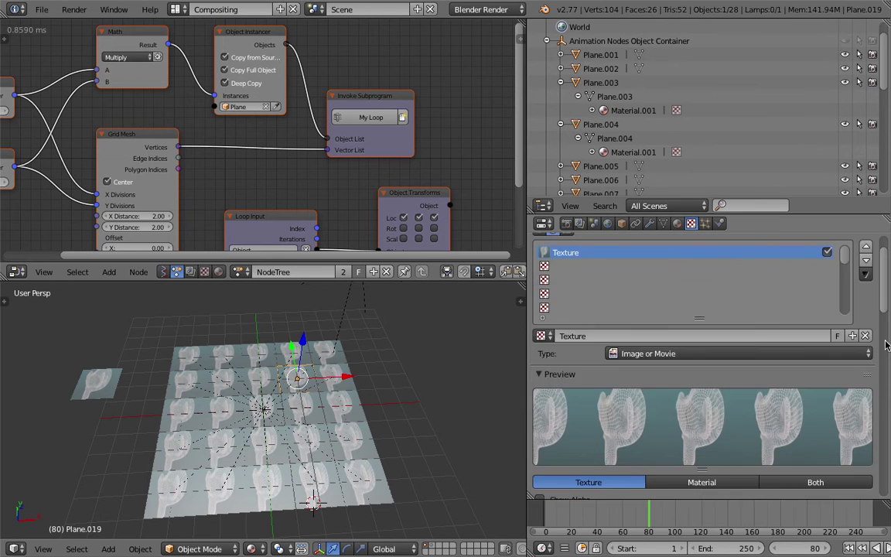
pyautogui.scroll(-8, 887, 344)
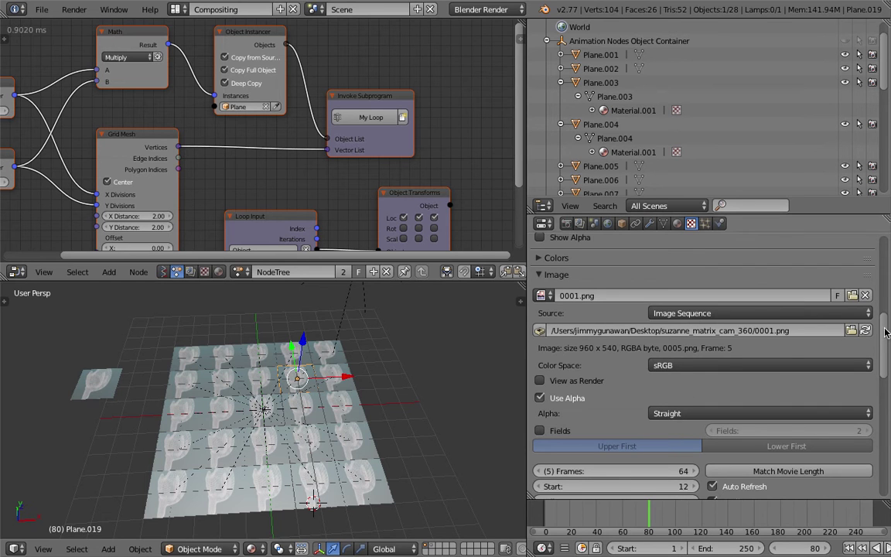
pyautogui.scroll(-4, 762, 383)
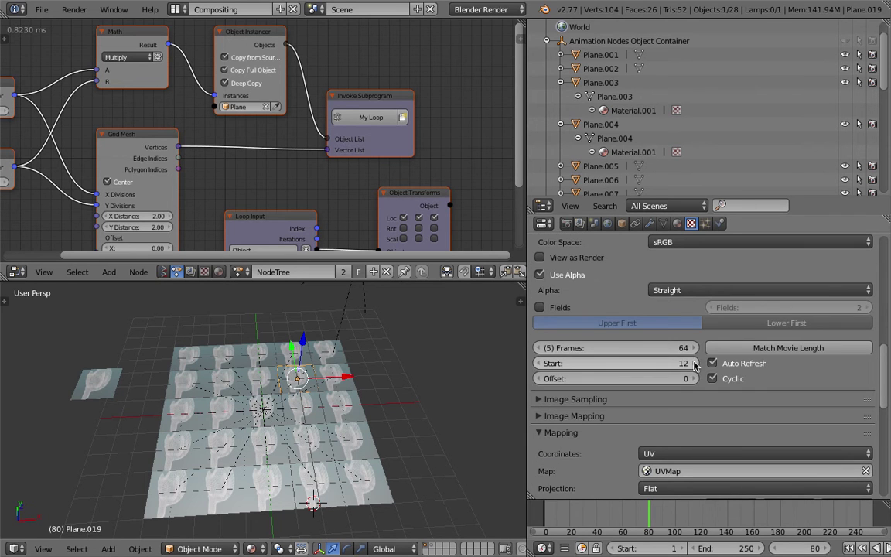
# - Set the start frame of the selected instance's image sequence to -30 to test whether the other copies follow
pyautogui.click(691, 364)
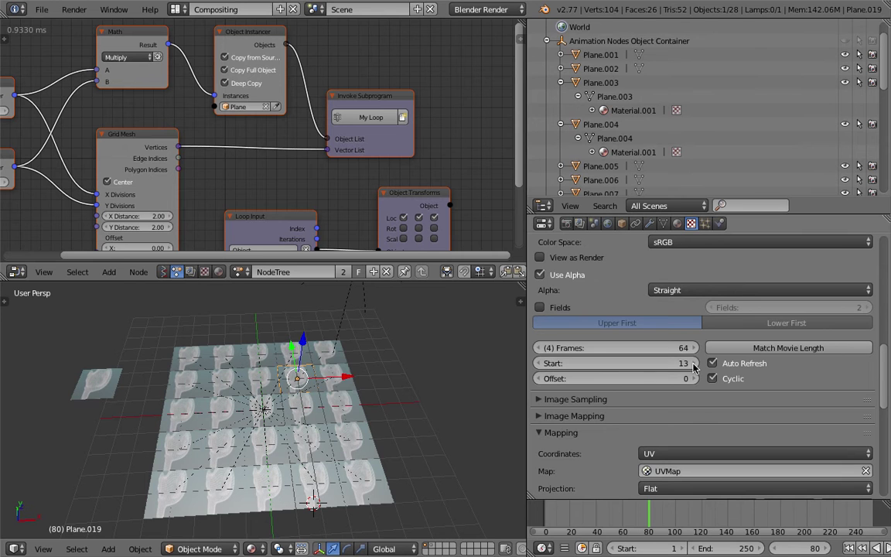
pyautogui.click(691, 364)
pyautogui.click(691, 363)
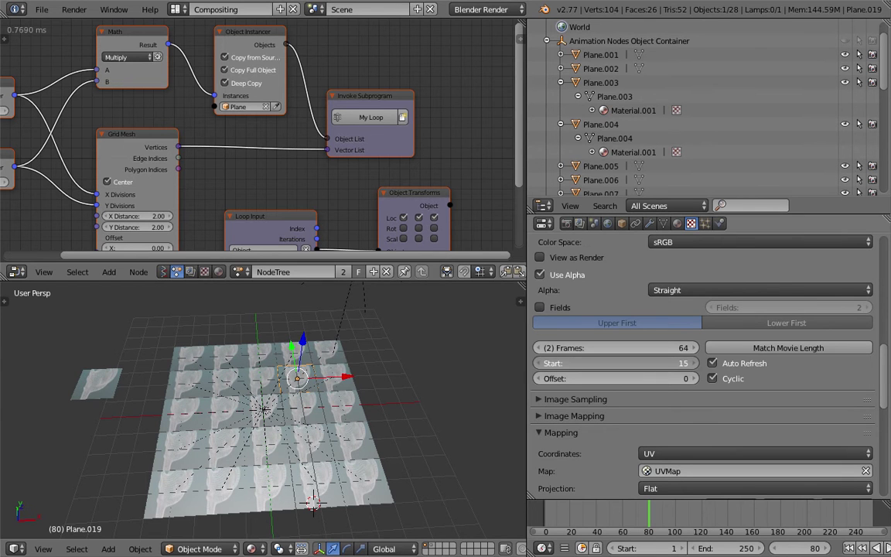
pyautogui.click(673, 368)
pyautogui.click(673, 368)
pyautogui.click(417, 412)
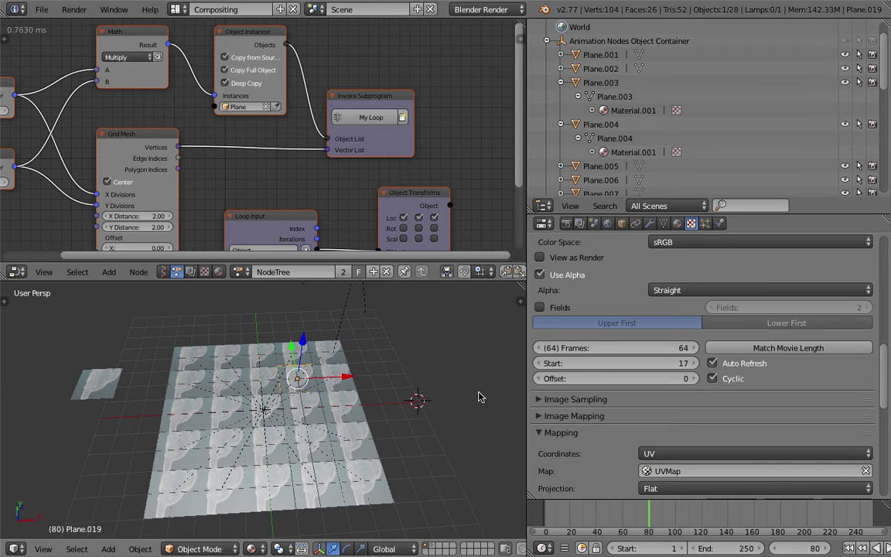
pyautogui.moveTo(605, 364); pyautogui.dragTo(510, 363)
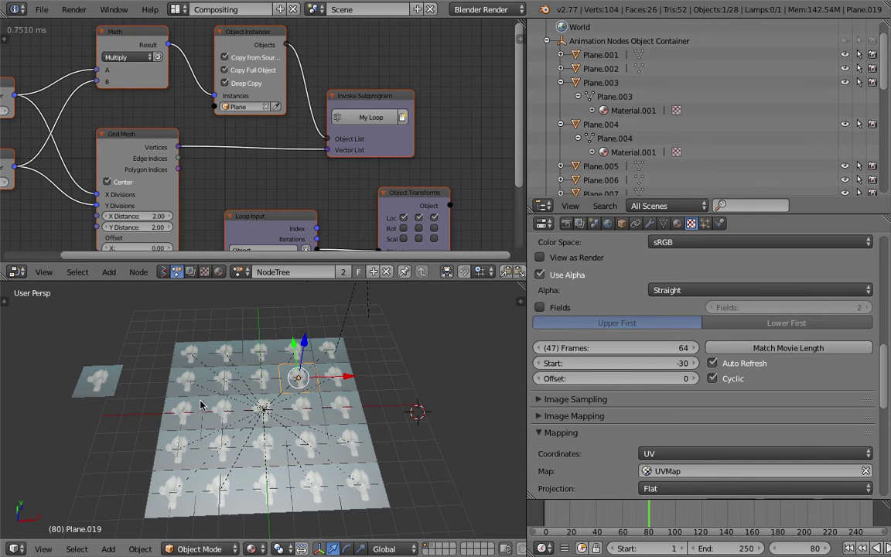
pyautogui.moveTo(296, 412); pyautogui.dragTo(292, 411, button='middle')
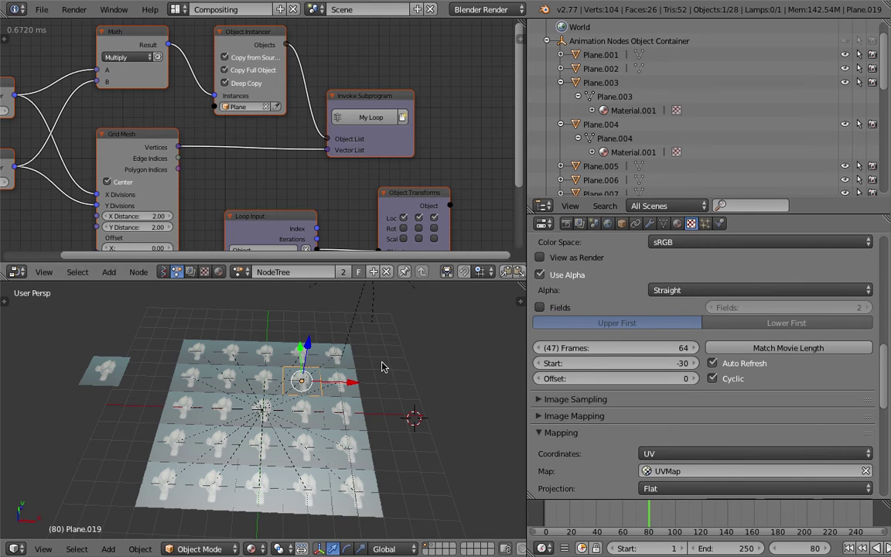
# - Expand the material of Plane.004 down to its texture in the Outliner and select that instance
pyautogui.rightClick(353, 410)
pyautogui.click(592, 151)
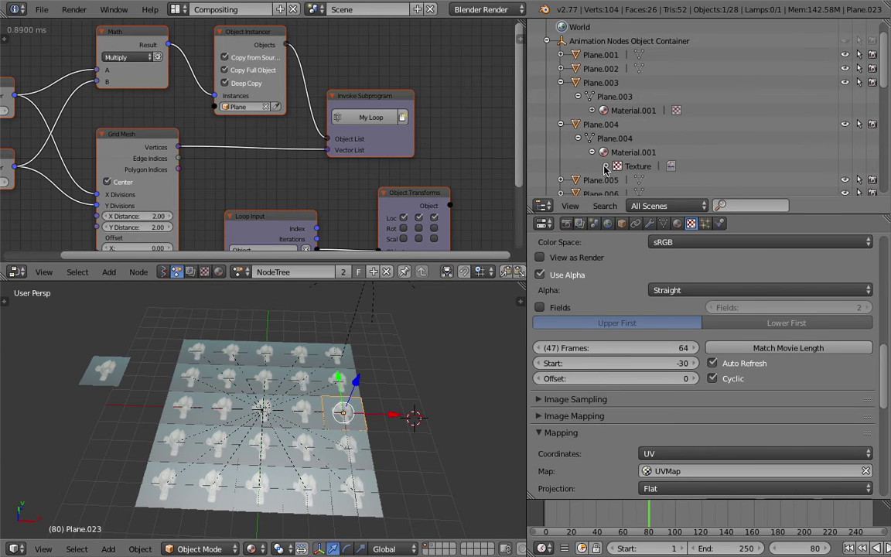
pyautogui.click(549, 126)
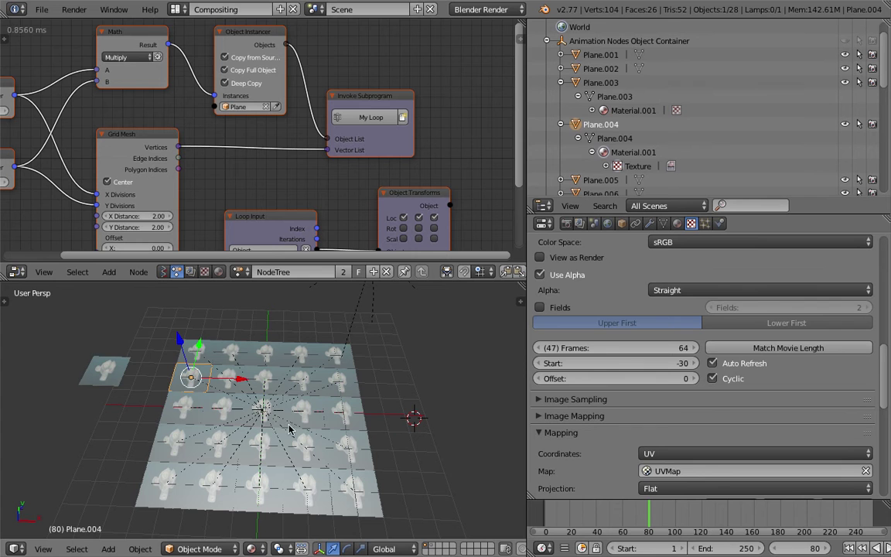
pyautogui.moveTo(283, 382); pyautogui.dragTo(278, 389, button='middle')
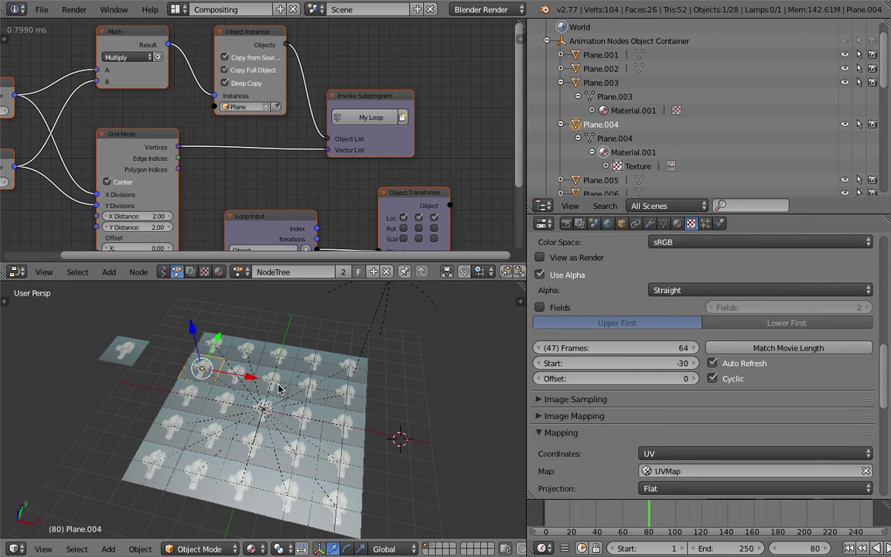
pyautogui.moveTo(310, 387); pyautogui.dragTo(307, 388, button='middle')
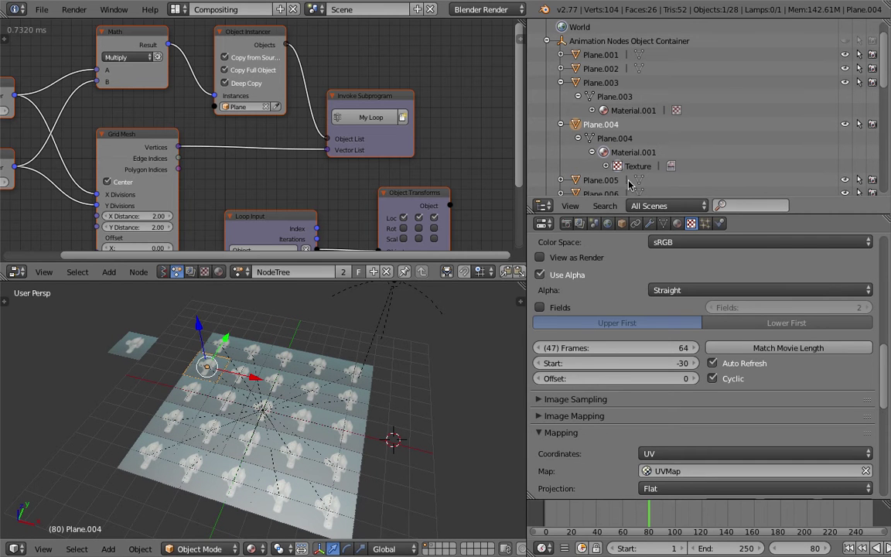
pyautogui.moveTo(306, 385); pyautogui.dragTo(280, 386, button='middle')
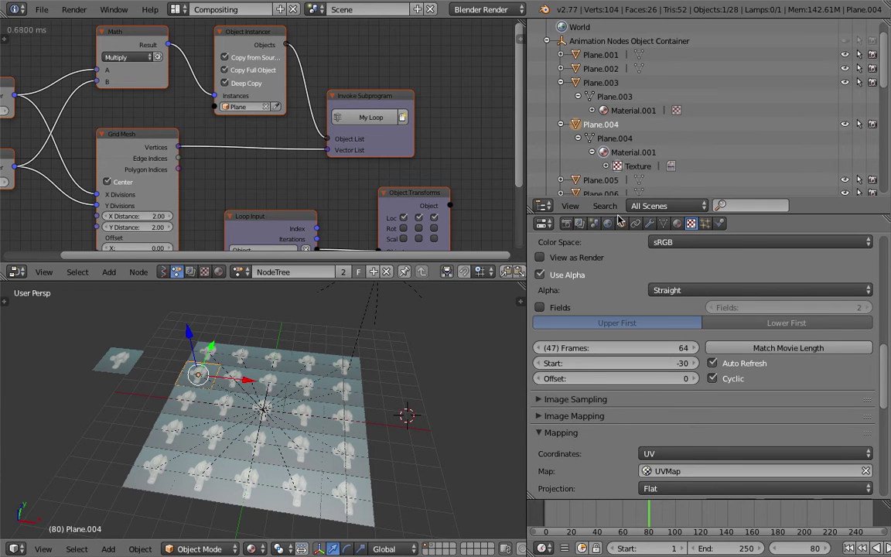
# - Make the Outliner taller and expand Plane.005 down to the image used by its texture
pyautogui.moveTo(621, 214); pyautogui.dragTo(623, 264)
pyautogui.click(561, 142)
pyautogui.click(577, 156)
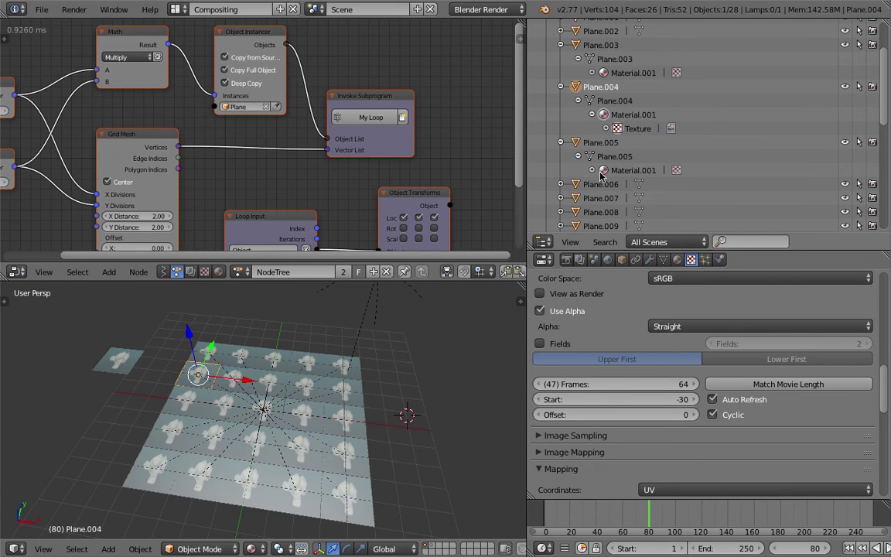
pyautogui.click(591, 170)
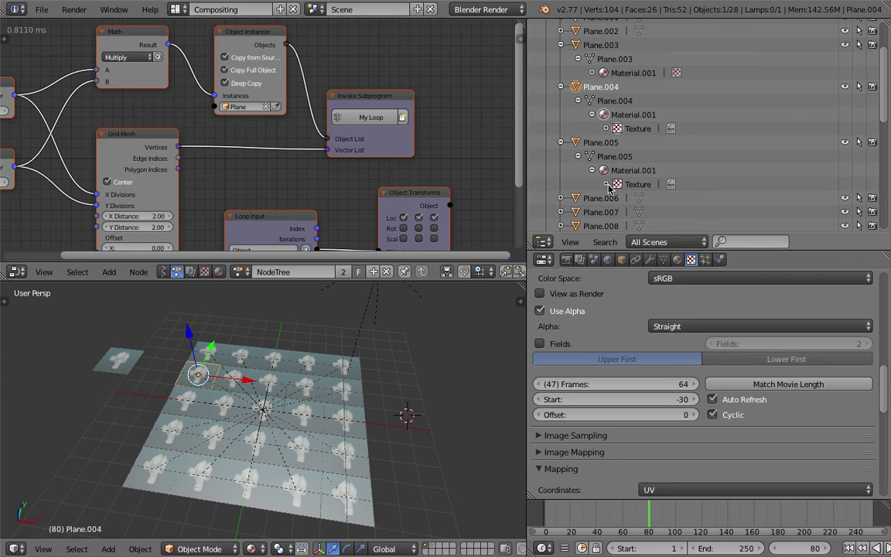
pyautogui.click(605, 184)
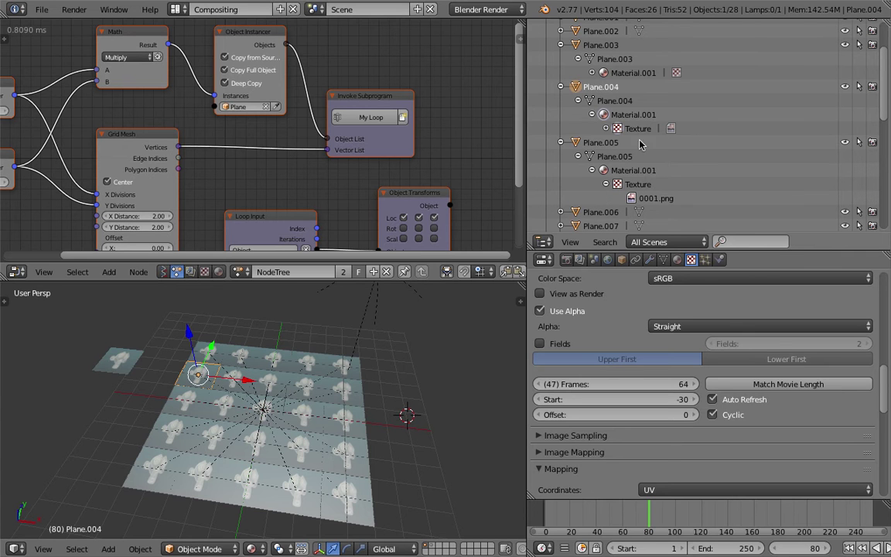
# - Examine the whole node tree, the grid of plane instances from several angles, and the Outliner hierarchy
pyautogui.moveTo(470, 149); pyautogui.dragTo(479, 158, button='middle')
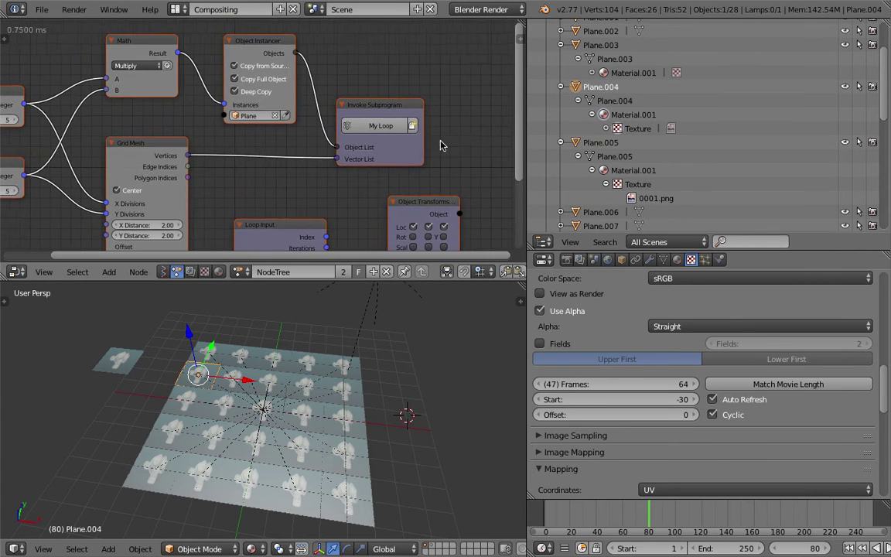
pyautogui.scroll(-1, 439, 154)
pyautogui.scroll(-1, 337, 120)
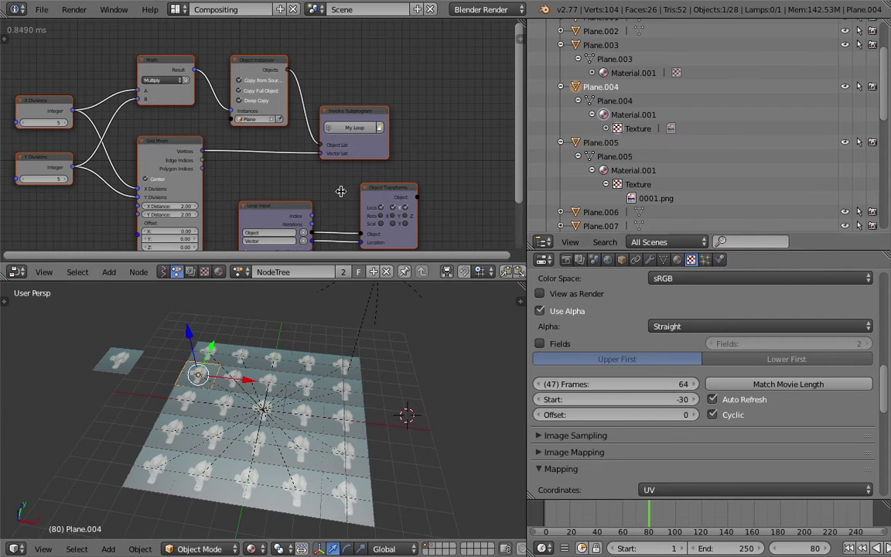
pyautogui.moveTo(438, 160); pyautogui.dragTo(443, 159, button='middle')
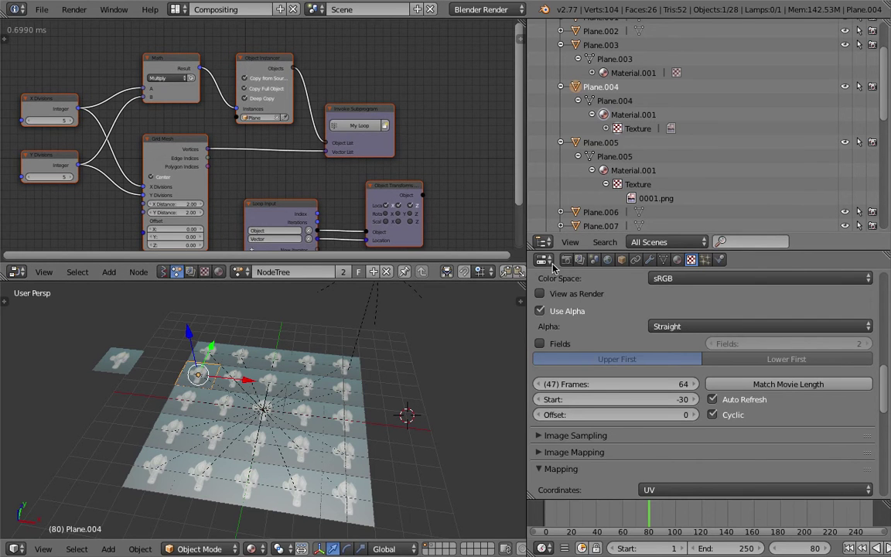
pyautogui.moveTo(226, 411); pyautogui.dragTo(248, 402, button='middle')
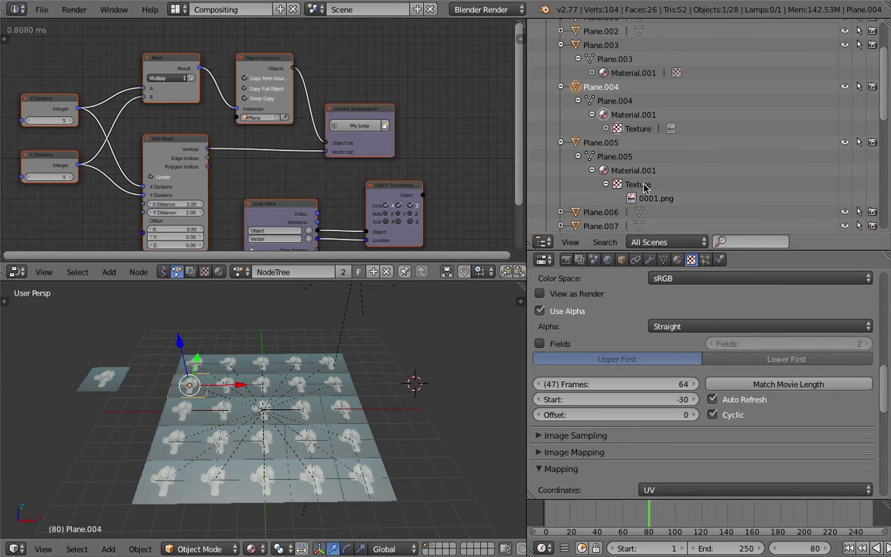
pyautogui.moveTo(379, 317); pyautogui.dragTo(349, 373, button='middle')
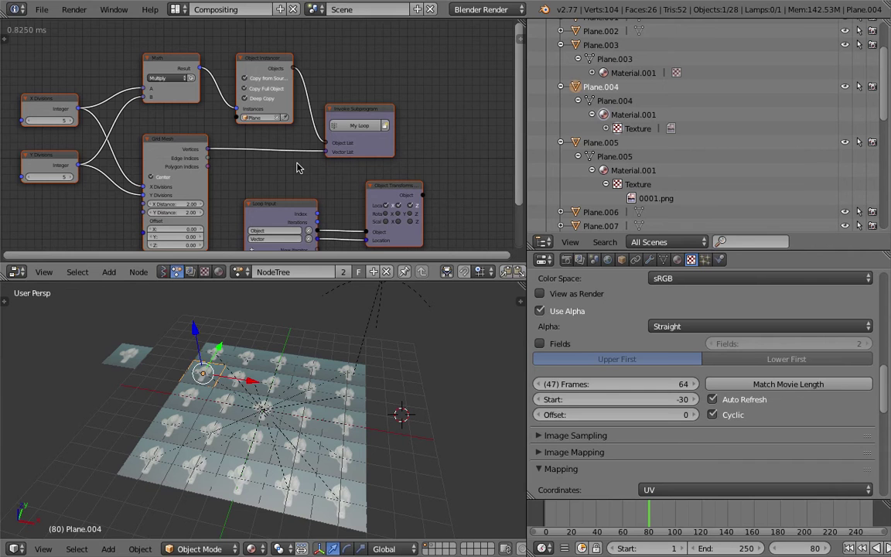
pyautogui.moveTo(449, 145); pyautogui.dragTo(463, 141, button='middle')
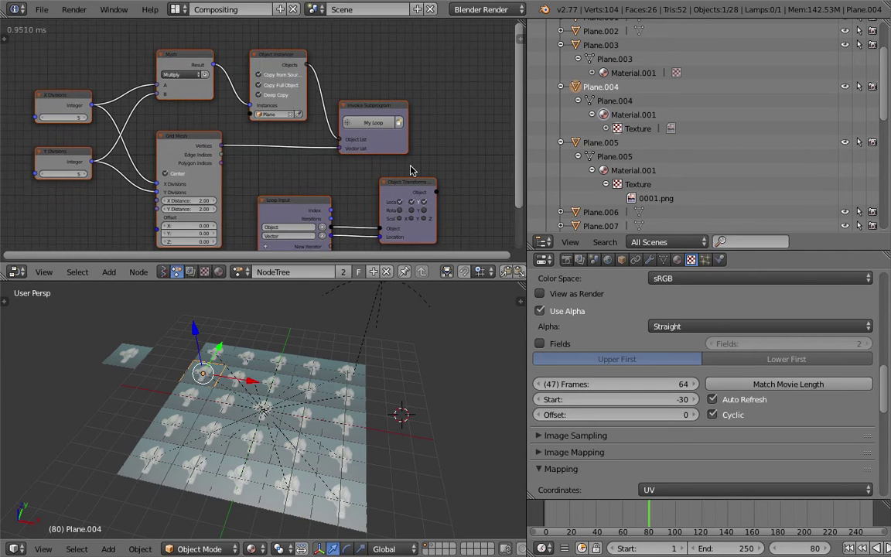
pyautogui.scroll(-1, 272, 146)
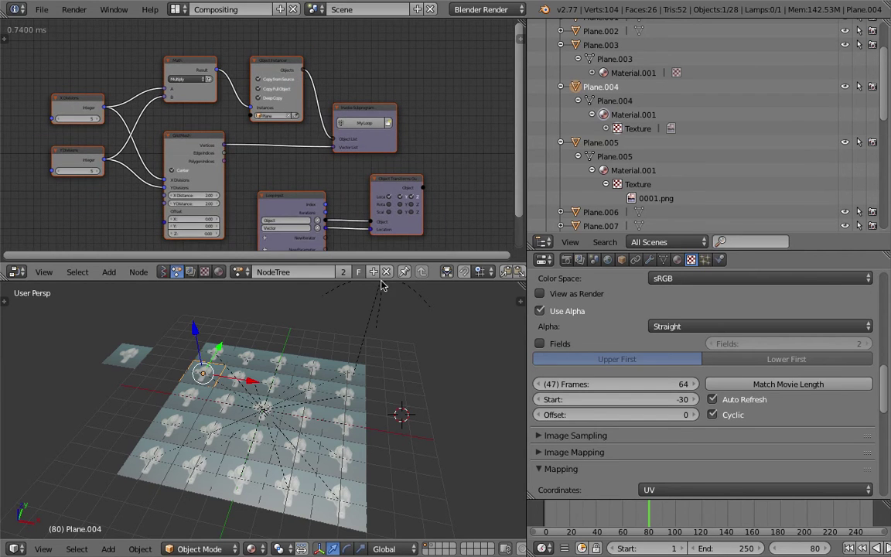
pyautogui.moveTo(351, 358); pyautogui.dragTo(325, 359, button='middle')
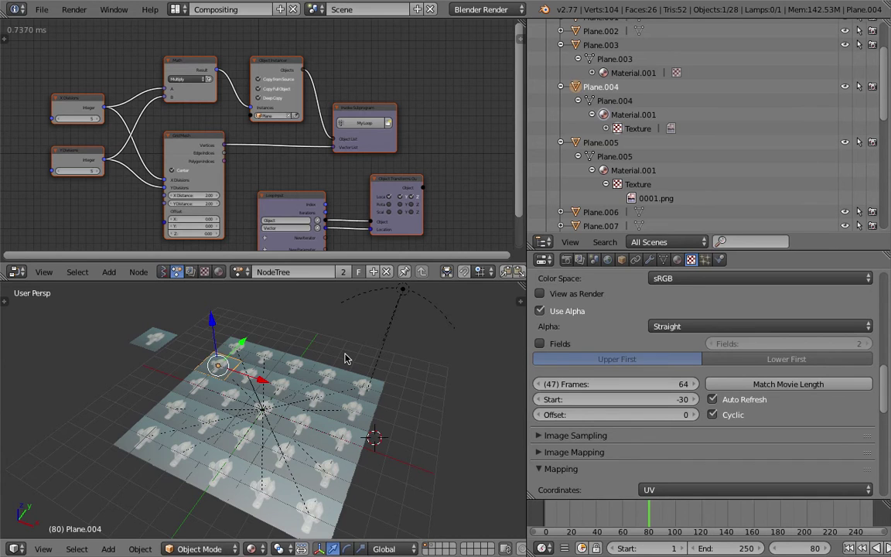
pyautogui.moveTo(345, 358); pyautogui.dragTo(334, 379, button='middle')
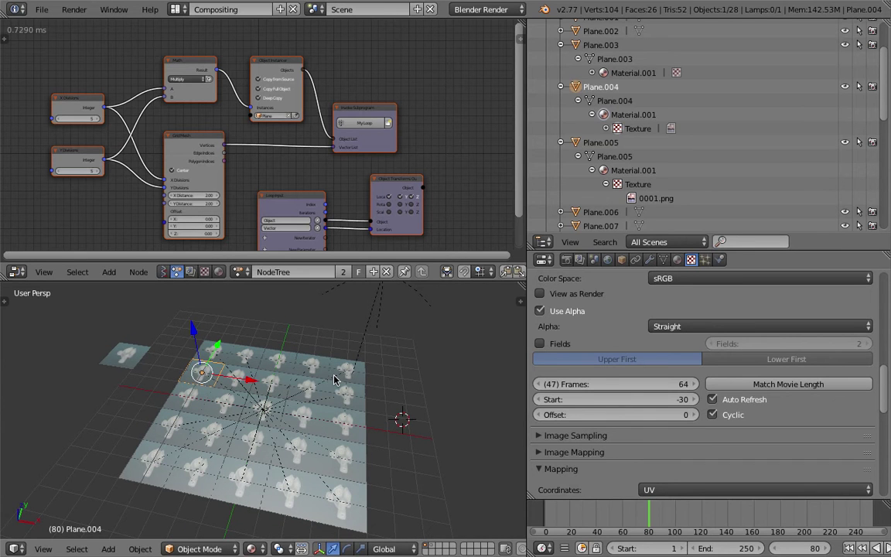
pyautogui.moveTo(334, 379); pyautogui.dragTo(339, 355, button='middle')
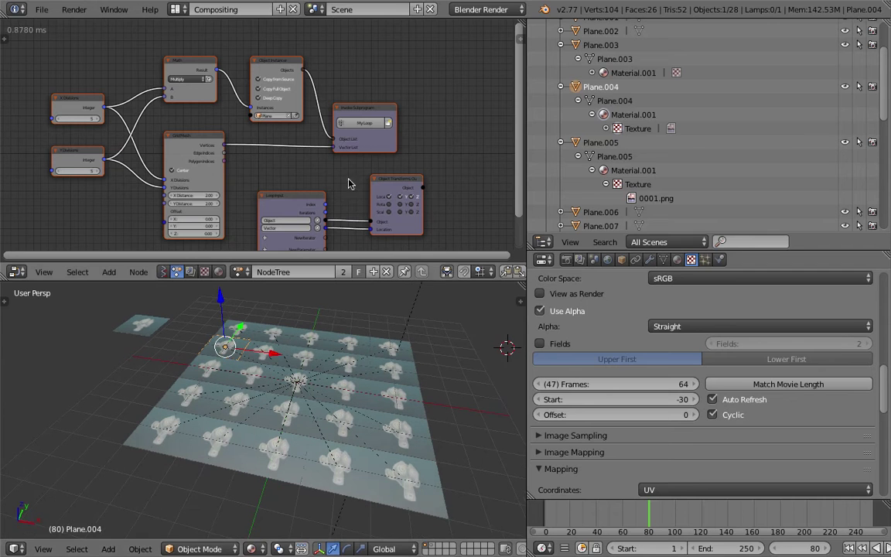
pyautogui.scroll(-3, 330, 181)
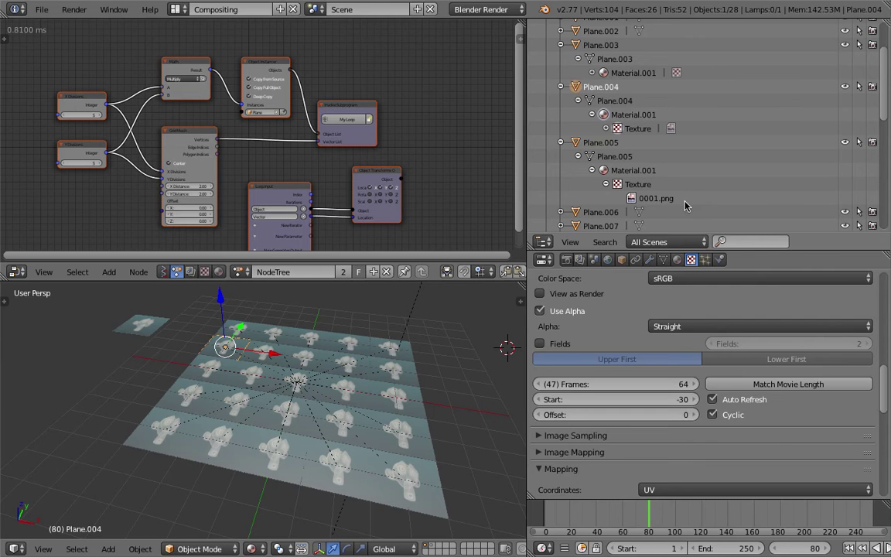
pyautogui.scroll(4, 887, 78)
pyautogui.scroll(1, 887, 77)
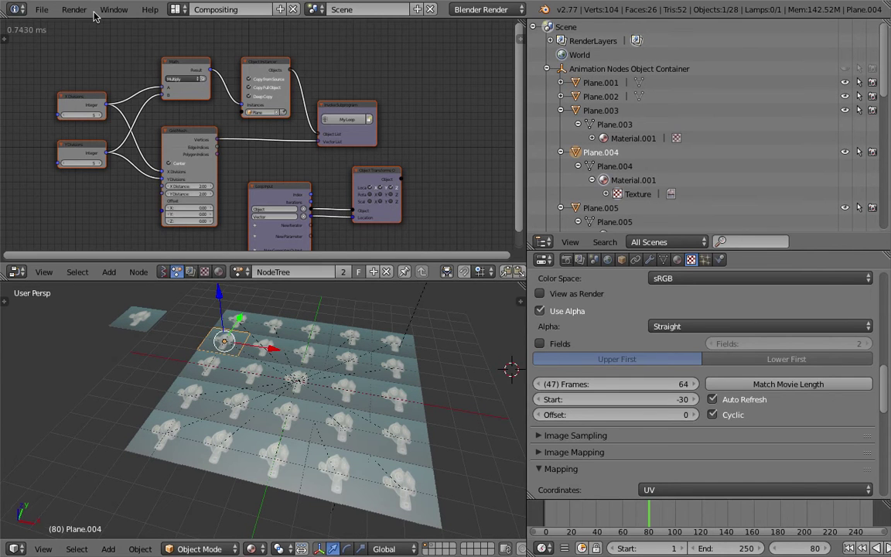
# - Start a new file from the startup scene and delete the default cube
pyautogui.click(44, 11)
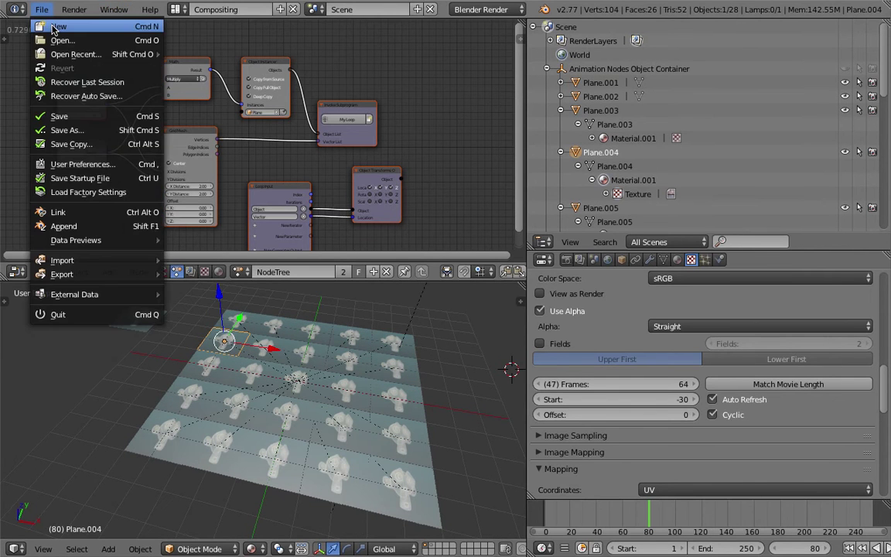
pyautogui.click(48, 26)
pyautogui.click(87, 39)
pyautogui.scroll(-5, 371, 201)
pyautogui.rightClick(471, 182)
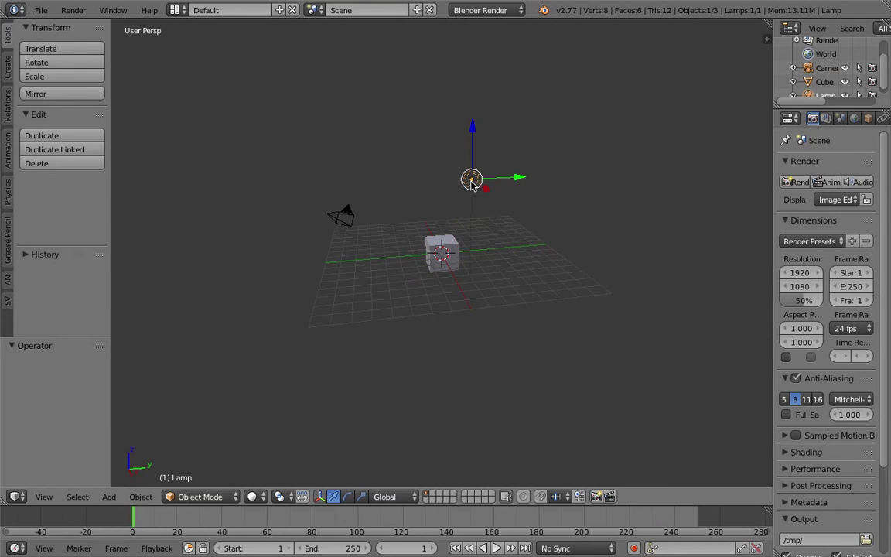
pyautogui.rightClick(339, 218)
pyautogui.rightClick(429, 242)
pyautogui.press('x')
pyautogui.click(429, 243)
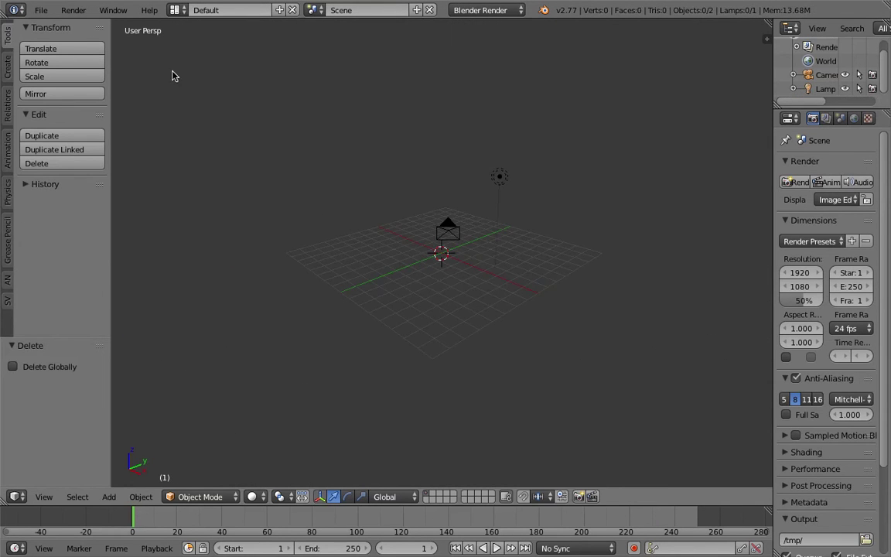
# - Open the user preferences and search the add-ons for "planes"
pyautogui.click(41, 10)
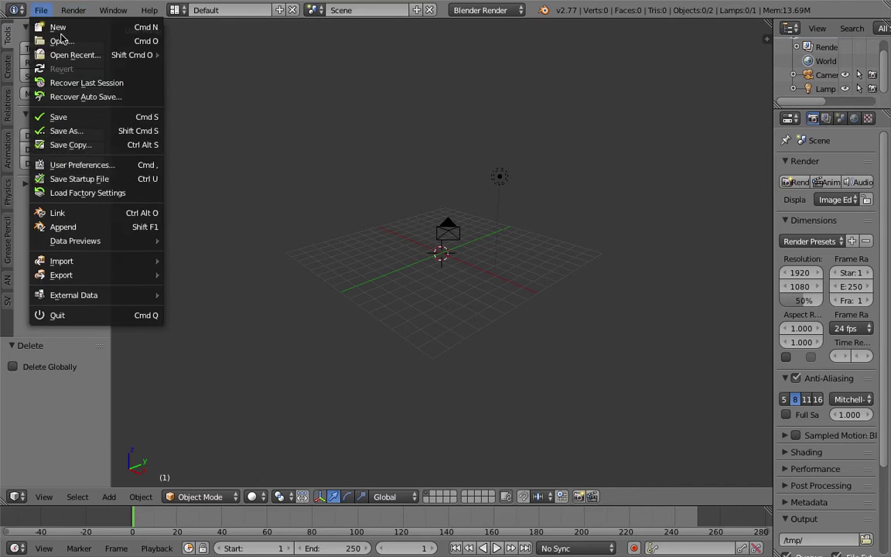
pyautogui.click(95, 168)
pyautogui.moveTo(153, 17); pyautogui.dragTo(249, 35)
pyautogui.click(173, 75)
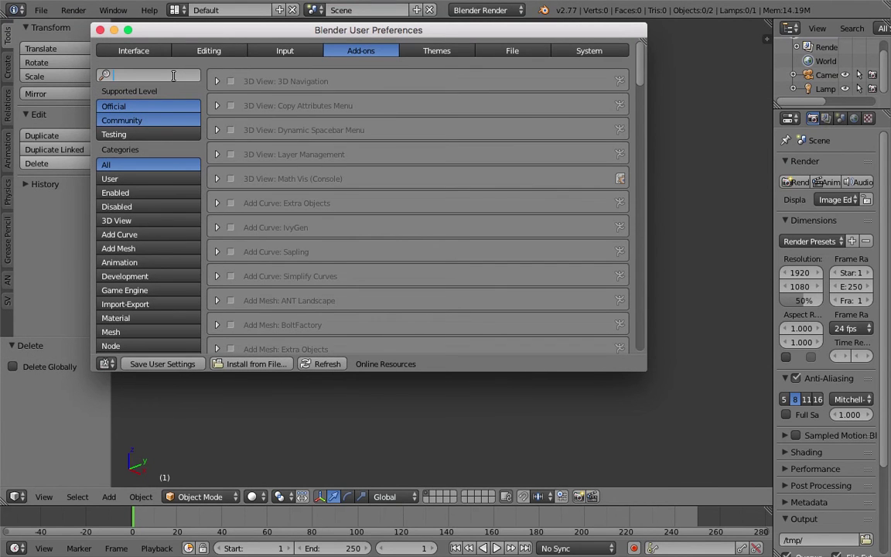
pyautogui.write('image pl')
pyautogui.press('BackSpace')
pyautogui.press('BackSpace')
pyautogui.press('BackSpace')
pyautogui.press('BackSpace')
pyautogui.press('BackSpace')
pyautogui.press('BackSpace')
pyautogui.press('BackSpace')
pyautogui.press('BackSpace')
pyautogui.write('p')
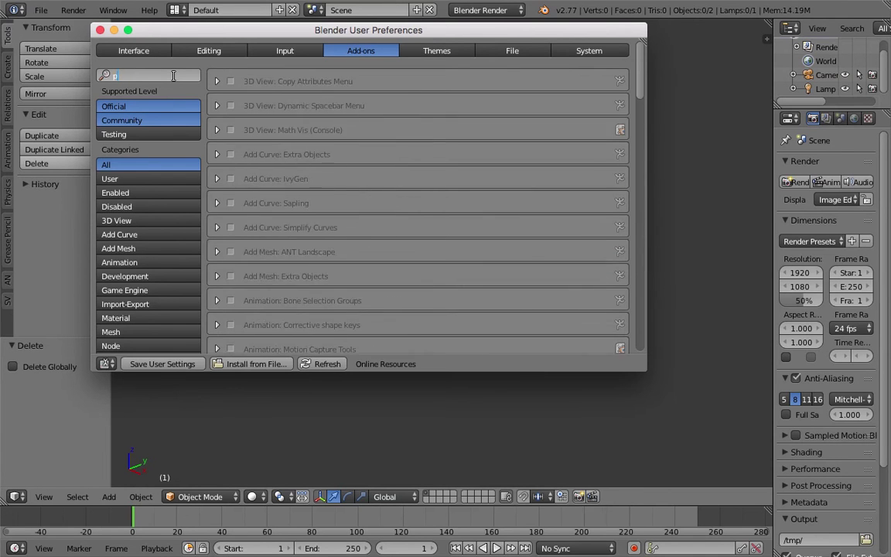
pyautogui.write('lanes')
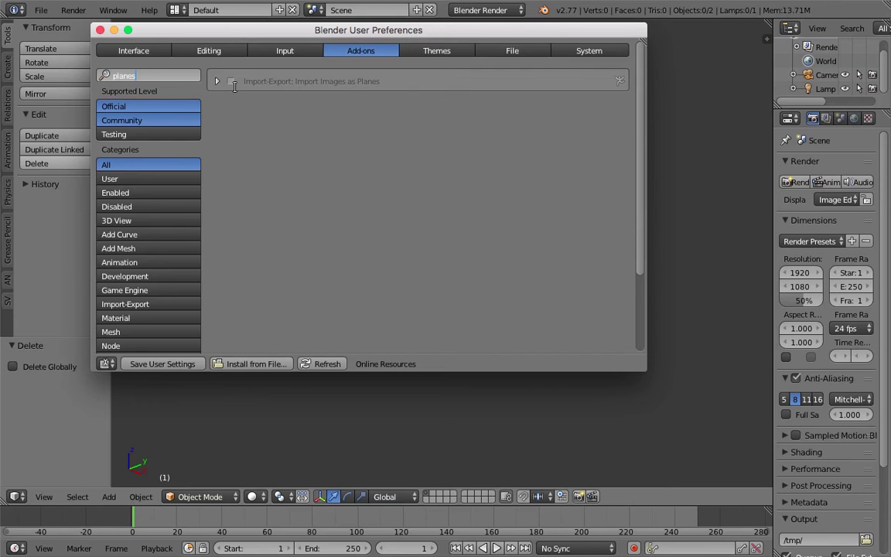
# - Enable the Import Images as Planes add-on, save the user settings and close the preferences
pyautogui.moveTo(242, 31); pyautogui.dragTo(288, 57)
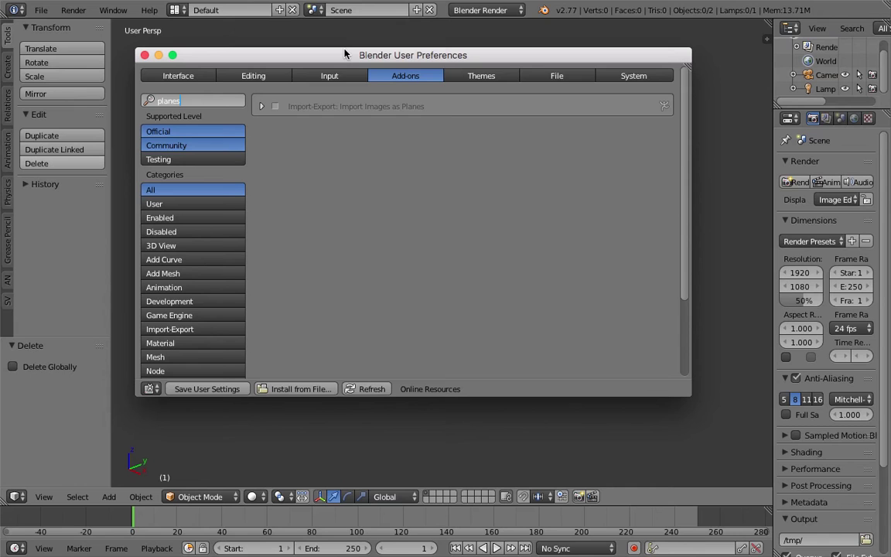
pyautogui.click(263, 106)
pyautogui.click(275, 107)
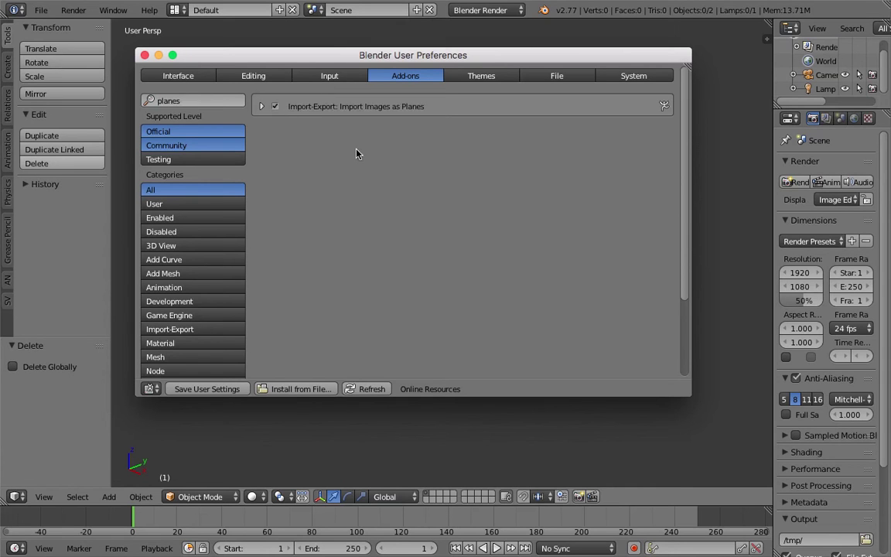
pyautogui.click(234, 389)
pyautogui.click(145, 54)
# - Start an Images as Planes import and select all the PNG images in the suzanne_matrix_cam_360 folder on the Desktop
pyautogui.moveTo(329, 151); pyautogui.dragTo(456, 203, button='middle')
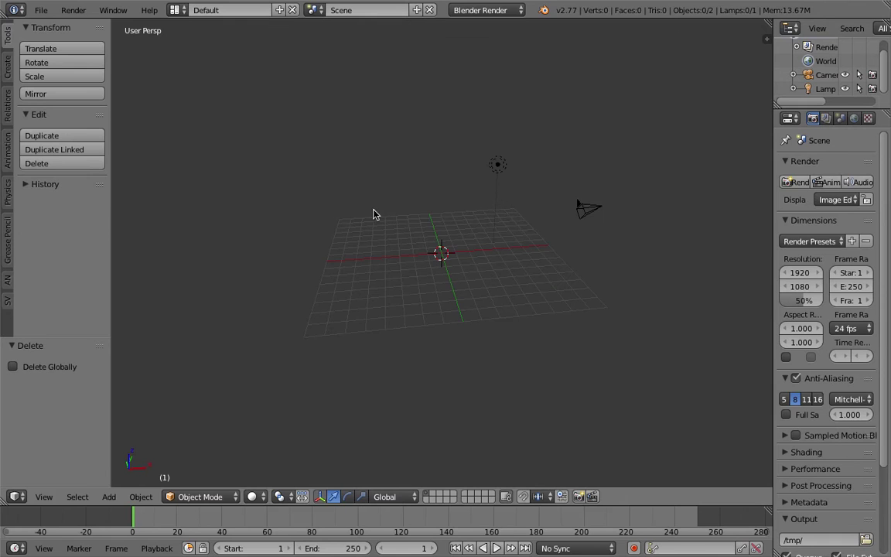
pyautogui.click(40, 10)
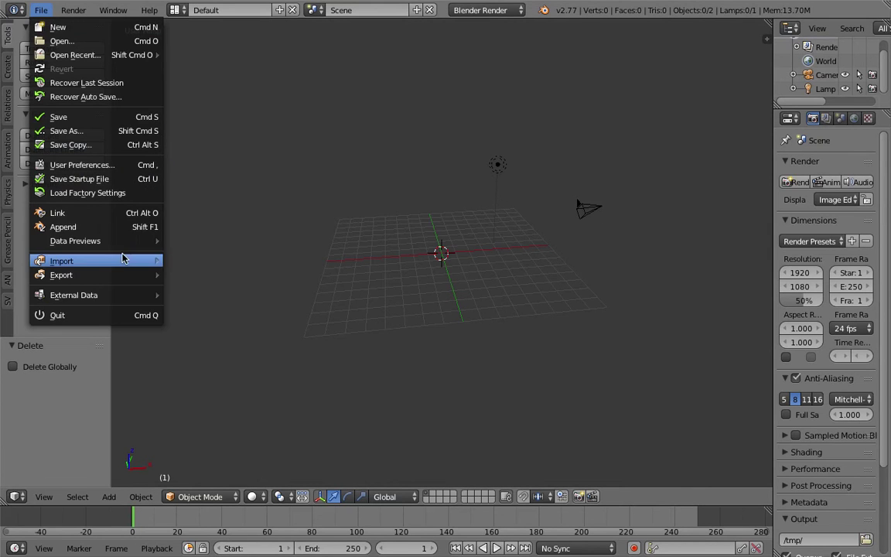
pyautogui.moveTo(128, 277)
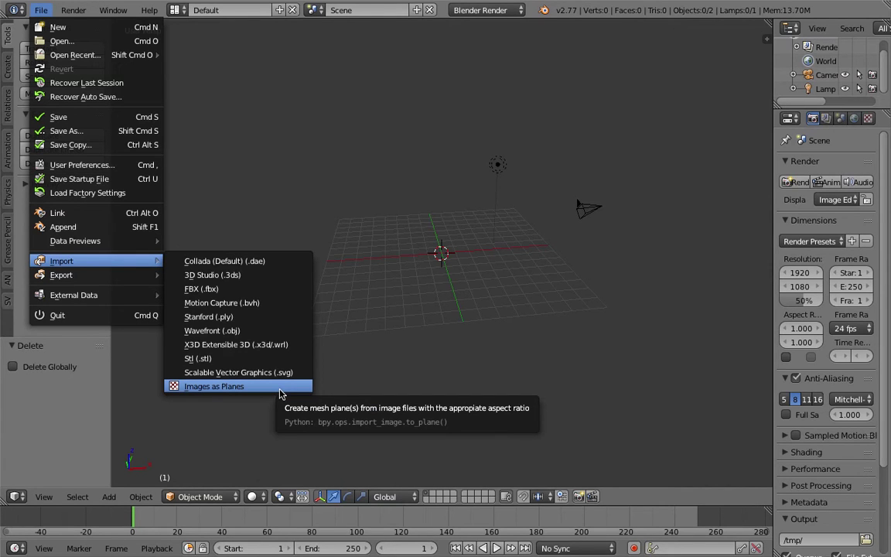
pyautogui.click(279, 388)
pyautogui.click(83, 188)
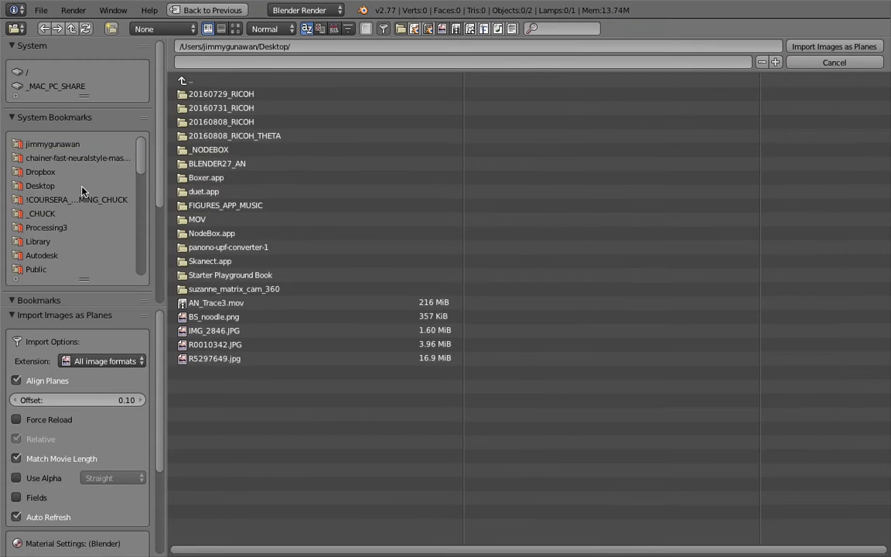
pyautogui.click(268, 289)
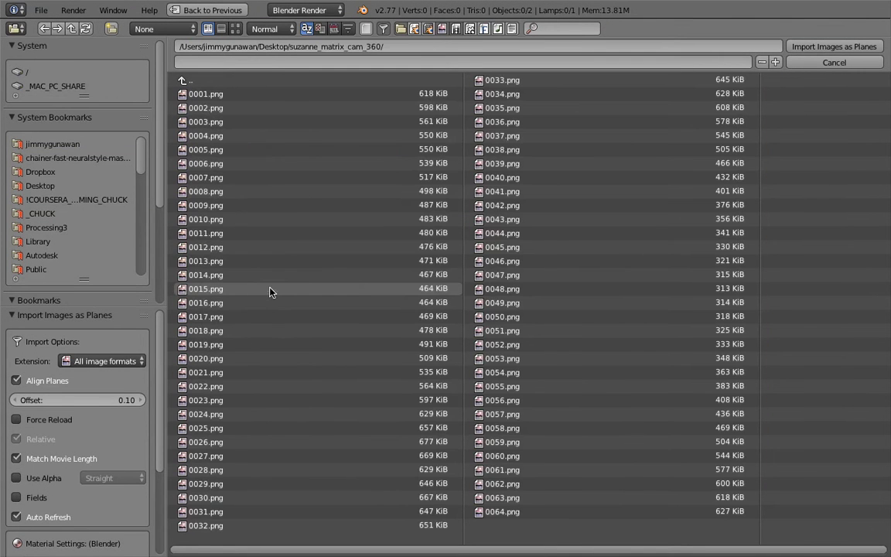
pyautogui.click(356, 247)
pyautogui.press('a')
pyautogui.press('a')
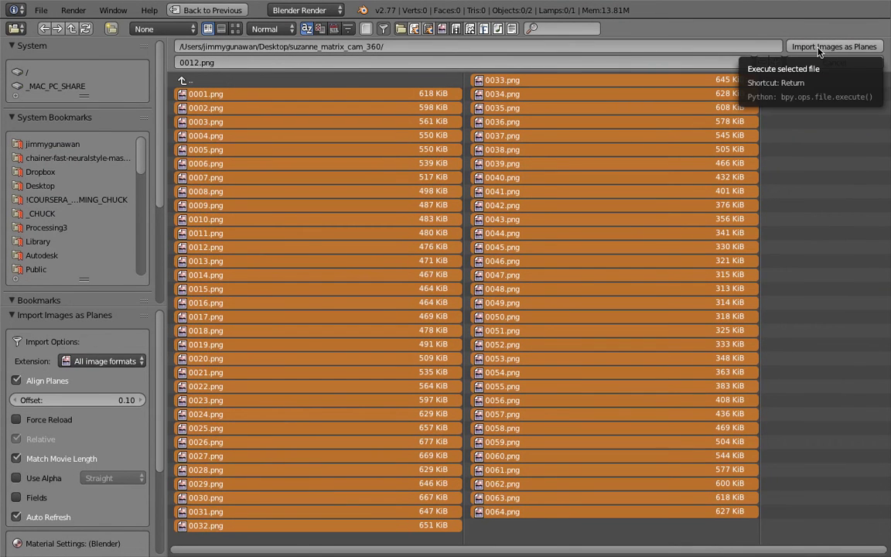
# - Set the import offset between planes to 0.25 and import the selected images as planes
pyautogui.scroll(-1, 159, 375)
pyautogui.scroll(1, 158, 375)
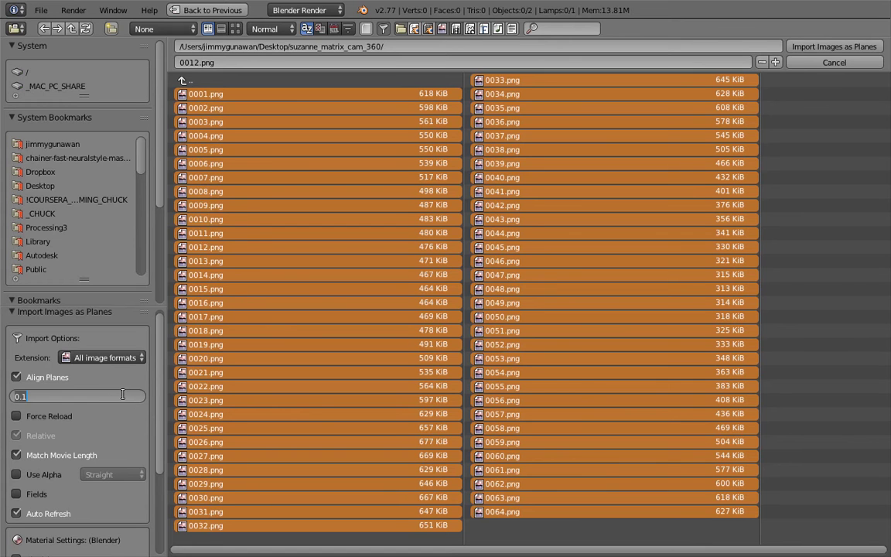
pyautogui.write('0')
pyautogui.press('Return')
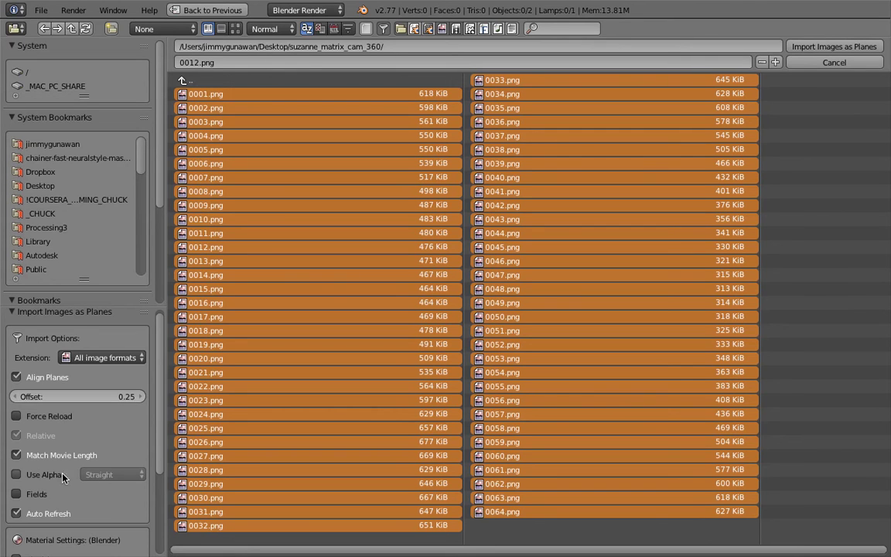
pyautogui.scroll(-2, 151, 457)
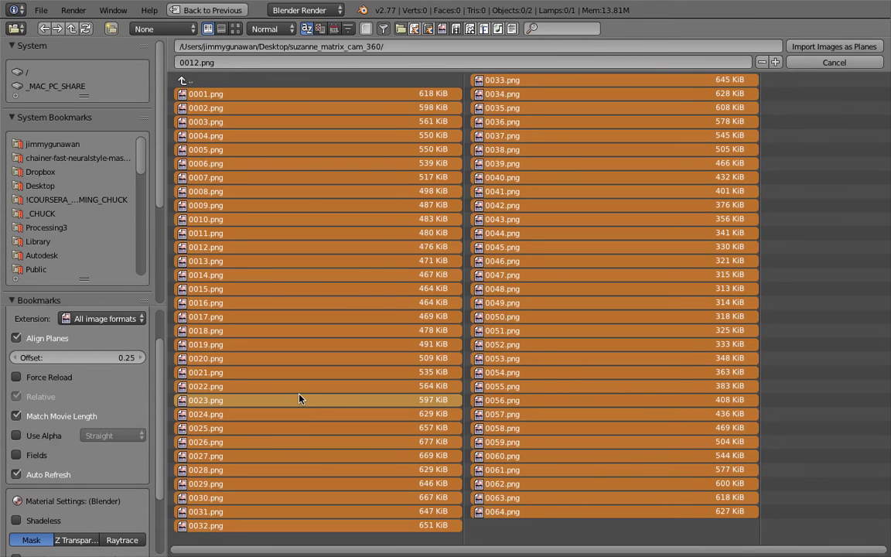
pyautogui.scroll(-1, 161, 413)
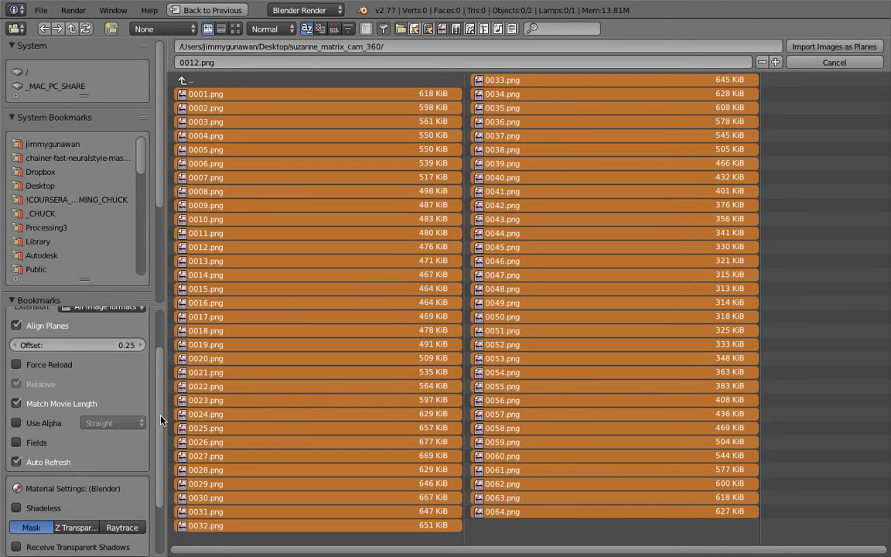
pyautogui.scroll(4, 113, 435)
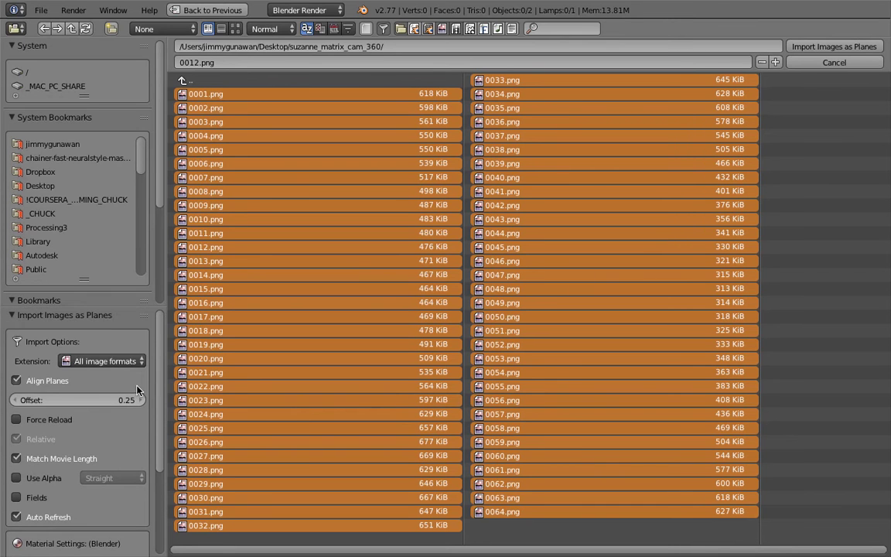
pyautogui.scroll(-4, 139, 392)
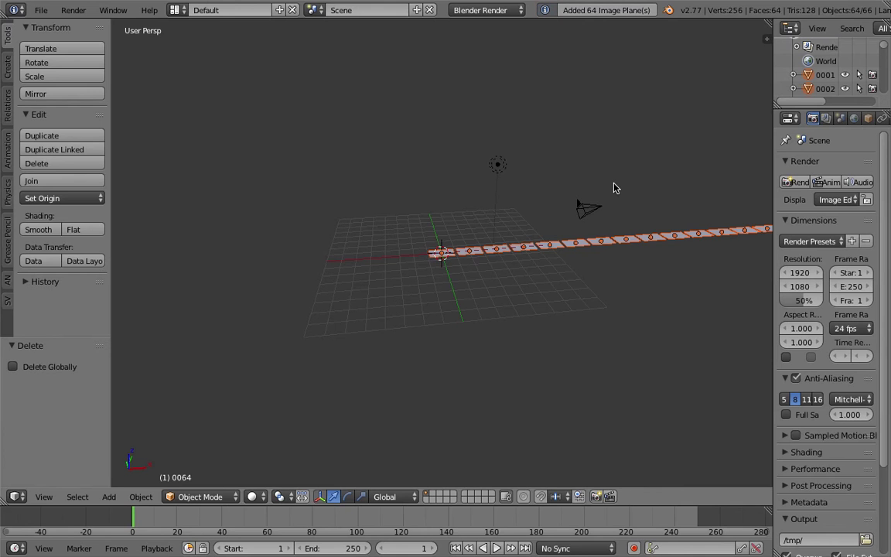
# - Inspect the first imported planes up close and select the third plane of the row
pyautogui.scroll(5, 411, 254)
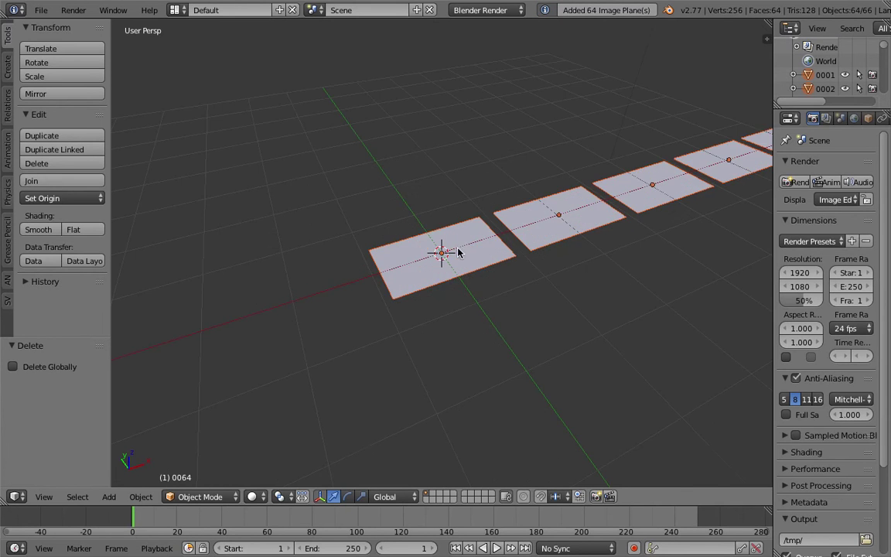
pyautogui.rightClick(359, 259)
pyautogui.rightClick(450, 233)
pyautogui.scroll(-4, 500, 221)
pyautogui.moveTo(499, 220)
pyautogui.keyDown('shift'); pyautogui.mouseDown(button='middle')
pyautogui.moveTo(410, 240)
pyautogui.moveTo(470, 211)
pyautogui.mouseUp(button='middle'); pyautogui.keyUp('shift')
pyautogui.rightClick(442, 235)
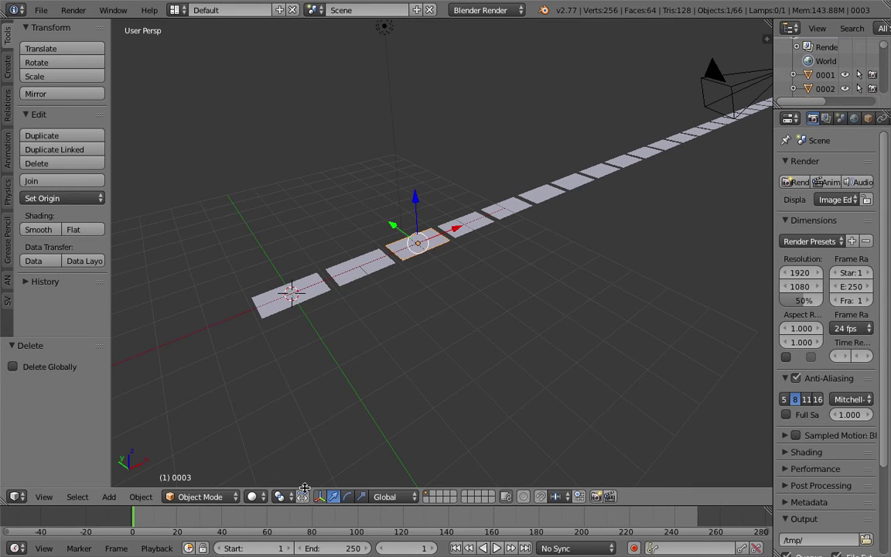
# - Preview the row of planes in Texture viewport shading and switch back to Solid shading
pyautogui.click(258, 495)
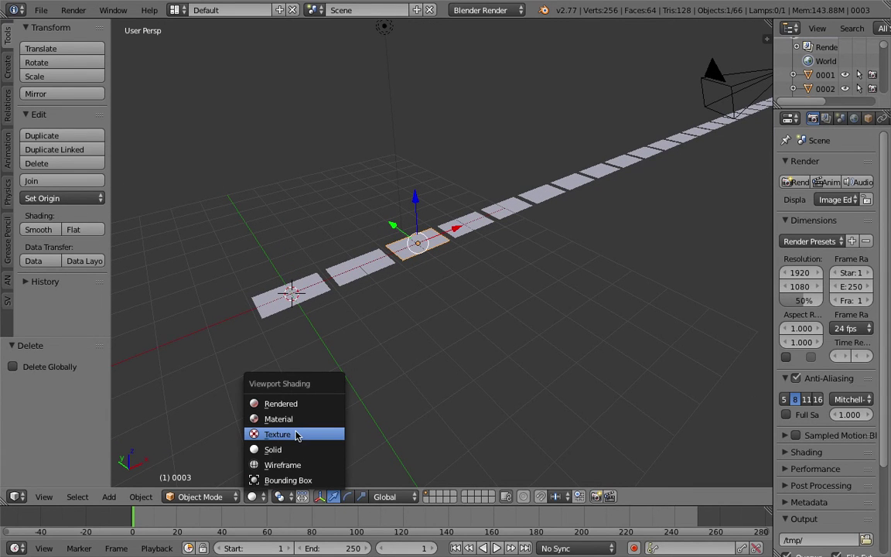
pyautogui.click(311, 433)
pyautogui.moveTo(313, 421); pyautogui.dragTo(550, 269, button='middle')
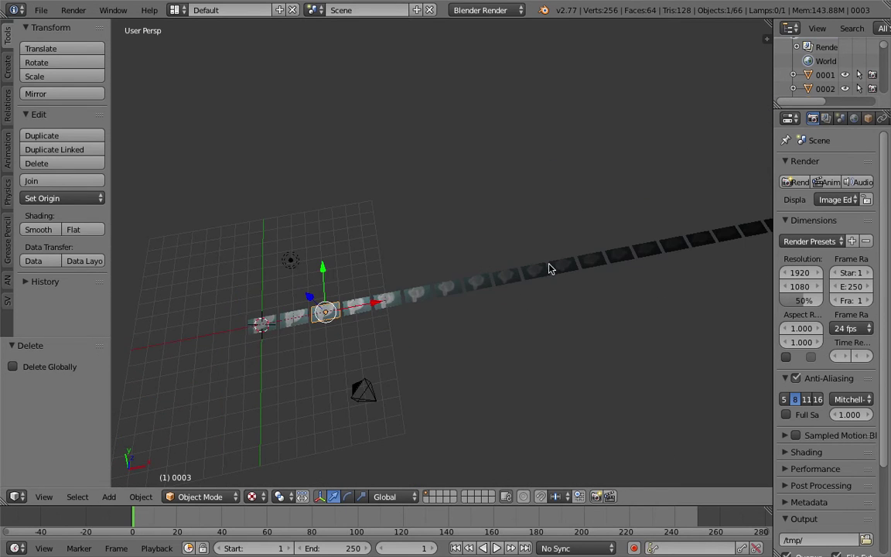
pyautogui.click(255, 496)
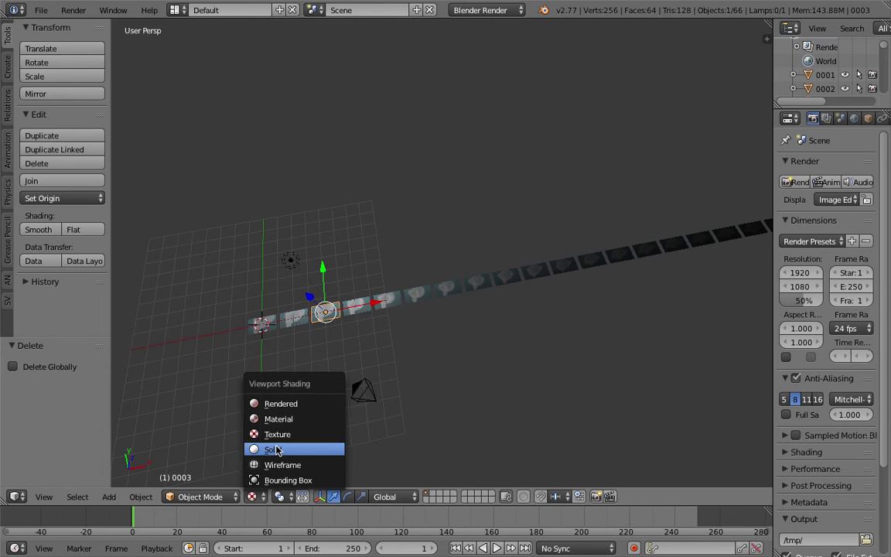
pyautogui.click(278, 450)
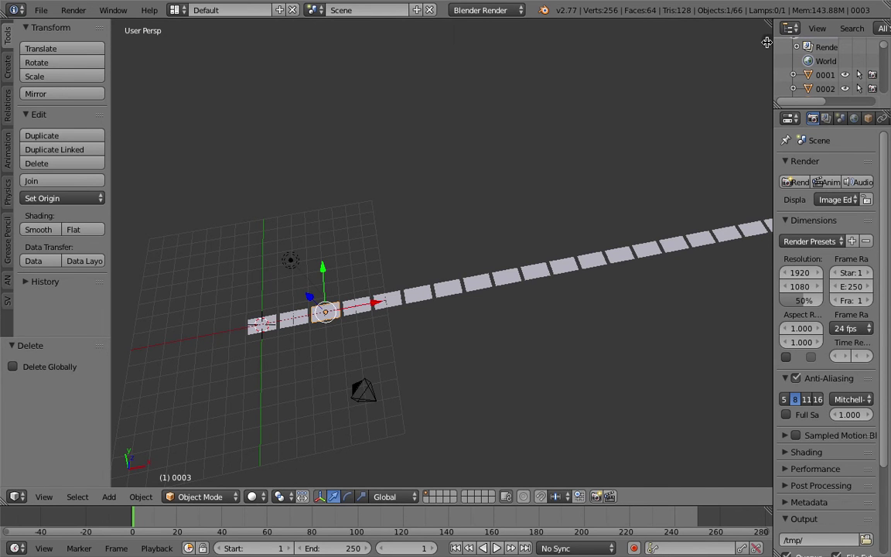
# - Turn on Textured Solid for the 3D view so the planes show their images in Solid shading
pyautogui.press('n')
pyautogui.scroll(-10, 721, 167)
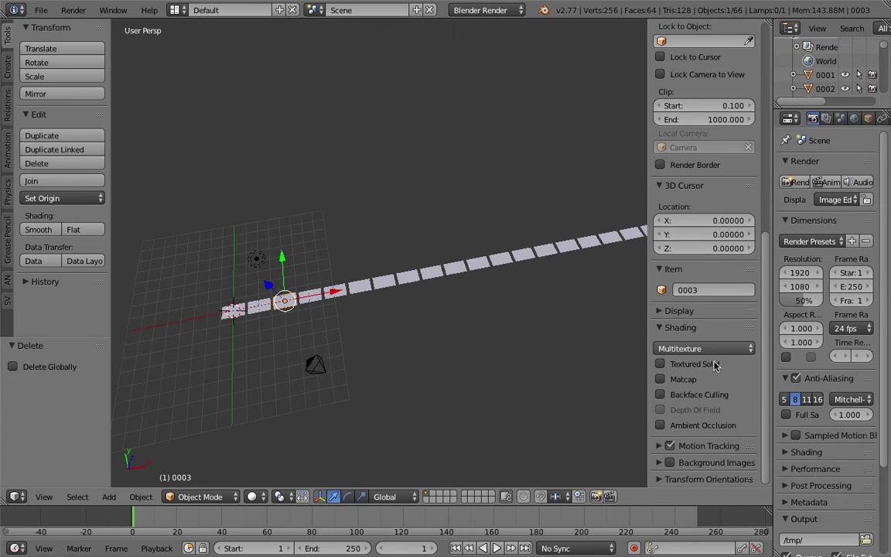
pyautogui.click(660, 364)
pyautogui.moveTo(464, 317); pyautogui.dragTo(404, 248, button='middle')
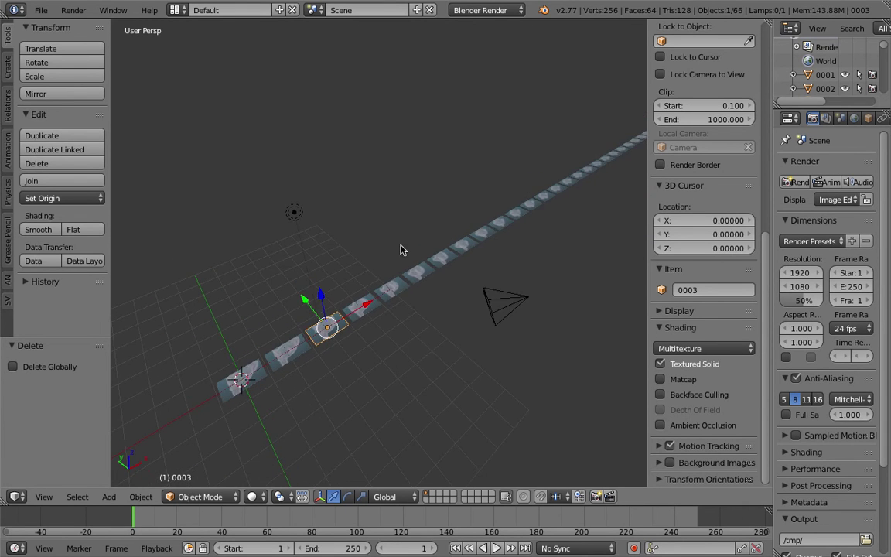
# - Move the camera and the lamp to layer 2
pyautogui.rightClick(481, 298)
pyautogui.keyDown('shift'); pyautogui.rightClick(295, 213); pyautogui.keyUp('shift')
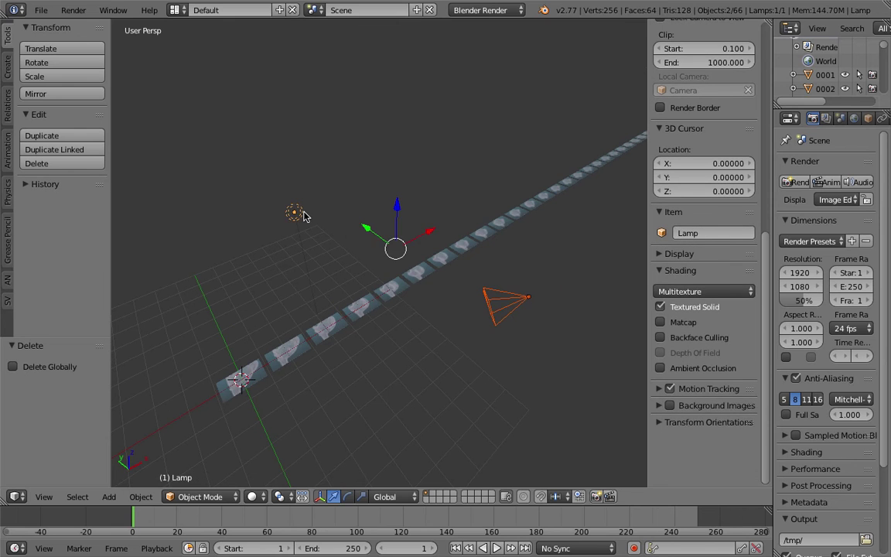
pyautogui.press('m')
pyautogui.press('2')
pyautogui.click(331, 152)
pyautogui.moveTo(333, 167); pyautogui.dragTo(297, 261, button='middle')
pyautogui.moveTo(473, 265); pyautogui.dragTo(279, 240, button='middle')
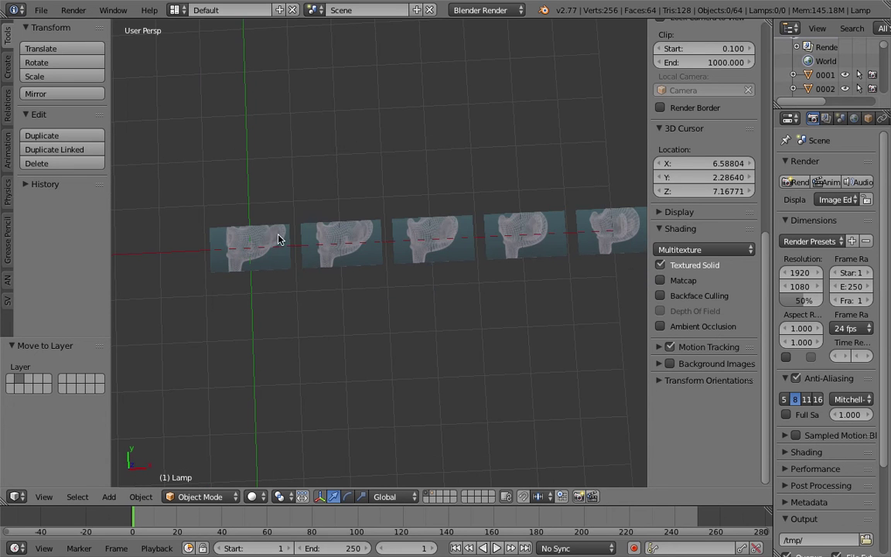
# - Select the first plane, widen the Properties editor and show the plane's material settings
pyautogui.rightClick(279, 240)
pyautogui.moveTo(771, 150); pyautogui.dragTo(689, 149)
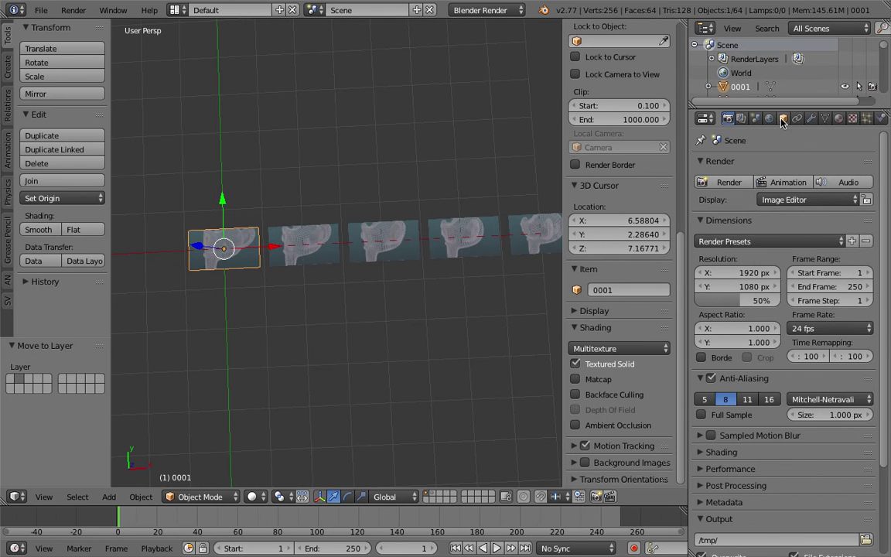
pyautogui.click(782, 118)
pyautogui.click(839, 117)
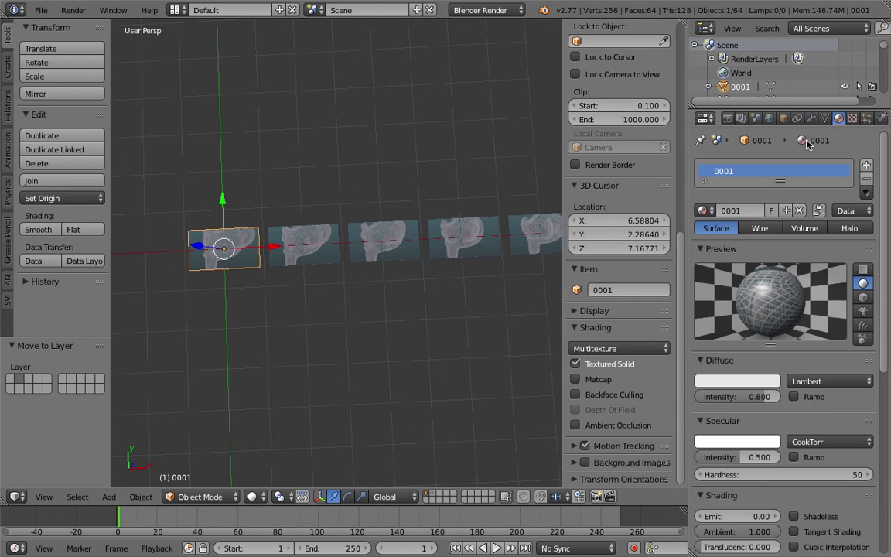
# - Compare the materials of the first few planes and reselect the first one
pyautogui.rightClick(302, 246)
pyautogui.rightClick(232, 249)
pyautogui.rightClick(340, 235)
pyautogui.rightClick(395, 235)
pyautogui.rightClick(232, 247)
# - Show the texture settings and compare the image textures of the first few planes
pyautogui.click(852, 119)
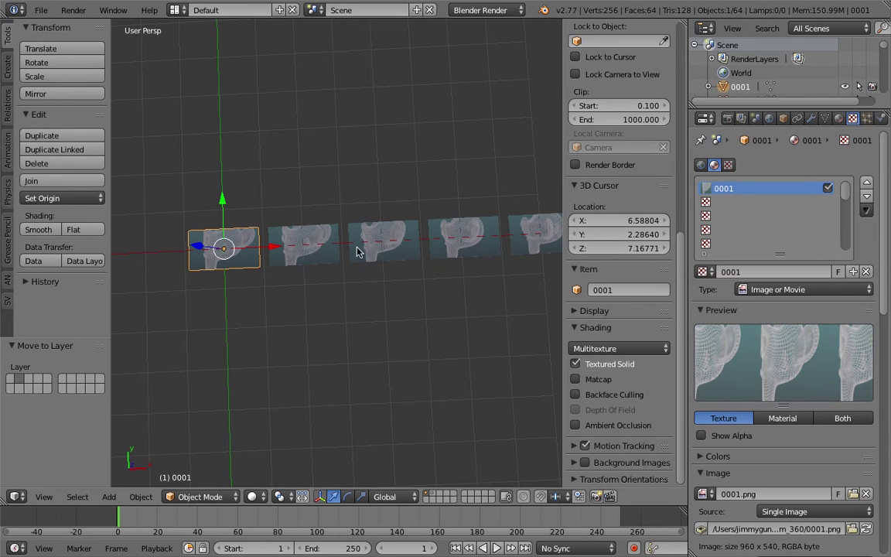
pyautogui.rightClick(332, 251)
pyautogui.rightClick(383, 247)
pyautogui.rightClick(433, 246)
pyautogui.rightClick(213, 253)
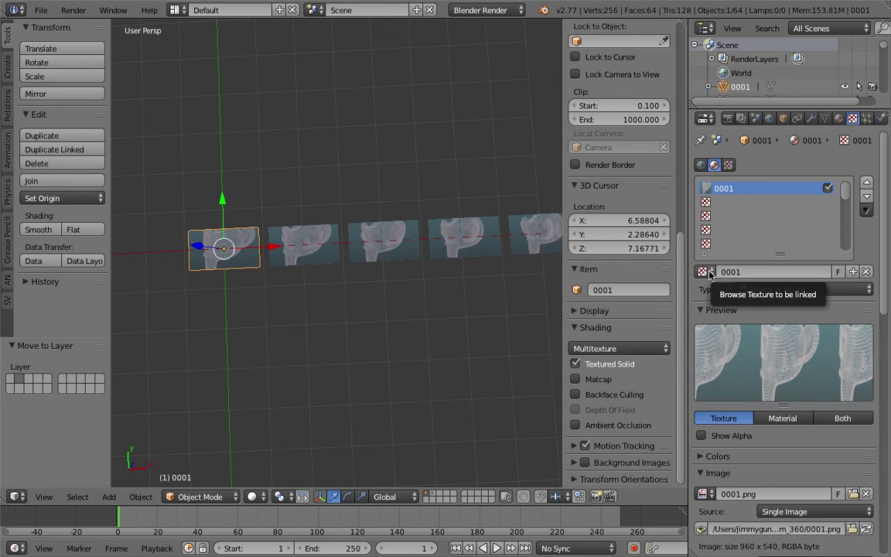
# - Hide the 3D view's properties sidebar and bring the whole row of image planes into view
pyautogui.moveTo(274, 303); pyautogui.dragTo(464, 201, button='middle')
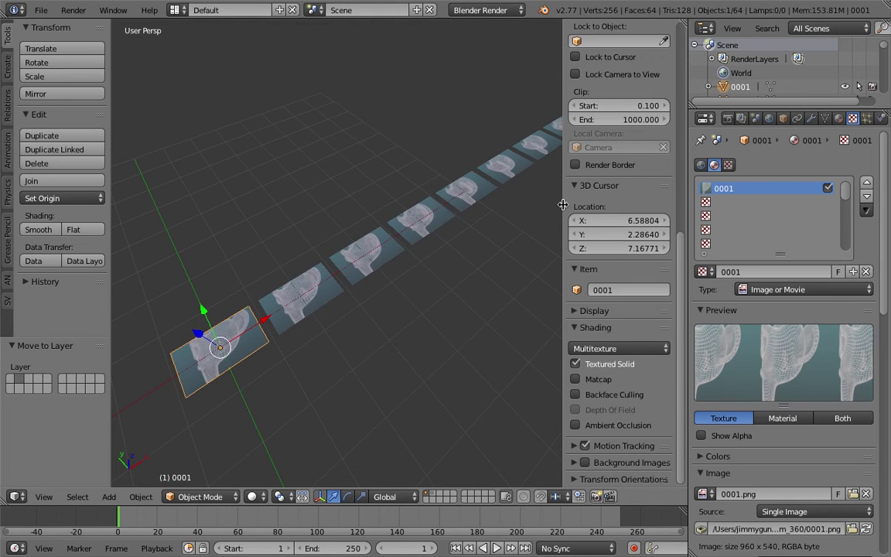
pyautogui.moveTo(562, 204); pyautogui.dragTo(712, 230)
pyautogui.scroll(-10, 467, 317)
pyautogui.moveTo(467, 316); pyautogui.dragTo(334, 317, button='middle')
pyautogui.moveTo(467, 206); pyautogui.dragTo(325, 134, button='middle')
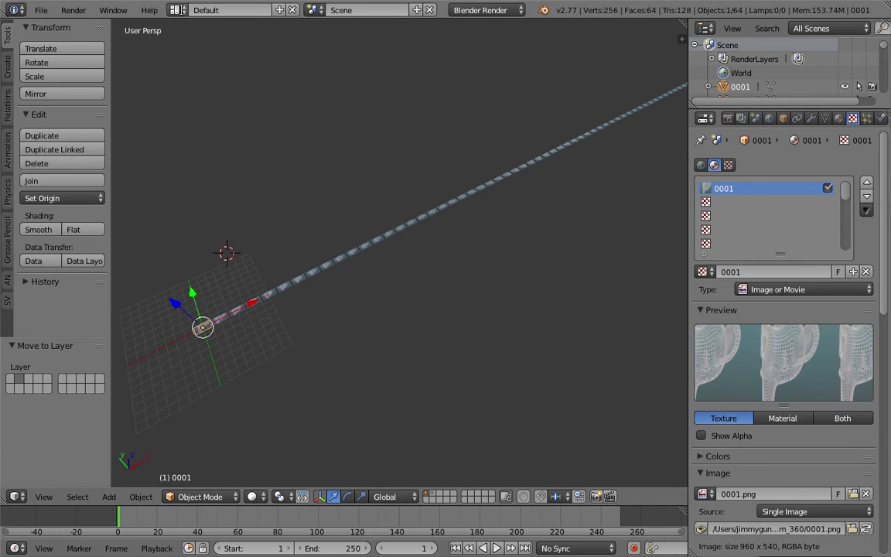
# - Switch to the Compositing screen layout and create a new Animation Nodes node tree in the node editor
pyautogui.click(173, 10)
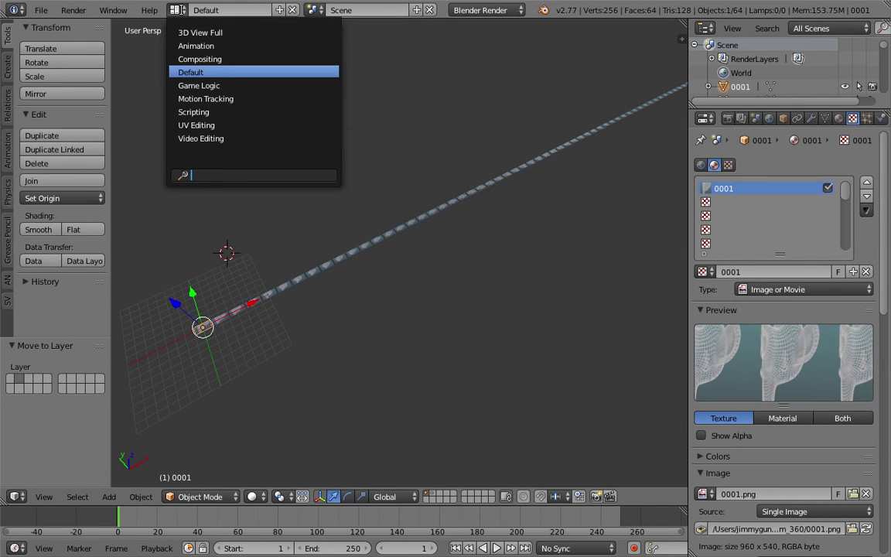
pyautogui.click(214, 62)
pyautogui.moveTo(541, 387); pyautogui.dragTo(213, 243, button='middle')
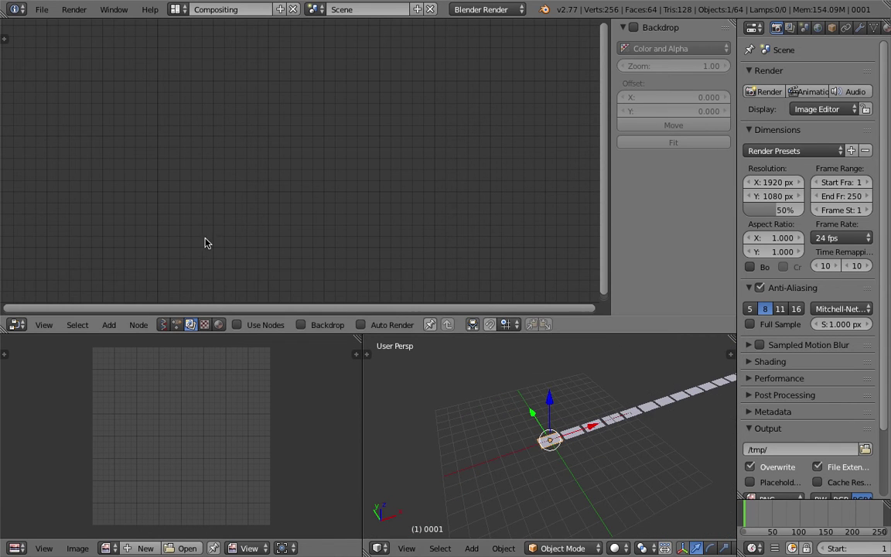
pyautogui.click(176, 324)
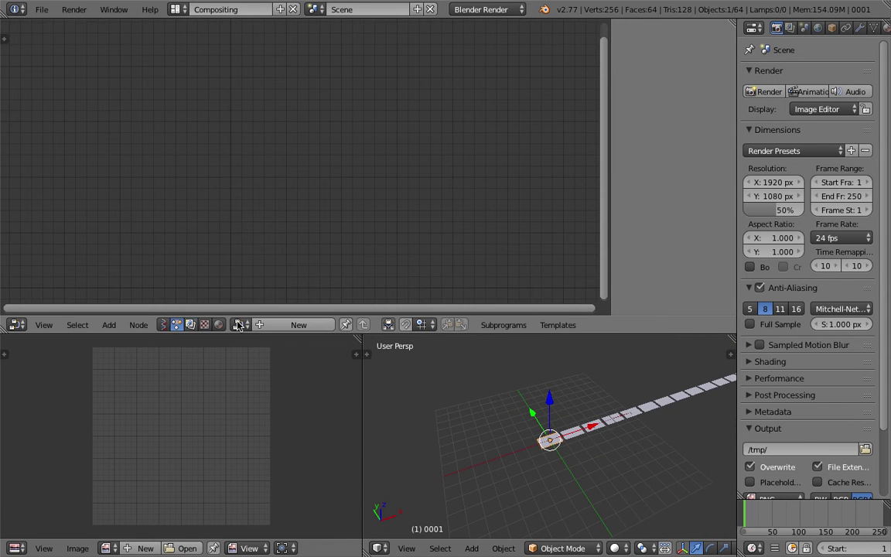
pyautogui.click(287, 326)
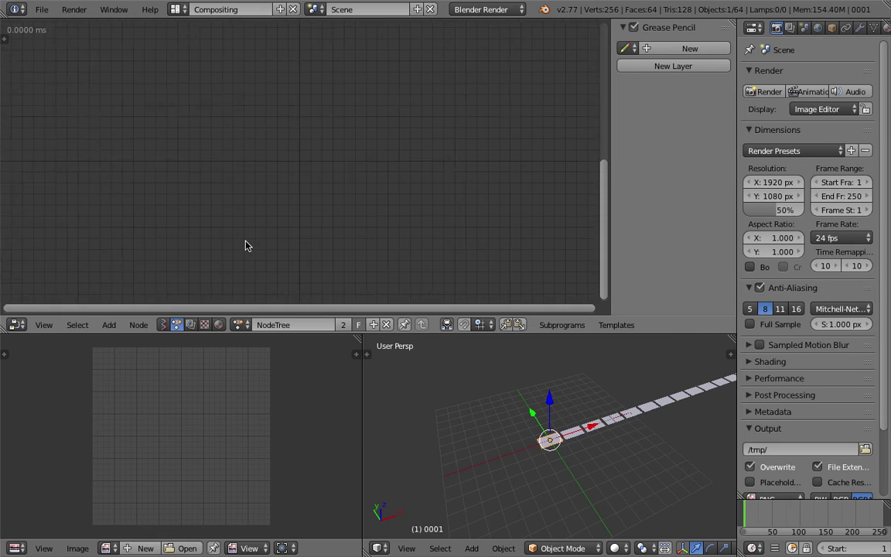
pyautogui.hotkey('shift', 'a')
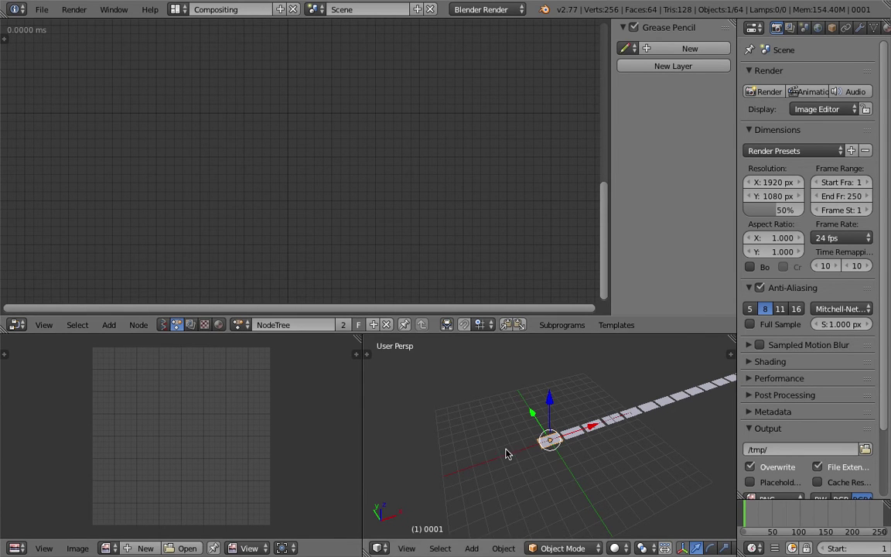
pyautogui.moveTo(623, 404); pyautogui.dragTo(671, 404, button='middle')
pyautogui.scroll(-2, 630, 428)
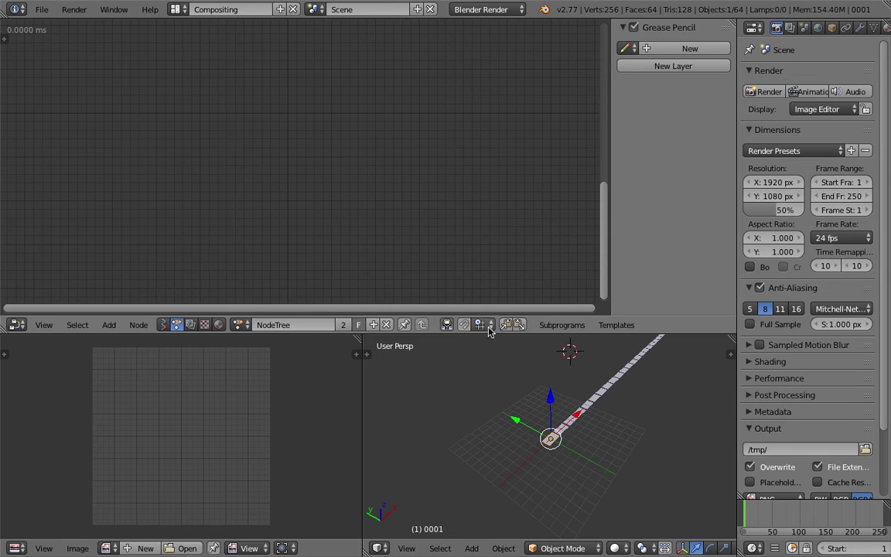
pyautogui.hotkey('shift', 'a')
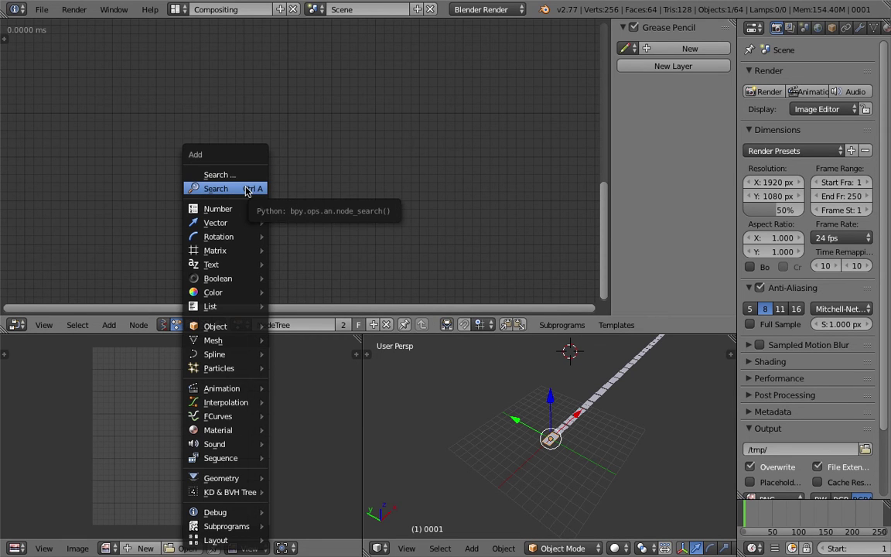
# - Select the whole row of image planes in the 3D view with a box selection
pyautogui.scroll(-7, 581, 416)
pyautogui.keyDown('shift'); pyautogui.moveTo(574, 419); pyautogui.dragTo(490, 462, button='middle'); pyautogui.keyUp('shift')
pyautogui.press('a')
pyautogui.press('a')
pyautogui.press('a')
pyautogui.moveTo(502, 405); pyautogui.dragTo(470, 386, button='middle')
pyautogui.press('b')
pyautogui.moveTo(435, 358); pyautogui.dragTo(662, 499)
pyautogui.moveTo(584, 430); pyautogui.dragTo(567, 421, button='middle')
pyautogui.scroll(4, 573, 426)
# - Add an Objects from Group node to the node tree and place it in the editor
pyautogui.hotkey('shift', 'a')
pyautogui.click(194, 170)
pyautogui.write('objects')
pyautogui.press('Down')
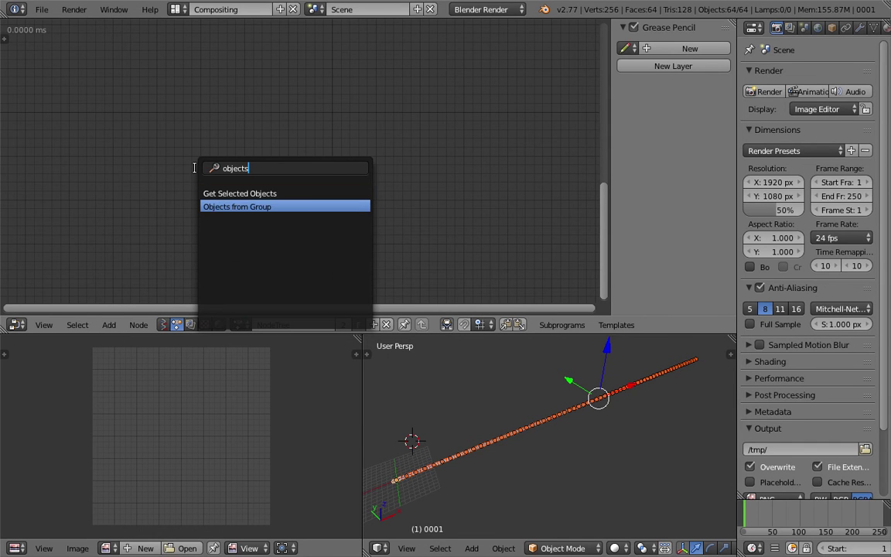
pyautogui.press('Return')
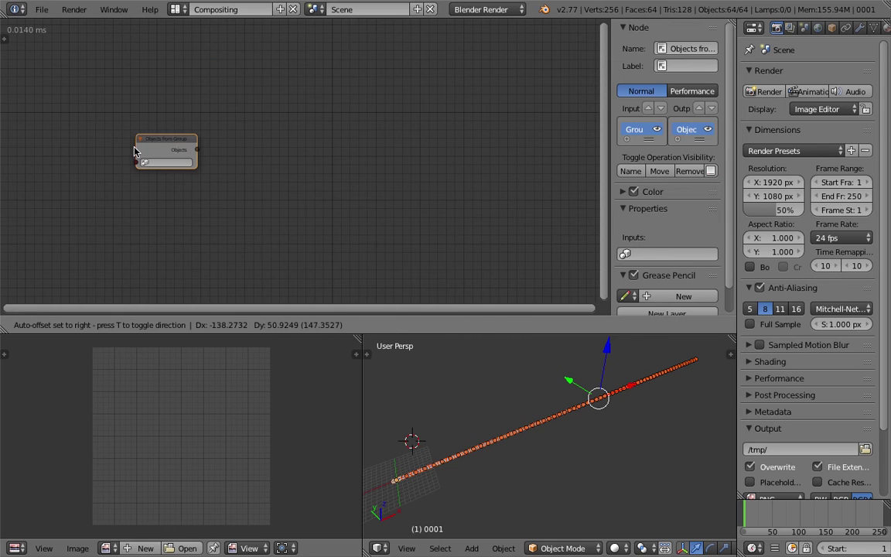
pyautogui.click(178, 149)
# - Put all the selected image planes into a new object group
pyautogui.moveTo(434, 371); pyautogui.dragTo(456, 382, button='middle')
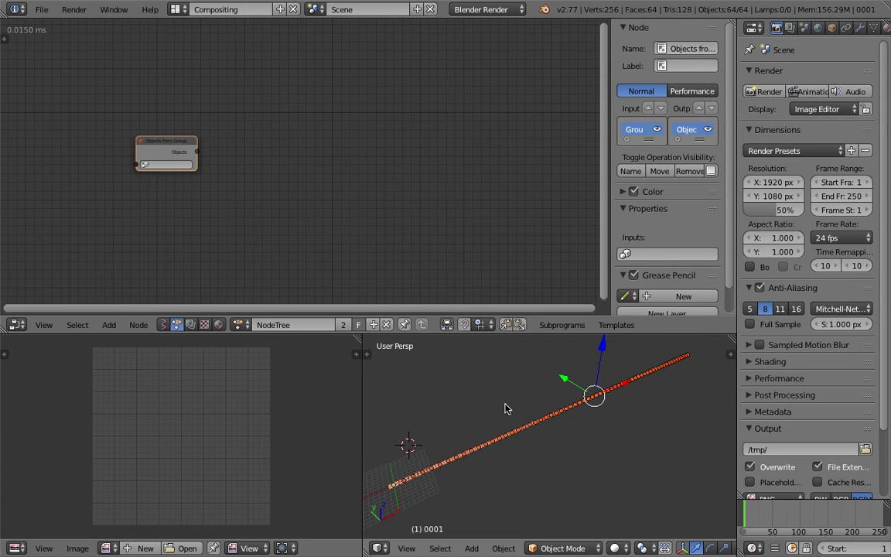
pyautogui.hotkey('alt', 'g')
pyautogui.moveTo(427, 426); pyautogui.dragTo(424, 424, button='middle')
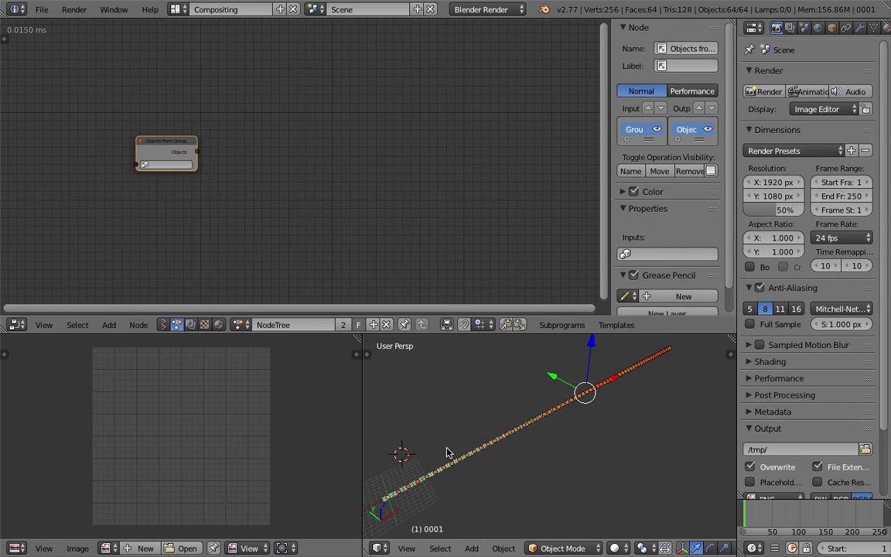
# - Choose Group as the source of the Objects from Group node and reposition the node in the editor
pyautogui.click(180, 165)
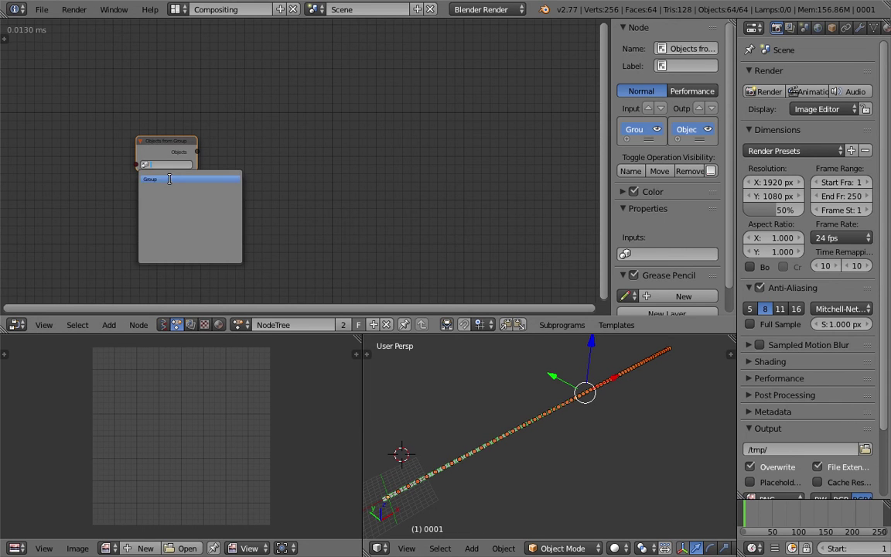
pyautogui.click(174, 180)
pyautogui.moveTo(178, 146); pyautogui.dragTo(161, 153)
pyautogui.scroll(1, 161, 173)
pyautogui.scroll(4, 161, 170)
pyautogui.moveTo(99, 136); pyautogui.dragTo(167, 92)
pyautogui.moveTo(556, 483); pyautogui.dragTo(525, 460, button='middle')
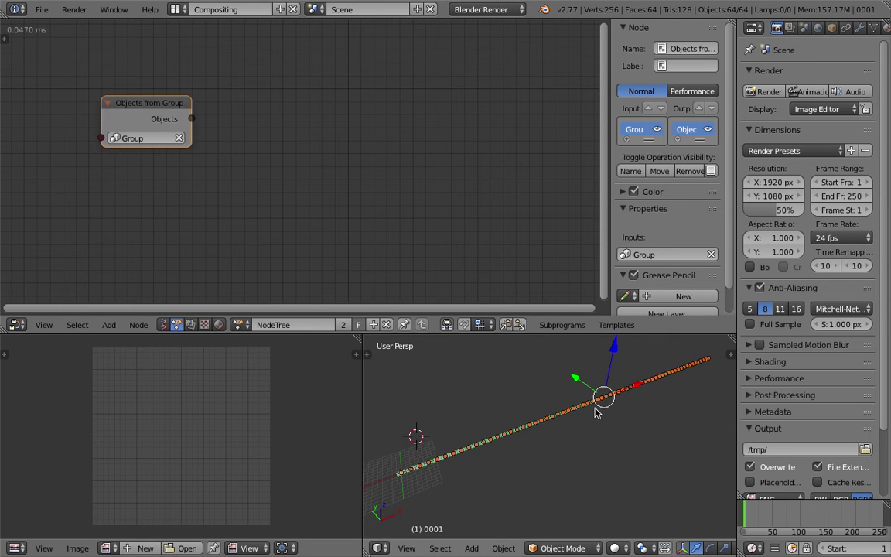
# - Create a loop through the Objects output, place its Invoke Subprogram and Loop Input nodes, and hide the node editor's sidebar
pyautogui.moveTo(165, 106); pyautogui.dragTo(303, 112)
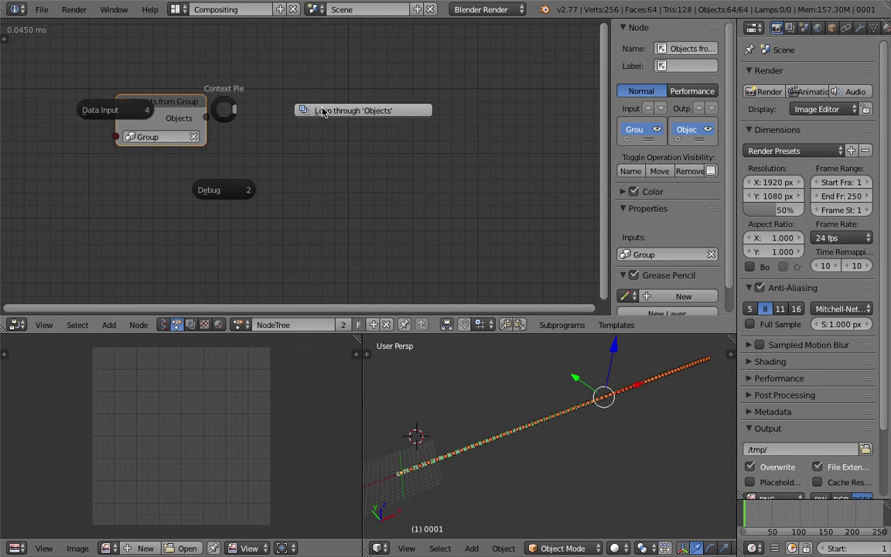
pyautogui.click(317, 113)
pyautogui.click(346, 107)
pyautogui.press('n')
pyautogui.moveTo(345, 105); pyautogui.dragTo(310, 92)
pyautogui.moveTo(347, 85); pyautogui.dragTo(260, 93, button='middle')
pyautogui.moveTo(466, 117); pyautogui.dragTo(422, 102, button='middle')
pyautogui.scroll(-1, 418, 128)
pyautogui.press('n')
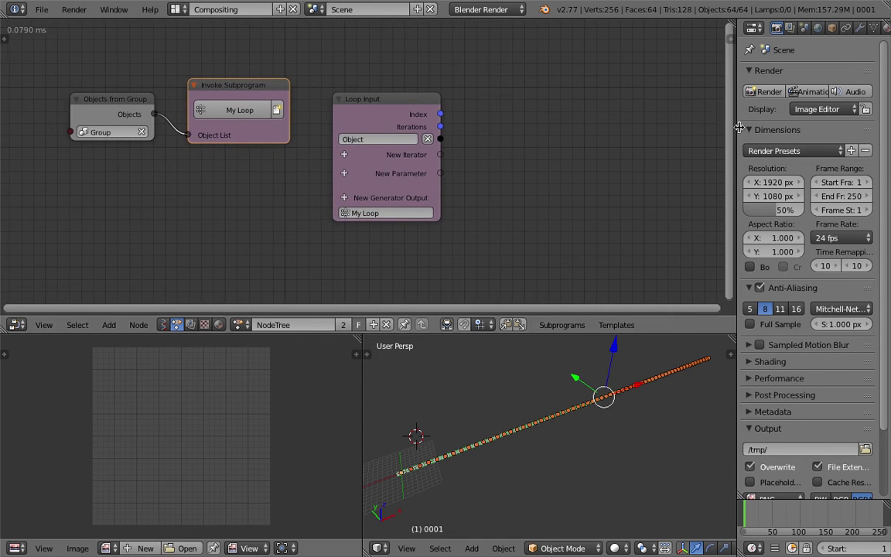
pyautogui.keyDown('ctrl'); pyautogui.hscroll(1, 457, 153); pyautogui.keyUp('ctrl')
pyautogui.moveTo(480, 148); pyautogui.dragTo(471, 145, button='middle')
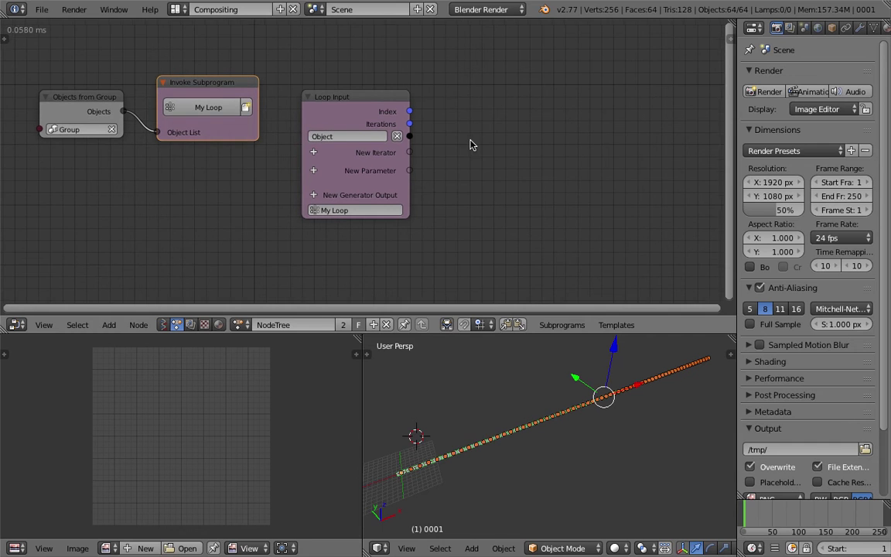
# - Add an Object Transforms Output node beside the Loop Input node and enable its X, Y and Z location
pyautogui.hotkey('shift', 'a')
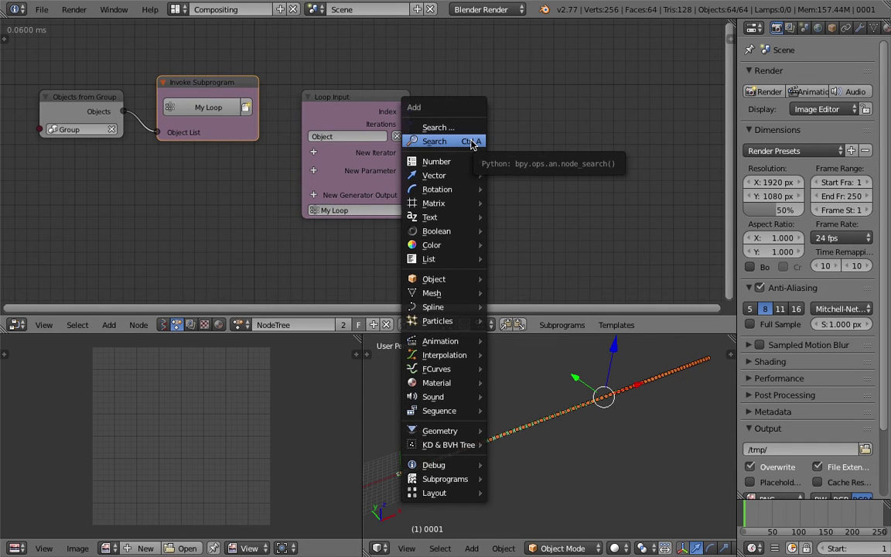
pyautogui.click(471, 142)
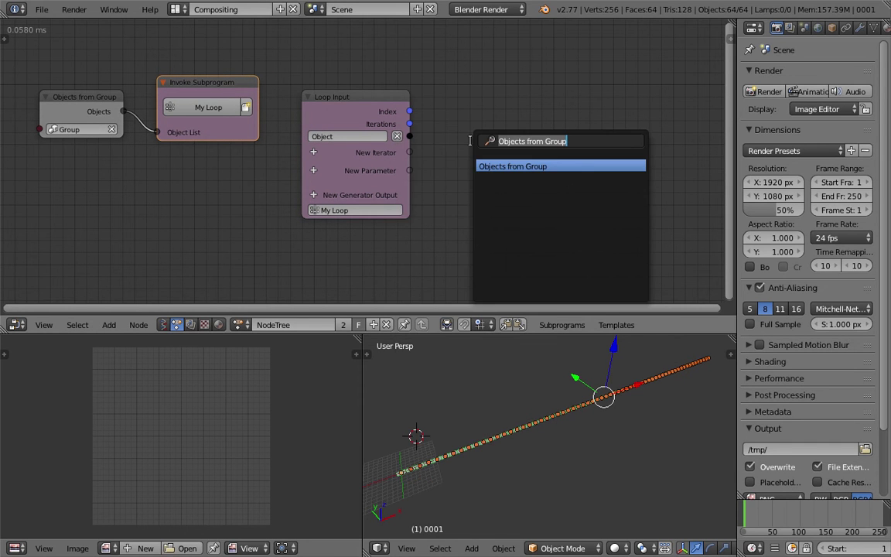
pyautogui.write('object tra')
pyautogui.press('Down')
pyautogui.press('Down')
pyautogui.press('Return')
pyautogui.click(553, 105)
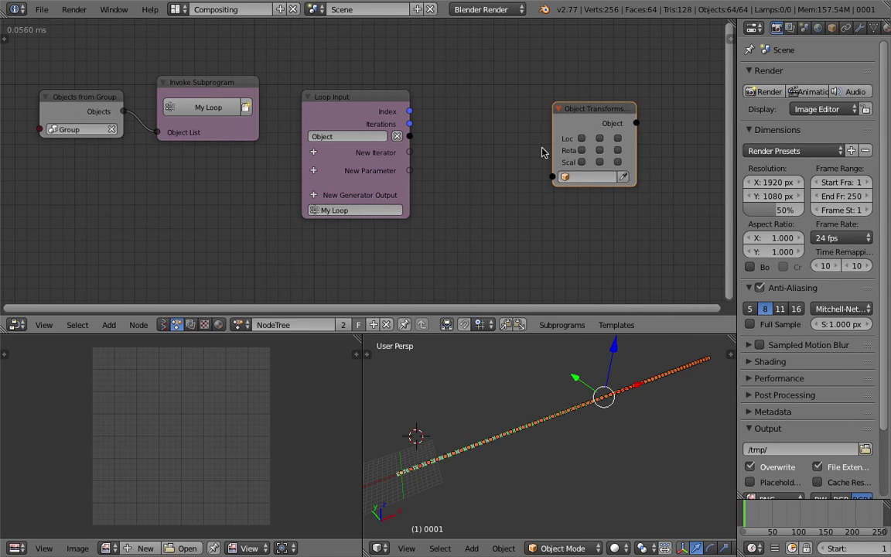
pyautogui.click(581, 138)
pyautogui.click(599, 138)
pyautogui.click(617, 137)
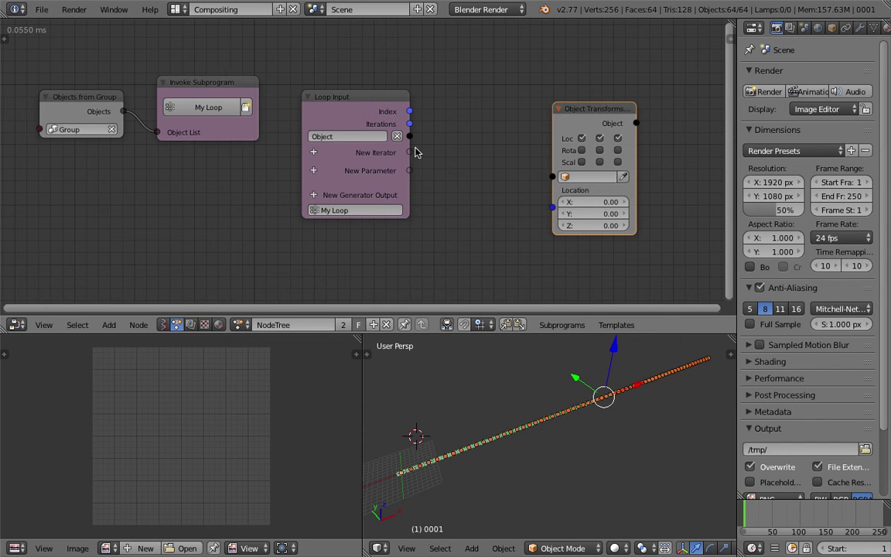
# - Connect the loop's Object output to the transforms node's Object input, cut that link, and reconnect it
pyautogui.moveTo(410, 137); pyautogui.dragTo(552, 177)
pyautogui.moveTo(473, 449); pyautogui.dragTo(513, 427, button='middle')
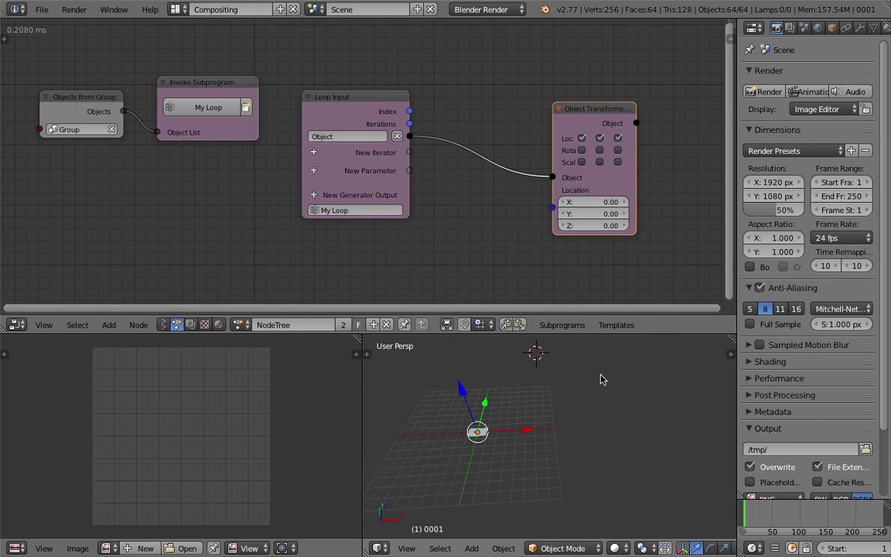
pyautogui.keyDown('ctrl'); pyautogui.moveTo(487, 140); pyautogui.dragTo(480, 192, button='right'); pyautogui.keyUp('ctrl')
pyautogui.moveTo(411, 136); pyautogui.dragTo(553, 178)
# - Add a Grid Mesh node and place it below the Objects from Group and Invoke Subprogram nodes
pyautogui.moveTo(472, 241); pyautogui.dragTo(509, 220, button='middle')
pyautogui.moveTo(467, 257); pyautogui.dragTo(415, 239, button='middle')
pyautogui.scroll(-1, 479, 248)
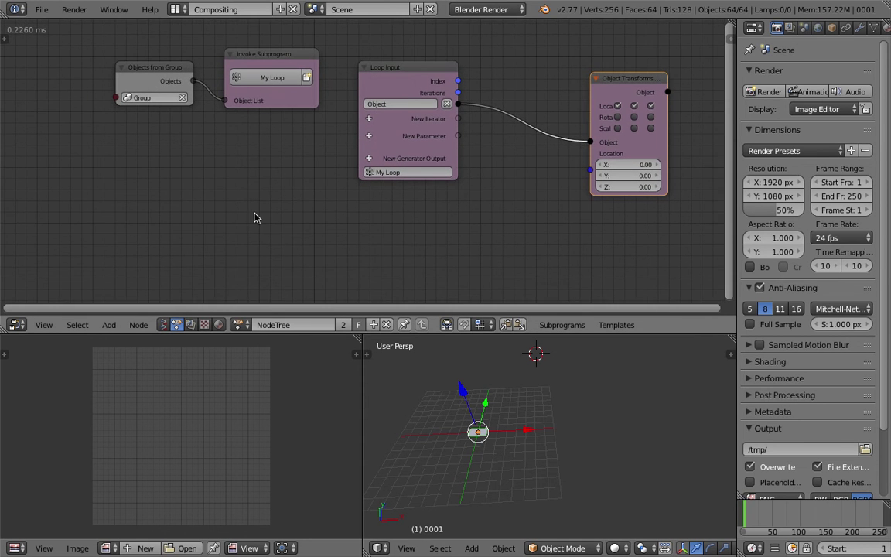
pyautogui.hotkey('shift', 'a')
pyautogui.click(246, 185)
pyautogui.write('grid')
pyautogui.press('Return')
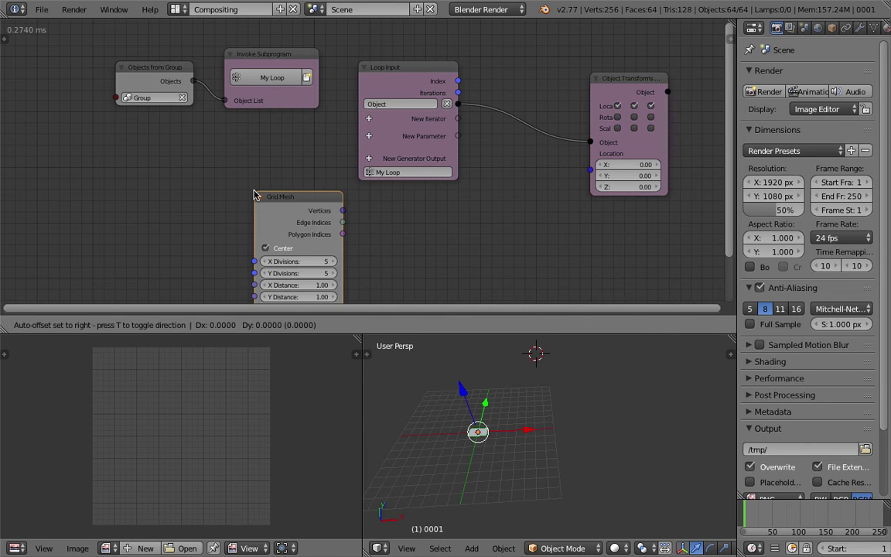
pyautogui.click(189, 132)
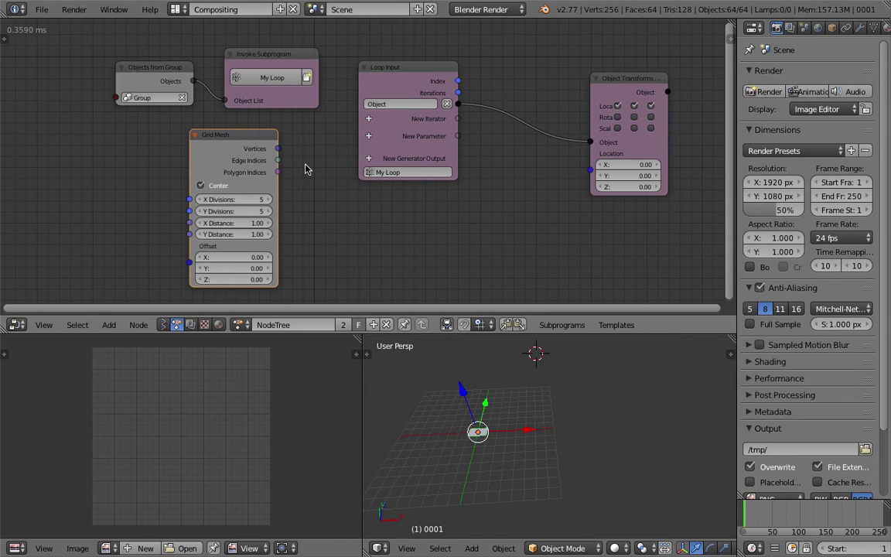
pyautogui.moveTo(475, 387); pyautogui.dragTo(479, 390, button='middle')
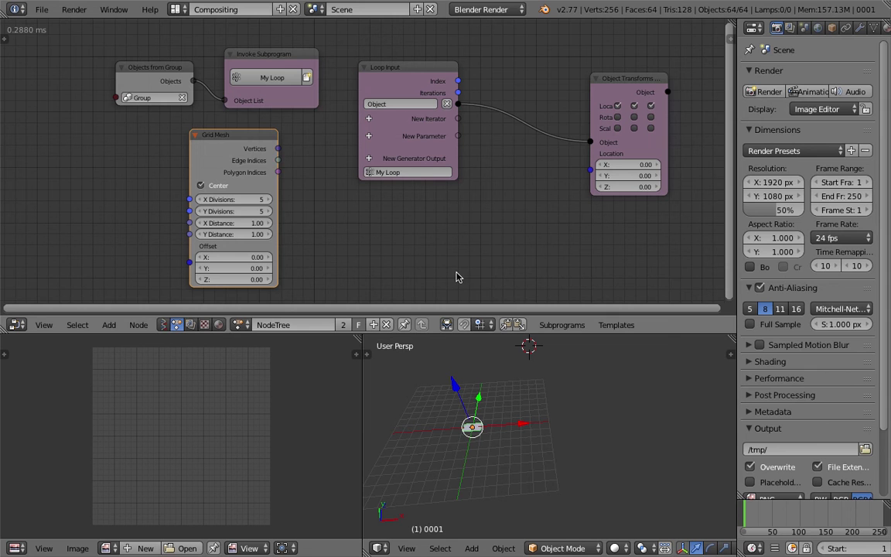
# - Add a Vector List iterator to the Loop Input node
pyautogui.click(369, 122)
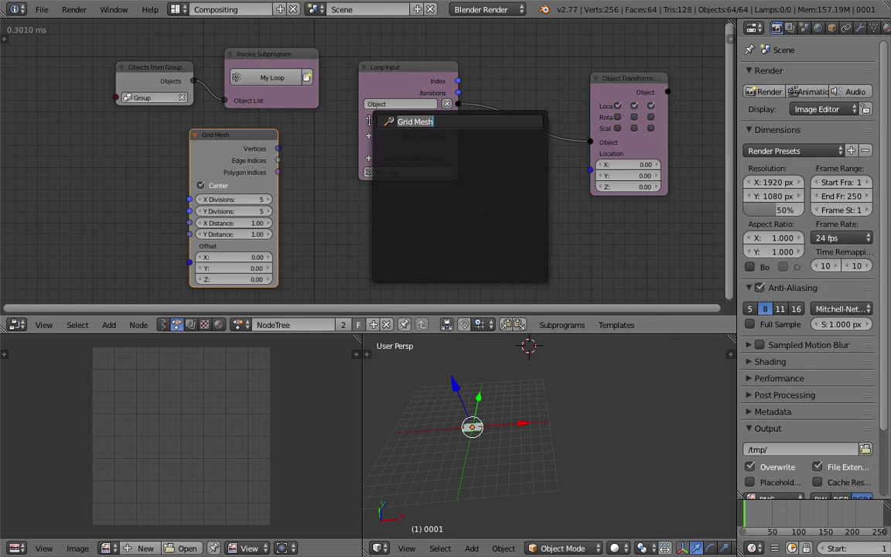
pyautogui.write('vec')
pyautogui.click(392, 151)
# - Link the Grid Mesh node's Vertices to the subprogram's Vector List, and the loop's Vector output to the transforms node's Location
pyautogui.moveTo(232, 140); pyautogui.dragTo(131, 141)
pyautogui.moveTo(189, 150); pyautogui.dragTo(225, 113)
pyautogui.moveTo(458, 116); pyautogui.dragTo(590, 154)
pyautogui.keyDown('shift'); pyautogui.moveTo(492, 442); pyautogui.dragTo(493, 407, button='middle'); pyautogui.keyUp('shift')
pyautogui.moveTo(652, 476); pyautogui.dragTo(657, 507, button='middle')
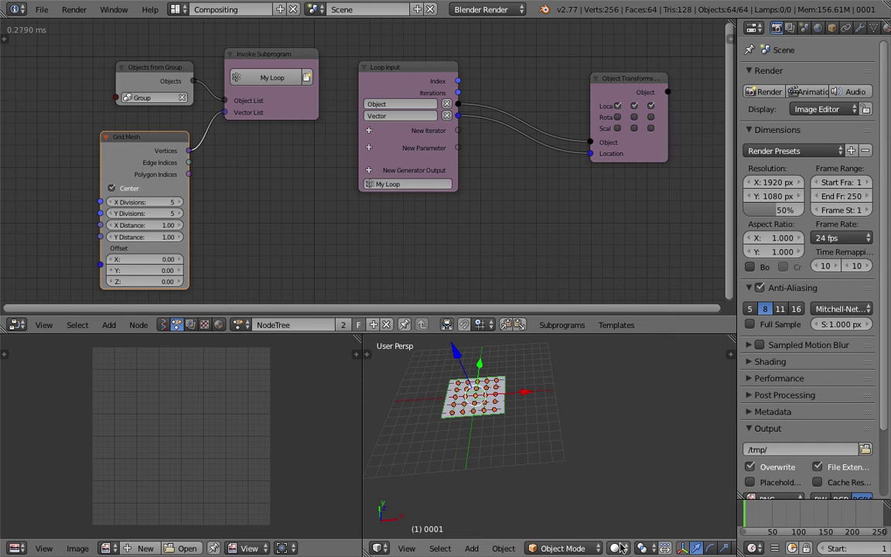
pyautogui.click(621, 548)
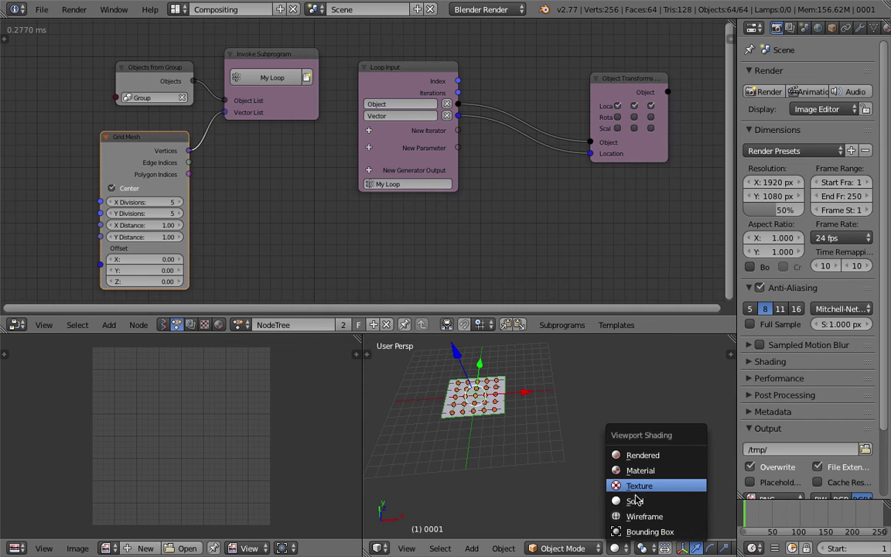
pyautogui.click(634, 501)
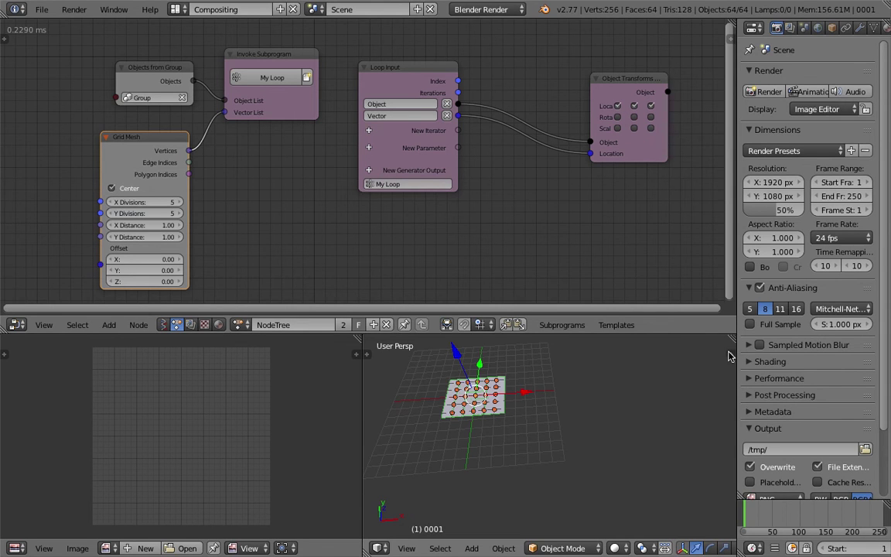
pyautogui.press('z')
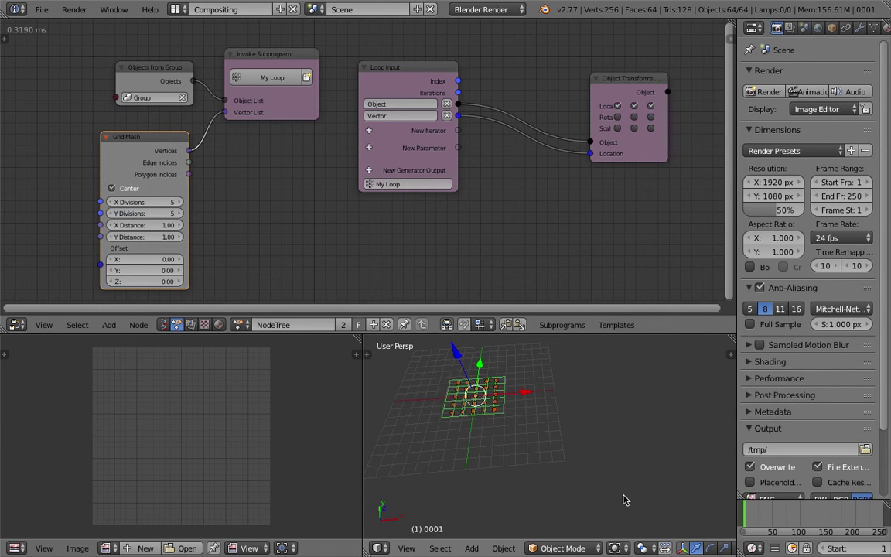
# - Set the 3D view's shading to Texture and frame the selected image planes
pyautogui.click(623, 548)
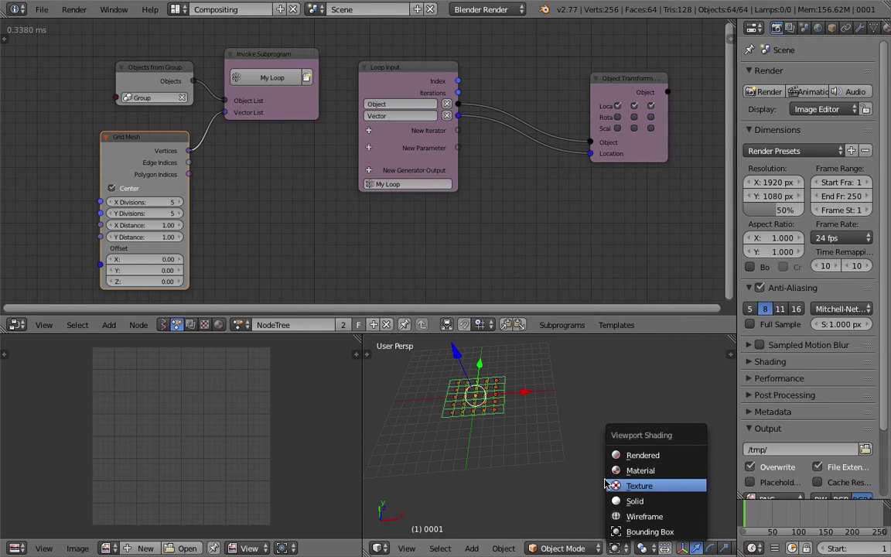
pyautogui.click(612, 485)
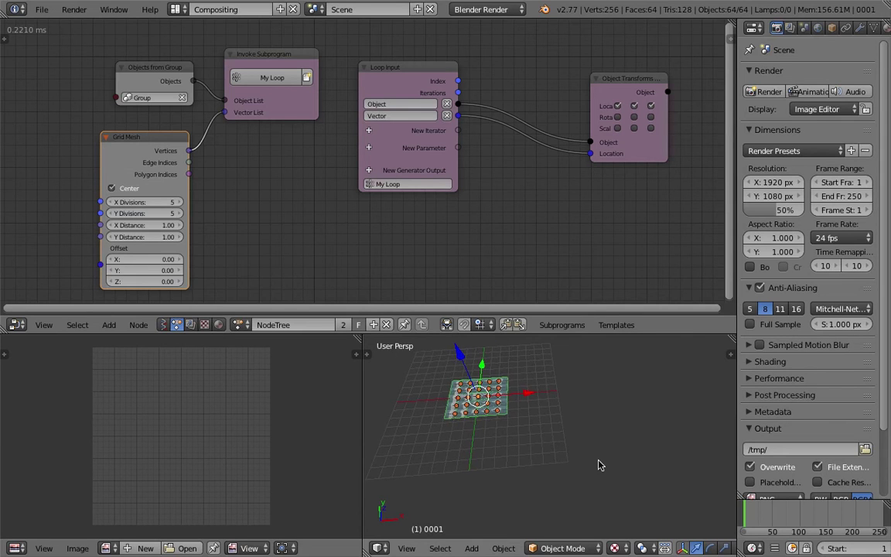
pyautogui.click(406, 548)
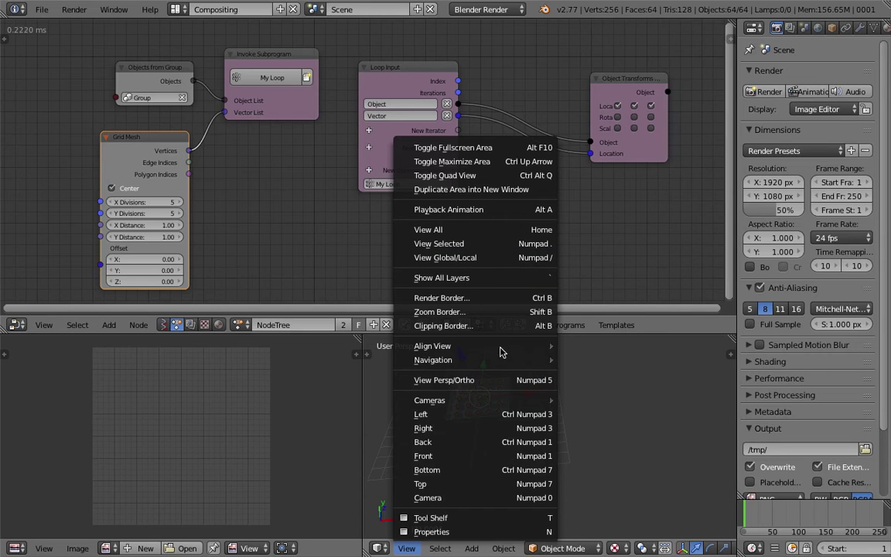
pyautogui.click(513, 243)
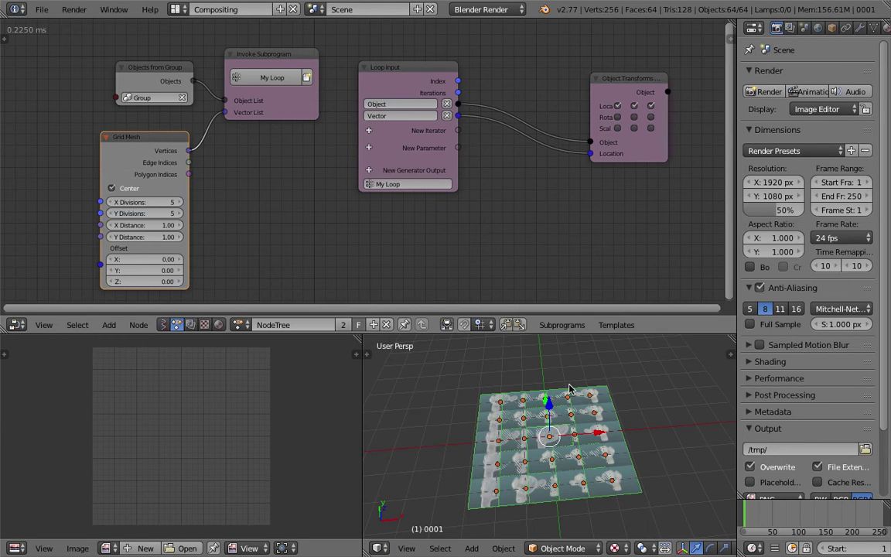
pyautogui.scroll(-3, 551, 418)
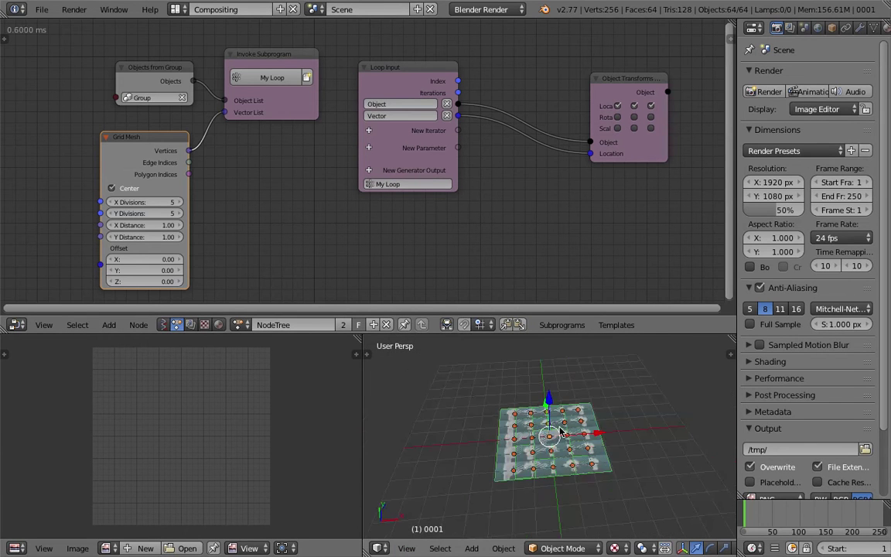
# - Set the Grid Mesh node's X Divisions and Y Divisions to 8
pyautogui.moveTo(533, 430); pyautogui.dragTo(523, 418, button='middle')
pyautogui.click(180, 202)
pyautogui.write('8')
pyautogui.press('Tab')
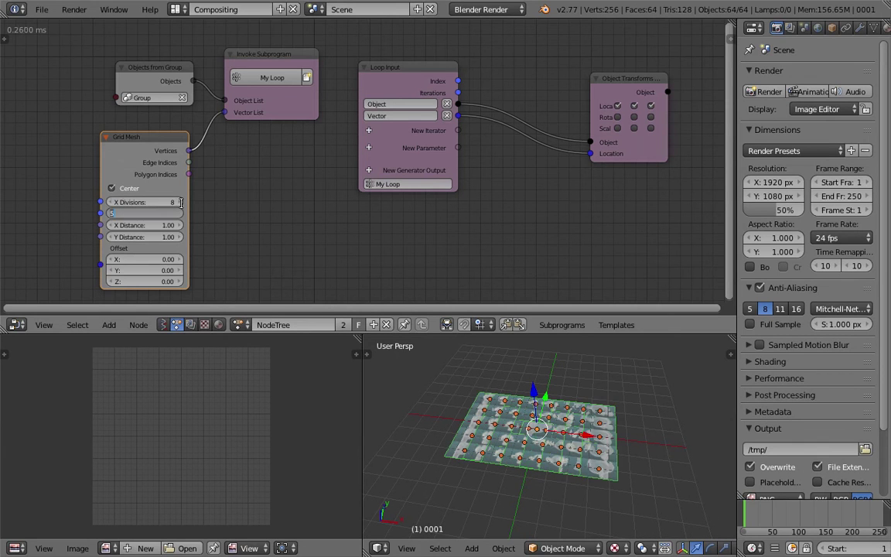
pyautogui.write('8')
pyautogui.press('Tab')
# - Set the Grid Mesh's X Distance to 2.05 and Y Distance to 1.33, and deselect all image planes
pyautogui.write('1.6')
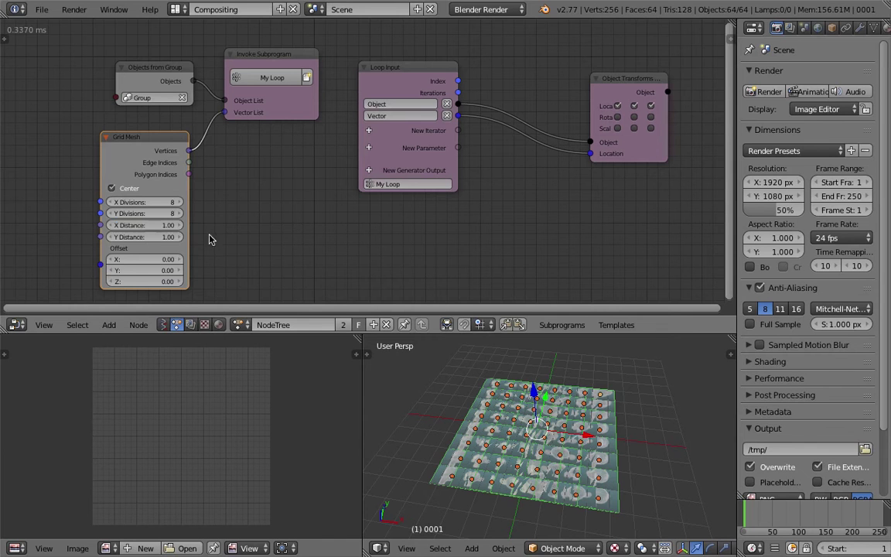
pyautogui.press('Return')
pyautogui.moveTo(167, 225)
pyautogui.mouseDown()
pyautogui.moveTo(201, 225)
pyautogui.moveTo(169, 237)
pyautogui.moveTo(190, 237)
pyautogui.moveTo(169, 237)
pyautogui.mouseUp()
pyautogui.moveTo(627, 377); pyautogui.dragTo(651, 452, button='middle')
pyautogui.press('a')
# - Show the 3D view's shading properties, keep Multitexture, and switch the viewport to Solid shading with Textured Solid enabled
pyautogui.click(697, 393)
pyautogui.press('n')
pyautogui.scroll(-8, 727, 446)
pyautogui.moveTo(727, 446); pyautogui.dragTo(727, 534)
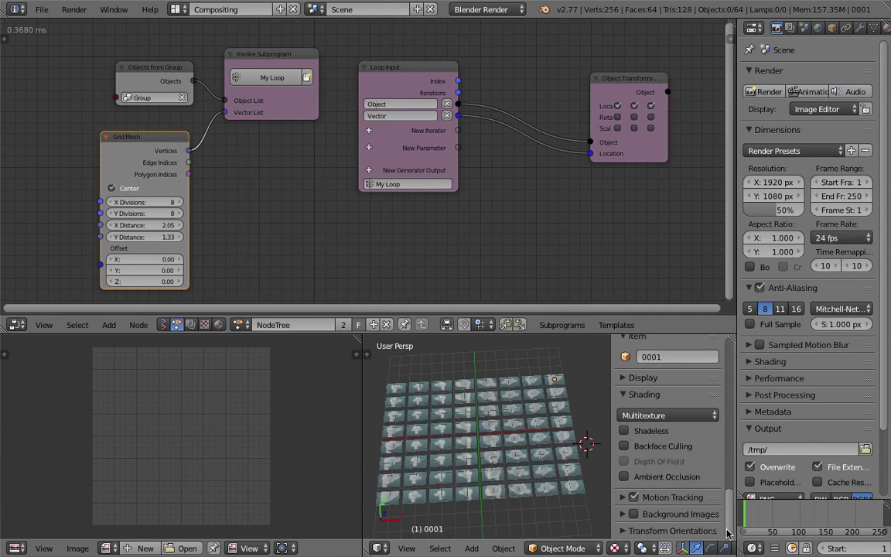
pyautogui.click(658, 417)
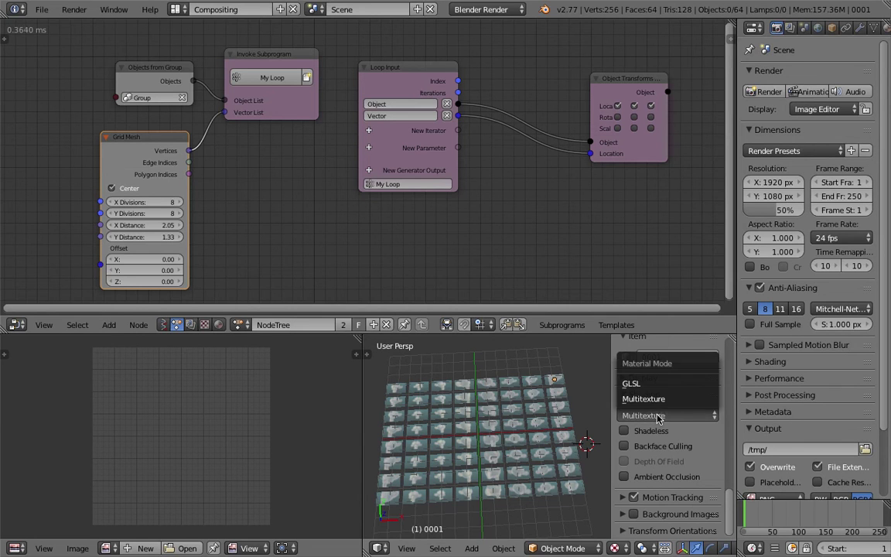
pyautogui.click(654, 400)
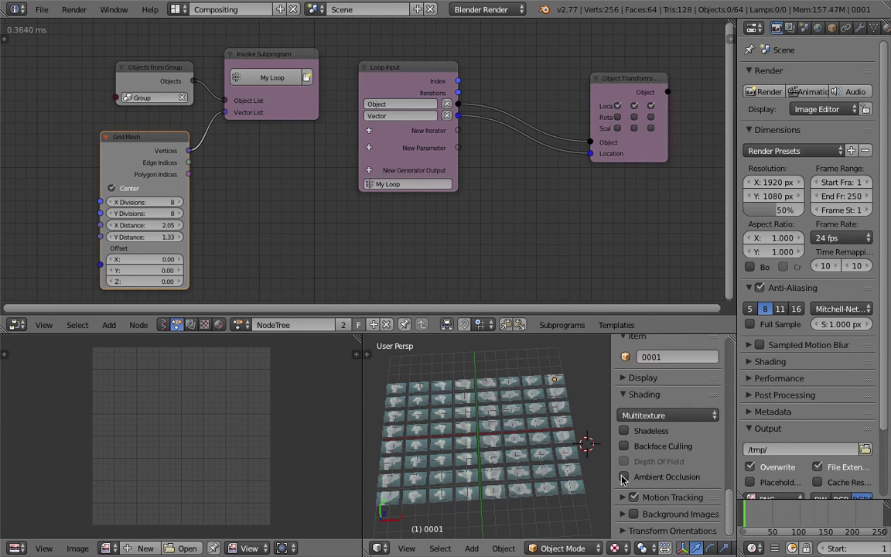
pyautogui.click(616, 548)
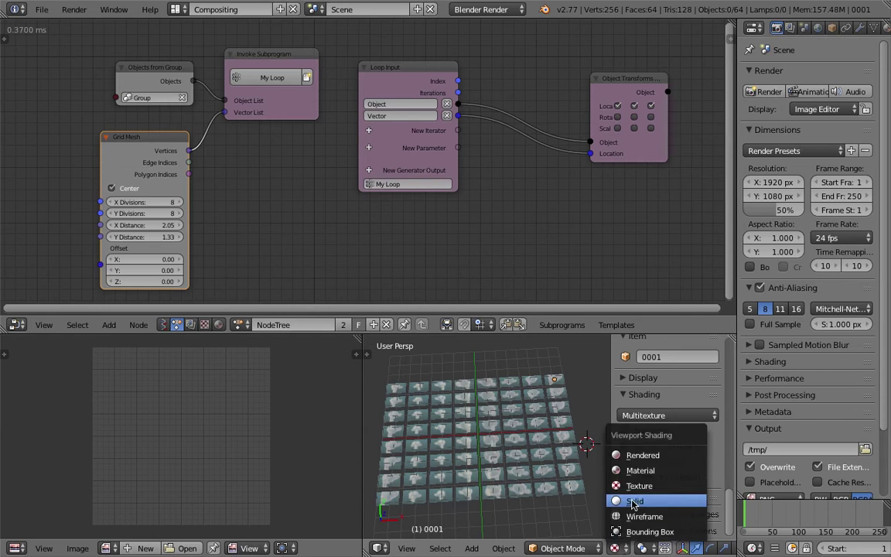
pyautogui.click(622, 498)
pyautogui.click(647, 431)
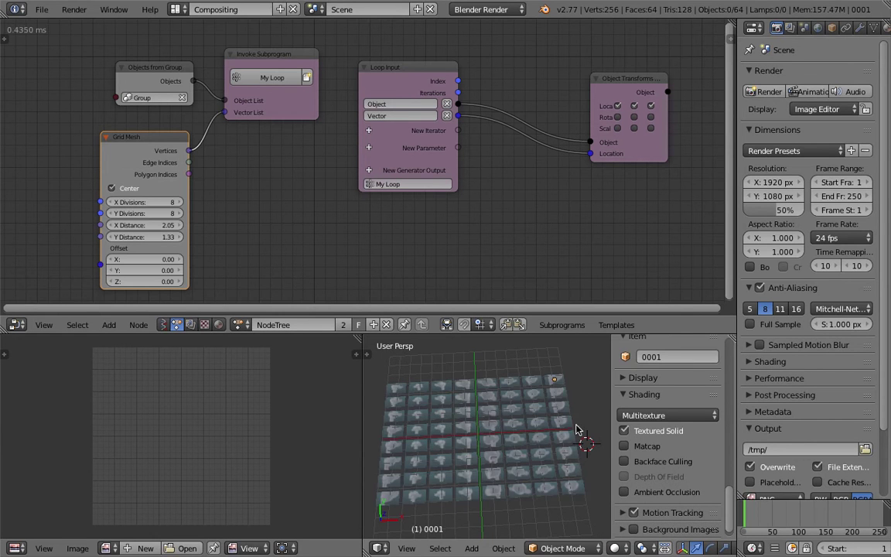
# - Enlarge the 3D view and hide its grid floor together with the X and Y axis lines
pyautogui.moveTo(358, 379); pyautogui.dragTo(236, 378)
pyautogui.moveTo(382, 377); pyautogui.dragTo(546, 431, button='middle')
pyautogui.click(652, 378)
pyautogui.click(651, 479)
pyautogui.click(681, 479)
pyautogui.click(696, 479)
pyautogui.moveTo(516, 439); pyautogui.dragTo(558, 378, button='middle')
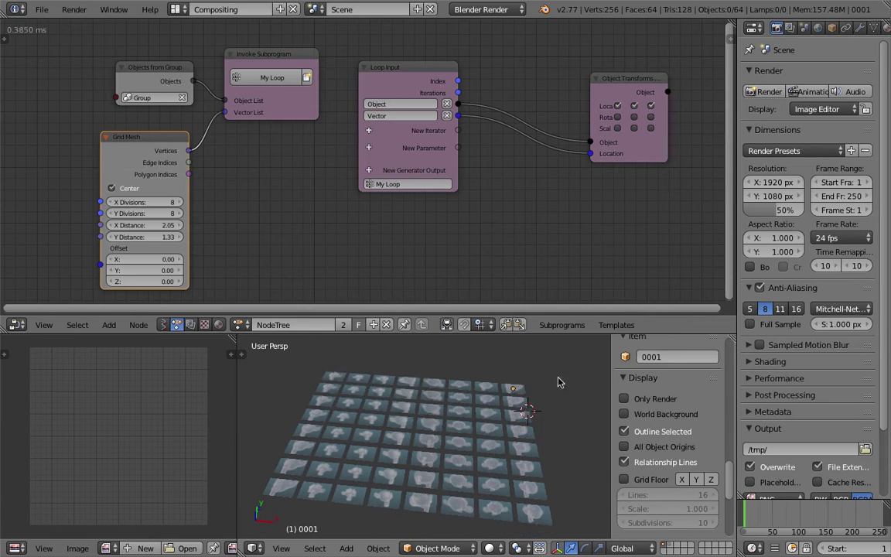
pyautogui.moveTo(566, 340); pyautogui.dragTo(514, 324)
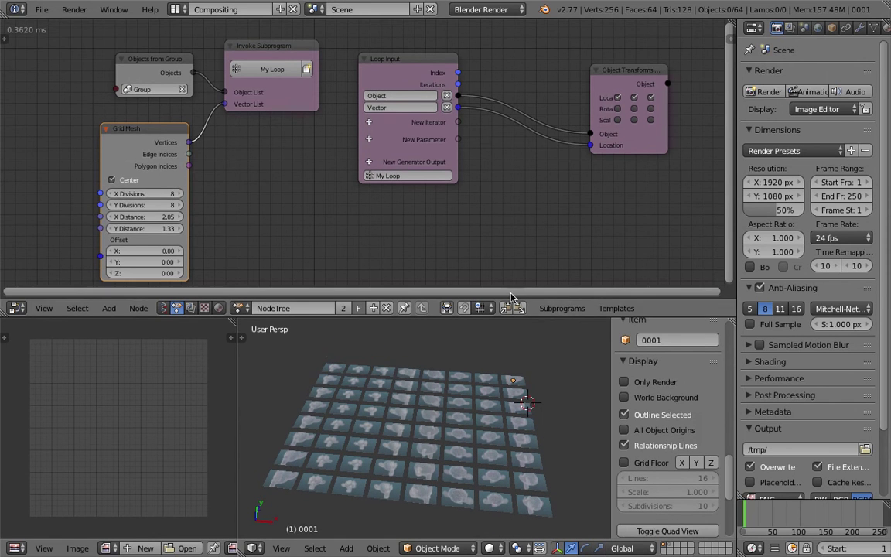
# - Set the Grid Mesh's X Distance to 2.11 and move the node further away from the Invoke Subprogram node
pyautogui.scroll(-2, 358, 170)
pyautogui.moveTo(171, 205)
pyautogui.mouseDown()
pyautogui.moveTo(186, 205)
pyautogui.moveTo(178, 205)
pyautogui.mouseUp()
pyautogui.moveTo(428, 445); pyautogui.dragTo(433, 481, button='middle')
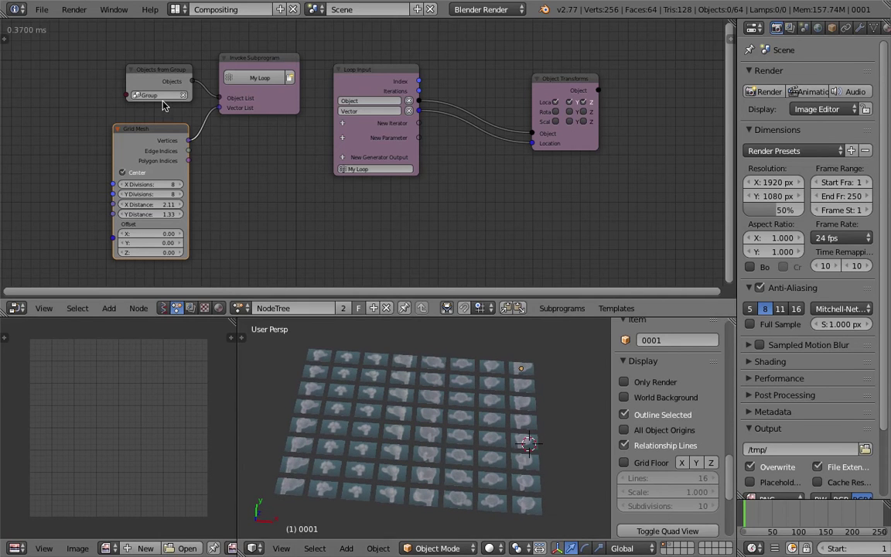
pyautogui.moveTo(144, 132); pyautogui.dragTo(115, 133)
pyautogui.moveTo(196, 151); pyautogui.dragTo(297, 150, button='middle')
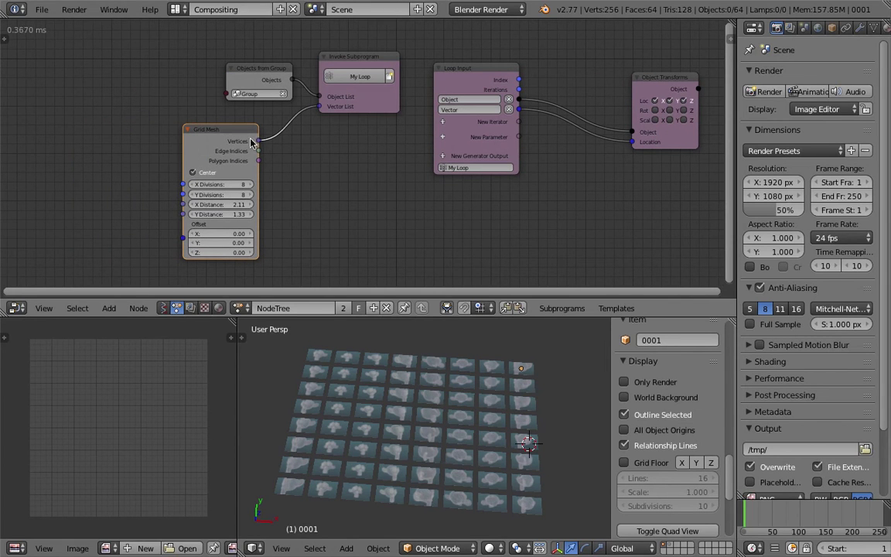
pyautogui.scroll(1, 278, 186)
pyautogui.scroll(1, 278, 186)
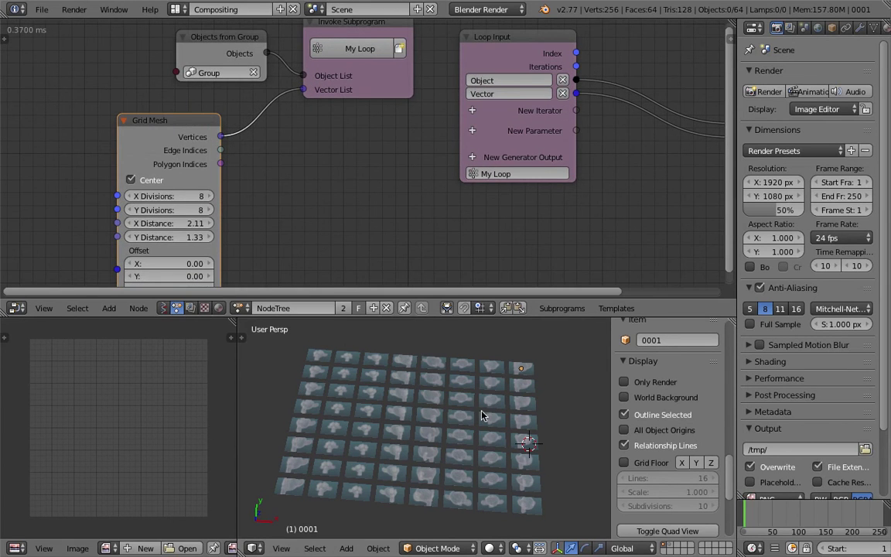
pyautogui.moveTo(484, 413); pyautogui.dragTo(488, 415, button='middle')
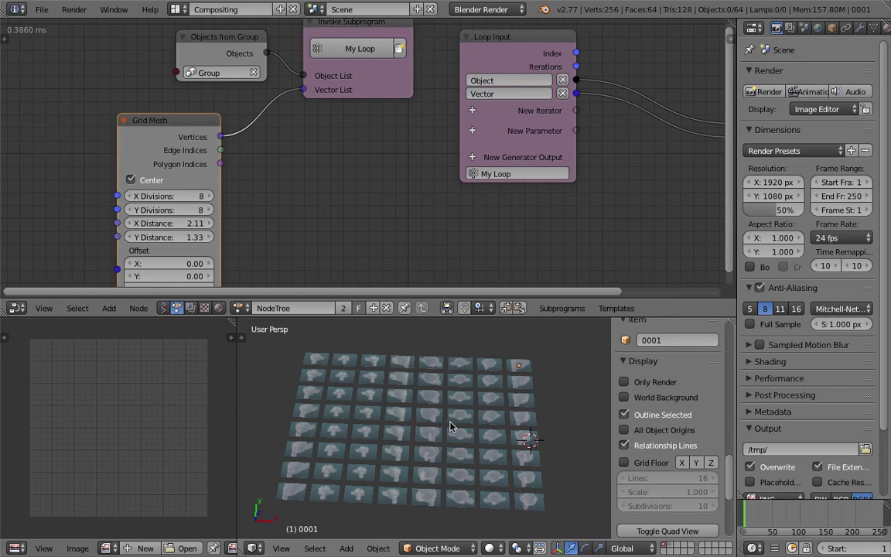
# - Select individual planes along the last two columns and at the opposite corner to examine the order of their numbered names
pyautogui.rightClick(530, 385)
pyautogui.rightClick(522, 400)
pyautogui.rightClick(531, 421)
pyautogui.rightClick(531, 438)
pyautogui.rightClick(533, 457)
pyautogui.rightClick(535, 480)
pyautogui.rightClick(488, 366)
pyautogui.rightClick(489, 382)
pyautogui.rightClick(490, 398)
pyautogui.rightClick(298, 495)
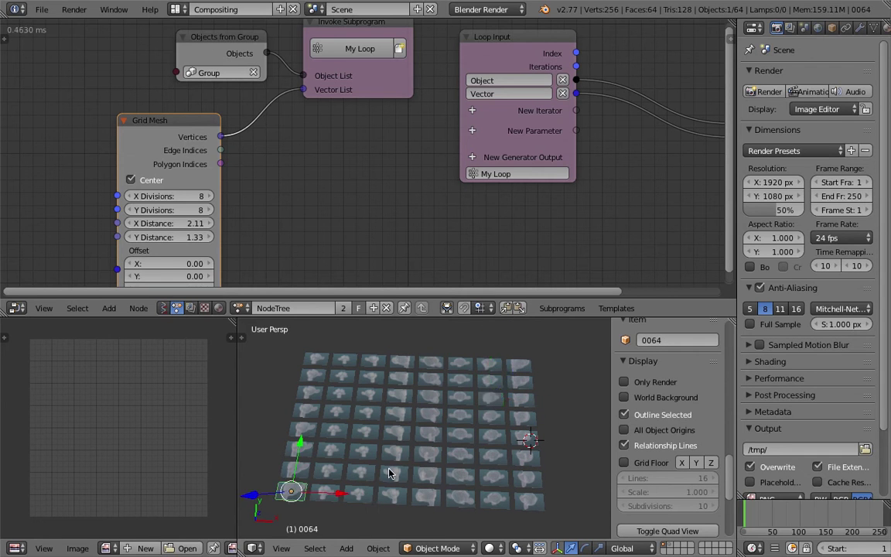
pyautogui.moveTo(389, 469); pyautogui.dragTo(384, 462, button='middle')
# - Save the project to the Desktop as AN_mosaic_001.blend
pyautogui.click(42, 10)
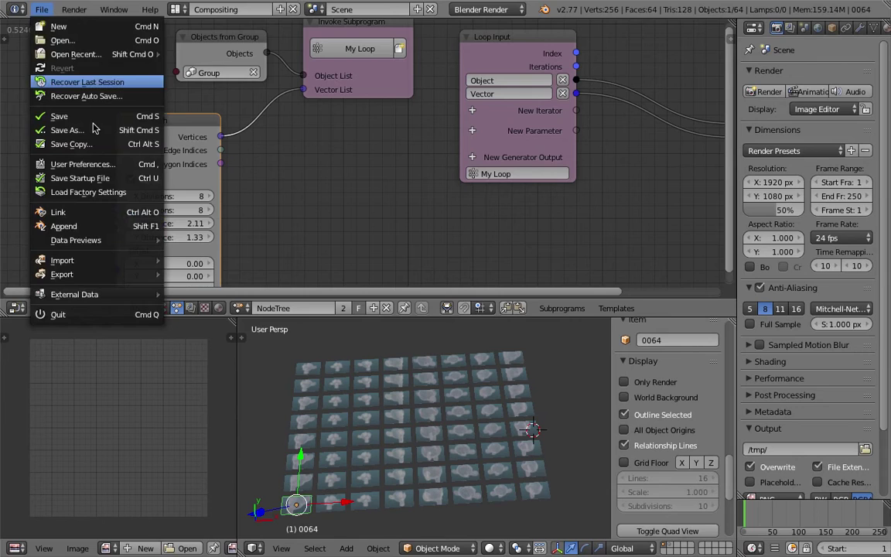
pyautogui.click(85, 117)
pyautogui.click(227, 65)
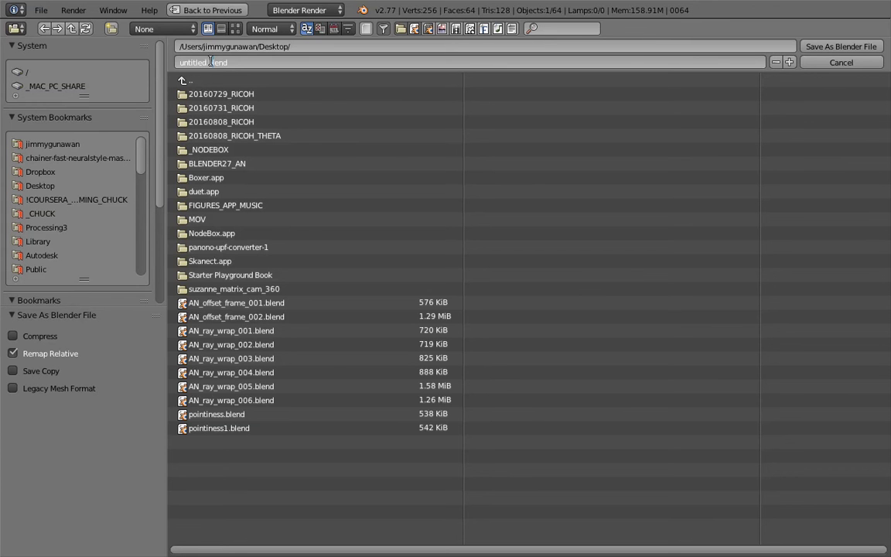
pyautogui.write('masic')
pyautogui.write('01')
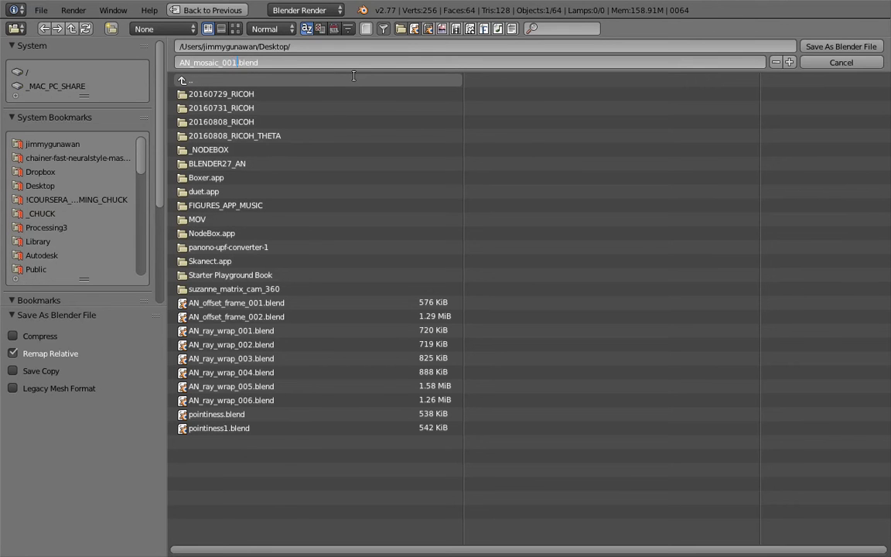
pyautogui.click(841, 48)
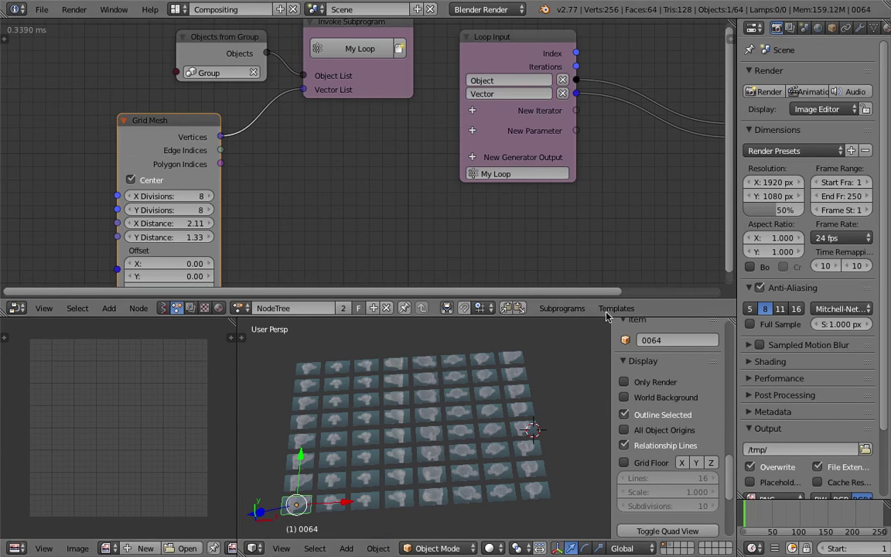
# - Move the Grid Mesh node further from the Invoke Subprogram node to free space between them
pyautogui.click(564, 397)
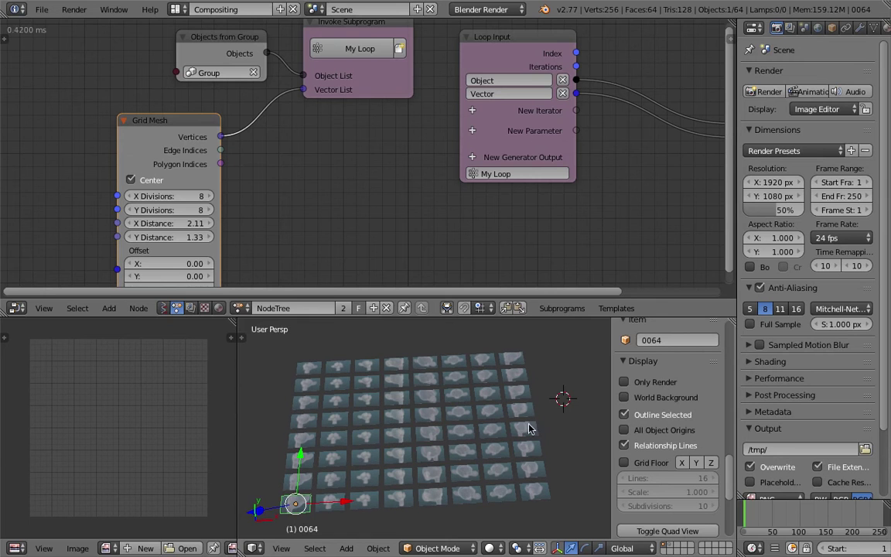
pyautogui.moveTo(529, 424); pyautogui.dragTo(528, 419, button='middle')
pyautogui.moveTo(308, 232); pyautogui.dragTo(281, 211, button='middle')
pyautogui.scroll(-1, 254, 194)
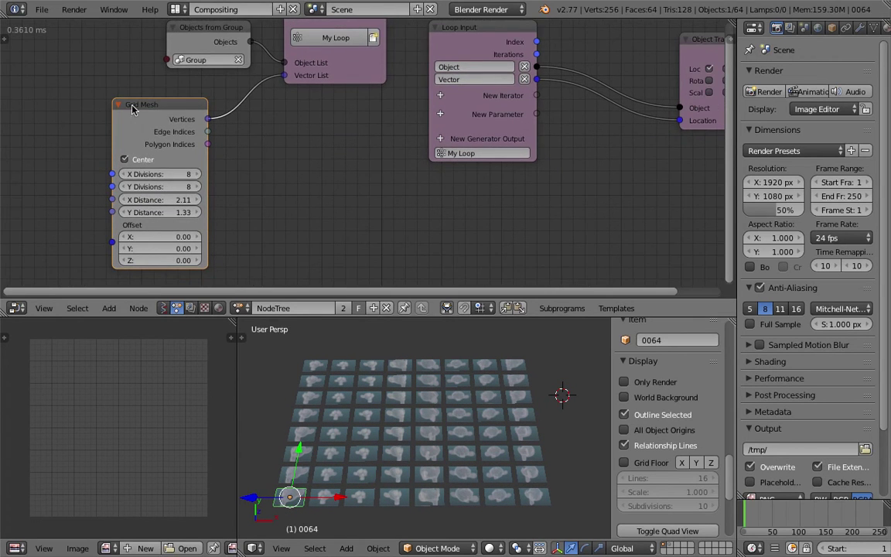
pyautogui.moveTo(121, 102); pyautogui.dragTo(65, 98)
pyautogui.hotkey('shift', 'a')
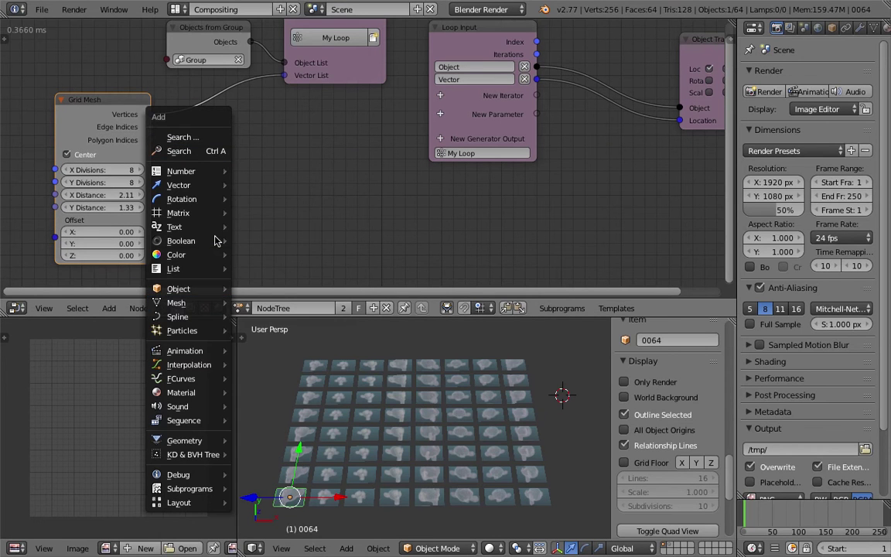
pyautogui.moveTo(214, 292)
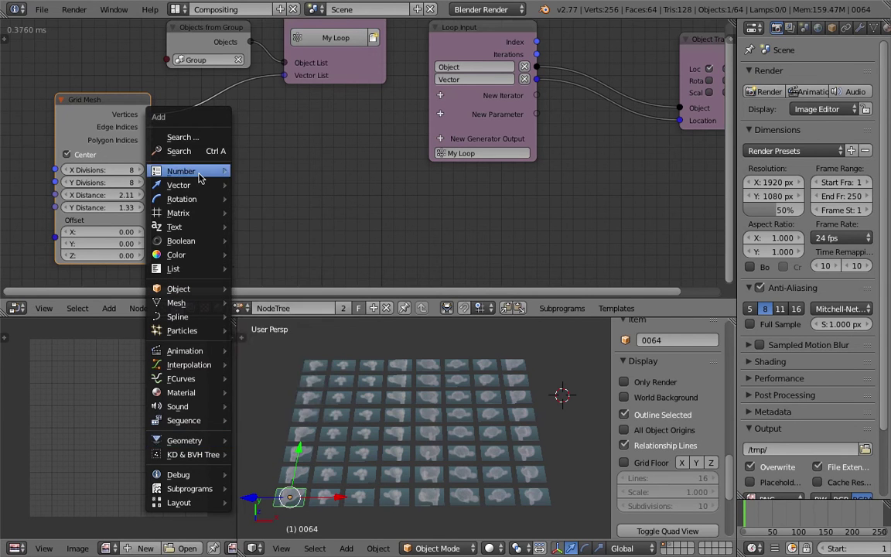
pyautogui.moveTo(200, 177)
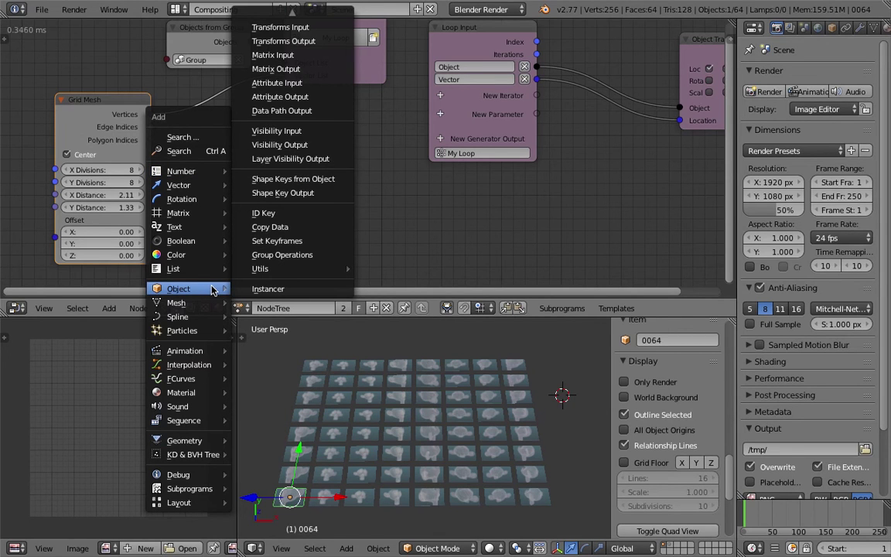
pyautogui.moveTo(170, 454)
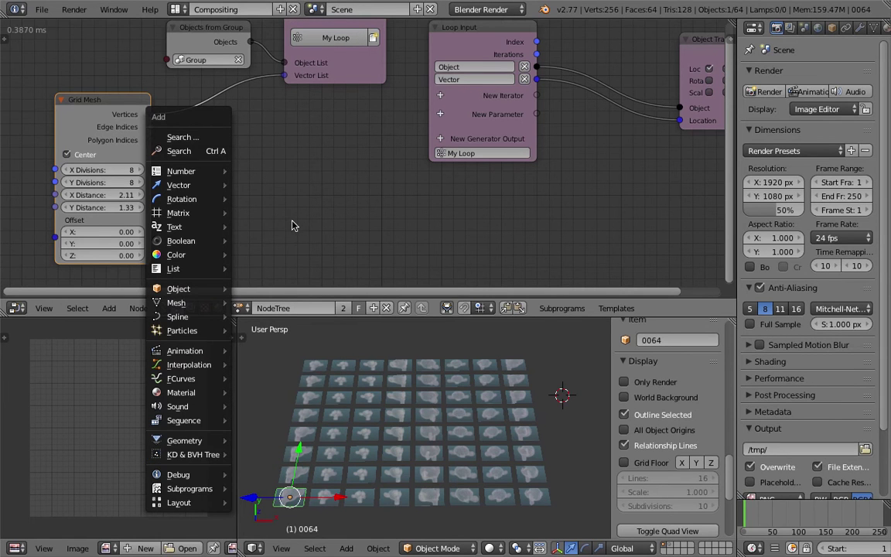
# - Find and add a Line Mesh node, and place it beside the Grid Mesh node
pyautogui.moveTo(288, 168); pyautogui.dragTo(293, 166, button='middle')
pyautogui.hotkey('shift', 'a')
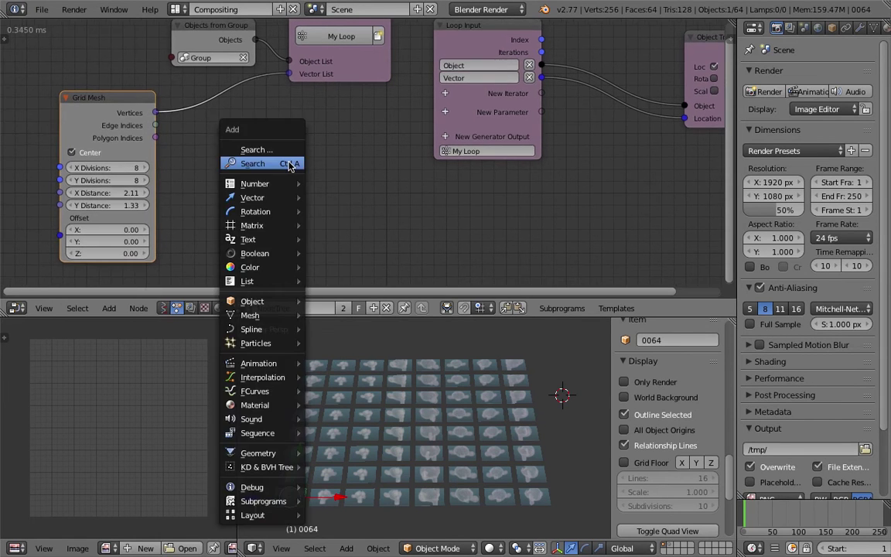
pyautogui.click(288, 163)
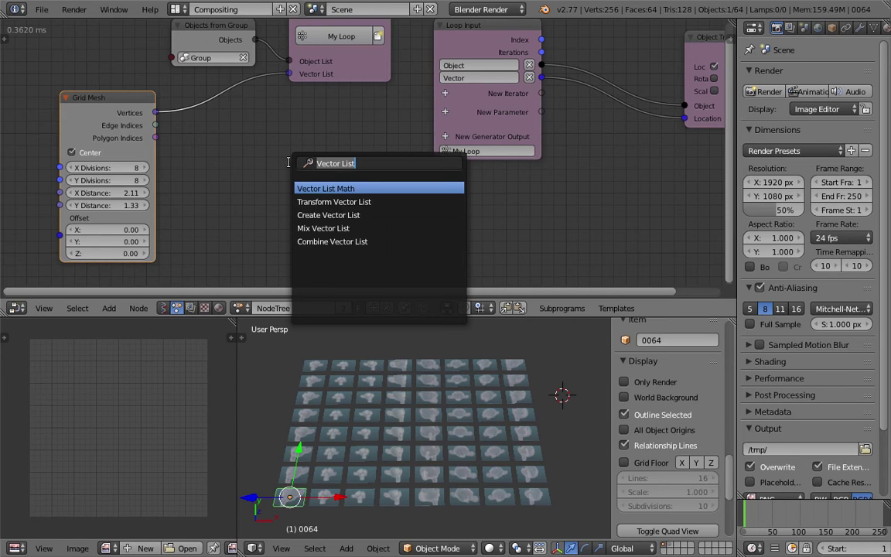
pyautogui.write('line mes')
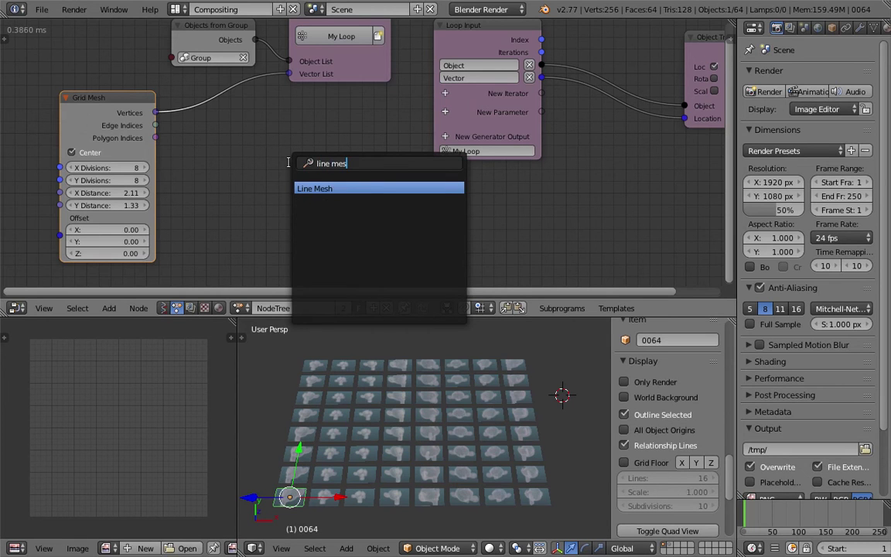
pyautogui.press('Return')
pyautogui.moveTo(260, 135); pyautogui.dragTo(179, 110)
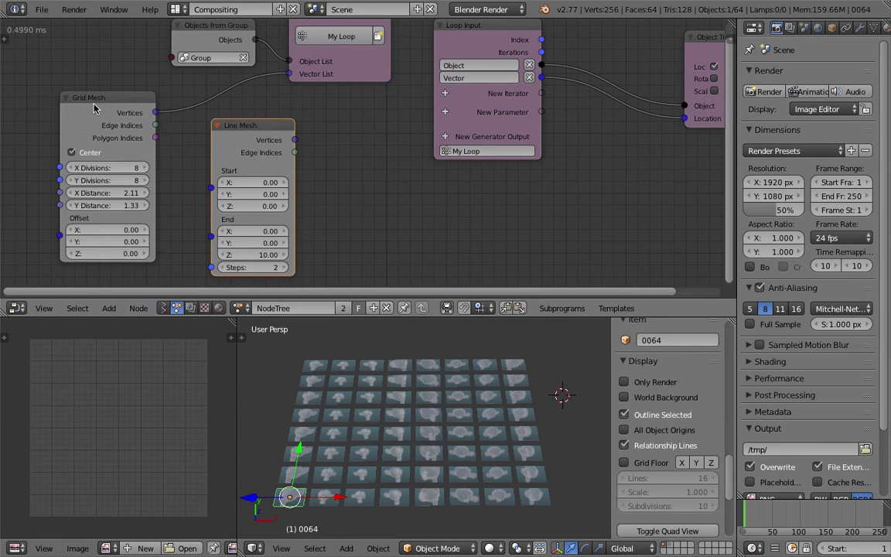
# - Shift the Grid Mesh and Line Mesh nodes away from the subprogram node, leaving a gap between the two
pyautogui.scroll(-1, 399, 158)
pyautogui.moveTo(399, 158); pyautogui.dragTo(434, 154, button='middle')
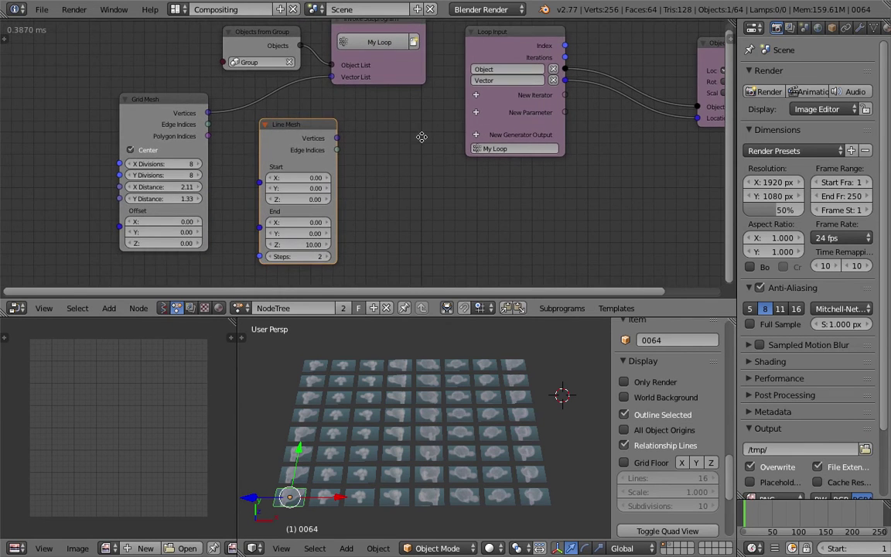
pyautogui.keyDown('ctrl'); pyautogui.hscroll(-2, 417, 136); pyautogui.keyUp('ctrl')
pyautogui.click(141, 105)
pyautogui.moveTo(141, 105); pyautogui.dragTo(54, 99)
pyautogui.moveTo(309, 130); pyautogui.dragTo(226, 133)
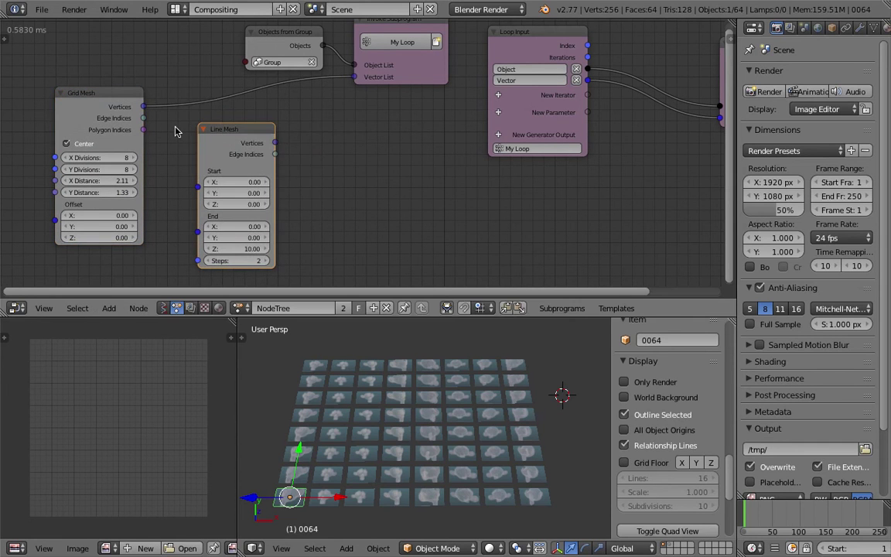
pyautogui.moveTo(401, 487); pyautogui.dragTo(400, 495, button='middle')
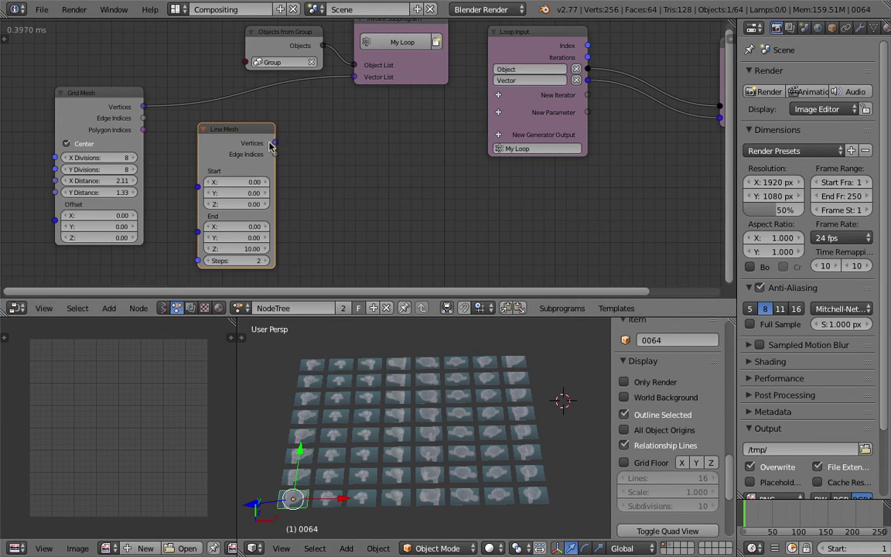
pyautogui.moveTo(258, 133)
pyautogui.mouseDown()
pyautogui.moveTo(269, 133)
pyautogui.moveTo(256, 133)
pyautogui.mouseUp()
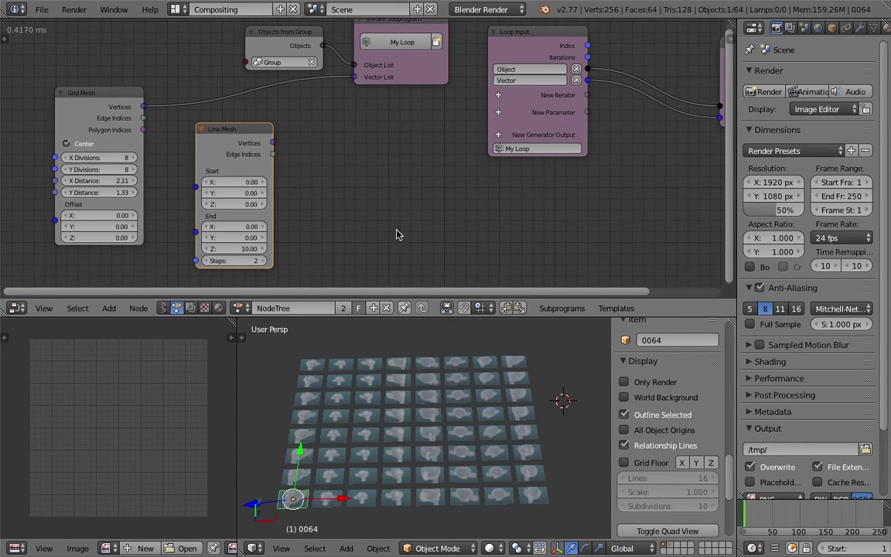
# - Connect the Line Mesh node's Vertices output to the subprogram's Vector List input and set the line's Steps to 64
pyautogui.click(253, 261)
pyautogui.moveTo(288, 391); pyautogui.dragTo(250, 410, button='middle')
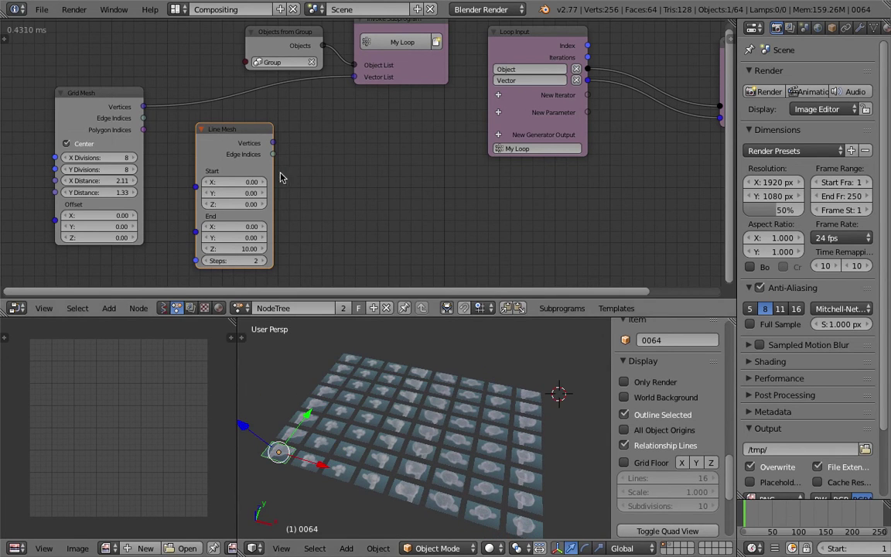
pyautogui.moveTo(273, 143); pyautogui.dragTo(354, 77)
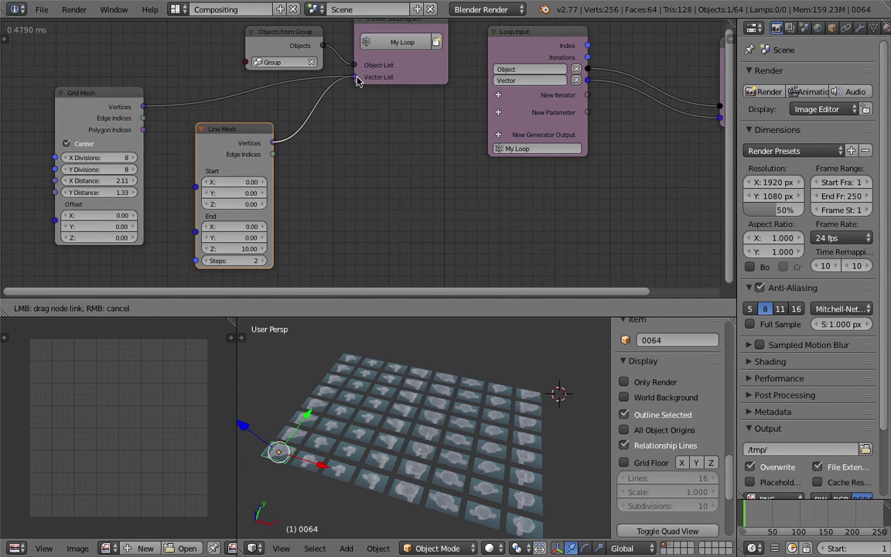
pyautogui.click(243, 260)
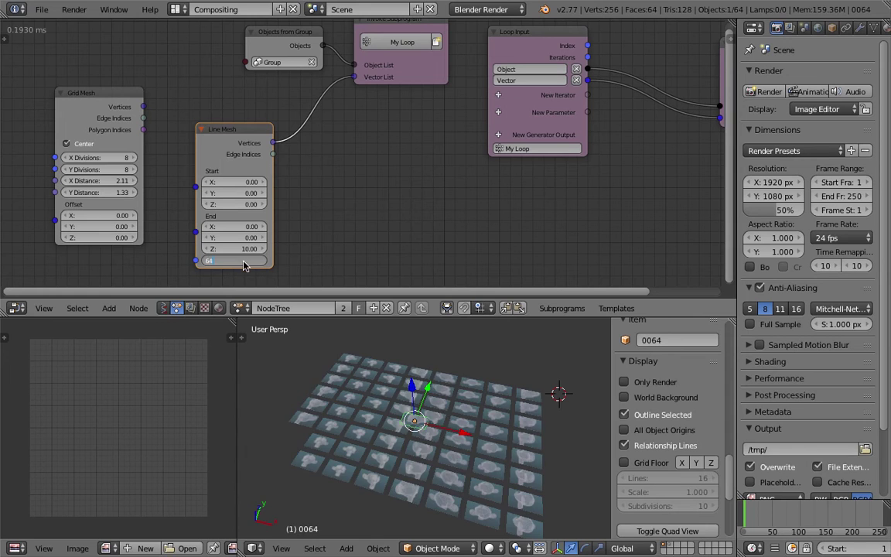
pyautogui.press('Return')
pyautogui.moveTo(426, 447); pyautogui.dragTo(435, 463, button='middle')
pyautogui.scroll(-1, 385, 391)
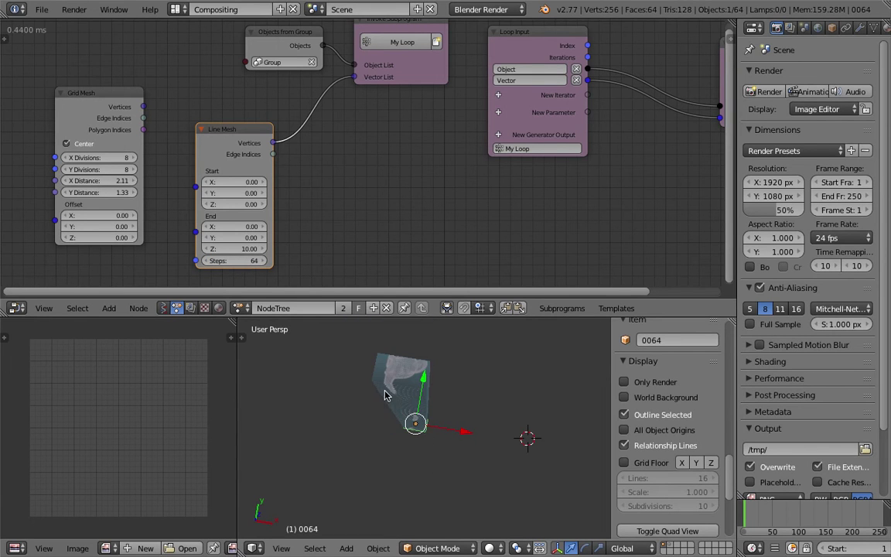
pyautogui.moveTo(394, 420); pyautogui.dragTo(414, 425, button='middle')
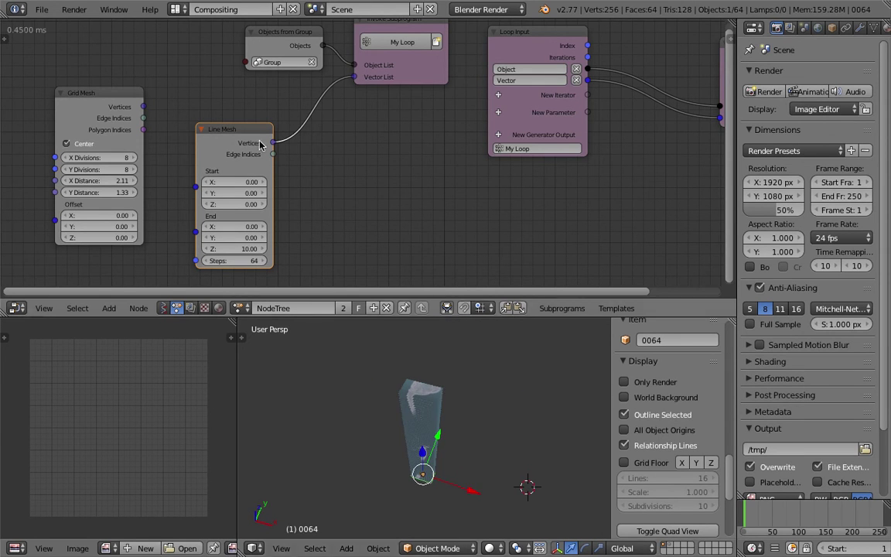
# - Add a Random Vector node below the loop links and move the Object Transforms node further from Loop Input to make room
pyautogui.moveTo(552, 147); pyautogui.dragTo(431, 178, button='middle')
pyautogui.moveTo(611, 78); pyautogui.dragTo(650, 80)
pyautogui.moveTo(550, 78); pyautogui.dragTo(461, 97, button='middle')
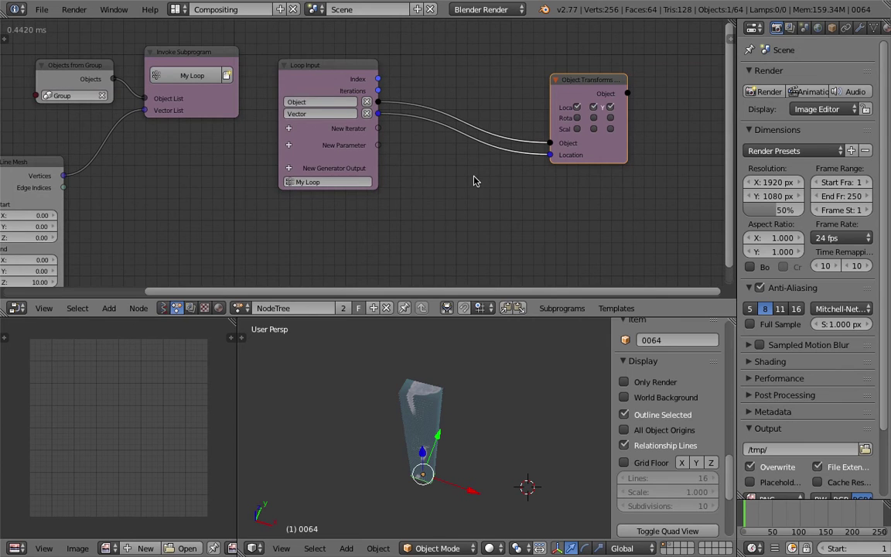
pyautogui.hotkey('shift', 'a')
pyautogui.click(473, 177)
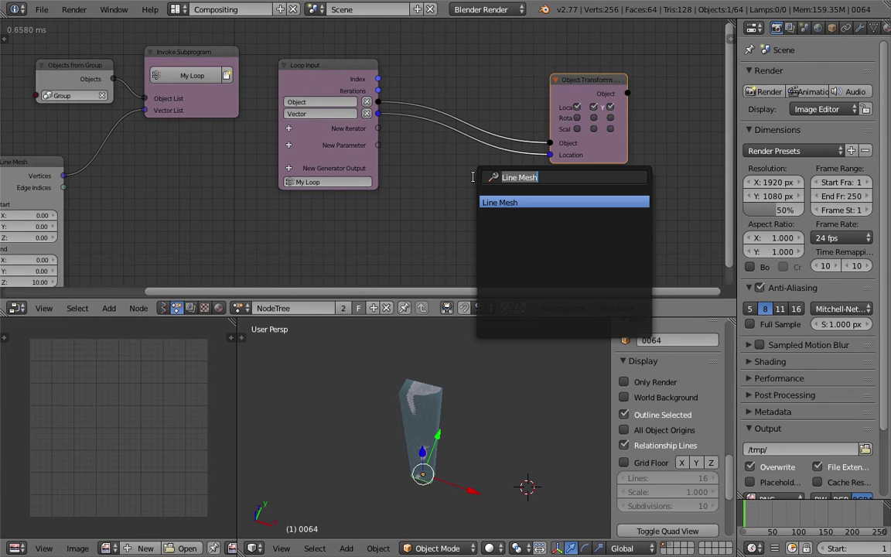
pyautogui.write('vect')
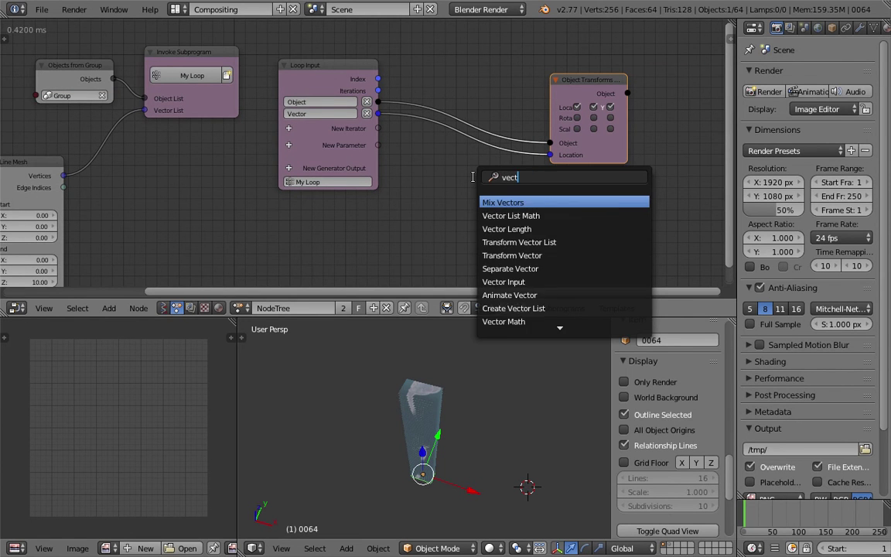
pyautogui.write('or ra')
pyautogui.hotkey('ctrl', 'BackSpace')
pyautogui.hotkey('ctrl', 'BackSpace')
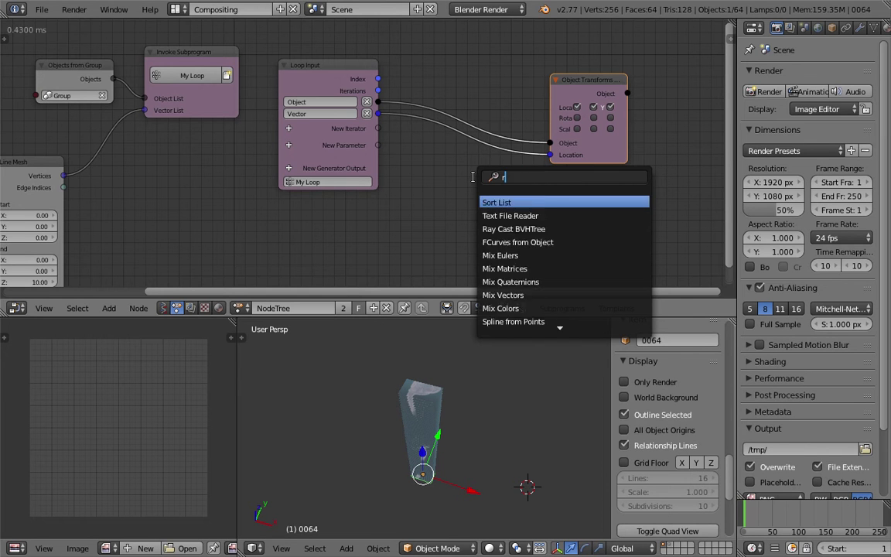
pyautogui.write('random v')
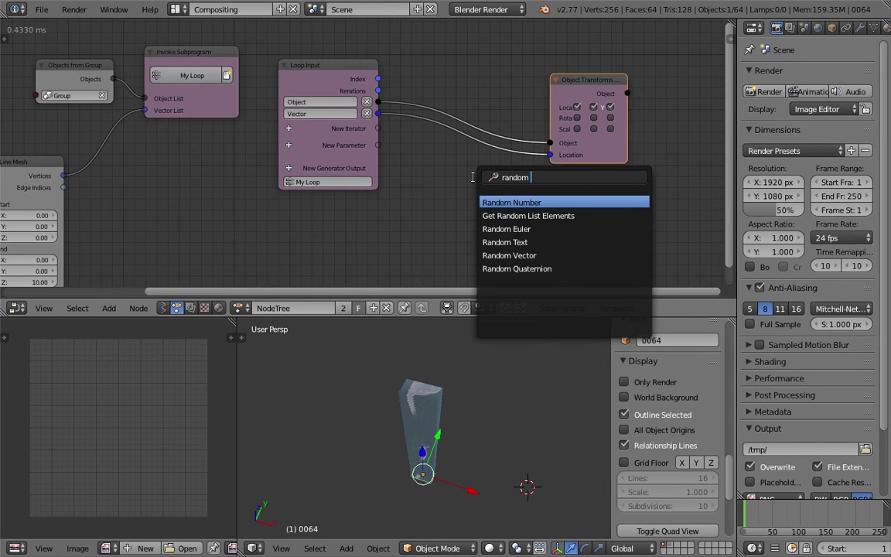
pyautogui.press('Return')
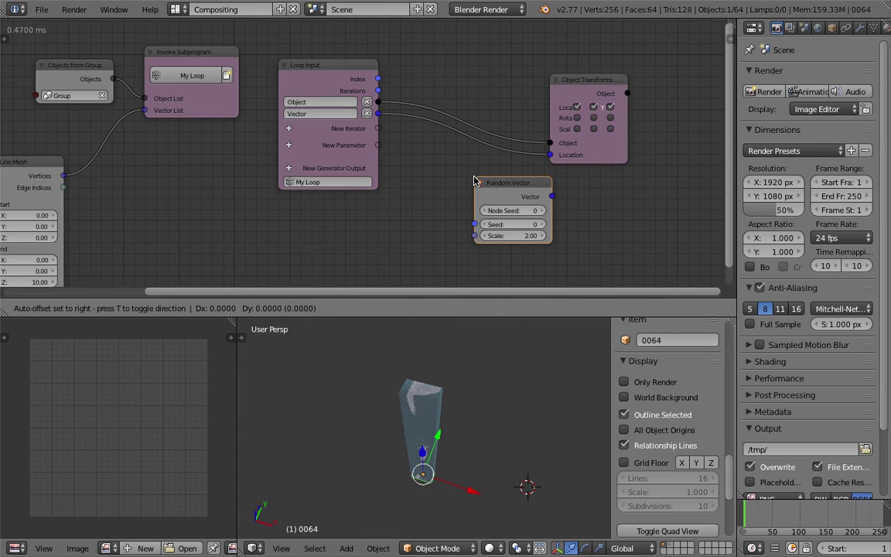
pyautogui.click(457, 184)
pyautogui.moveTo(553, 147); pyautogui.dragTo(576, 147)
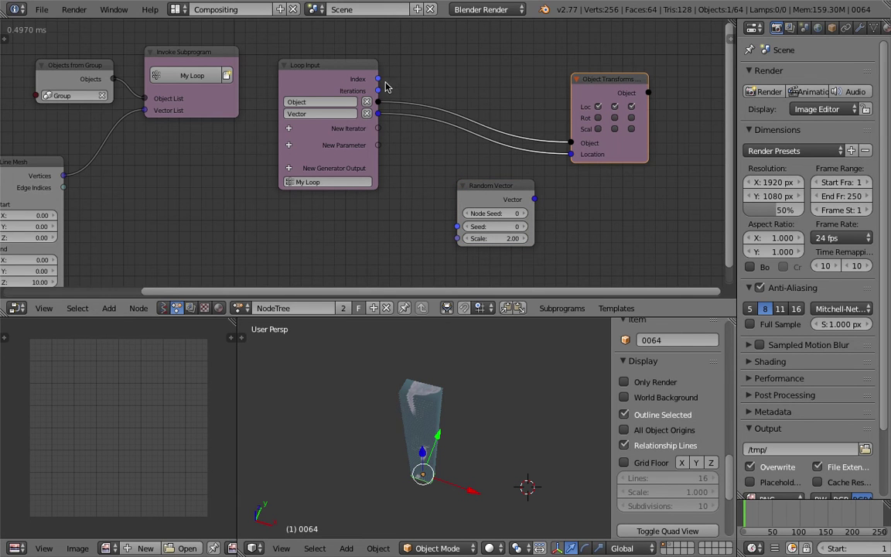
# - Connect the loop's Index output to the Random Vector seed, and space the Random Vector and Object Transforms nodes further apart
pyautogui.moveTo(377, 79); pyautogui.dragTo(457, 229)
pyautogui.click(495, 202)
pyautogui.moveTo(495, 202); pyautogui.dragTo(461, 206)
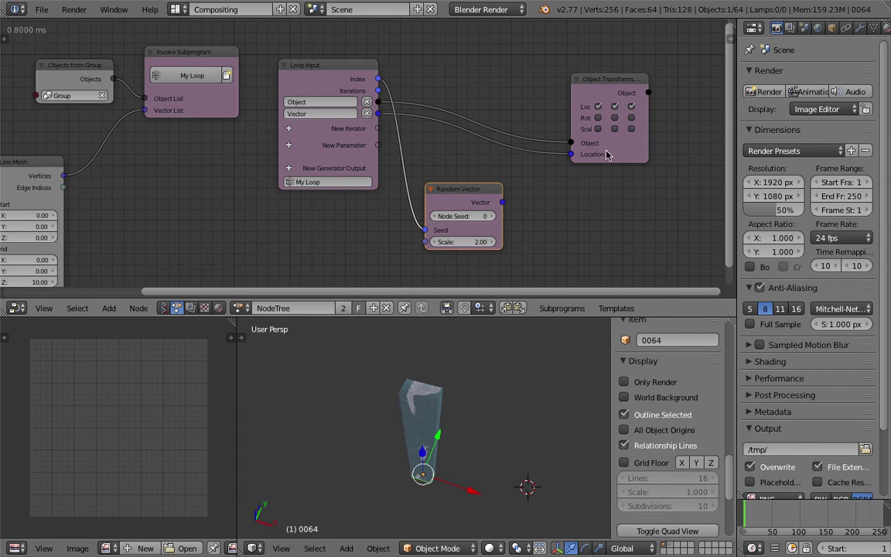
pyautogui.moveTo(644, 142); pyautogui.dragTo(676, 141)
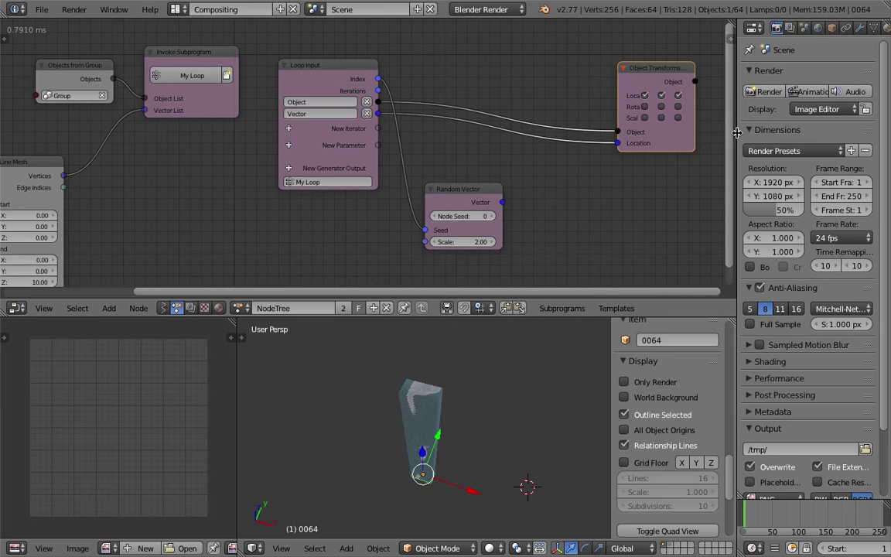
pyautogui.moveTo(743, 132); pyautogui.dragTo(753, 133)
pyautogui.click(329, 73)
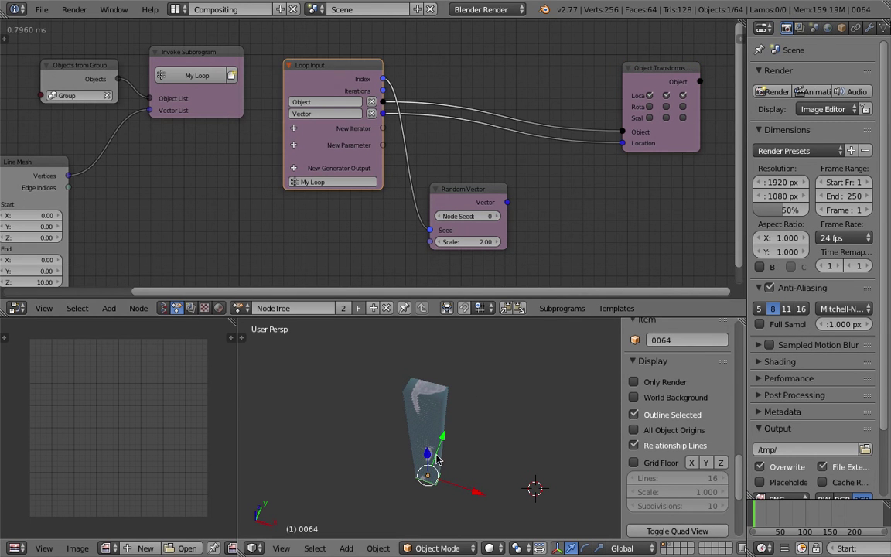
# - Insert a Vector Math node set to Add into the link from Vector to Location, and feed the Random Vector into input B
pyautogui.hotkey('shift', 'a')
pyautogui.click(565, 188)
pyautogui.write('vector ma')
pyautogui.press('Return')
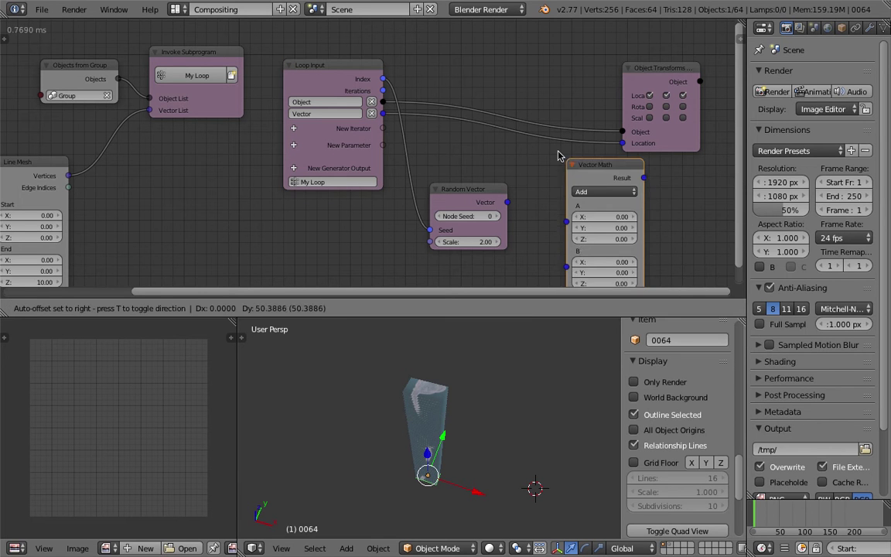
pyautogui.click(542, 139)
pyautogui.moveTo(577, 182); pyautogui.dragTo(531, 183)
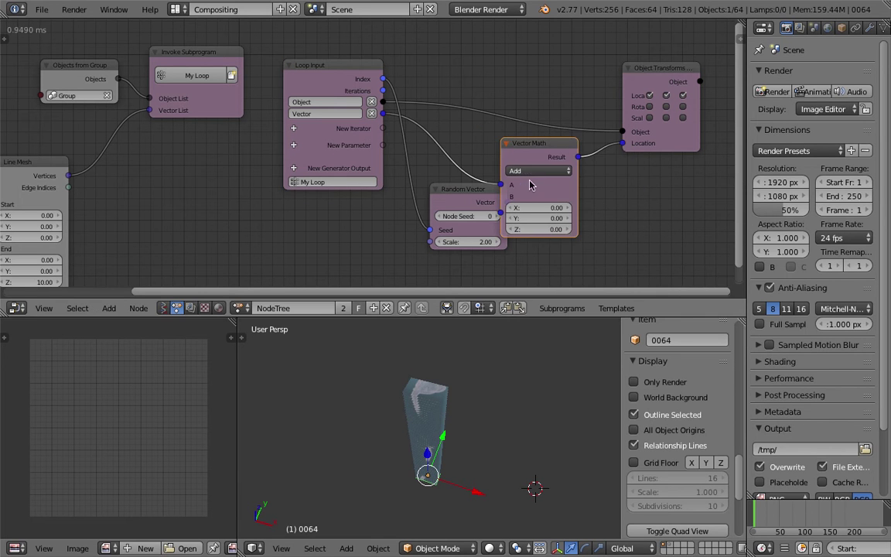
pyautogui.moveTo(471, 199); pyautogui.dragTo(501, 210)
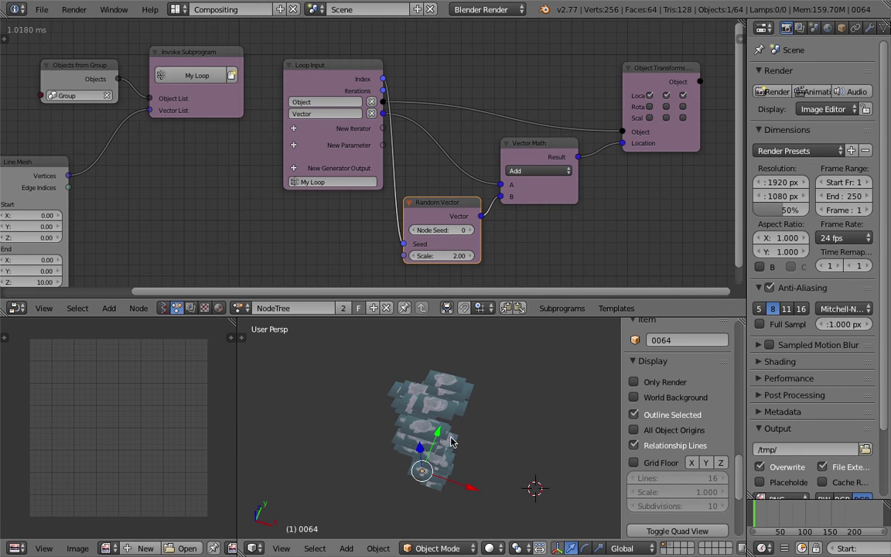
pyautogui.moveTo(480, 424); pyautogui.dragTo(479, 440, button='middle')
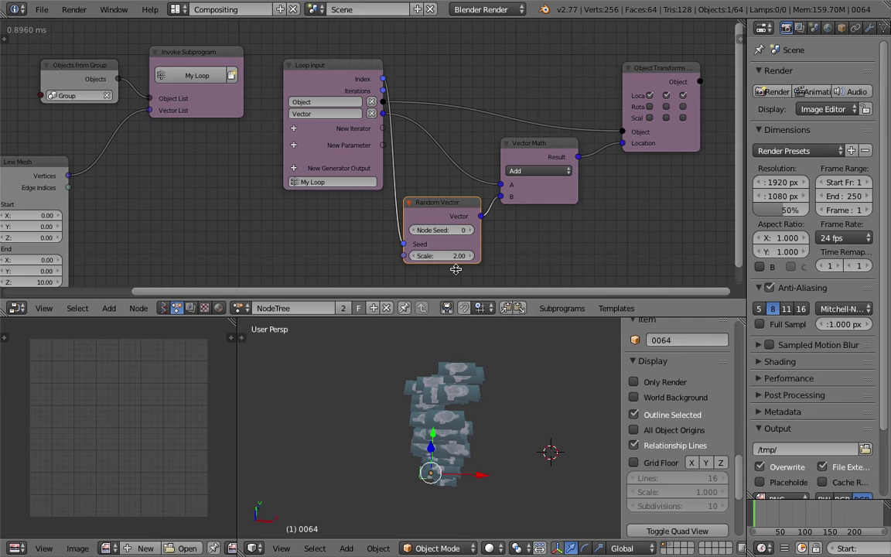
# - Set the Random Vector scale to 1.43 and spread out the Vector Math and Object Transforms nodes
pyautogui.moveTo(444, 255); pyautogui.dragTo(465, 255)
pyautogui.moveTo(557, 197); pyautogui.dragTo(577, 196)
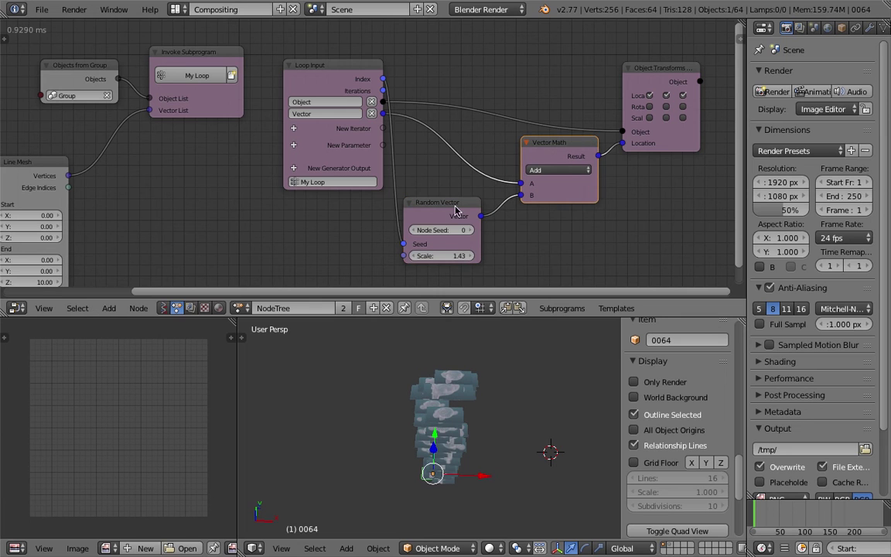
pyautogui.click(342, 76)
pyautogui.moveTo(352, 494); pyautogui.dragTo(291, 487, button='middle')
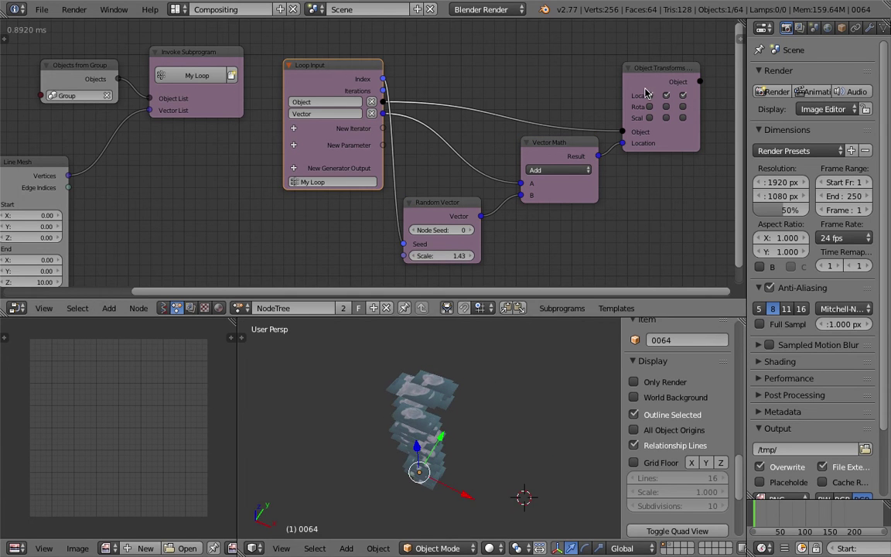
pyautogui.moveTo(656, 73); pyautogui.dragTo(548, 71, button='middle')
pyautogui.moveTo(563, 67); pyautogui.dragTo(591, 58)
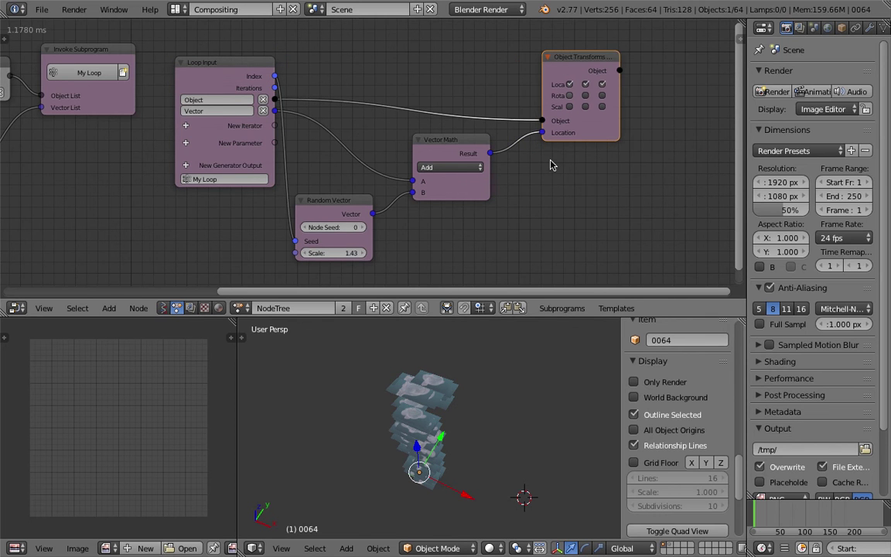
# - Add a Separate Vector node below Object Transforms and connect the Random Vector output to its Vector input
pyautogui.keyDown('shift'); pyautogui.scroll(-1, 535, 182); pyautogui.keyUp('shift')
pyautogui.hotkey('shift', 'a')
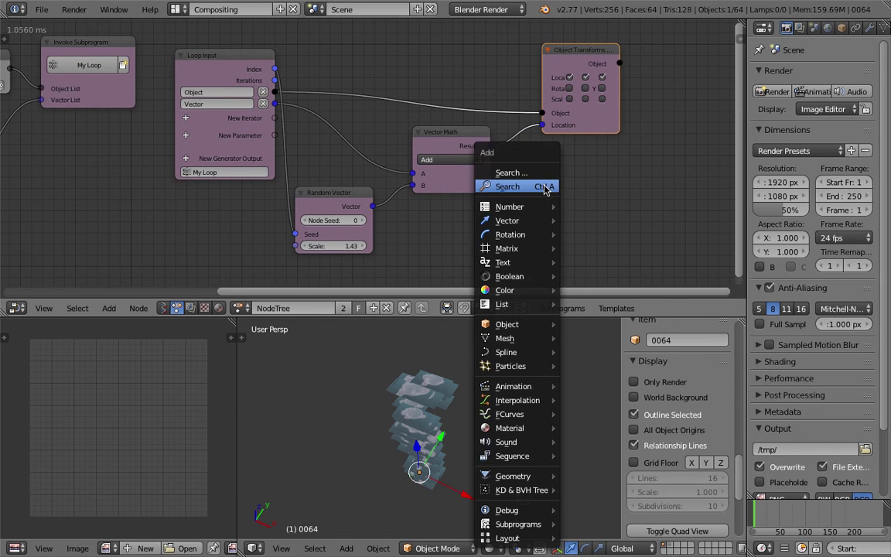
pyautogui.click(545, 187)
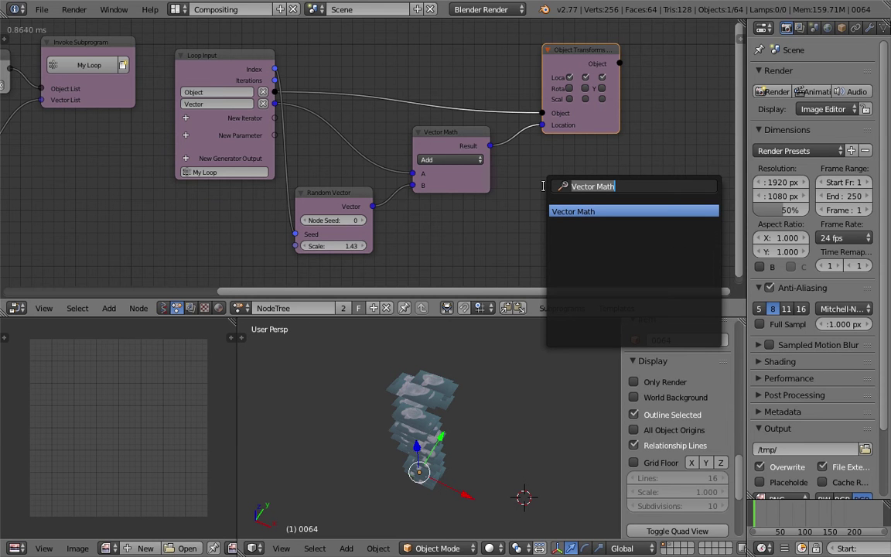
pyautogui.write('separate')
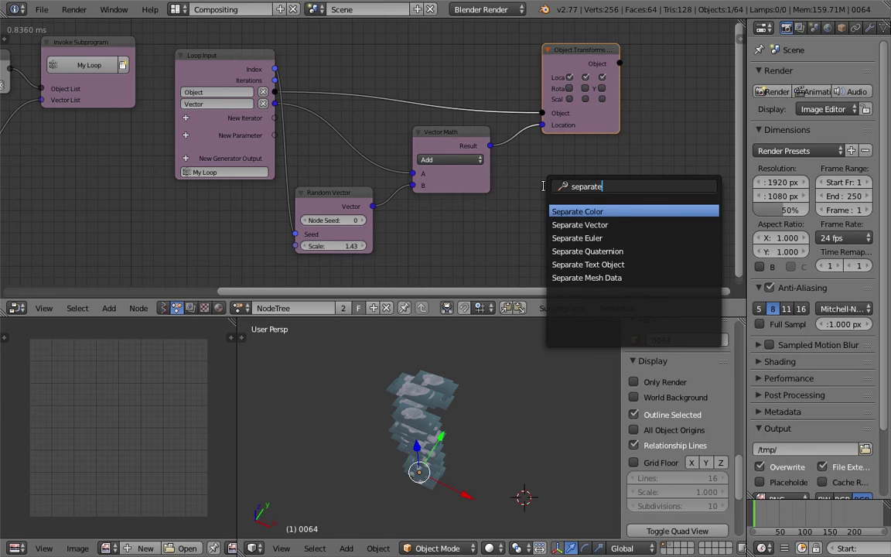
pyautogui.press('Down')
pyautogui.press('Down')
pyautogui.press('Up')
pyautogui.press('Return')
pyautogui.click(543, 189)
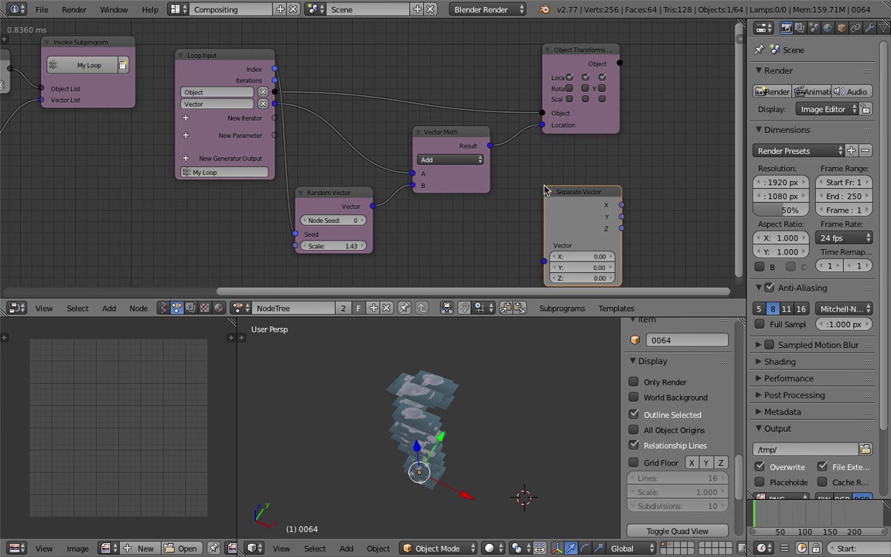
pyautogui.moveTo(373, 206); pyautogui.dragTo(544, 245)
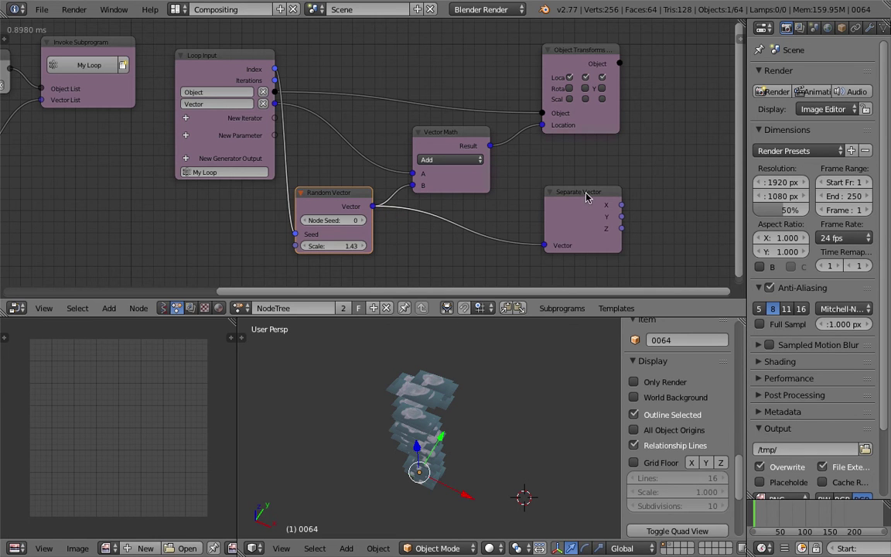
pyautogui.moveTo(583, 197); pyautogui.dragTo(566, 198)
# - Find and add a Combine Vector node, and place it beside the Separate Vector node
pyautogui.hotkey('shift', 'a')
pyautogui.click(628, 165)
pyautogui.write('combin')
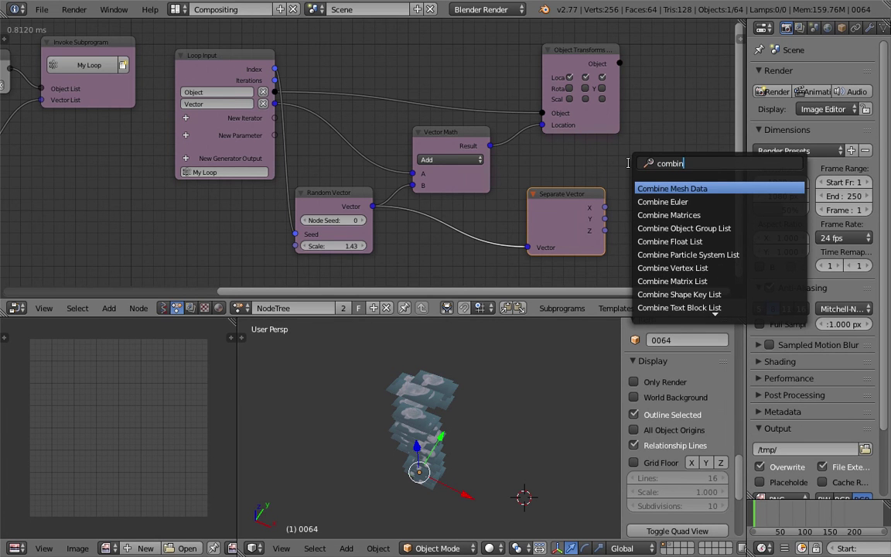
pyautogui.write('e vec')
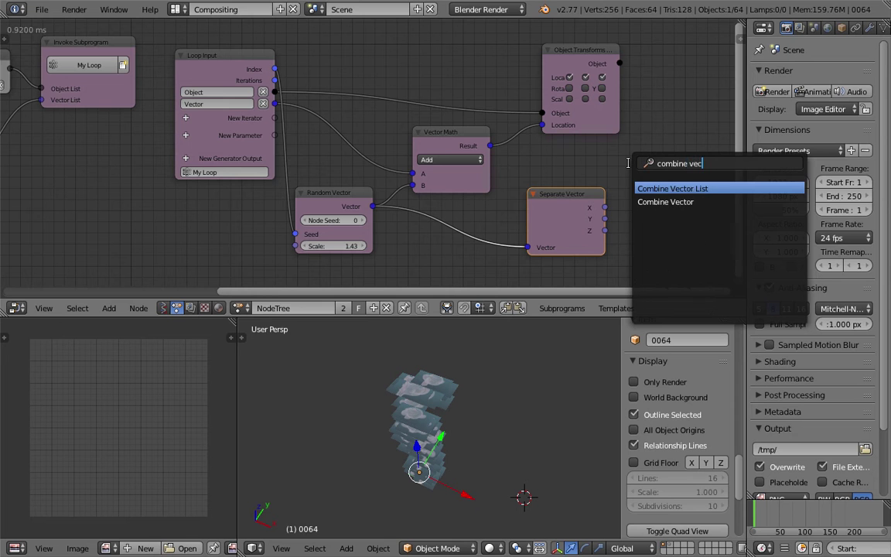
pyautogui.press('Down')
pyautogui.press('Return')
pyautogui.click(629, 166)
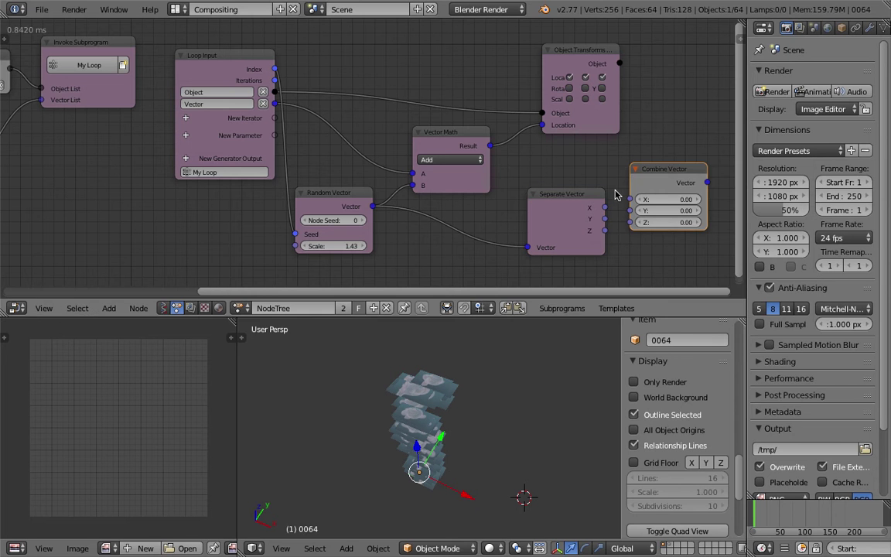
# - Route only the separated X and Y through Combine Vector into Vector Math input B, and set the Random Vector scale to 0.44
pyautogui.moveTo(581, 197); pyautogui.dragTo(629, 210)
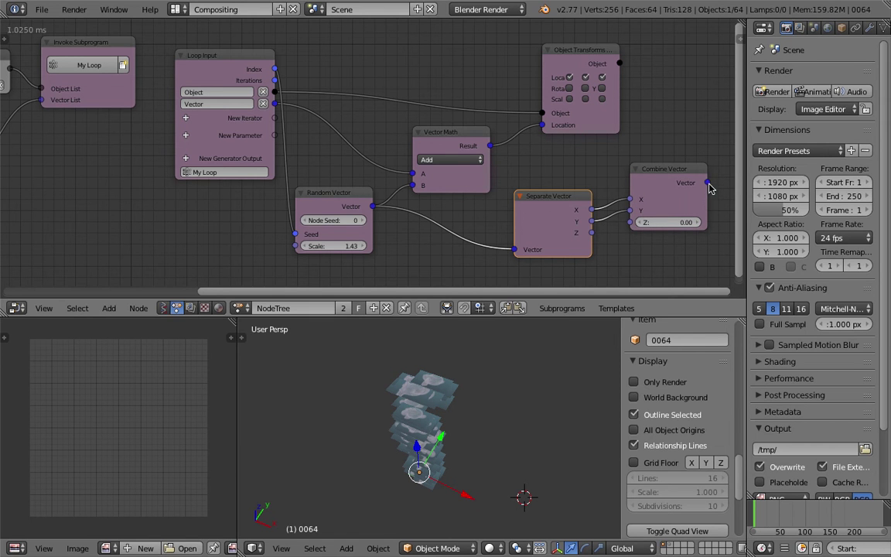
pyautogui.moveTo(665, 171); pyautogui.dragTo(416, 193)
pyautogui.moveTo(431, 392); pyautogui.dragTo(499, 350, button='middle')
pyautogui.moveTo(338, 245); pyautogui.dragTo(295, 246)
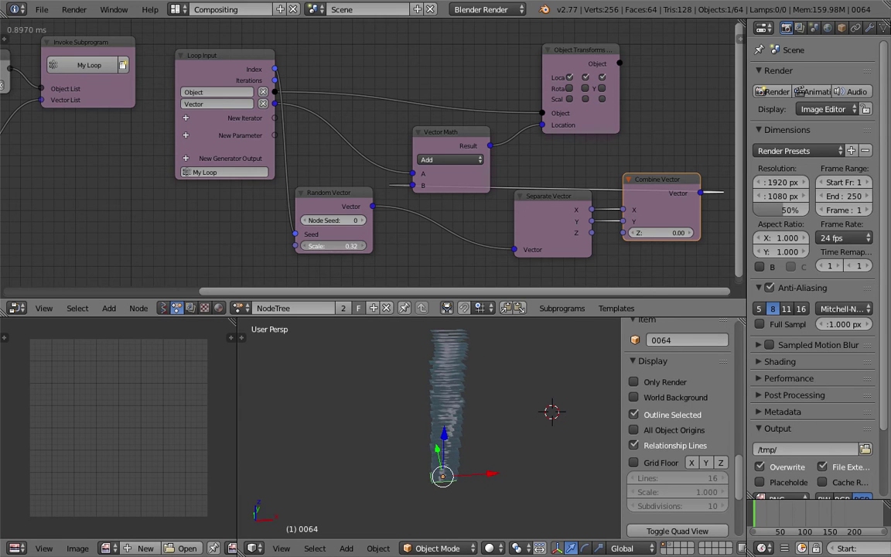
pyautogui.moveTo(459, 449); pyautogui.dragTo(424, 526, button='middle')
# - Set the Line Mesh node's End Z value to 7.48 to shorten the stack of planes
pyautogui.moveTo(316, 210); pyautogui.dragTo(450, 179, button='middle')
pyautogui.scroll(5, 379, 217)
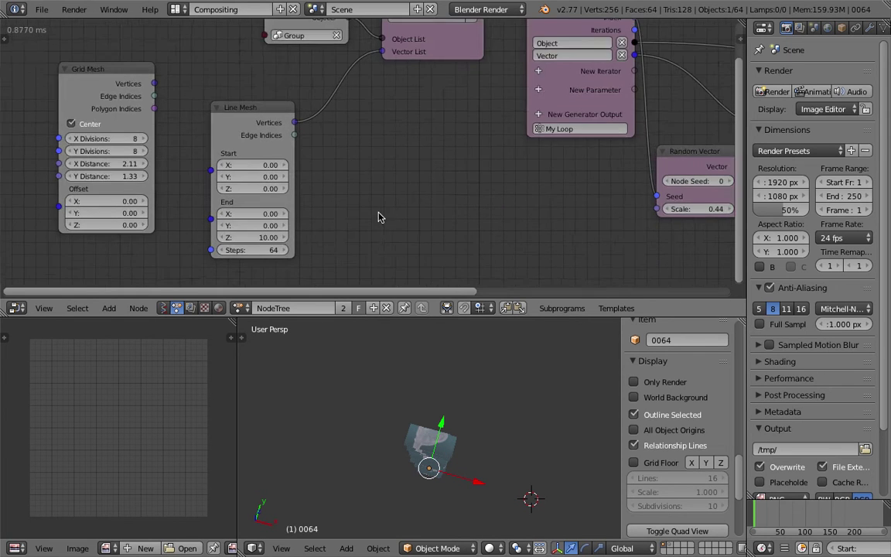
pyautogui.moveTo(359, 222); pyautogui.dragTo(359, 223, button='middle')
pyautogui.moveTo(435, 403); pyautogui.dragTo(413, 354, button='middle')
pyautogui.moveTo(345, 222); pyautogui.dragTo(380, 172, button='middle')
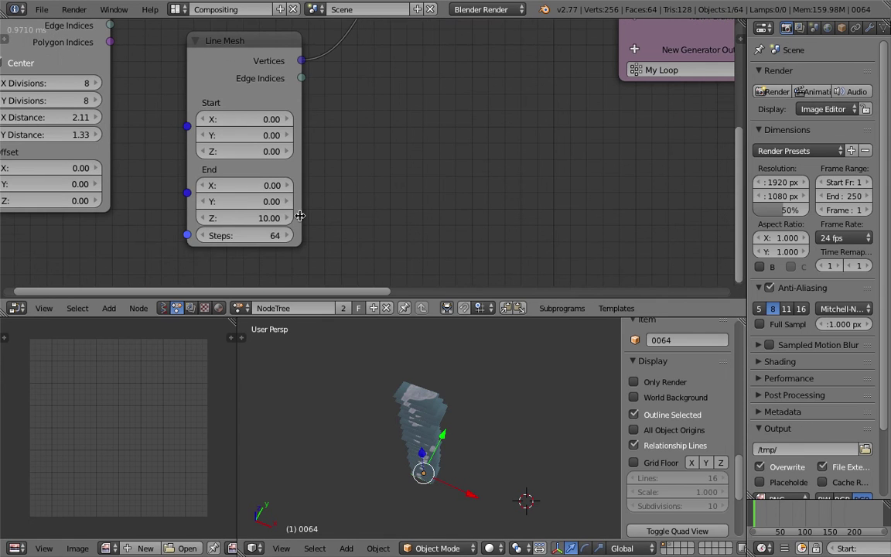
pyautogui.moveTo(273, 219); pyautogui.dragTo(255, 218)
pyautogui.moveTo(321, 326); pyautogui.dragTo(376, 414, button='middle')
pyautogui.click(535, 400)
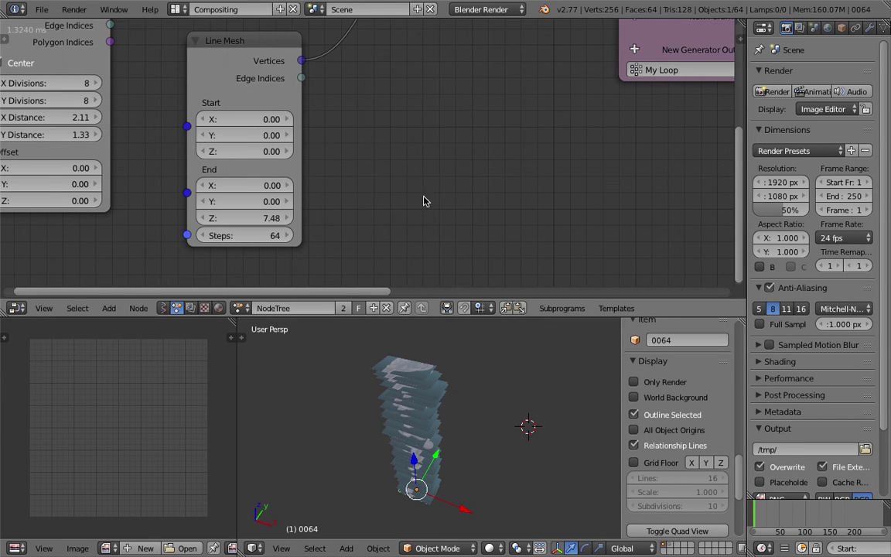
# - Reposition the Line Mesh node directly beneath the Objects from Group node
pyautogui.scroll(-4, 429, 184)
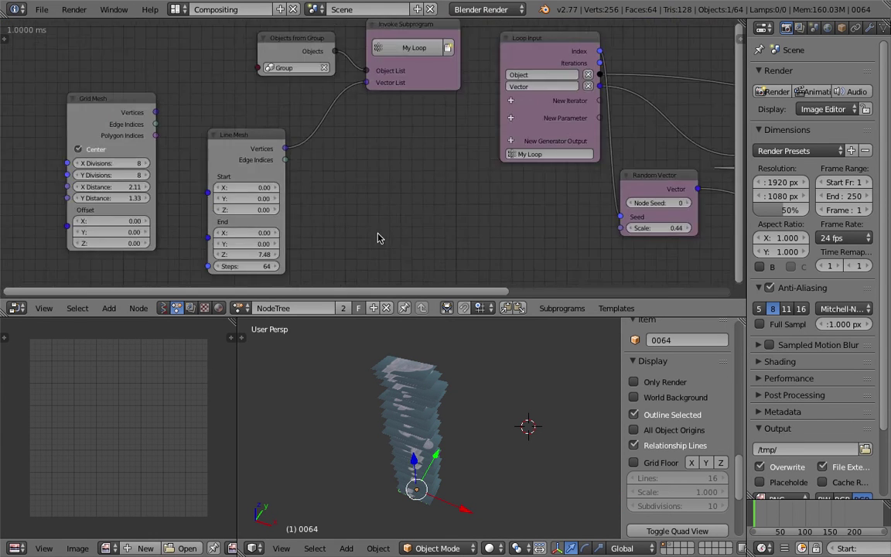
pyautogui.moveTo(275, 140); pyautogui.dragTo(311, 127)
pyautogui.moveTo(377, 159); pyautogui.dragTo(360, 165, button='middle')
pyautogui.moveTo(456, 428); pyautogui.dragTo(424, 433, button='middle')
pyautogui.moveTo(456, 66); pyautogui.dragTo(316, 73, button='middle')
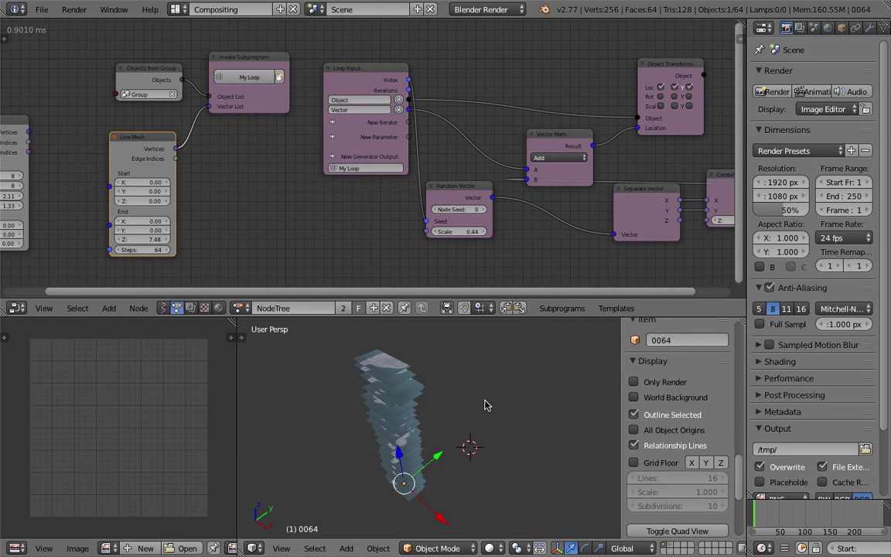
# - Arrange the Separate Vector and Combine Vector nodes side by side below the Vector Math node
pyautogui.moveTo(459, 248); pyautogui.dragTo(399, 244, button='middle')
pyautogui.moveTo(538, 154); pyautogui.dragTo(469, 151, button='middle')
pyautogui.moveTo(590, 181); pyautogui.dragTo(439, 242)
pyautogui.rightClick(516, 220)
pyautogui.moveTo(598, 214); pyautogui.dragTo(540, 244)
pyautogui.moveTo(441, 377); pyautogui.dragTo(490, 373, button='middle')
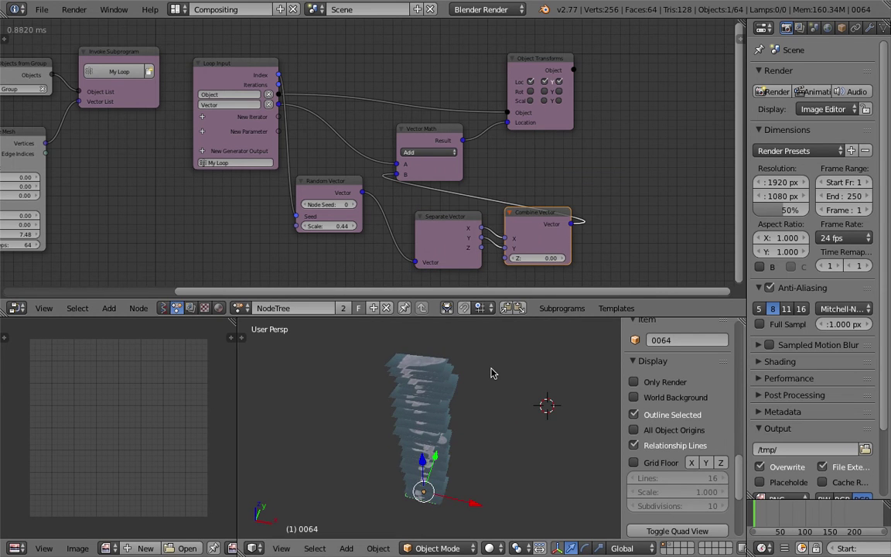
# - Connect the Grid Mesh Vertices output to the My Loop node's Vector List input in place of the Line Mesh
pyautogui.moveTo(161, 187); pyautogui.dragTo(437, 174, button='middle')
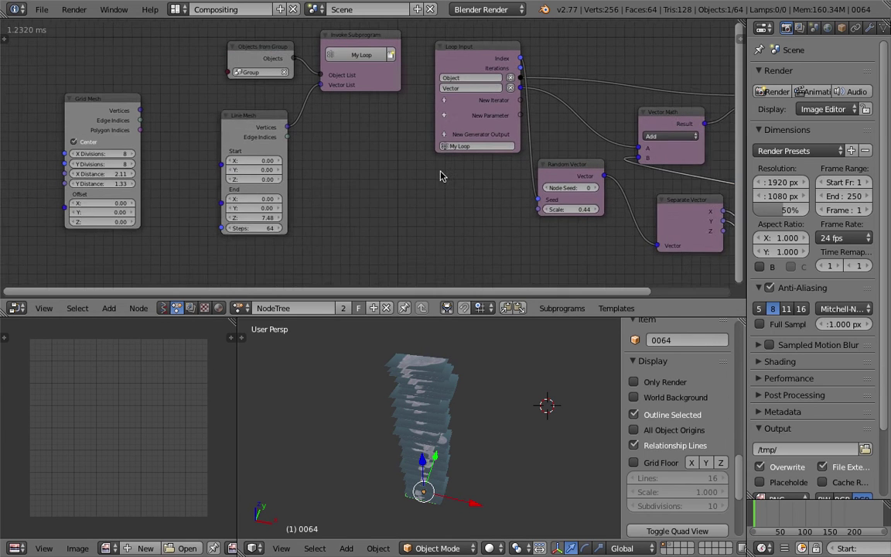
pyautogui.moveTo(172, 113); pyautogui.dragTo(352, 92)
pyautogui.moveTo(471, 425); pyautogui.dragTo(495, 473, button='middle')
pyautogui.scroll(-3, 487, 477)
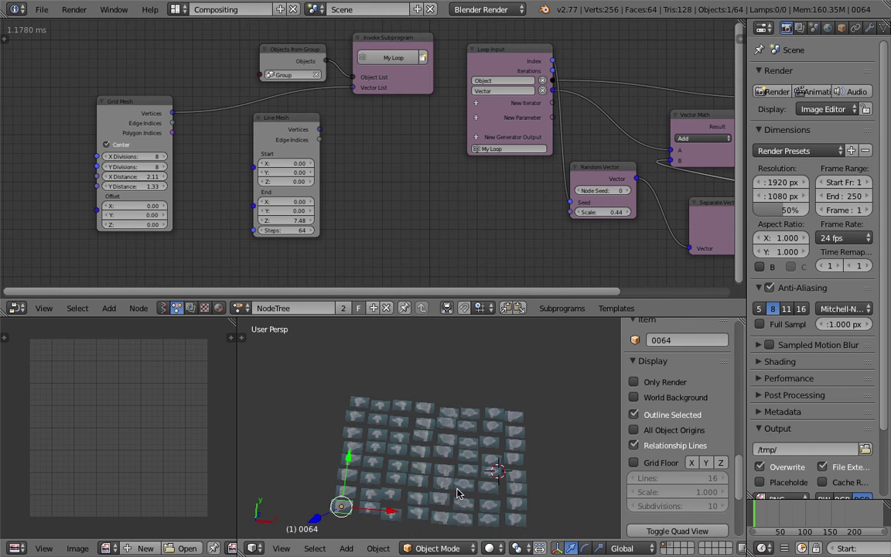
pyautogui.moveTo(399, 388); pyautogui.dragTo(462, 456, button='middle')
# - Delete the Random Vector, Vector Math, Separate Vector and Combine Vector nodes from the loop
pyautogui.moveTo(486, 182); pyautogui.dragTo(337, 179, button='middle')
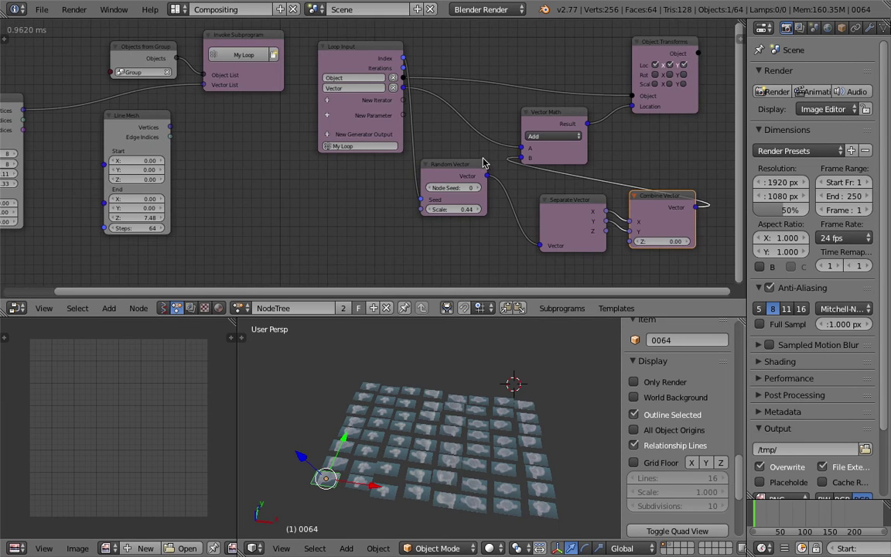
pyautogui.moveTo(483, 155); pyautogui.dragTo(360, 151, button='middle')
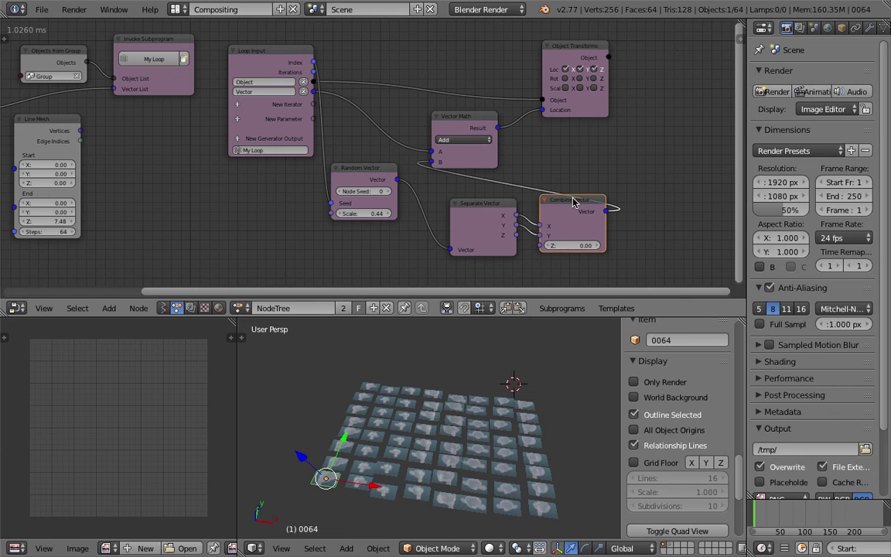
pyautogui.click(347, 172)
pyautogui.press('x')
pyautogui.click(453, 119)
pyautogui.press('x')
pyautogui.click(479, 201)
pyautogui.press('x')
pyautogui.click(566, 202)
pyautogui.press('x')
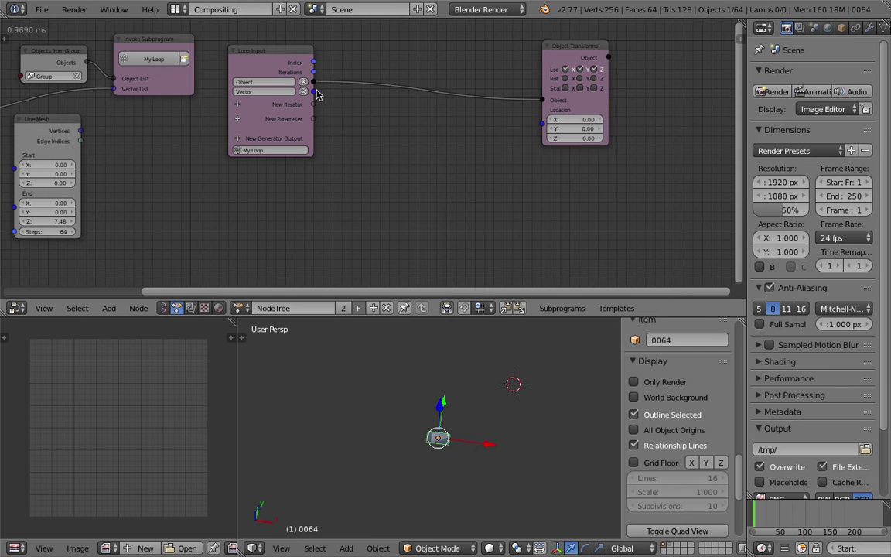
# - Connect the Loop Input Vector output to the Object Transforms Location input and move the two nodes closer together
pyautogui.moveTo(542, 125); pyautogui.dragTo(314, 91)
pyautogui.moveTo(566, 56); pyautogui.dragTo(437, 77)
pyautogui.moveTo(300, 59); pyautogui.dragTo(364, 64)
# - Scrub the timeline to frame 16, then play the animation to check the image planes and stop at frame 41
pyautogui.moveTo(462, 396); pyautogui.dragTo(488, 427, button='middle')
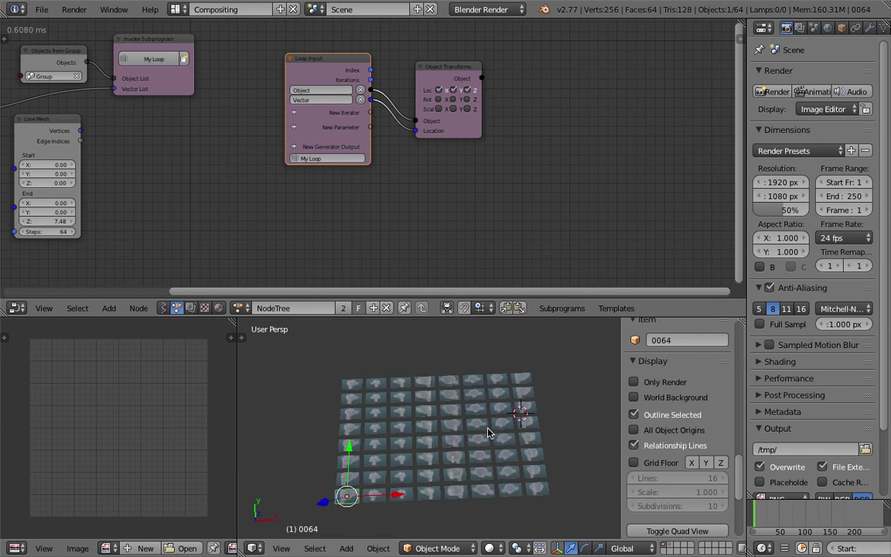
pyautogui.scroll(1, 488, 426)
pyautogui.moveTo(754, 513); pyautogui.dragTo(772, 520)
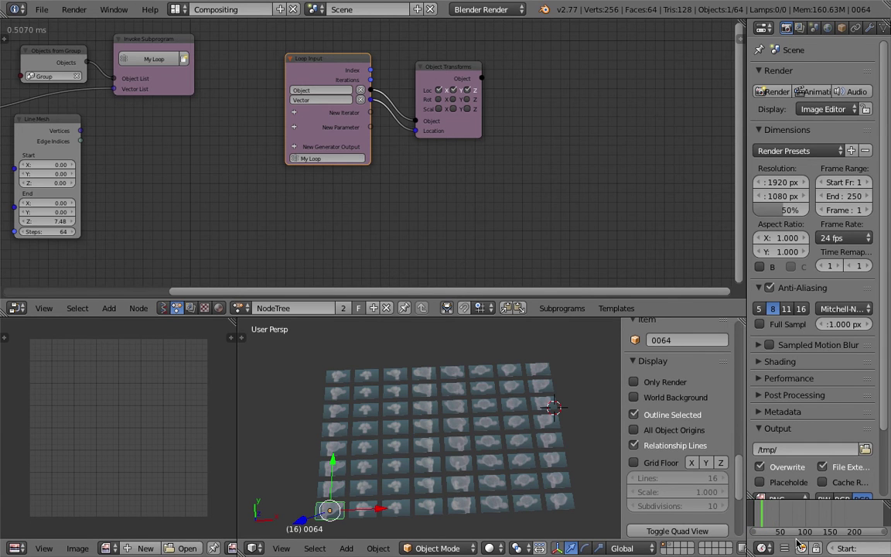
pyautogui.scroll(-5, 826, 550)
pyautogui.scroll(-2, 850, 550)
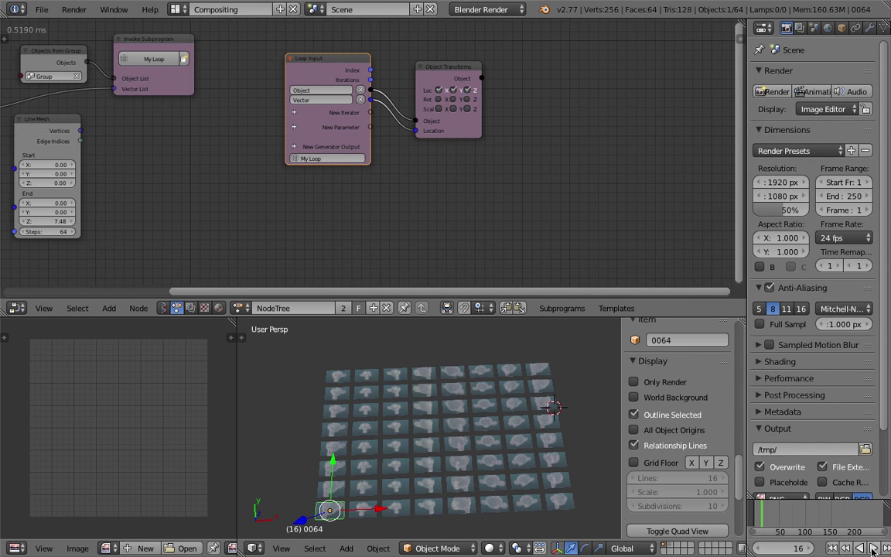
pyautogui.click(869, 548)
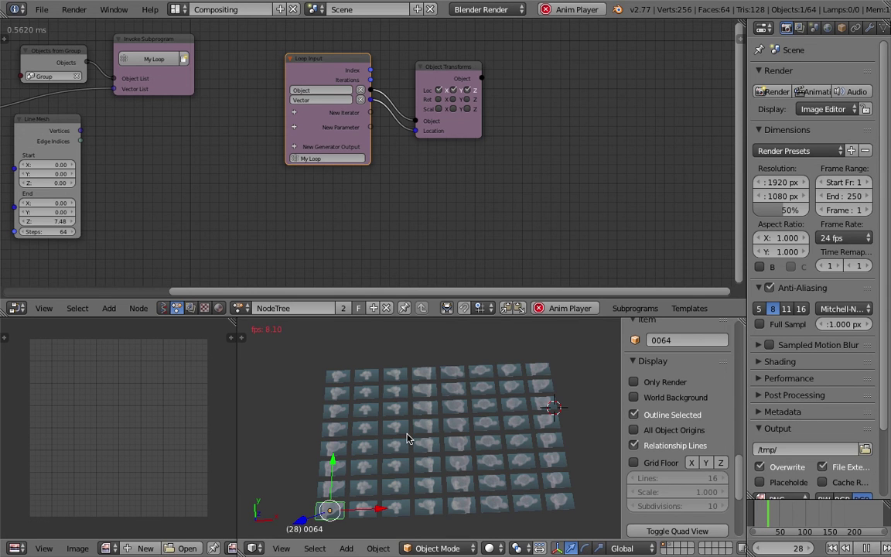
pyautogui.click(867, 547)
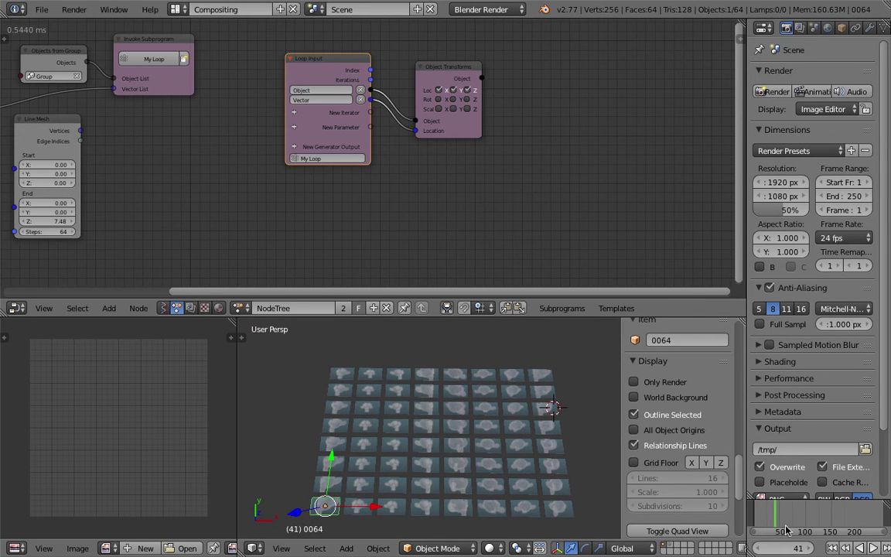
# - Select the plane at the grid's upper-left corner in the 3D view
pyautogui.rightClick(349, 375)
pyautogui.moveTo(407, 387); pyautogui.dragTo(421, 400, button='middle')
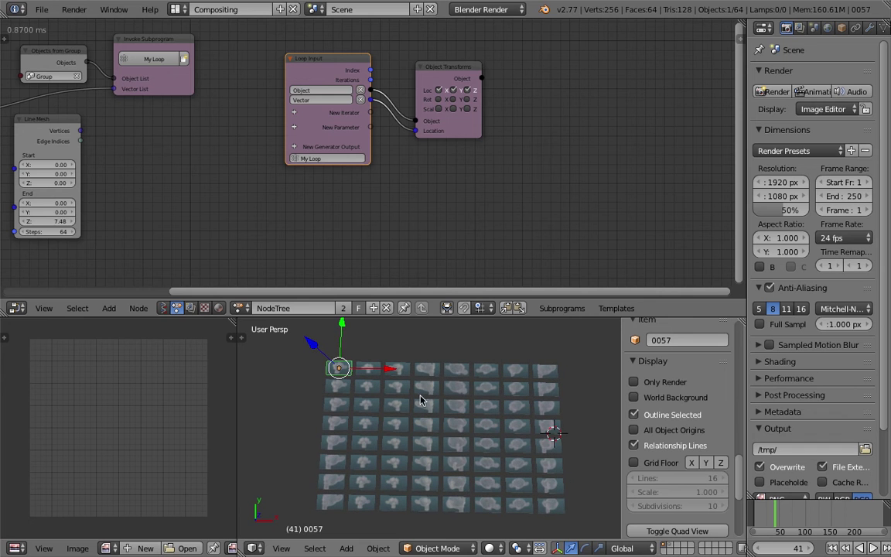
# - Widen the Properties editor to give its render settings more room
pyautogui.click(563, 352)
pyautogui.keyDown('shift'); pyautogui.moveTo(581, 362); pyautogui.dragTo(571, 361, button='middle'); pyautogui.keyUp('shift')
pyautogui.click(571, 358)
pyautogui.moveTo(749, 89); pyautogui.dragTo(699, 68)
# - Change the UV/Image Editor area into a Text Editor, create a new text block, and widen the area
pyautogui.click(15, 548)
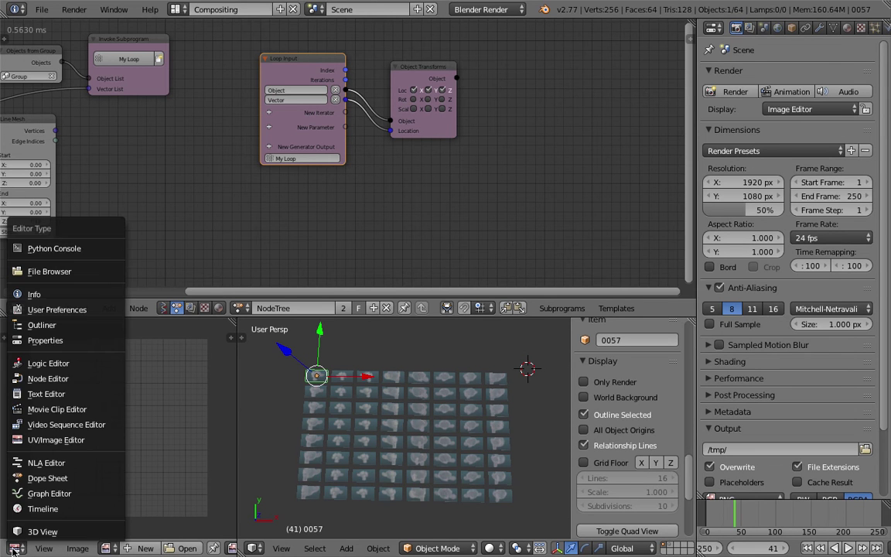
pyautogui.click(47, 393)
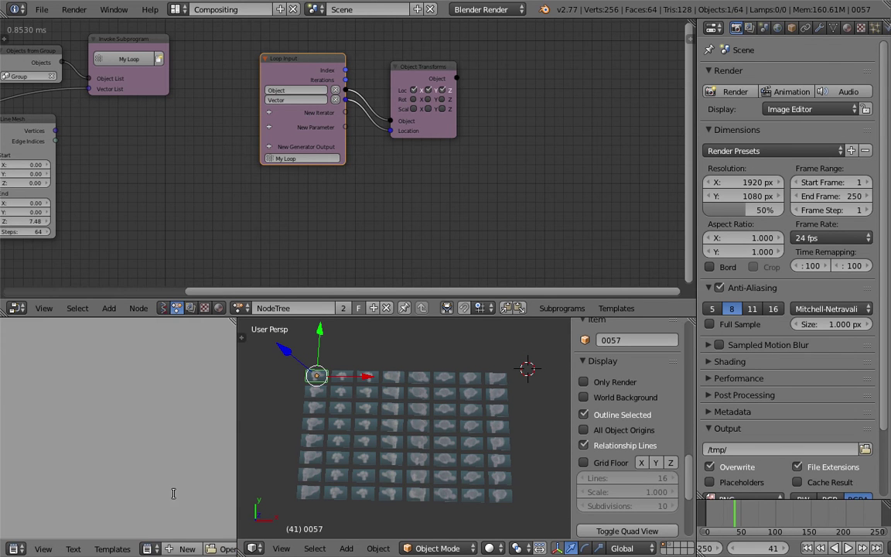
pyautogui.click(185, 548)
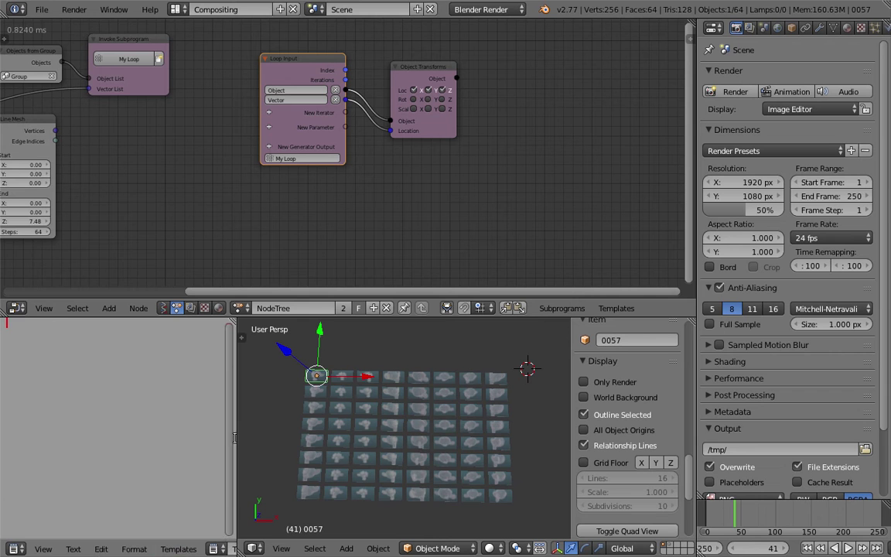
pyautogui.moveTo(236, 437); pyautogui.dragTo(277, 437)
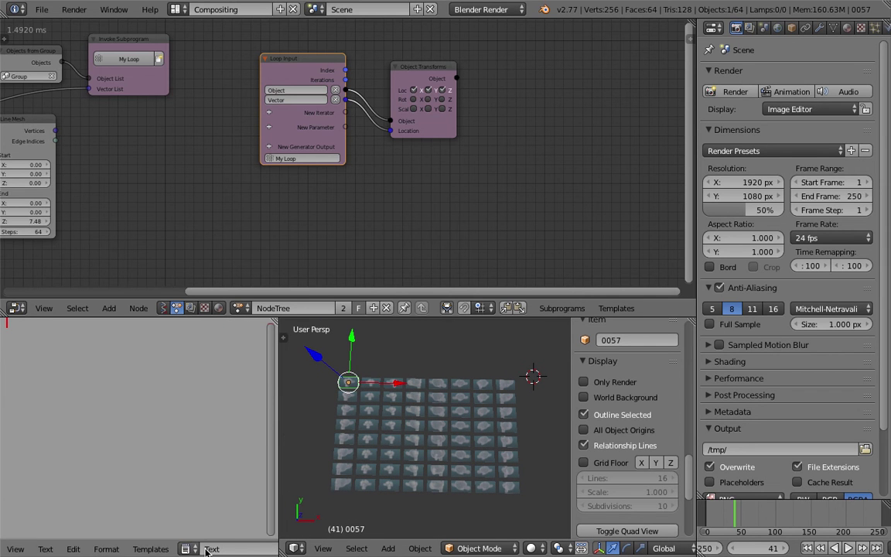
pyautogui.scroll(-3, 207, 549)
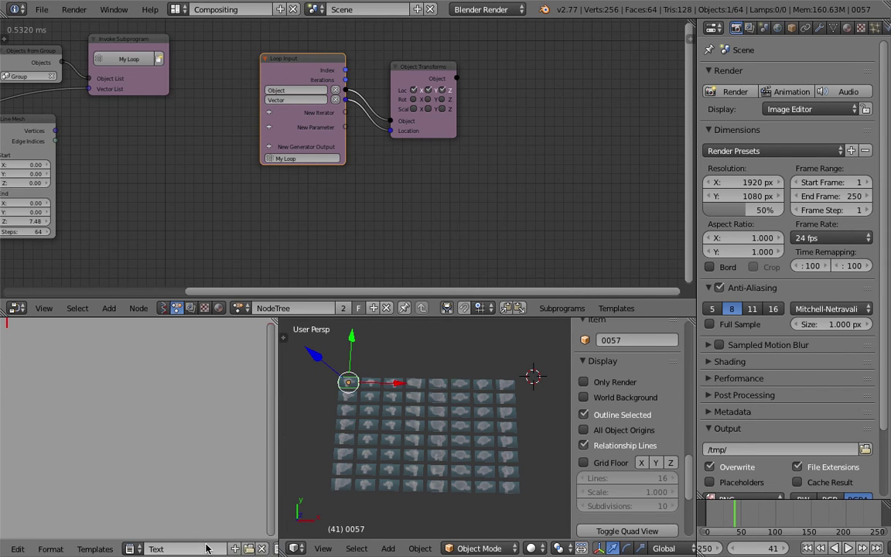
pyautogui.scroll(1, 444, 401)
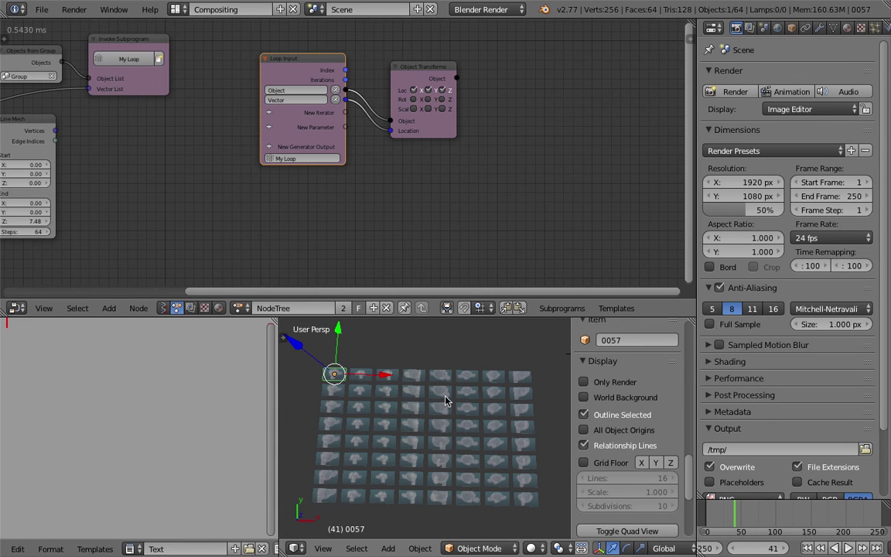
# - Show the texture settings of plane 0057, widening the Properties editor and collapsing the 3D view's sidebar
pyautogui.click(848, 28)
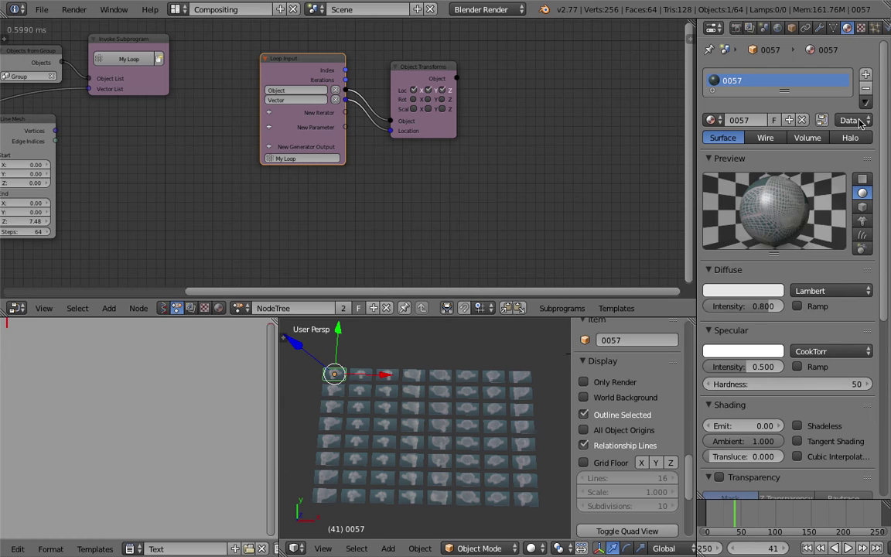
pyautogui.click(860, 28)
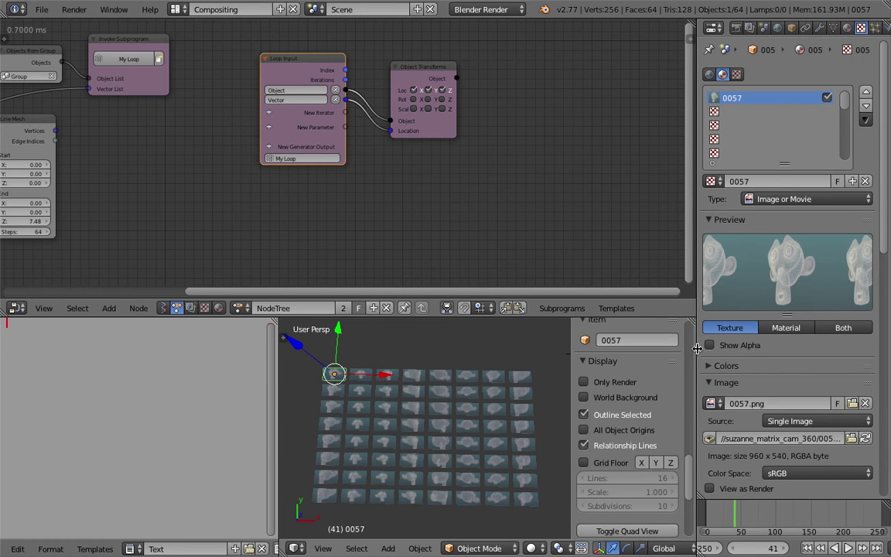
pyautogui.moveTo(697, 347); pyautogui.dragTo(666, 348)
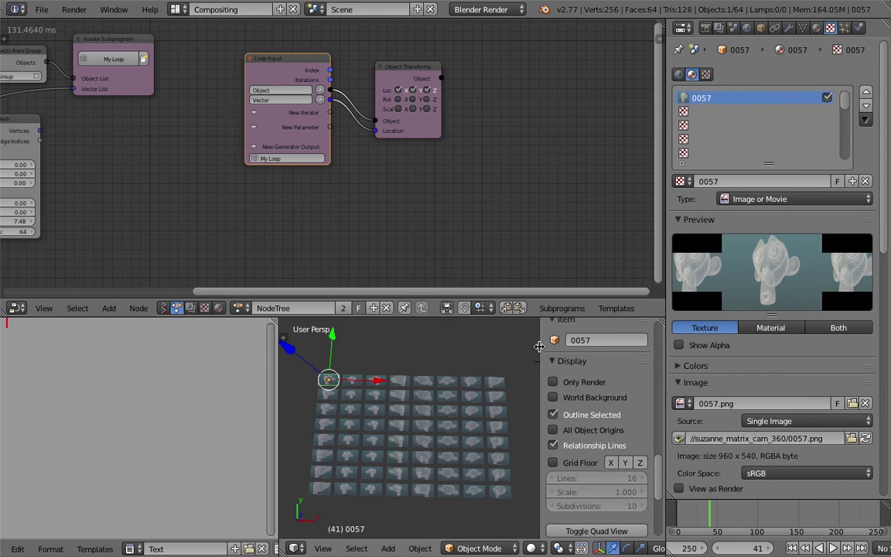
pyautogui.moveTo(538, 347); pyautogui.dragTo(684, 346)
pyautogui.moveTo(508, 384); pyautogui.dragTo(508, 395, button='middle')
pyautogui.scroll(-1, 508, 395)
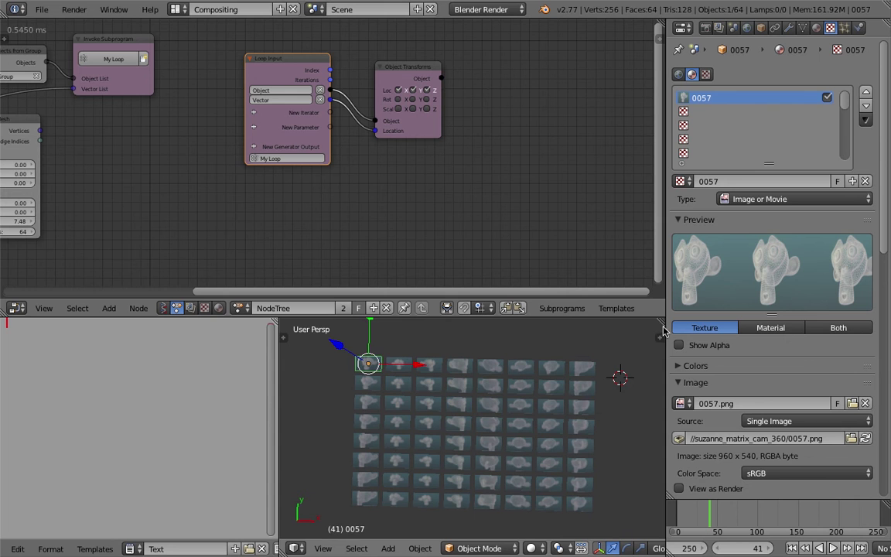
pyautogui.moveTo(661, 332); pyautogui.dragTo(644, 332)
# - Select several planes across the grid, including its corner planes, and compare the image texture assigned to each
pyautogui.rightClick(391, 373)
pyautogui.rightClick(418, 375)
pyautogui.moveTo(368, 412); pyautogui.dragTo(370, 416, button='middle')
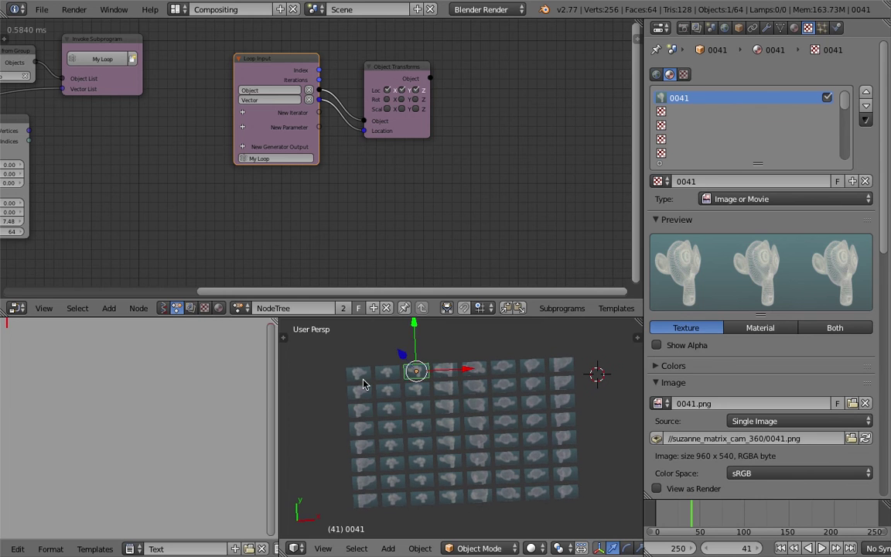
pyautogui.rightClick(364, 383)
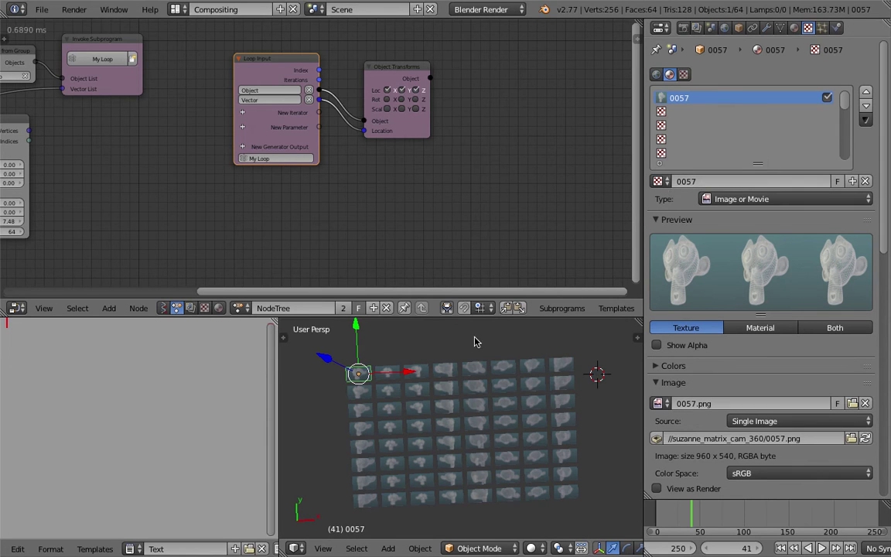
pyautogui.moveTo(442, 434)
pyautogui.mouseDown(button='middle')
pyautogui.moveTo(441, 425)
pyautogui.moveTo(456, 426)
pyautogui.mouseUp(button='middle')
pyautogui.click(597, 424)
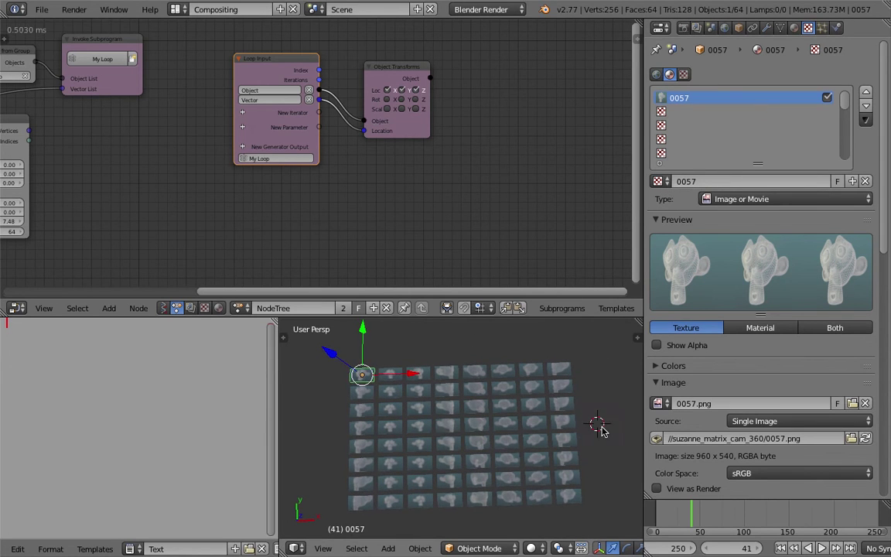
pyautogui.moveTo(587, 425); pyautogui.dragTo(567, 413, button='middle')
pyautogui.click(309, 417)
pyautogui.moveTo(388, 415); pyautogui.dragTo(419, 411, button='middle')
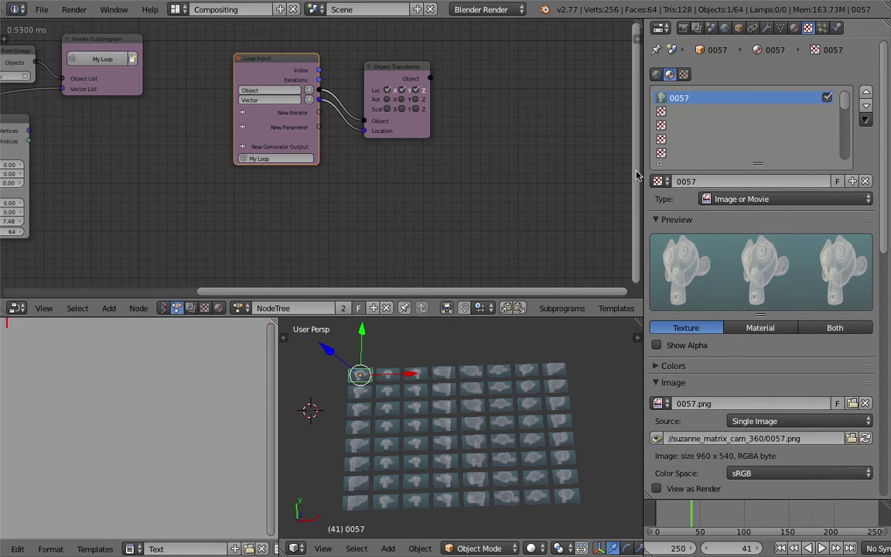
pyautogui.rightClick(387, 376)
pyautogui.rightClick(555, 371)
pyautogui.rightClick(569, 497)
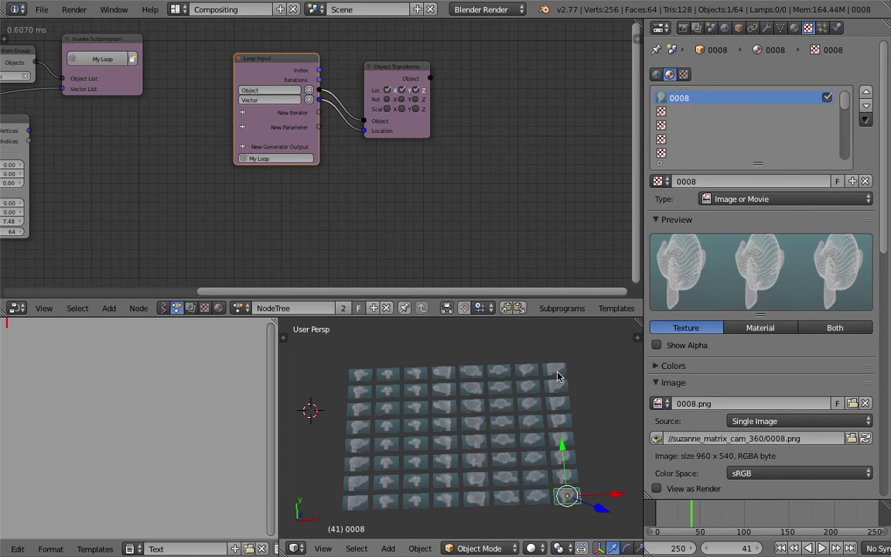
# - Select plane 0001 in the grid's upper corner and set its texture image source to Image Sequence
pyautogui.rightClick(558, 373)
pyautogui.moveTo(575, 393); pyautogui.dragTo(574, 402, button='middle')
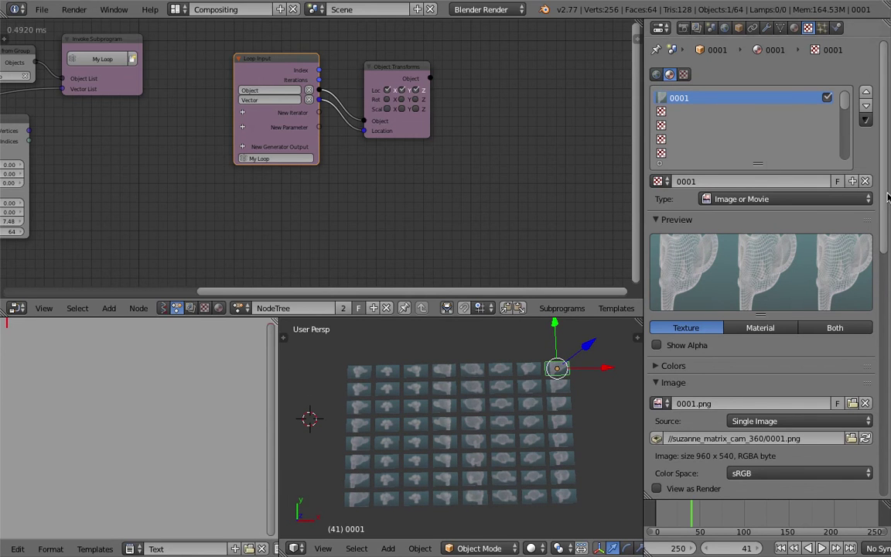
pyautogui.scroll(-5, 777, 288)
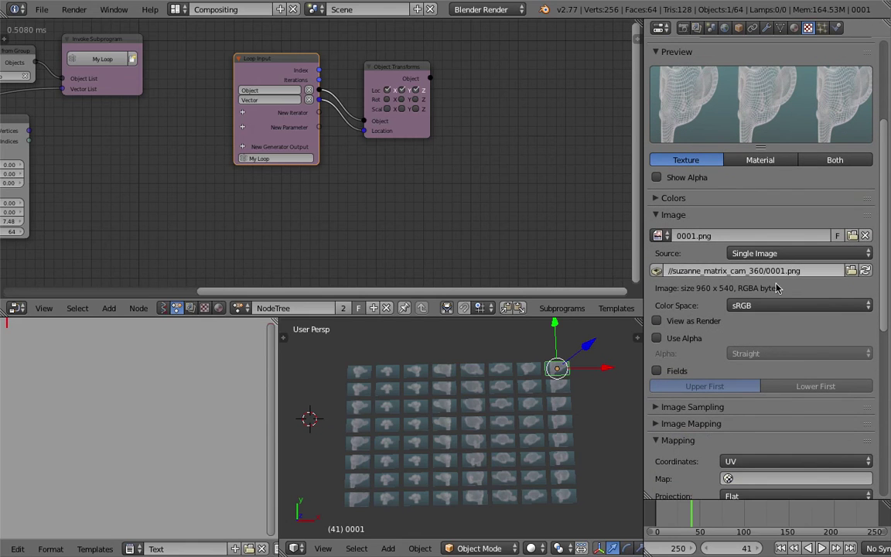
pyautogui.click(768, 253)
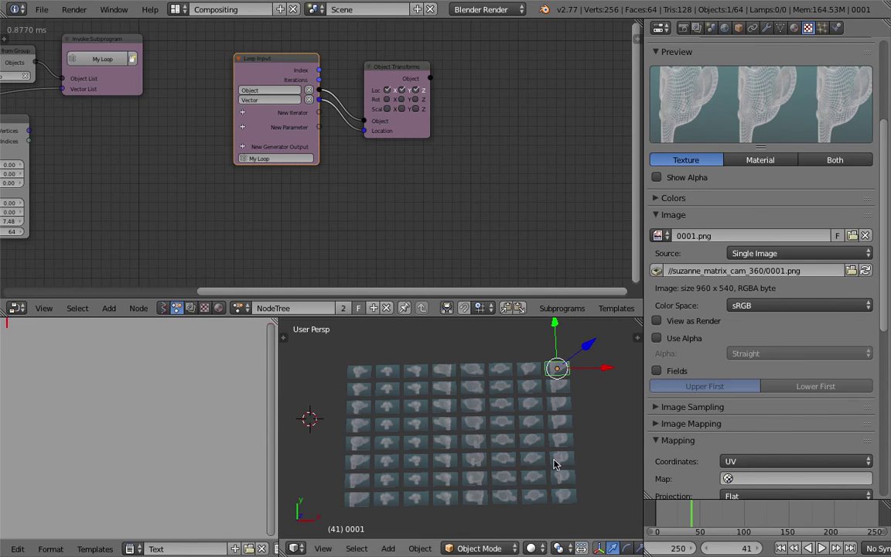
pyautogui.click(750, 256)
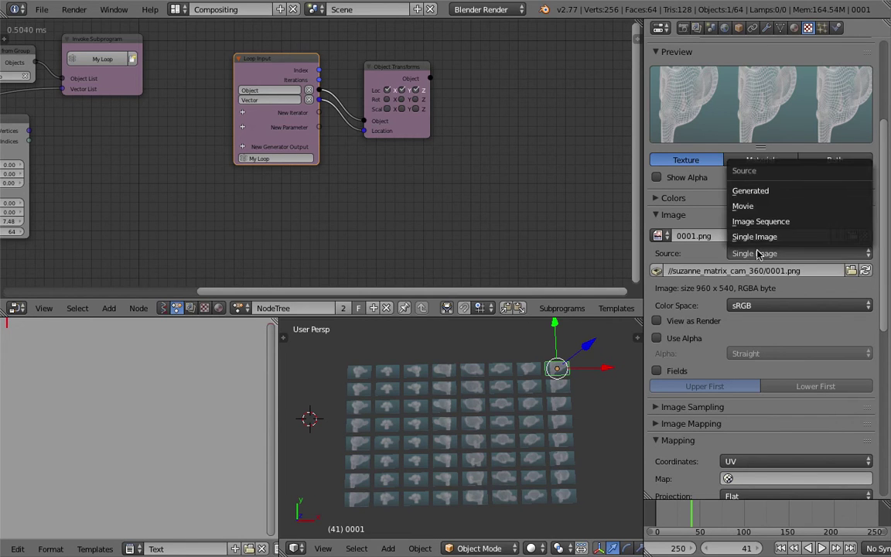
pyautogui.click(768, 222)
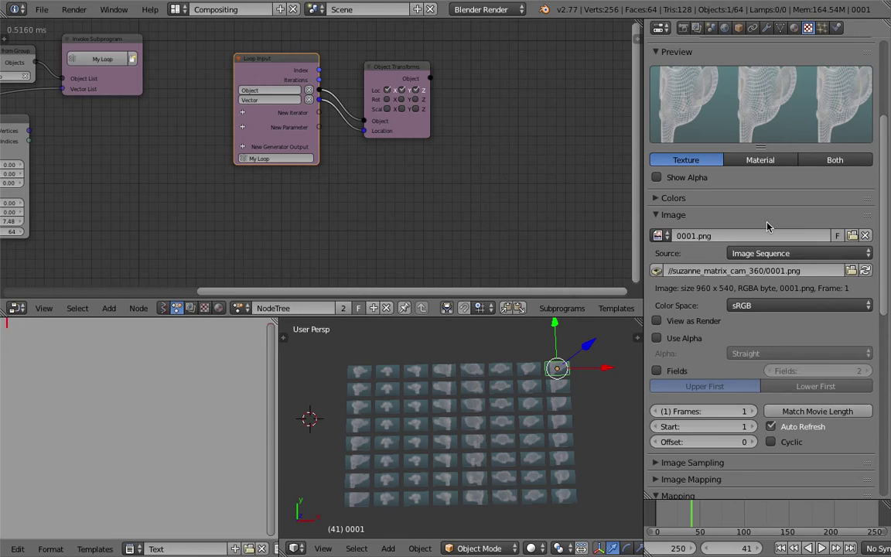
# - Expand the Info log and copy its line bpy.data.images["0001.png"].source = 'SEQUENCE' into the empty text block, widening the Text Editor
pyautogui.moveTo(539, 18); pyautogui.dragTo(535, 84)
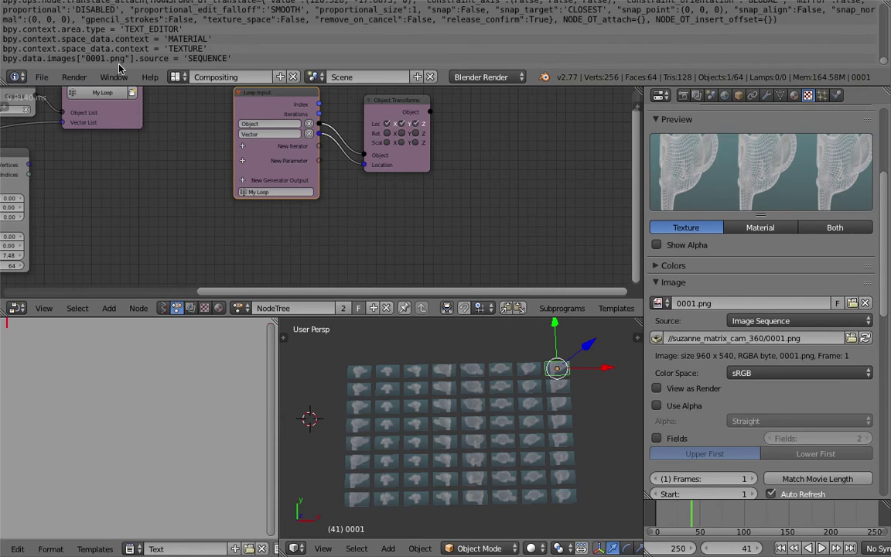
pyautogui.rightClick(156, 58)
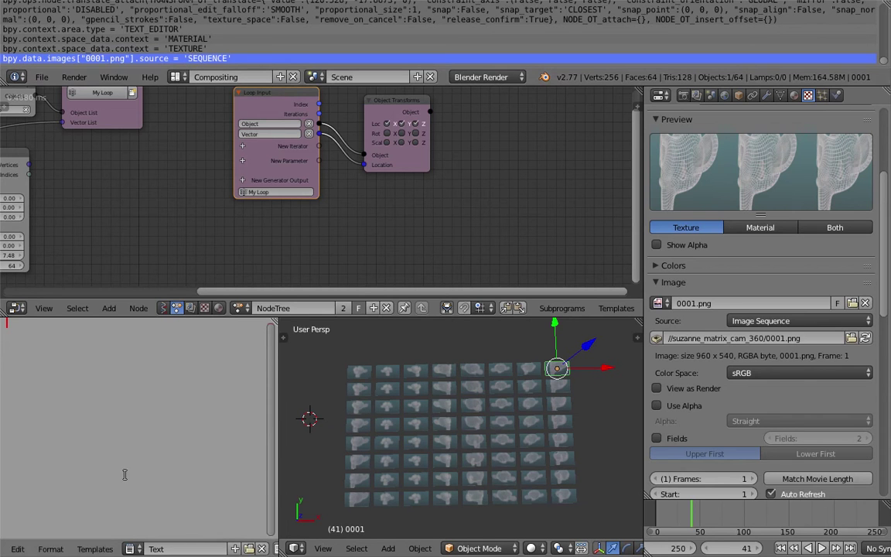
pyautogui.write('bpy.data.images["0001.png"].source = \'SEQUENCE\'')
pyautogui.moveTo(278, 374); pyautogui.dragTo(311, 374)
# - Insert "import bpy" above the copied line and turn on line numbers and syntax highlighting
pyautogui.click(8, 323)
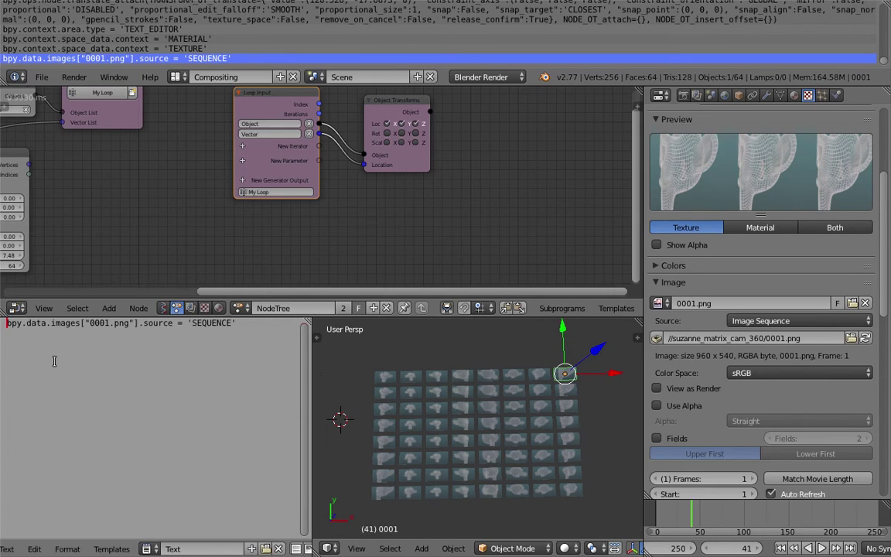
pyautogui.press('Return')
pyautogui.press('Return')
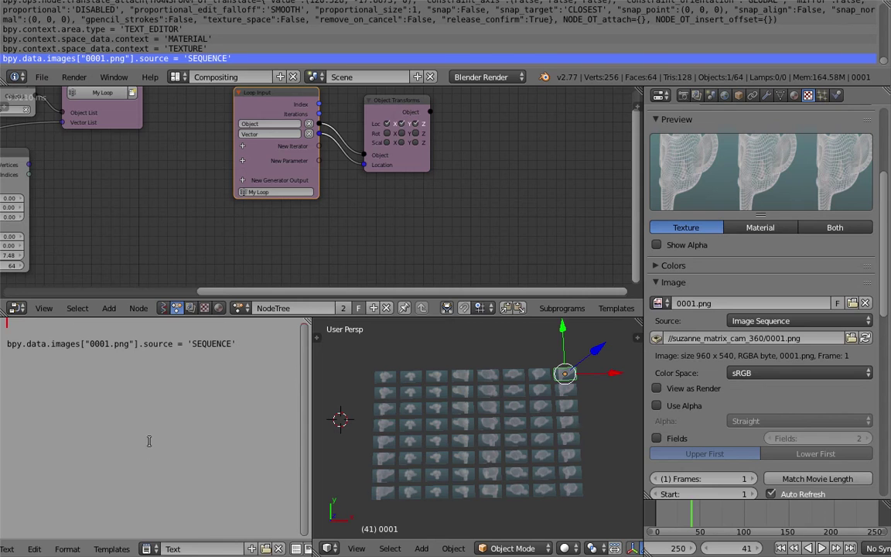
pyautogui.write('import bpy')
pyautogui.scroll(-3, 263, 549)
pyautogui.click(254, 548)
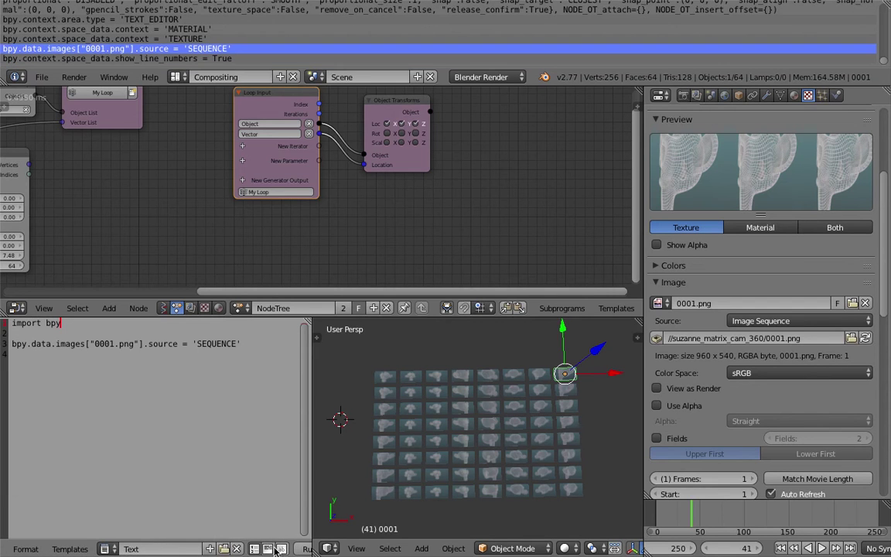
pyautogui.click(281, 549)
# - Add the line "all_images = bpy.data.images" between the import and the copied source line
pyautogui.press('Down')
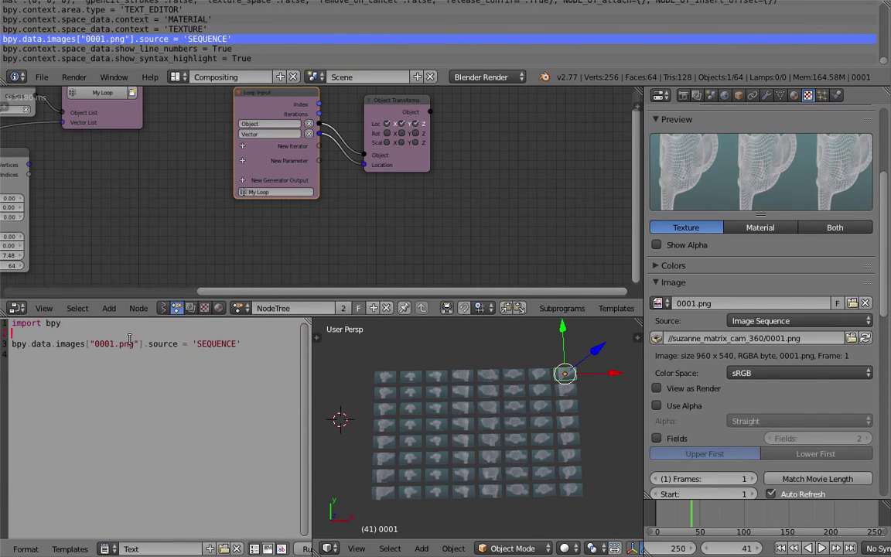
pyautogui.press('Return')
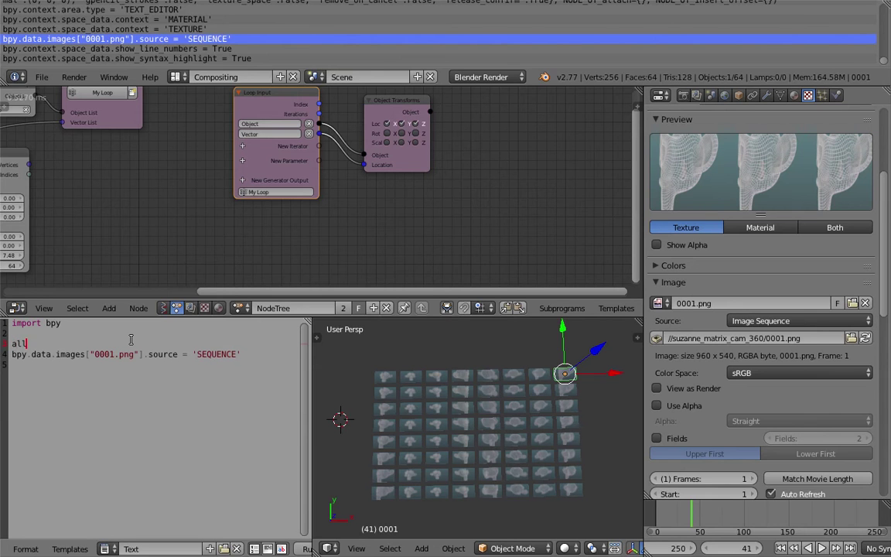
pyautogui.write('all_images = bpy.data.images')
pyautogui.press('Return')
pyautogui.press('Return')
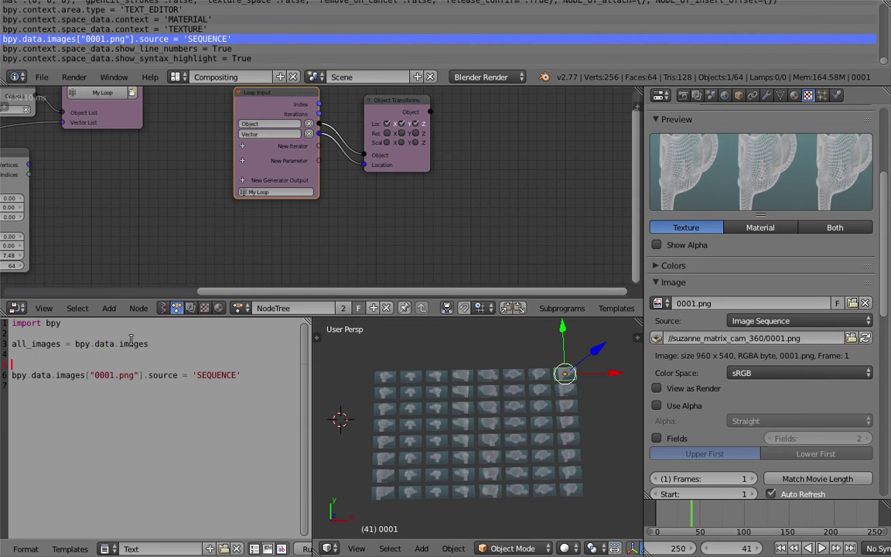
pyautogui.press('r')
pyautogui.click(439, 361)
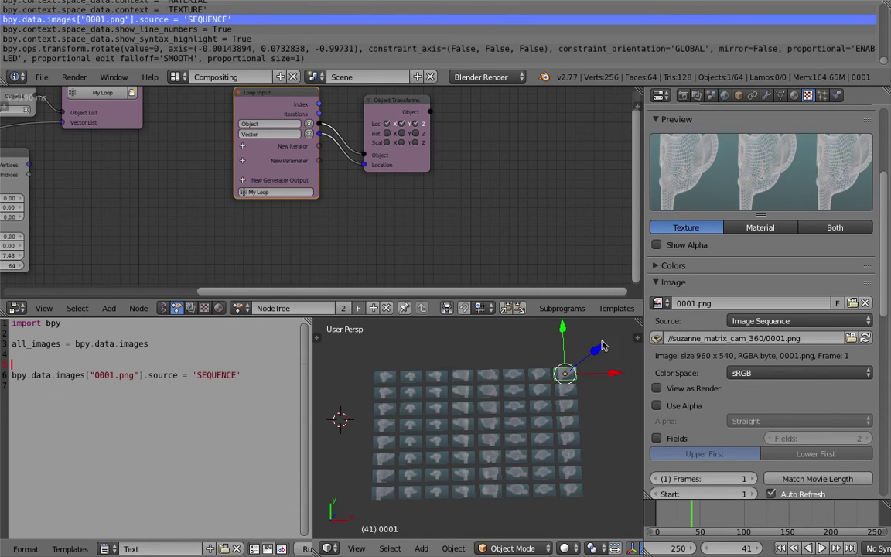
pyautogui.click(341, 384)
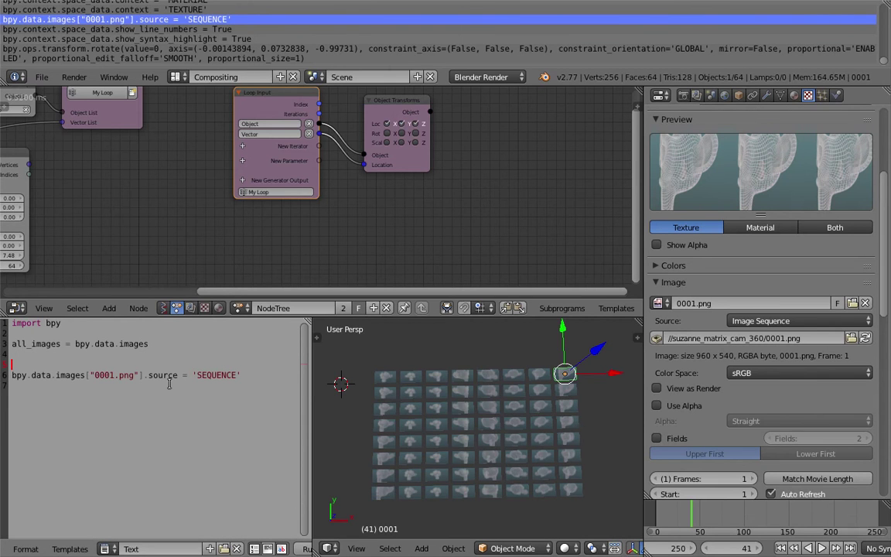
# - Add the loop header "for image in all_images:" above the source line and indent that line beneath it
pyautogui.write('or image in all_images')
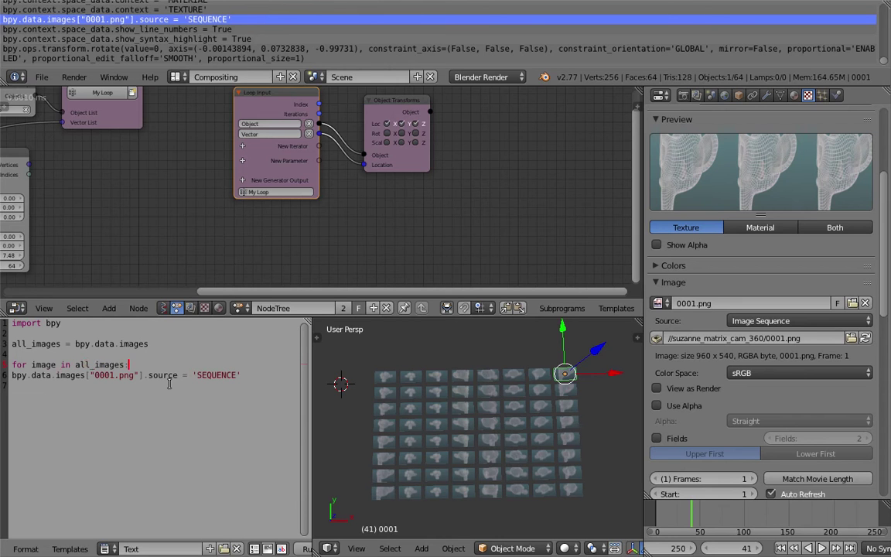
pyautogui.write(':')
pyautogui.press('Down')
pyautogui.press('Home')
pyautogui.press('Tab')
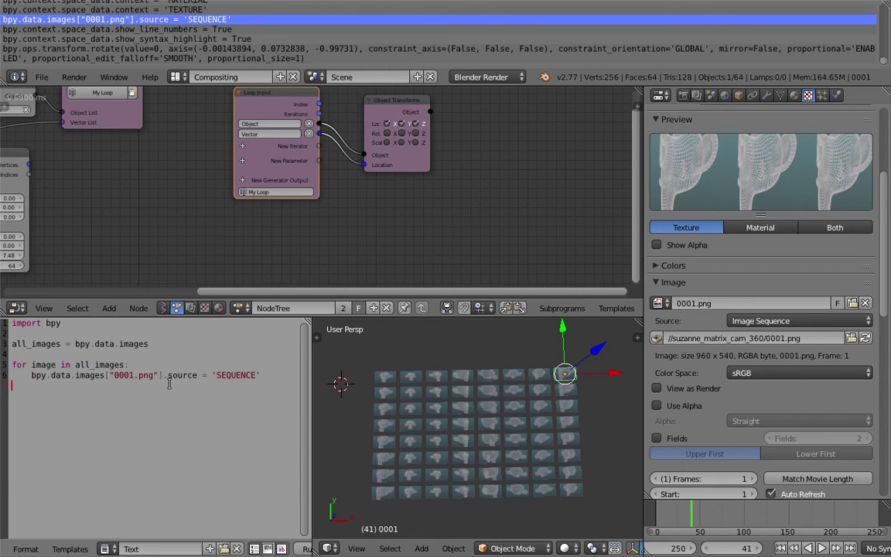
# - Replace bpy.data.images["0001.png"] in the loop body with "image" so the line reads image.source = 'SEQUENCE'
pyautogui.click(31, 375)
pyautogui.moveTo(31, 375); pyautogui.dragTo(158, 375)
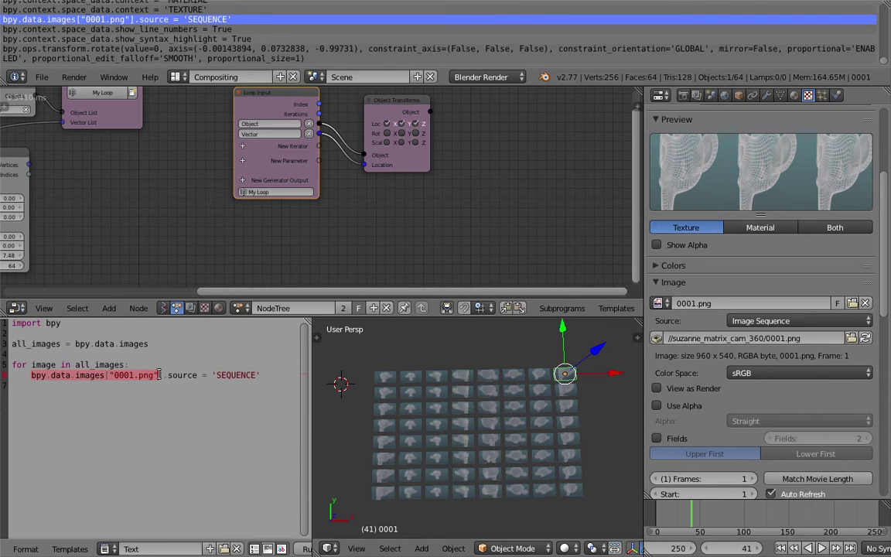
pyautogui.write('image')
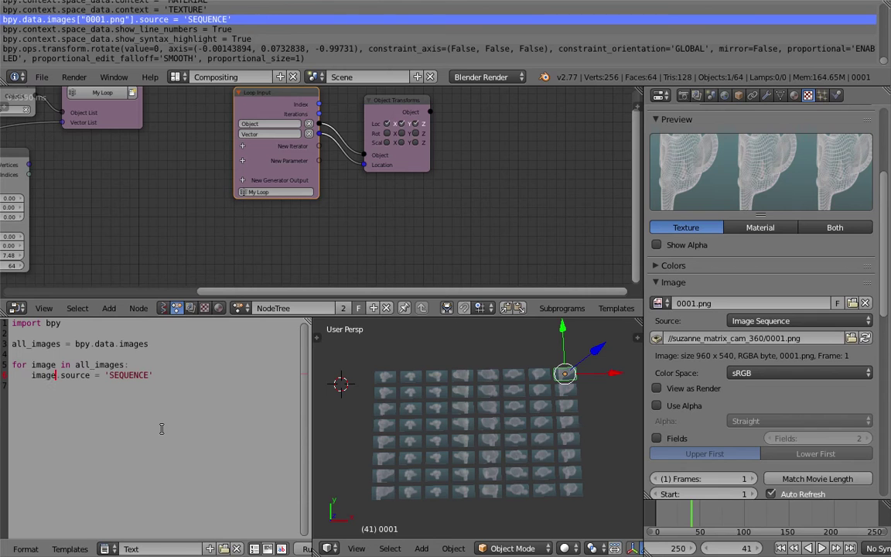
pyautogui.scroll(-2, 232, 549)
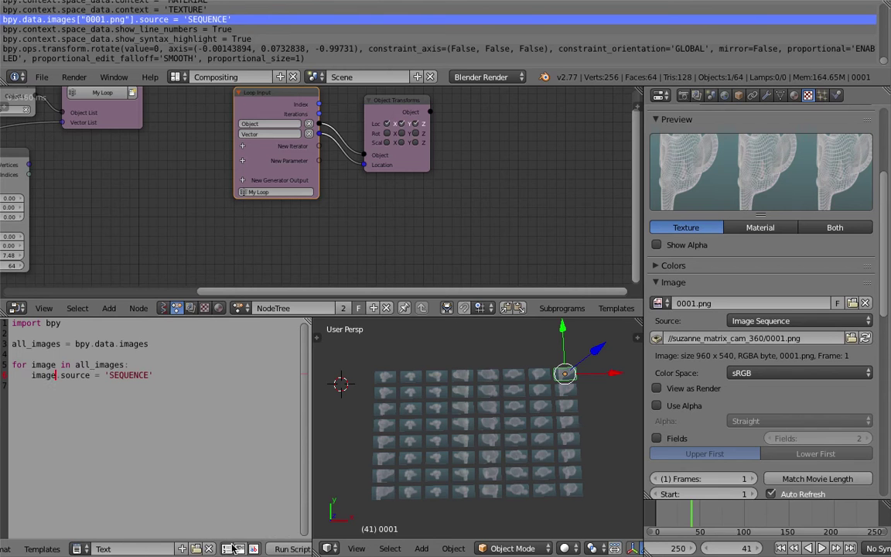
# - Run the active script and inspect the image source of several planes in the upper-right part of the grid
pyautogui.scroll(-3, 235, 549)
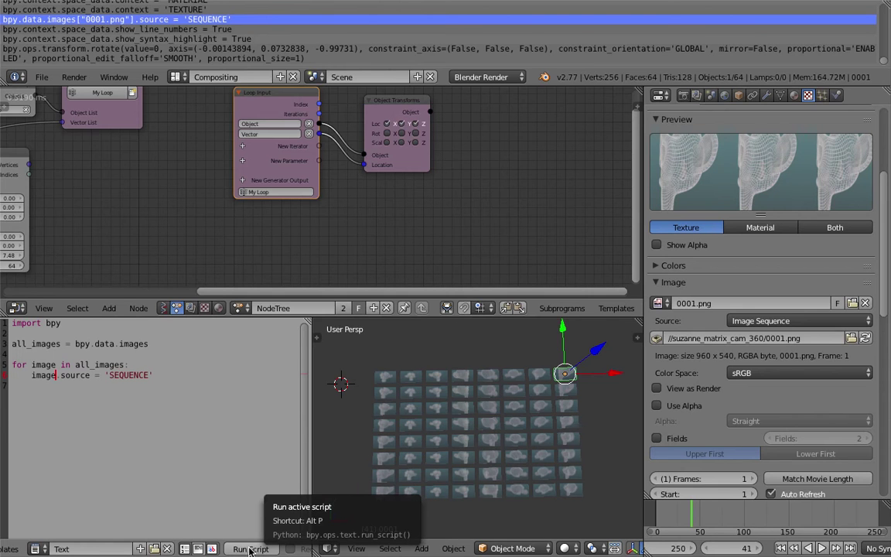
pyautogui.click(249, 549)
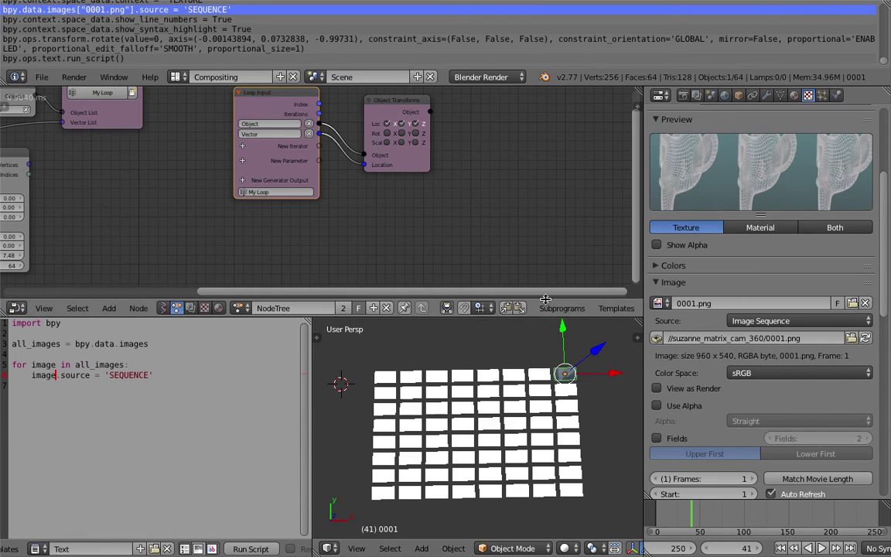
pyautogui.rightClick(524, 376)
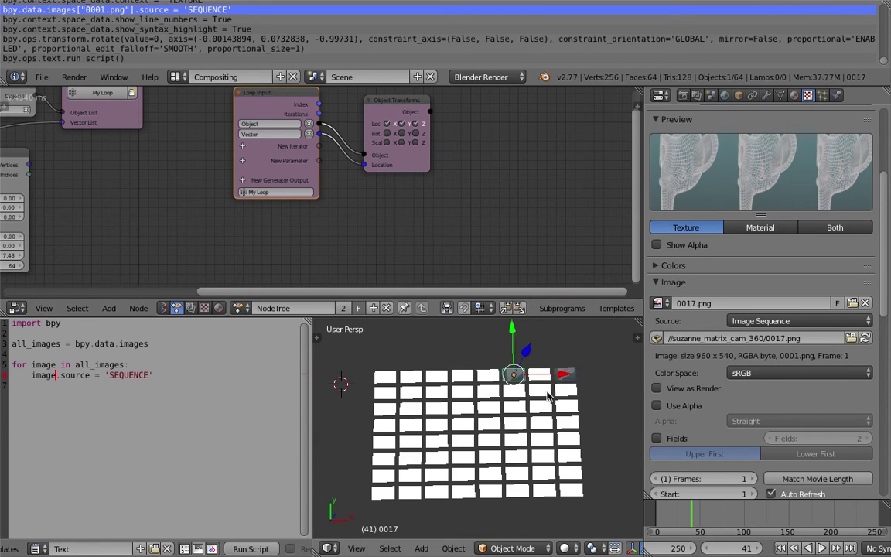
pyautogui.rightClick(539, 376)
pyautogui.rightClick(566, 406)
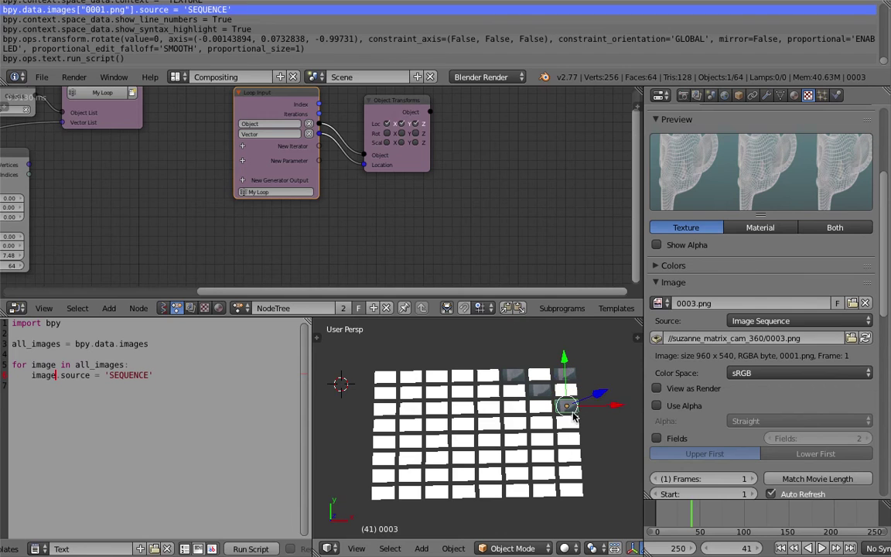
pyautogui.rightClick(569, 425)
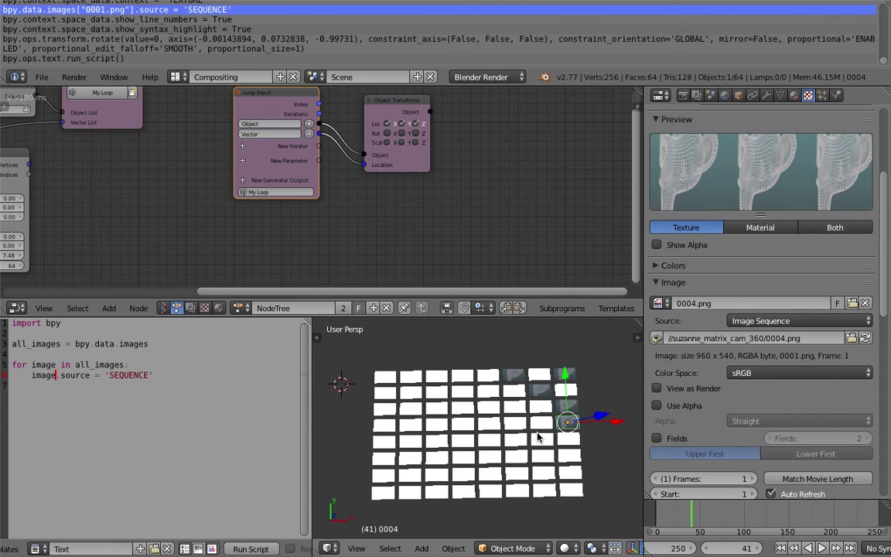
# - Inspect the image source of more planes in the right half of the grid and scrub the timeline to frame 15
pyautogui.rightClick(561, 442)
pyautogui.rightClick(574, 469)
pyautogui.rightClick(519, 441)
pyautogui.rightClick(518, 421)
pyautogui.rightClick(510, 408)
pyautogui.rightClick(488, 402)
pyautogui.moveTo(692, 508)
pyautogui.mouseDown()
pyautogui.moveTo(700, 510)
pyautogui.moveTo(681, 510)
pyautogui.mouseUp()
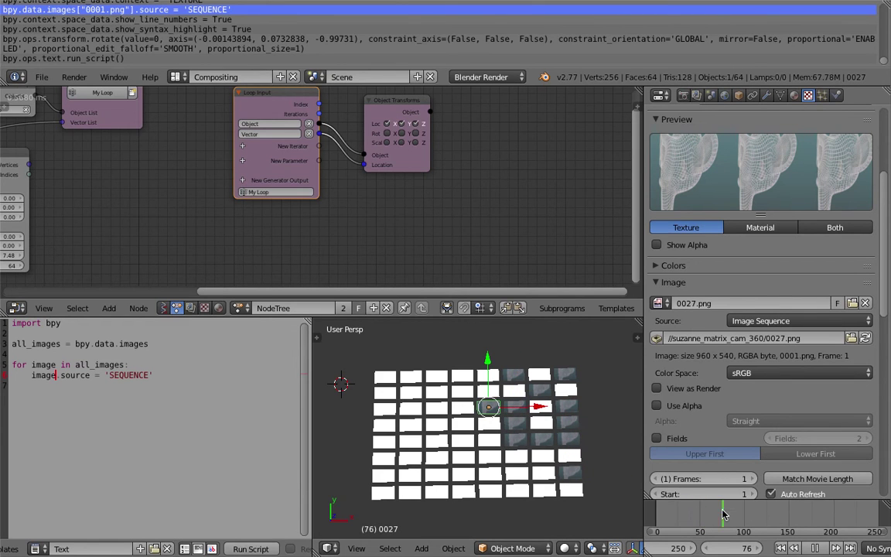
pyautogui.click(670, 513)
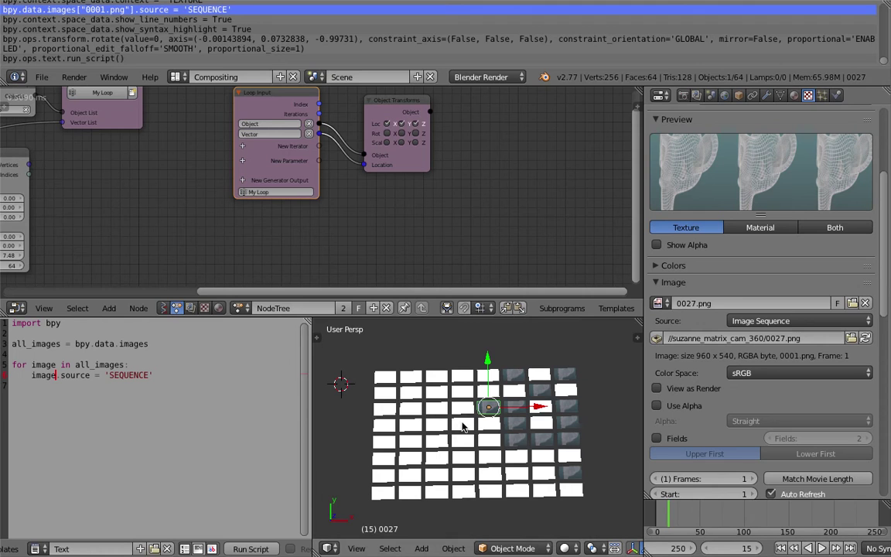
# - Inspect the texture and image source of further planes in the middle and lower rows of the grid
pyautogui.rightClick(436, 440)
pyautogui.rightClick(457, 471)
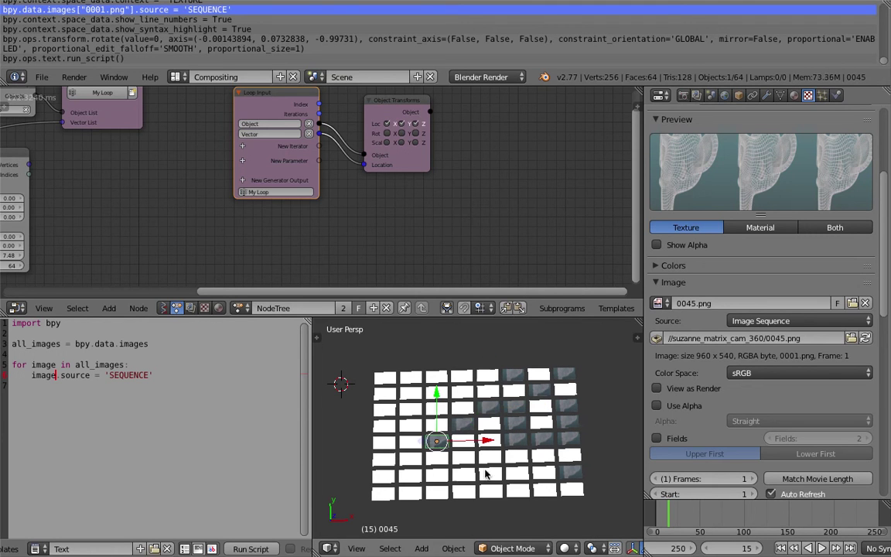
pyautogui.rightClick(488, 473)
pyautogui.rightClick(522, 493)
pyautogui.rightClick(442, 408)
pyautogui.rightClick(461, 392)
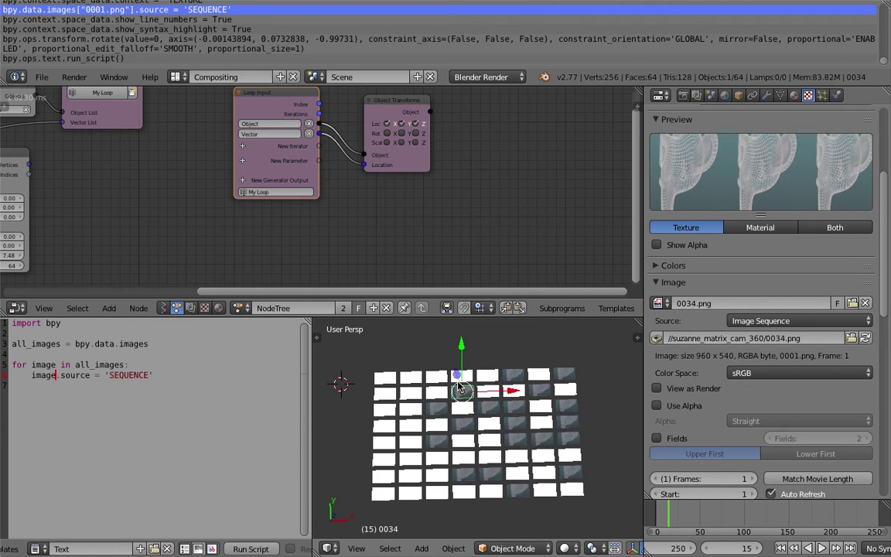
pyautogui.rightClick(461, 376)
# - Set the 3D view's material mode to GLSL, keep Textured Solid enabled, and switch the viewport shading to Textured
pyautogui.click(635, 338)
pyautogui.moveTo(636, 484); pyautogui.dragTo(636, 498)
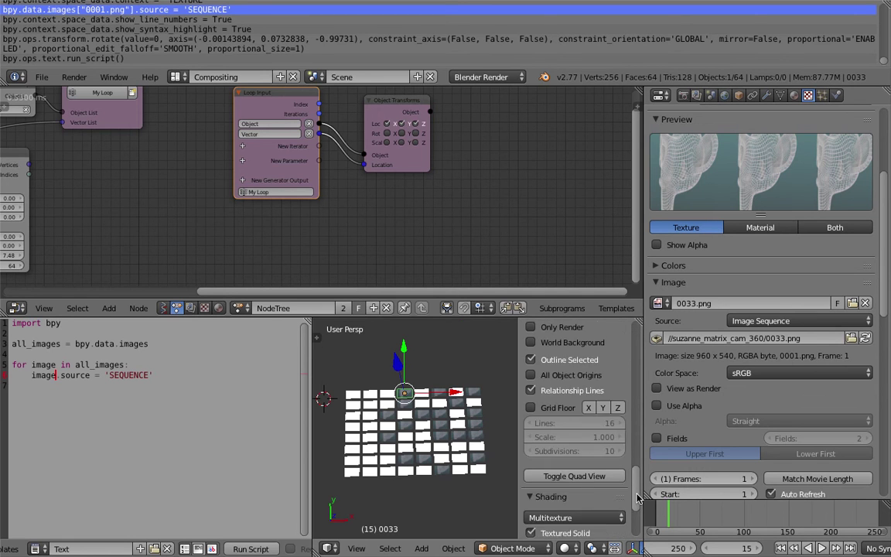
pyautogui.scroll(-4, 638, 499)
pyautogui.click(560, 405)
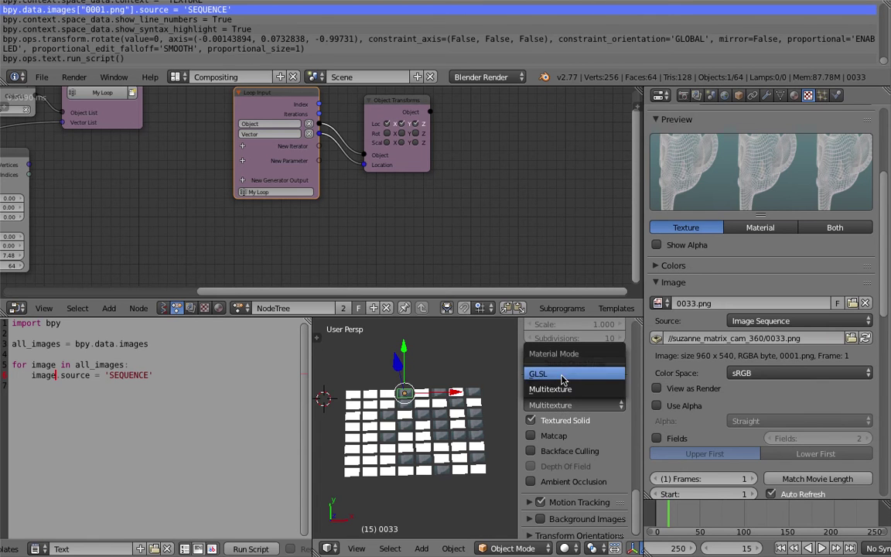
pyautogui.click(562, 374)
pyautogui.click(531, 421)
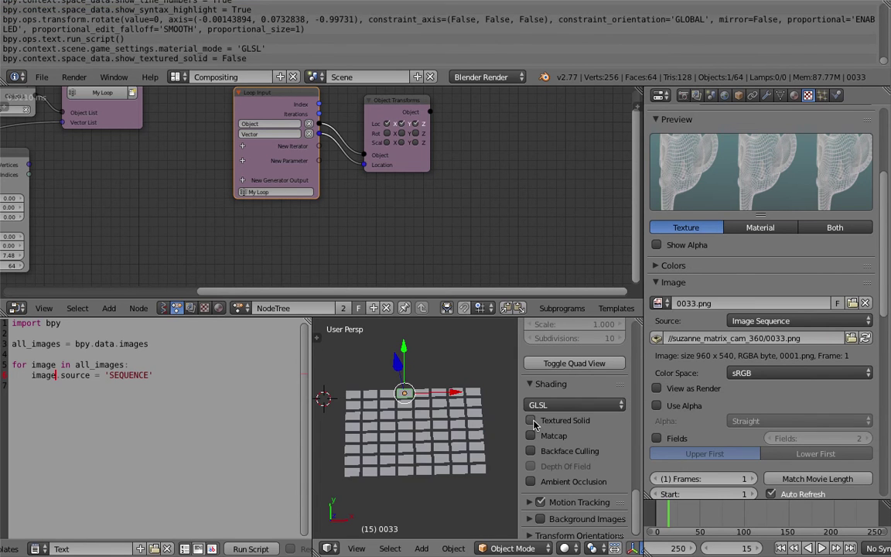
pyautogui.click(531, 420)
pyautogui.click(561, 548)
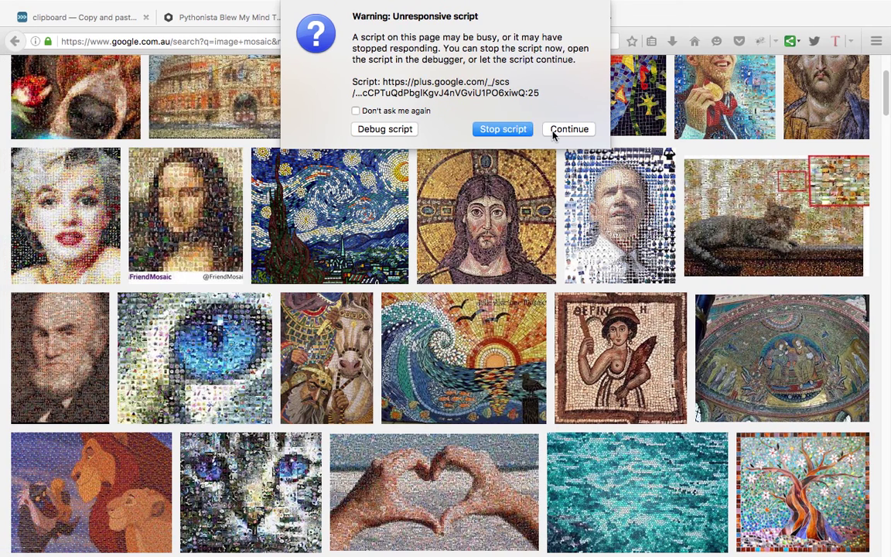
# - Let the unresponsive page script in the browser continue and return to Blender
pyautogui.click(553, 131)
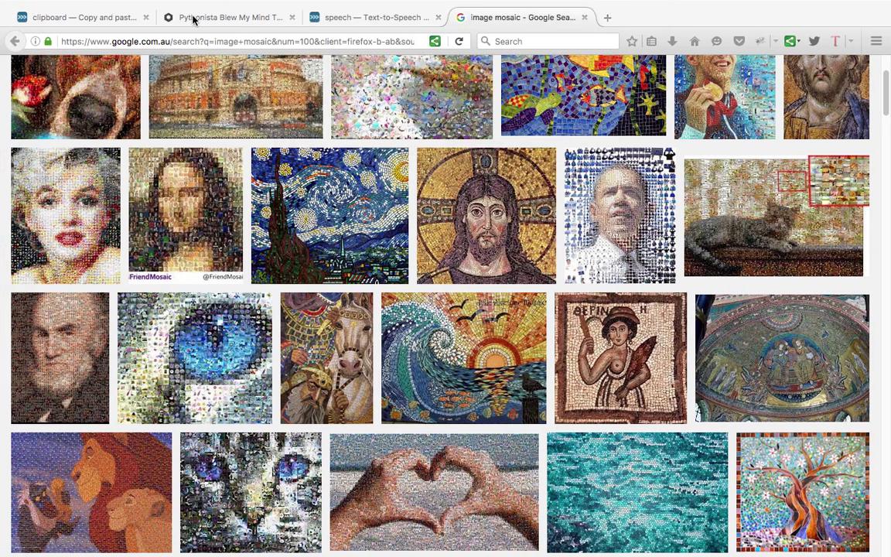
pyautogui.moveTo(91, 7)
pyautogui.click(58, 7)
pyautogui.click(70, 137)
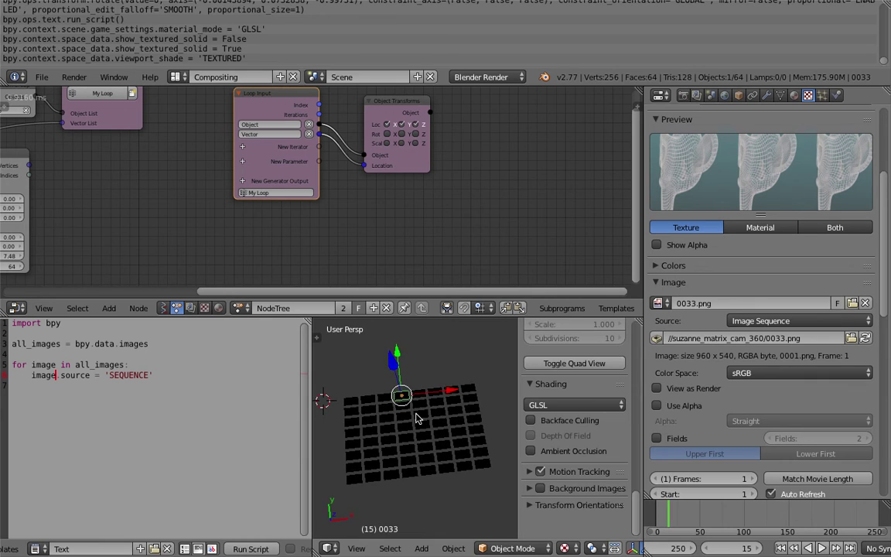
# - Add a Hemi lamp to the scene to light the planes
pyautogui.moveTo(410, 416); pyautogui.dragTo(416, 410, button='middle')
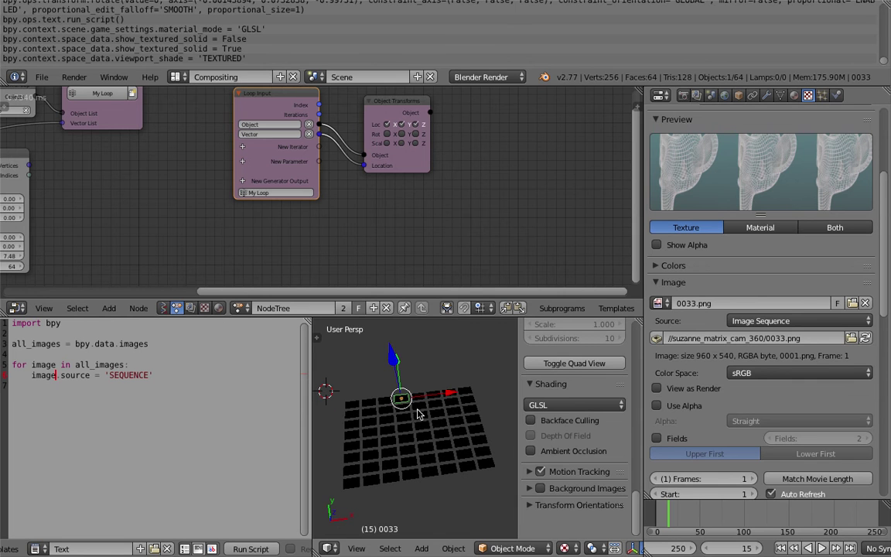
pyautogui.moveTo(436, 446); pyautogui.dragTo(423, 438, button='middle')
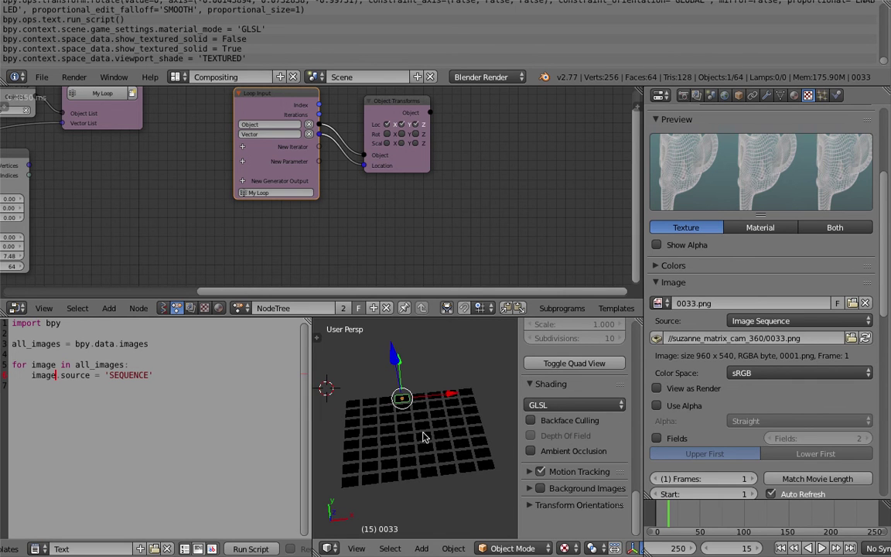
pyautogui.click(421, 548)
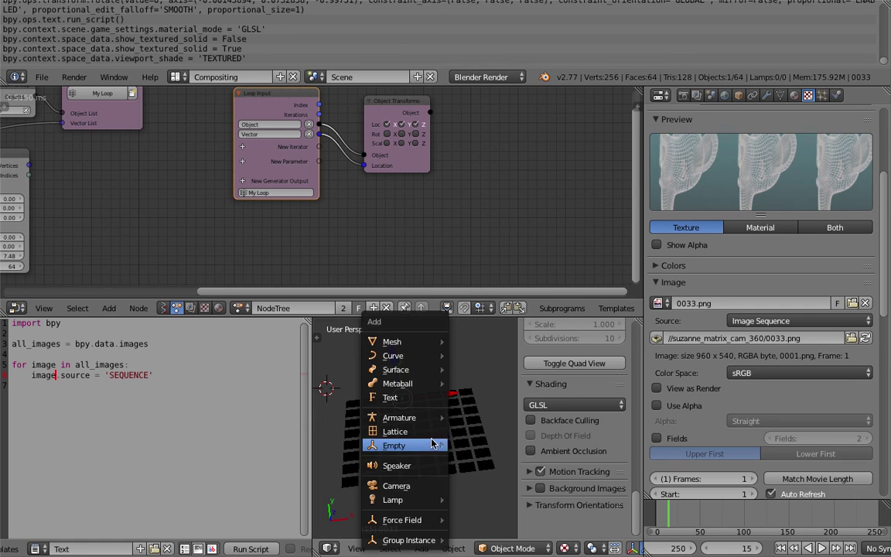
pyautogui.moveTo(424, 499)
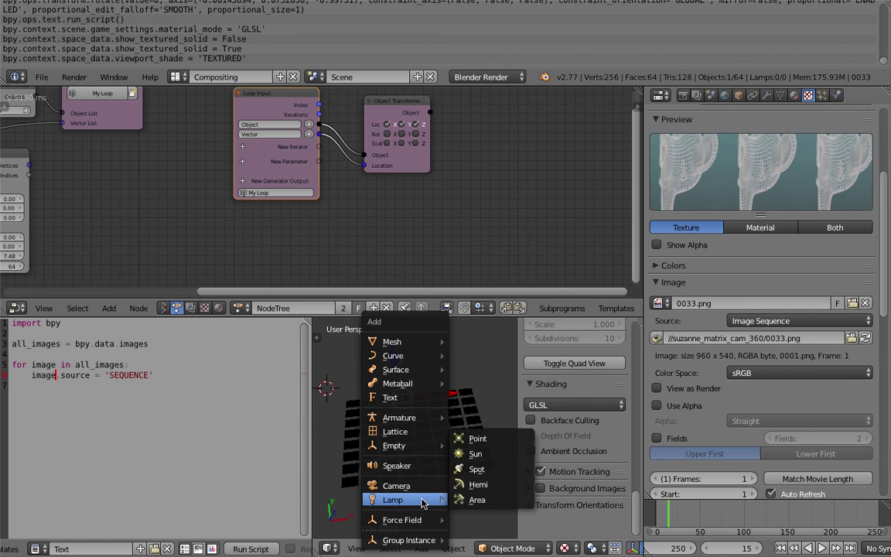
pyautogui.click(485, 482)
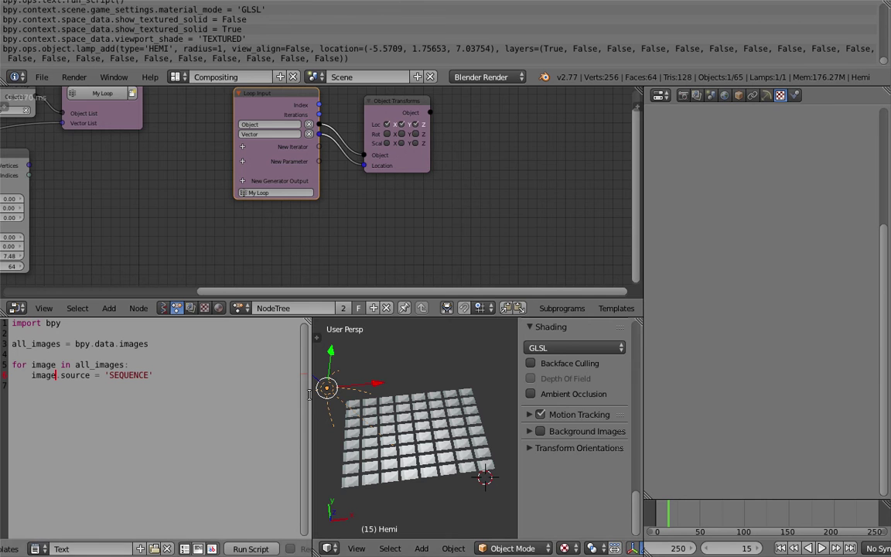
# - Select the plane with texture 0019.png in the grid and hide the 3D view's properties sidebar
pyautogui.moveTo(128, 224); pyautogui.dragTo(253, 237, button='middle')
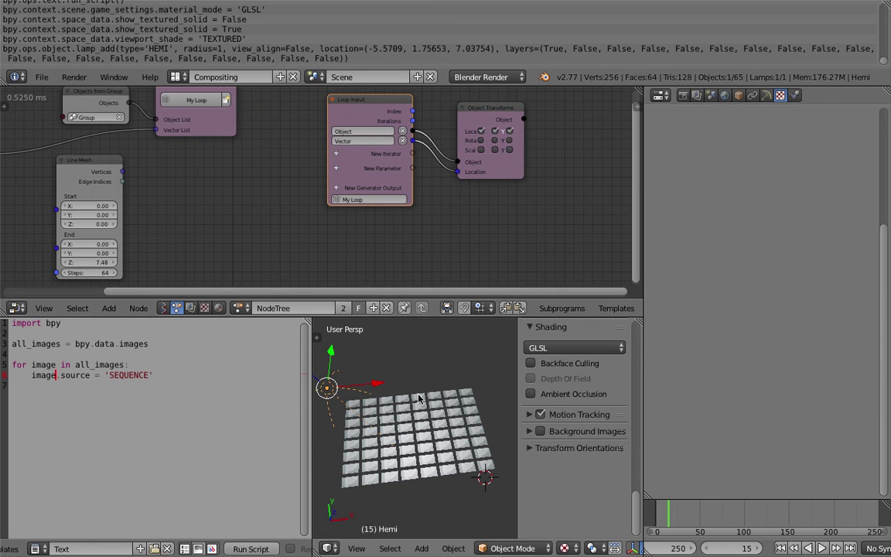
pyautogui.moveTo(383, 375); pyautogui.dragTo(416, 438, button='middle')
pyautogui.scroll(5, 416, 438)
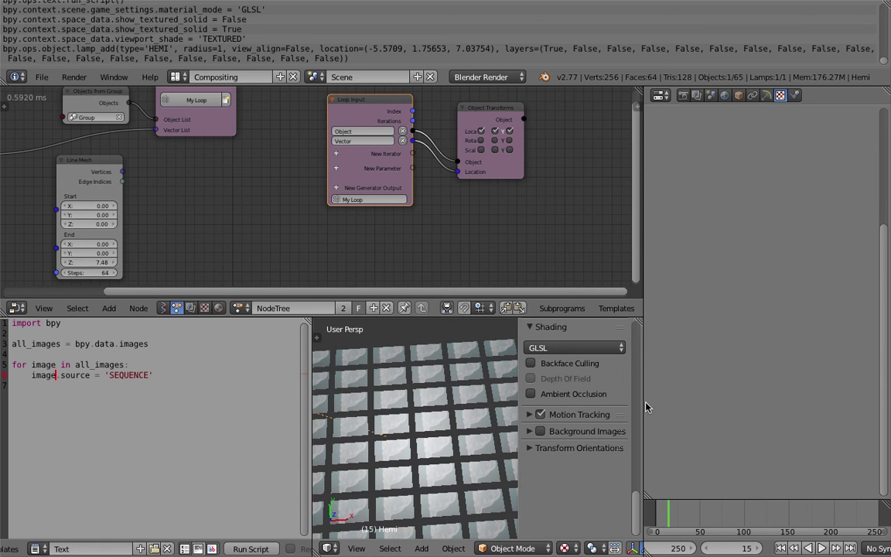
pyautogui.moveTo(517, 387)
pyautogui.mouseDown()
pyautogui.moveTo(626, 388)
pyautogui.moveTo(580, 387)
pyautogui.mouseUp()
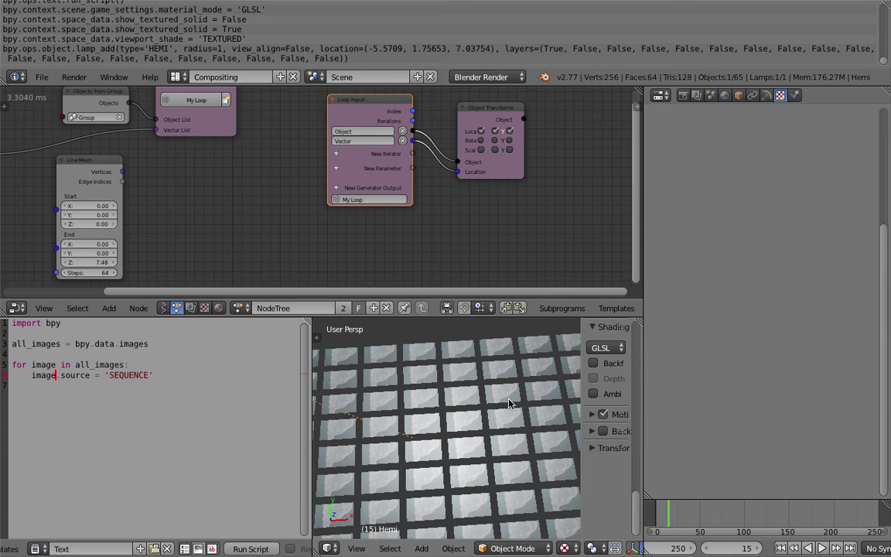
pyautogui.rightClick(506, 406)
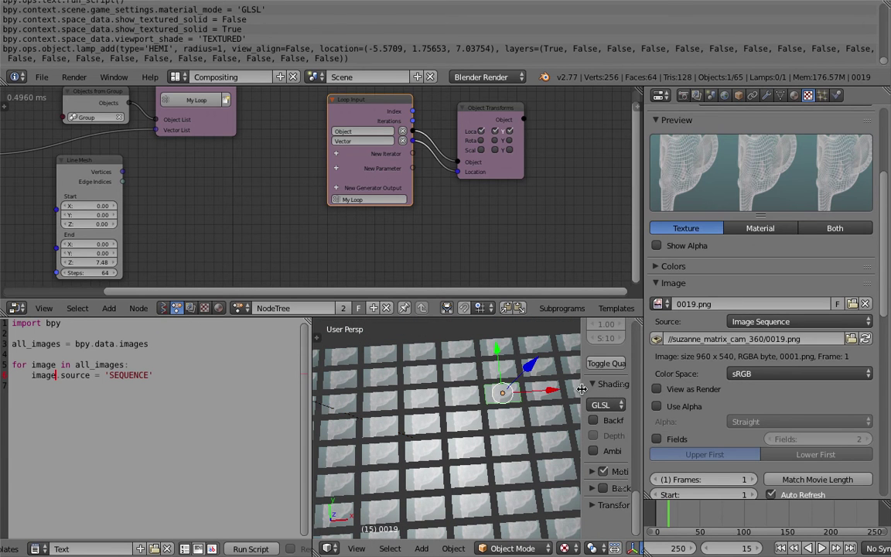
pyautogui.press('n')
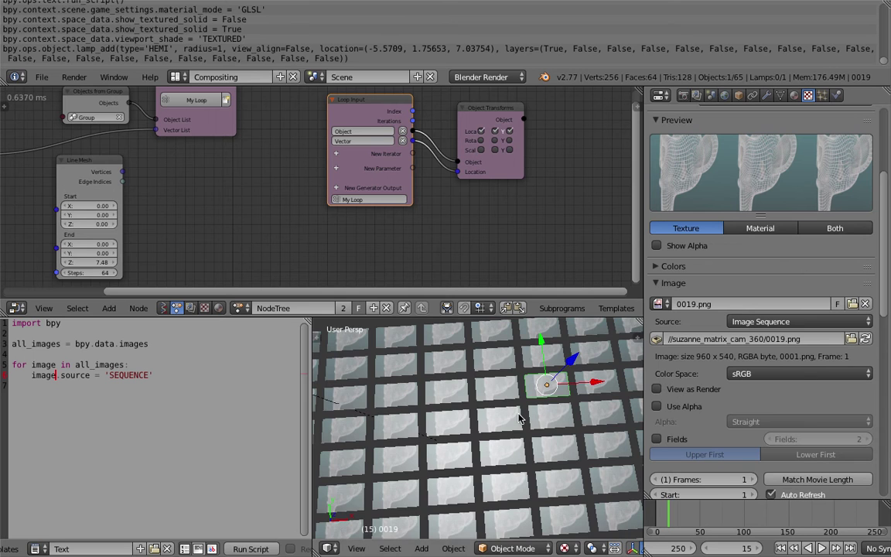
pyautogui.scroll(-2, 522, 416)
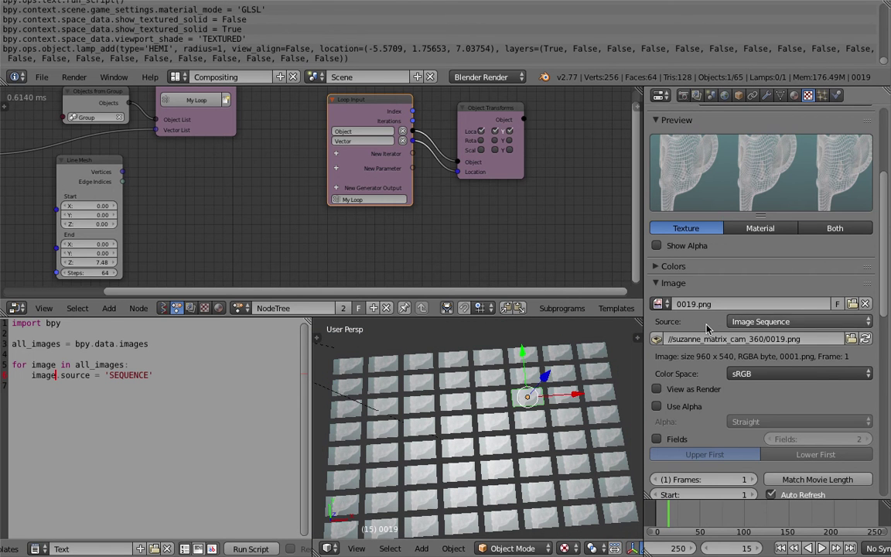
# - Examine the image sequence settings of several planes across the grid, ending on the 0001.png plane
pyautogui.rightClick(567, 356)
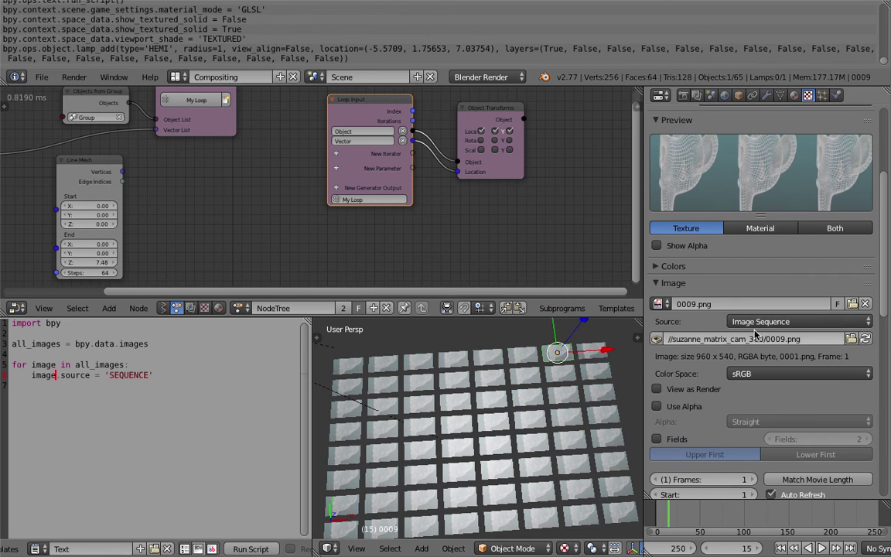
pyautogui.rightClick(567, 421)
pyautogui.rightClick(570, 446)
pyautogui.rightClick(502, 424)
pyautogui.moveTo(885, 254); pyautogui.dragTo(881, 264)
pyautogui.rightClick(589, 353)
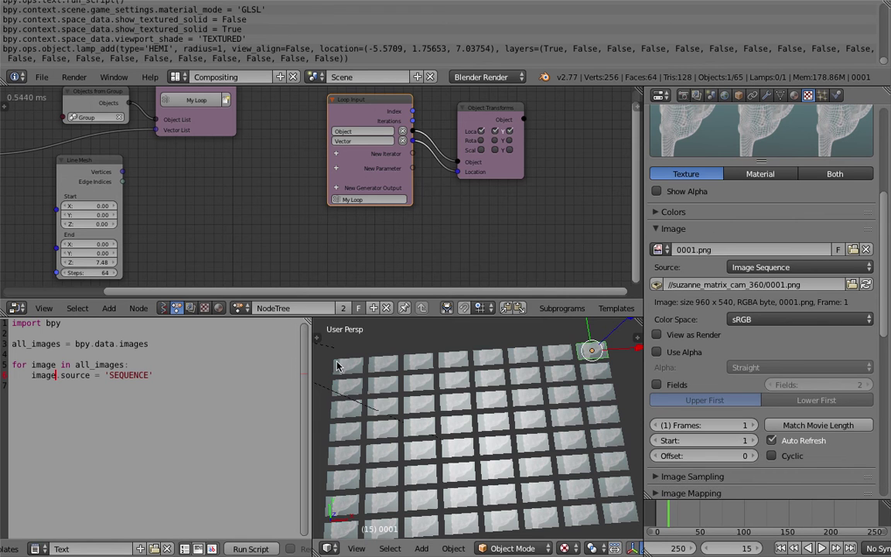
# - Widen the 3D view into the text editor's space and place the 3D cursor beside the grid of planes
pyautogui.moveTo(311, 360); pyautogui.dragTo(270, 361)
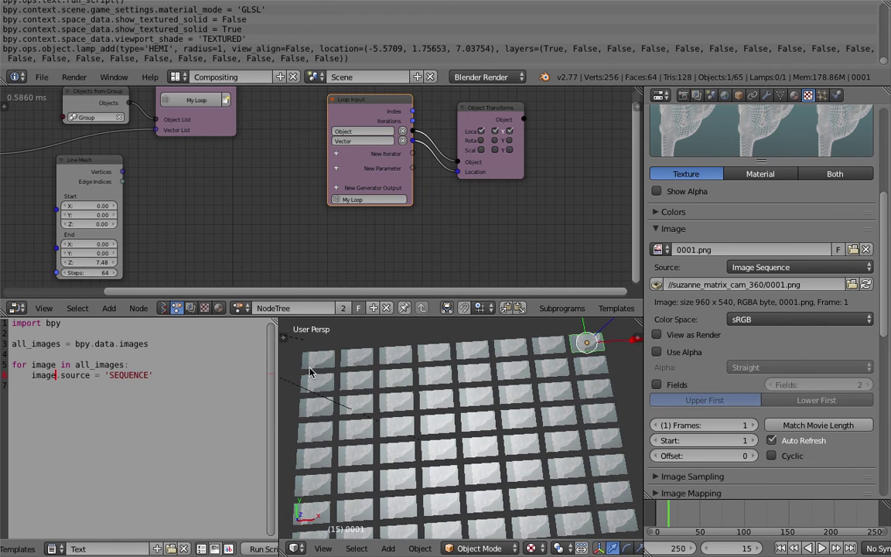
pyautogui.moveTo(429, 406); pyautogui.dragTo(521, 406, button='middle')
pyautogui.click(606, 393)
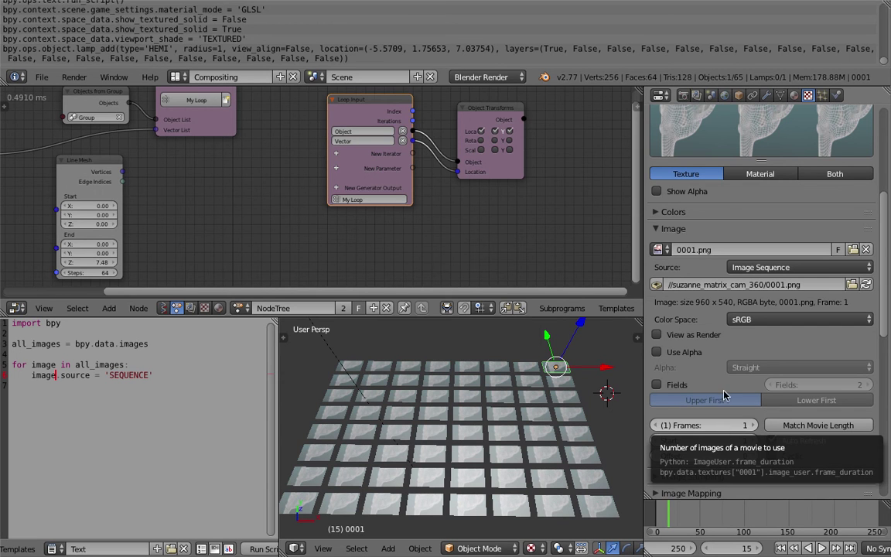
pyautogui.moveTo(510, 381); pyautogui.dragTo(513, 389, button='middle')
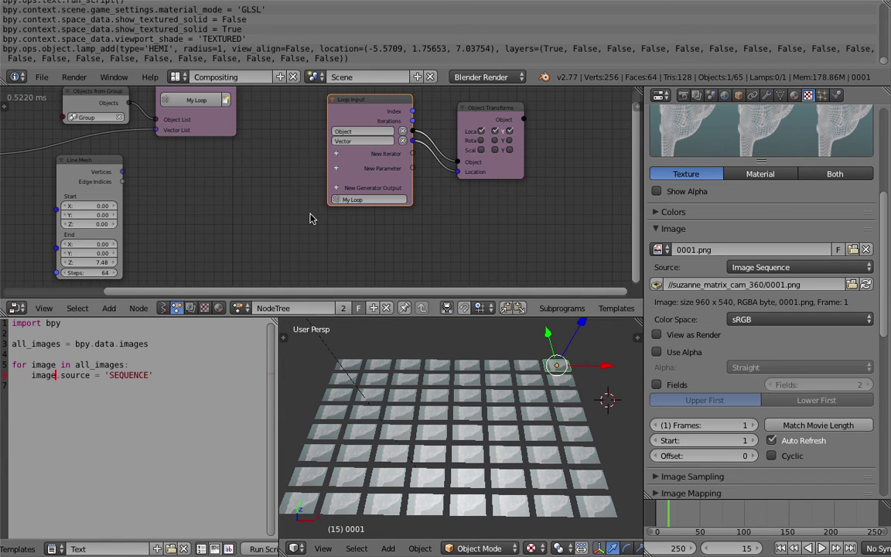
# - Add an Object Attribute Output node in the empty space below the Loop Input node
pyautogui.scroll(-1, 310, 219)
pyautogui.scroll(-1, 302, 219)
pyautogui.moveTo(302, 219); pyautogui.dragTo(308, 178, button='middle')
pyautogui.hotkey('shift', 'a')
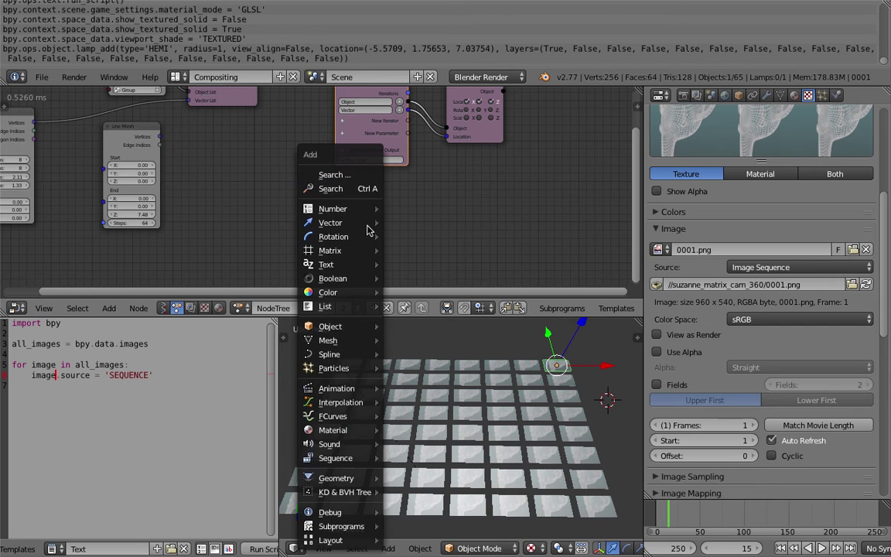
pyautogui.click(358, 190)
pyautogui.write('Combine Vector')
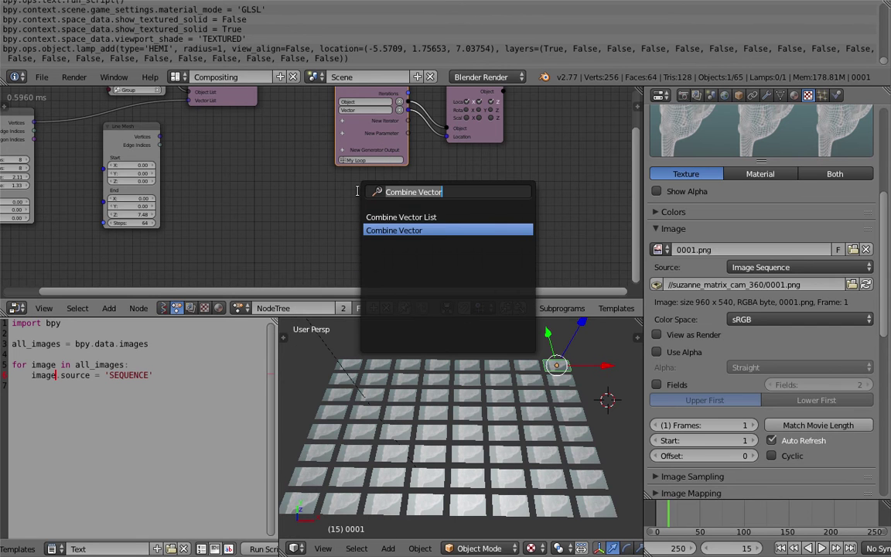
pyautogui.press('BackSpace')
pyautogui.write('object ')
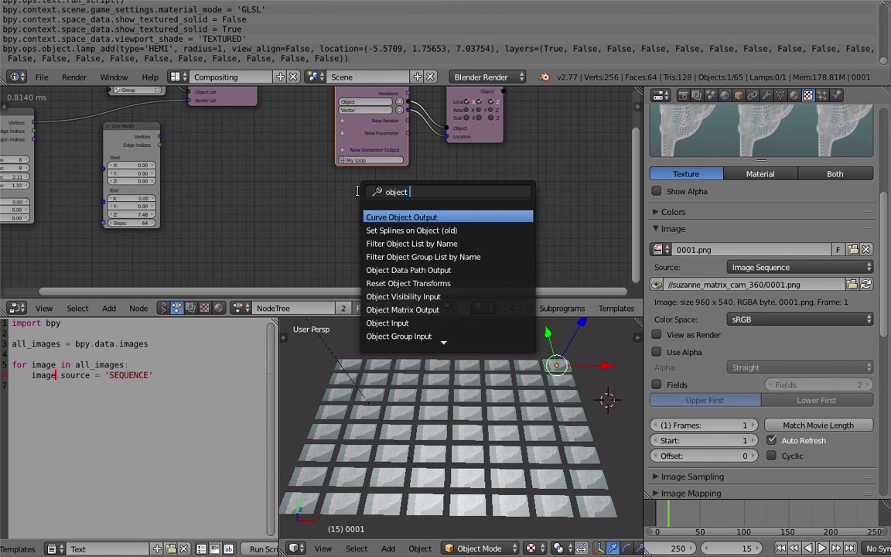
pyautogui.write('attr')
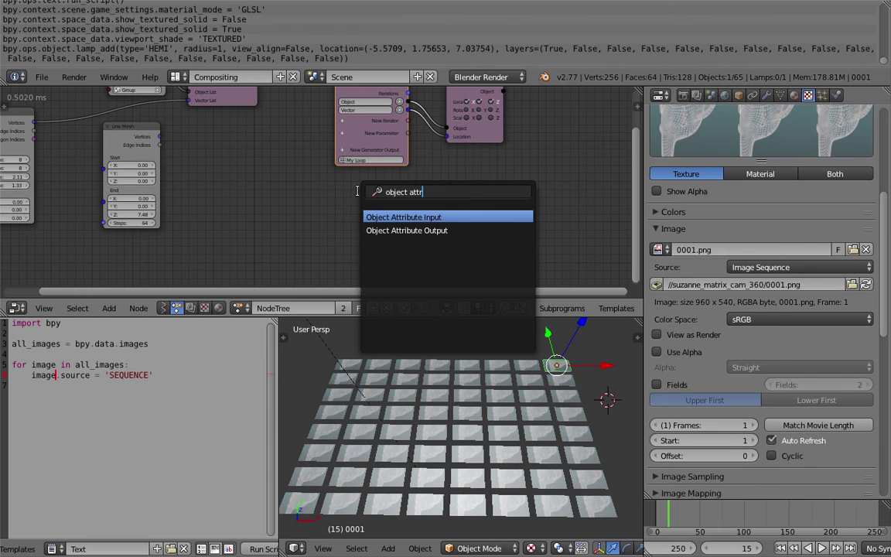
pyautogui.press('Down')
pyautogui.press('Return')
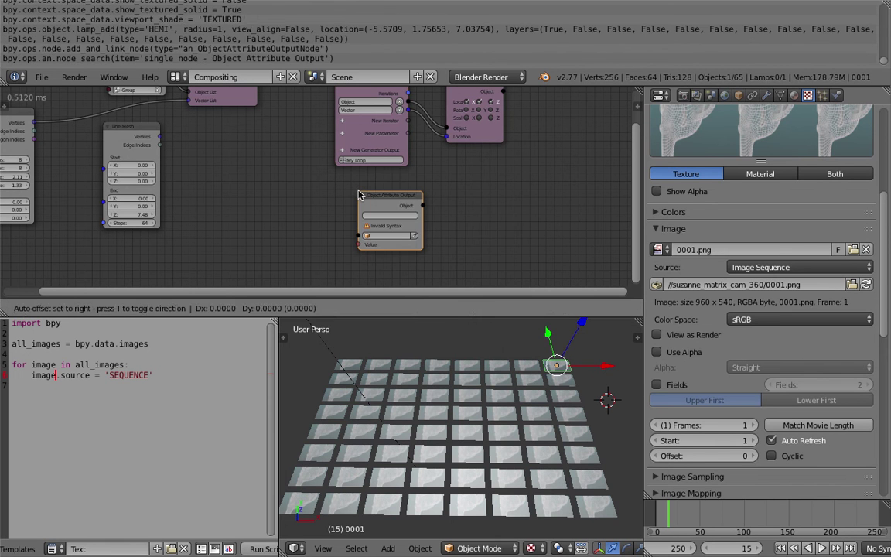
pyautogui.click(358, 195)
# - Examine the object choices of the Object Attribute Output node alongside the selected 0001 plane's image settings
pyautogui.scroll(3, 312, 200)
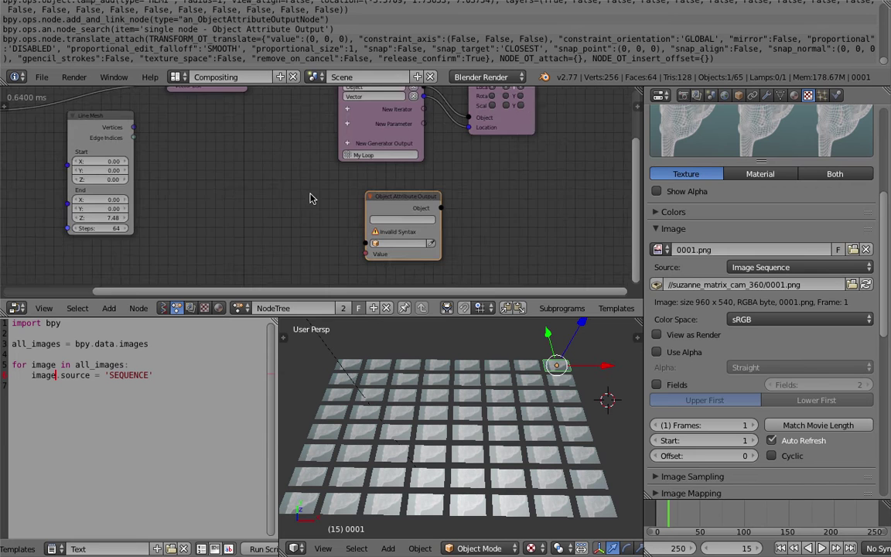
pyautogui.moveTo(314, 206); pyautogui.dragTo(294, 178, button='middle')
pyautogui.scroll(1, 302, 180)
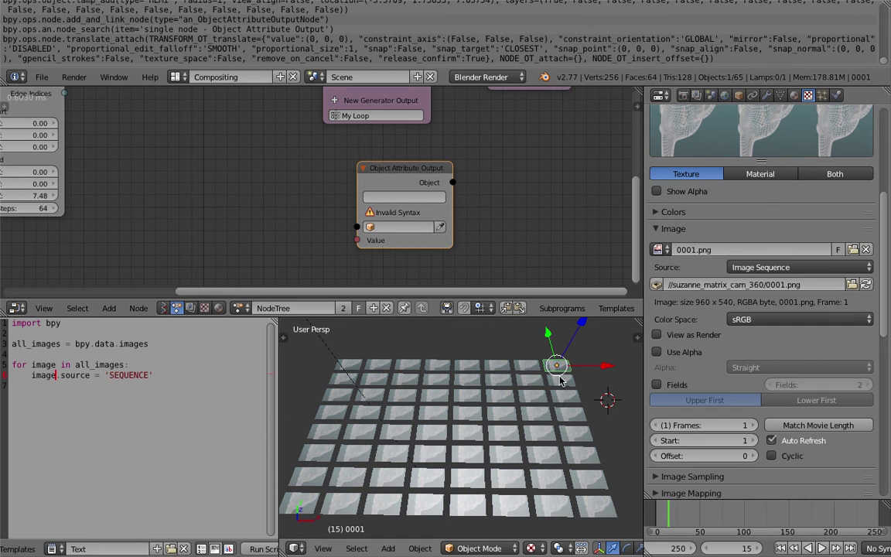
pyautogui.moveTo(550, 364); pyautogui.dragTo(585, 356, button='middle')
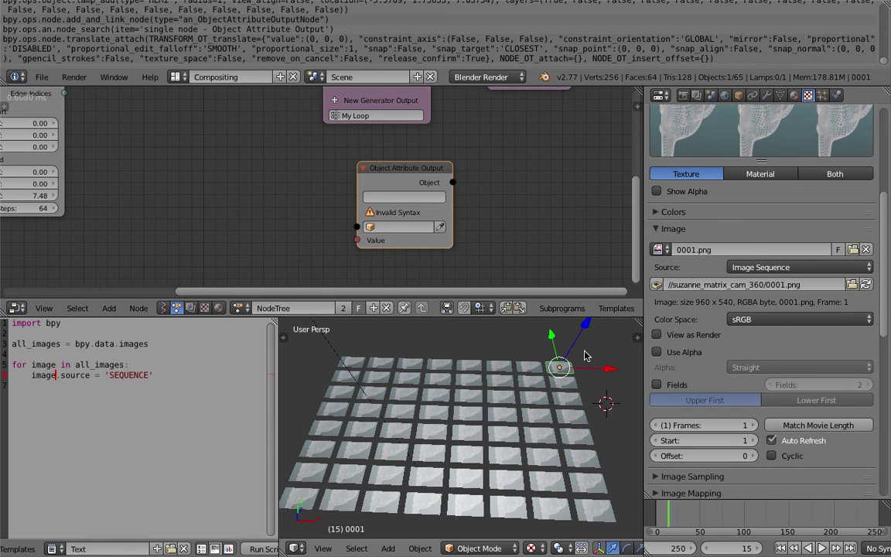
pyautogui.click(389, 227)
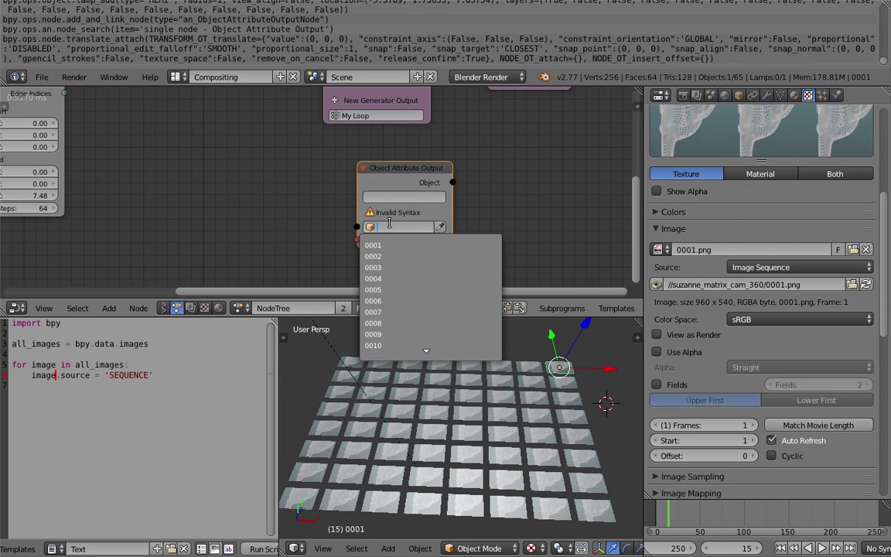
pyautogui.click(525, 404)
pyautogui.rightClick(531, 369)
pyautogui.rightClick(561, 368)
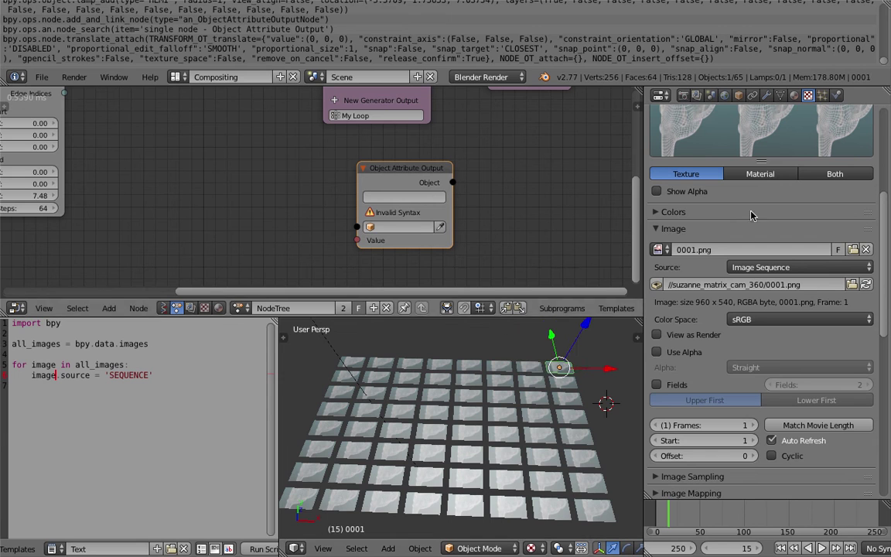
pyautogui.click(410, 227)
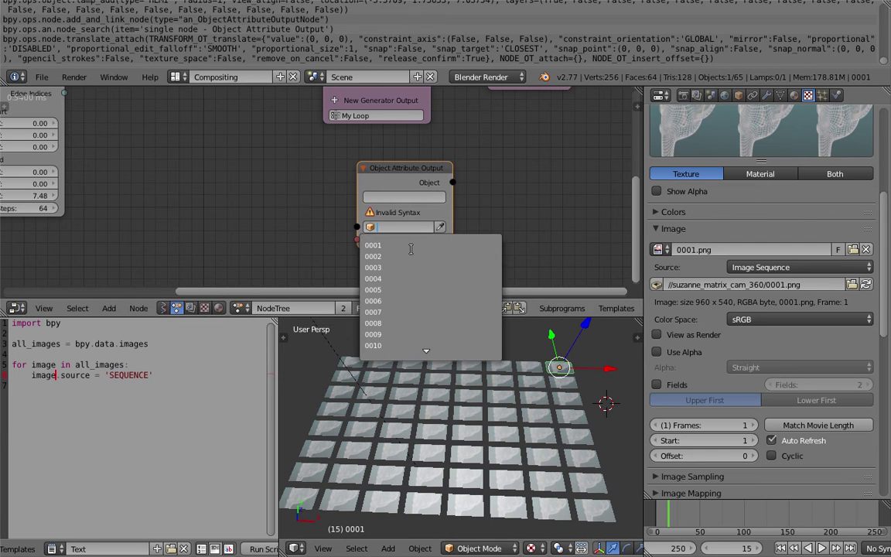
pyautogui.click(300, 222)
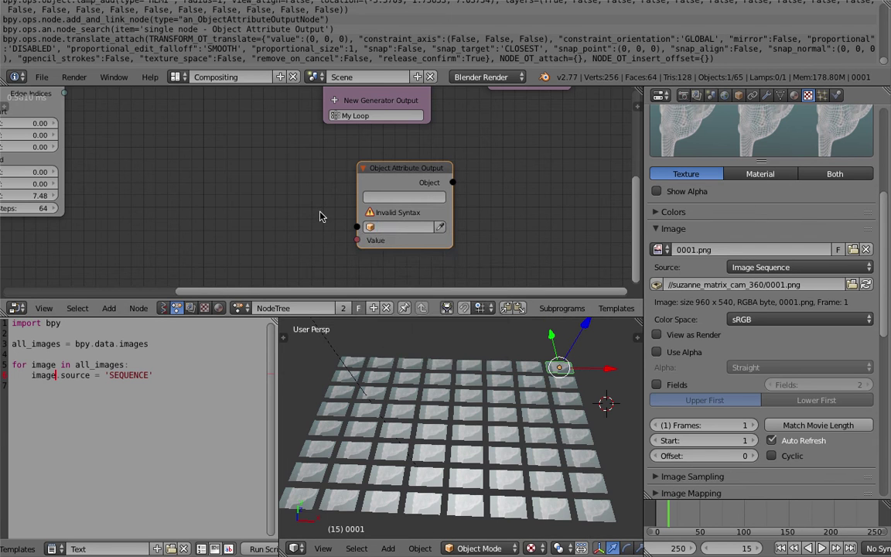
# - Delete the Object Attribute Output node from the node tree
pyautogui.moveTo(476, 377); pyautogui.dragTo(406, 357, button='middle')
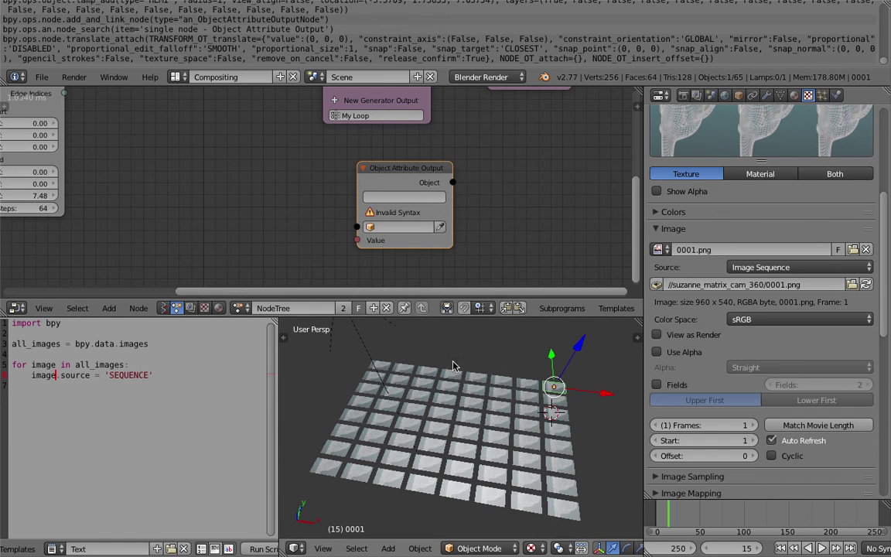
pyautogui.click(403, 179)
pyautogui.press('x')
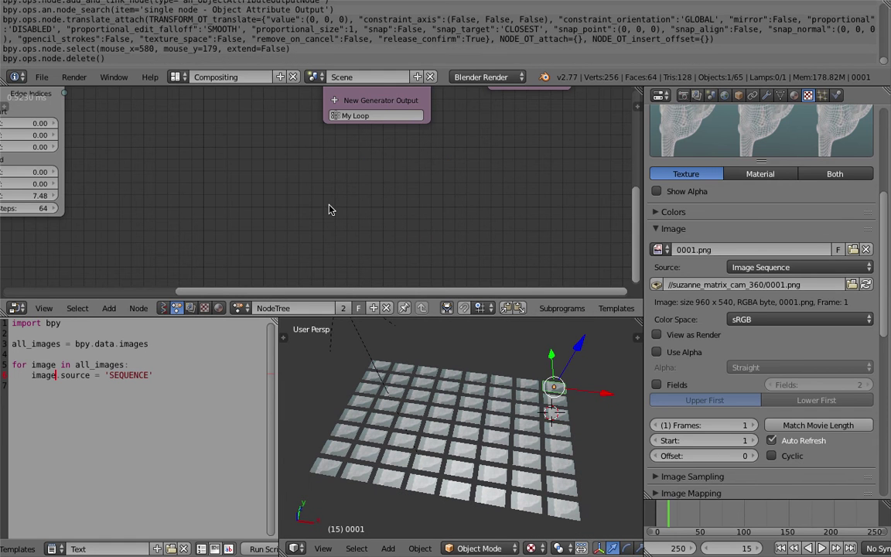
# - Add a Script node in the empty area below the existing nodes
pyautogui.keyDown('ctrl'); pyautogui.moveTo(310, 214); pyautogui.dragTo(307, 155, button='middle'); pyautogui.keyUp('ctrl')
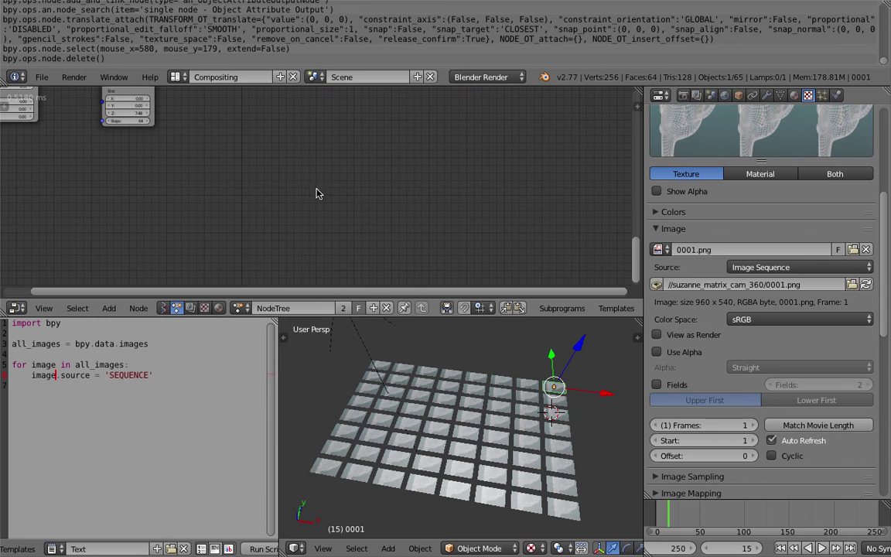
pyautogui.hotkey('shift', 'a')
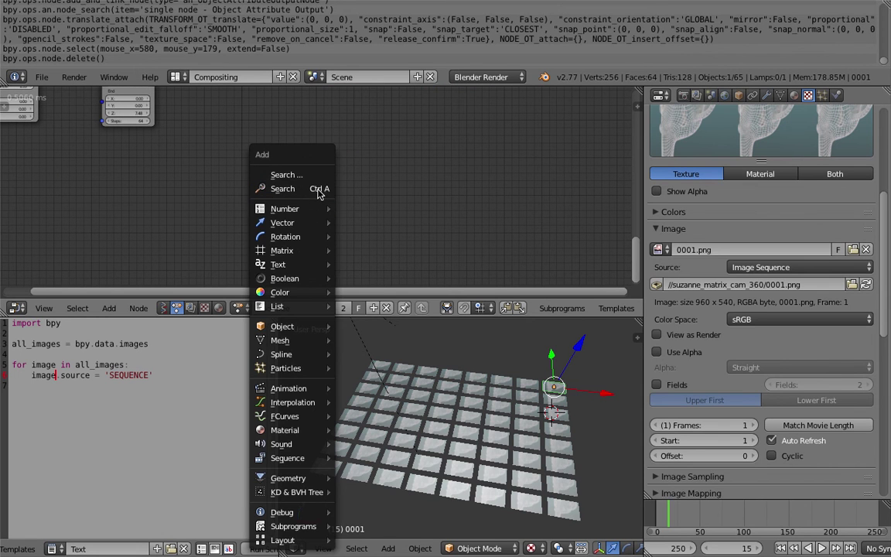
pyautogui.click(317, 189)
pyautogui.write('script')
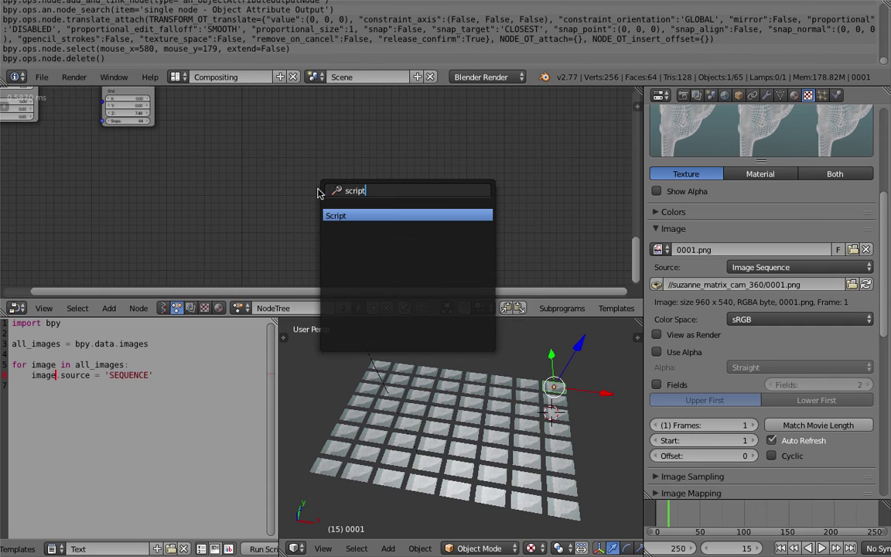
pyautogui.press('Return')
pyautogui.click(317, 191)
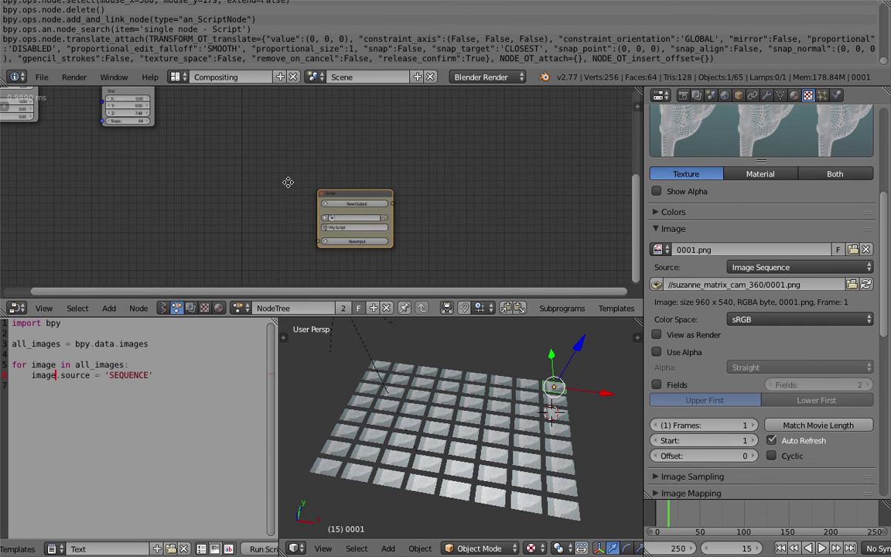
# - Create a text block for the Script node, show it in the text editor, and slightly widen that editor
pyautogui.scroll(2, 318, 198)
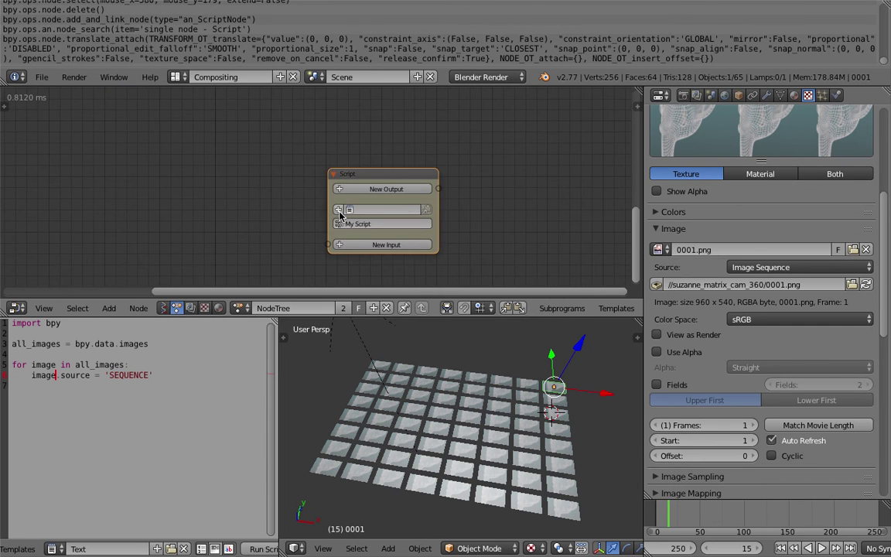
pyautogui.click(339, 211)
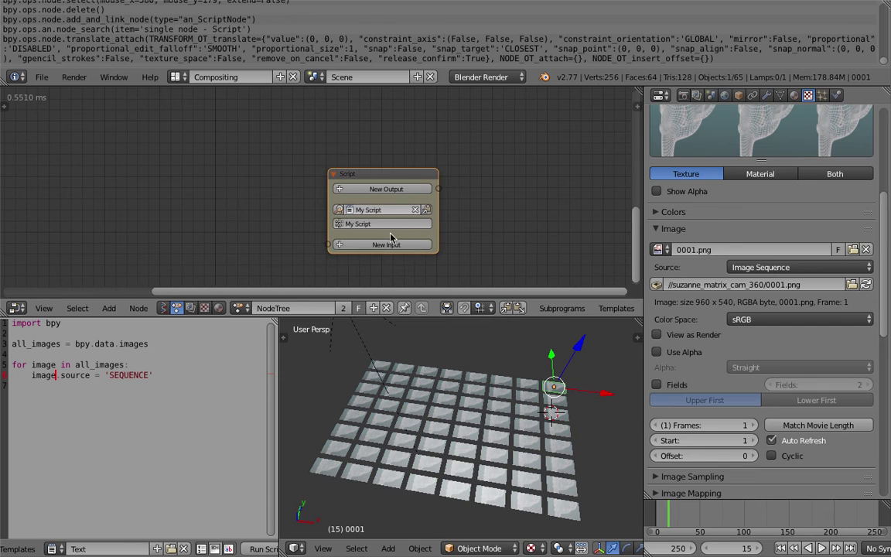
pyautogui.click(340, 214)
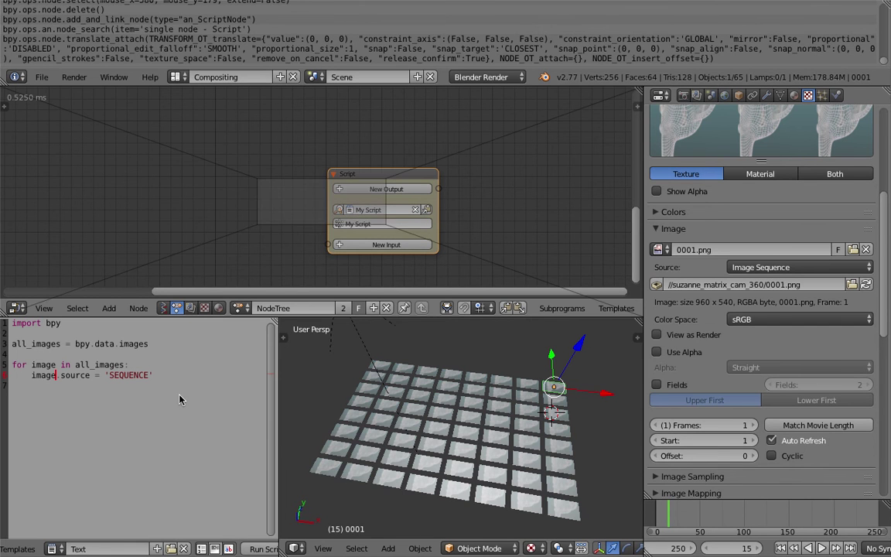
pyautogui.click(131, 385)
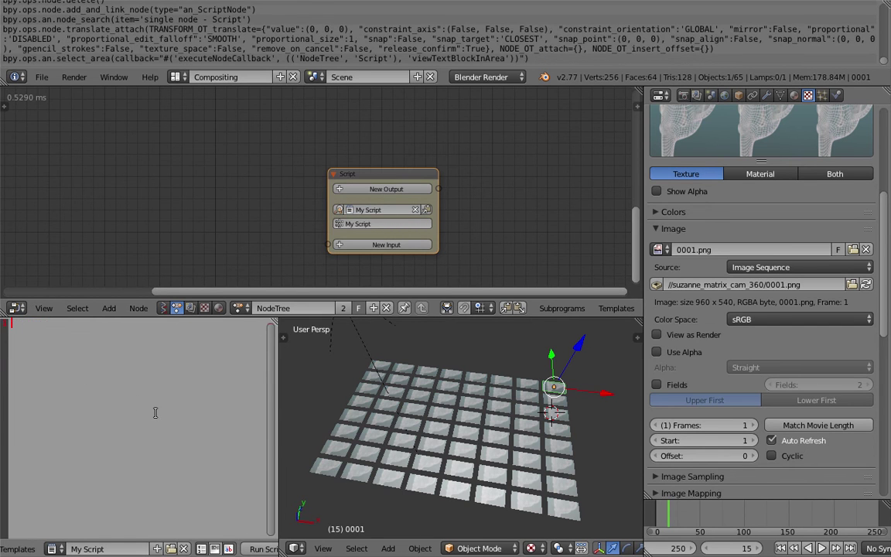
pyautogui.moveTo(278, 411); pyautogui.dragTo(281, 411)
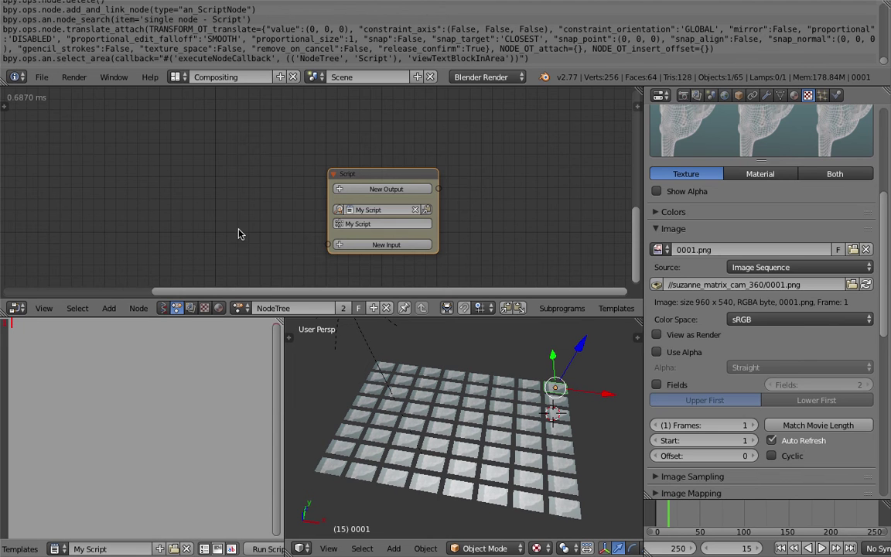
# - Add an Invoke Subprogram node for My Script and place it beside the Script node
pyautogui.moveTo(234, 225); pyautogui.dragTo(276, 205, button='middle')
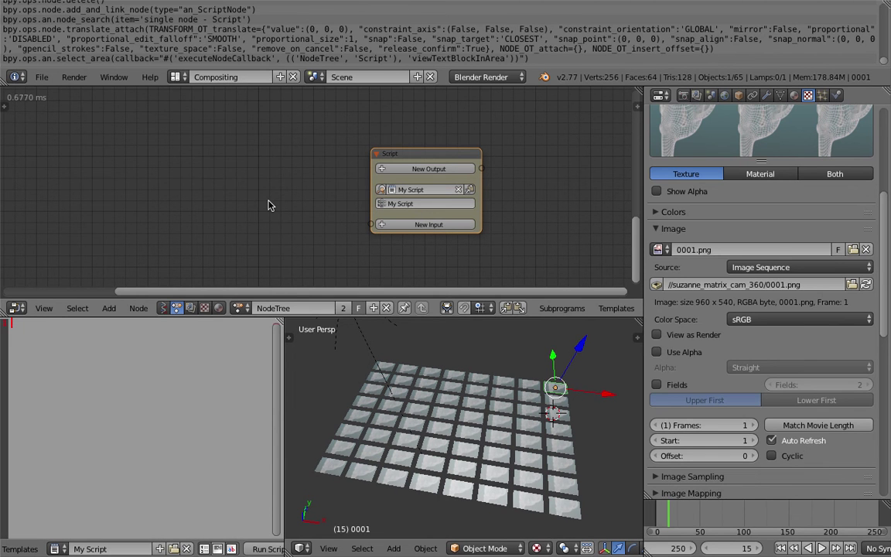
pyautogui.hotkey('shift', 'a')
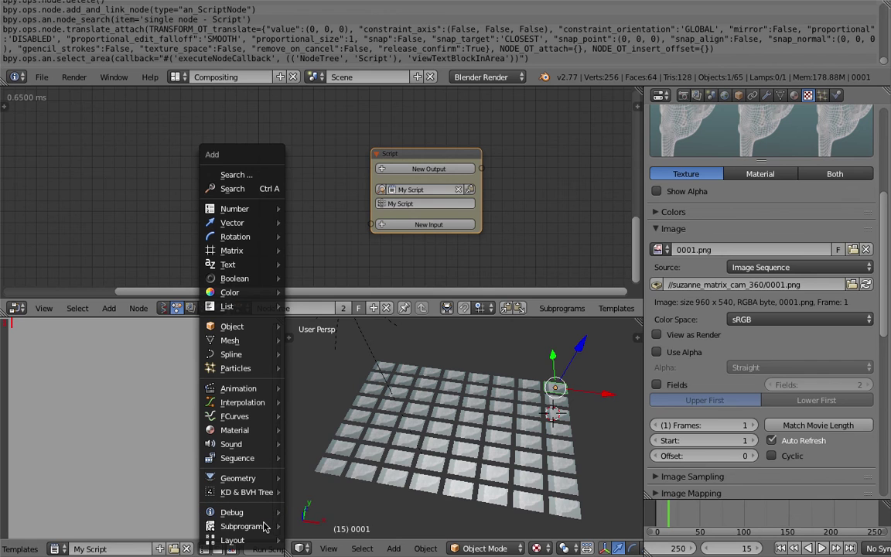
pyautogui.moveTo(264, 527)
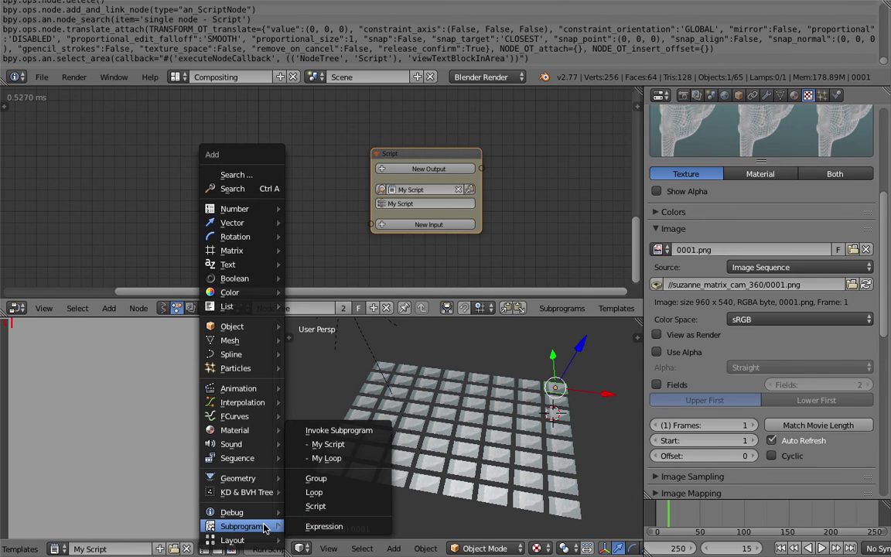
pyautogui.click(331, 450)
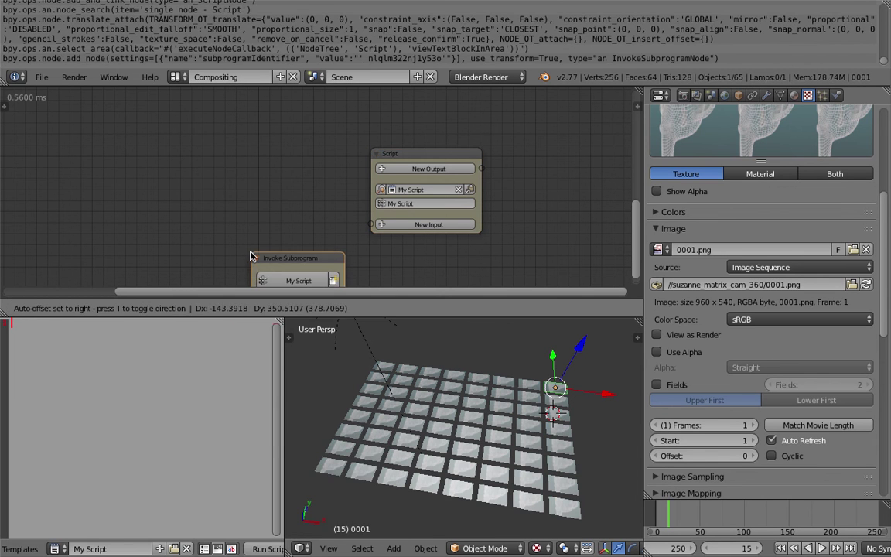
pyautogui.click(193, 180)
# - Reposition the 3D cursor in the empty space just outside the grid, near the 0001 plane
pyautogui.moveTo(398, 427); pyautogui.dragTo(453, 421, button='middle')
pyautogui.click(596, 409)
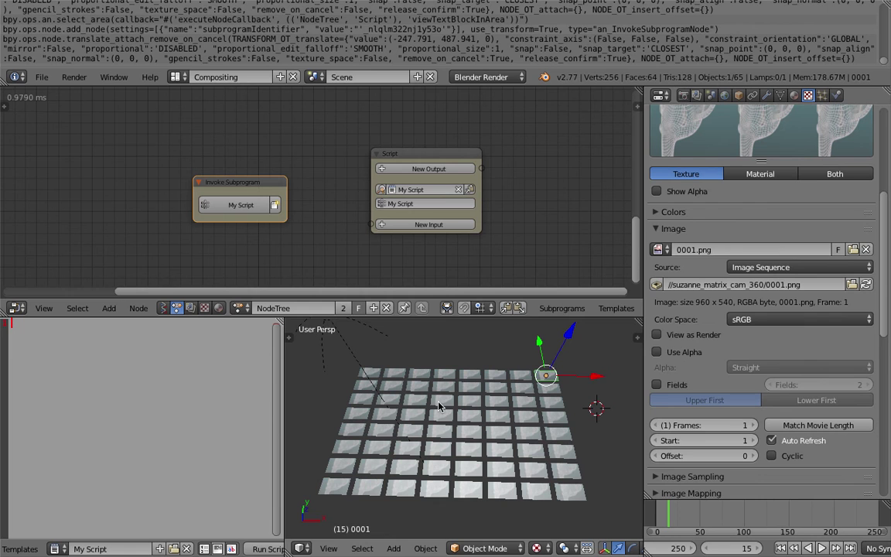
pyautogui.click(607, 414)
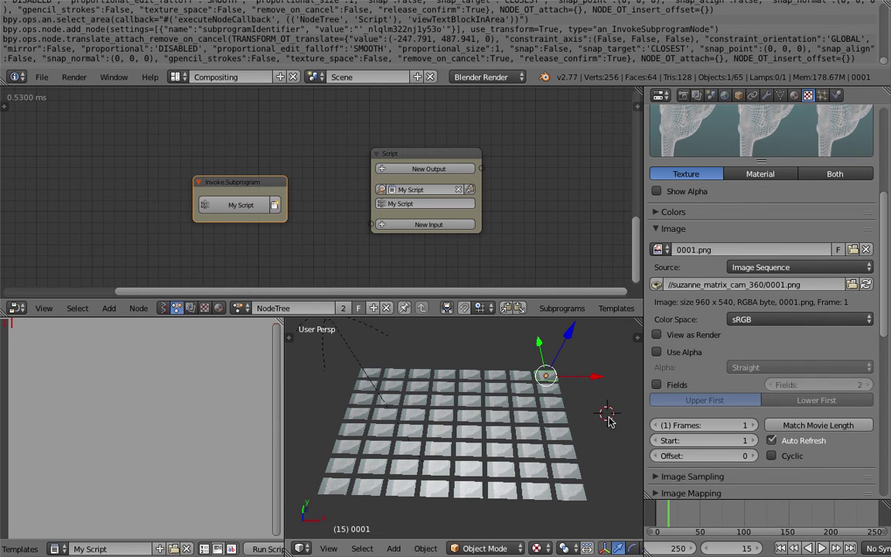
pyautogui.keyDown('shift'); pyautogui.moveTo(514, 432); pyautogui.dragTo(535, 420, button='middle'); pyautogui.keyUp('shift')
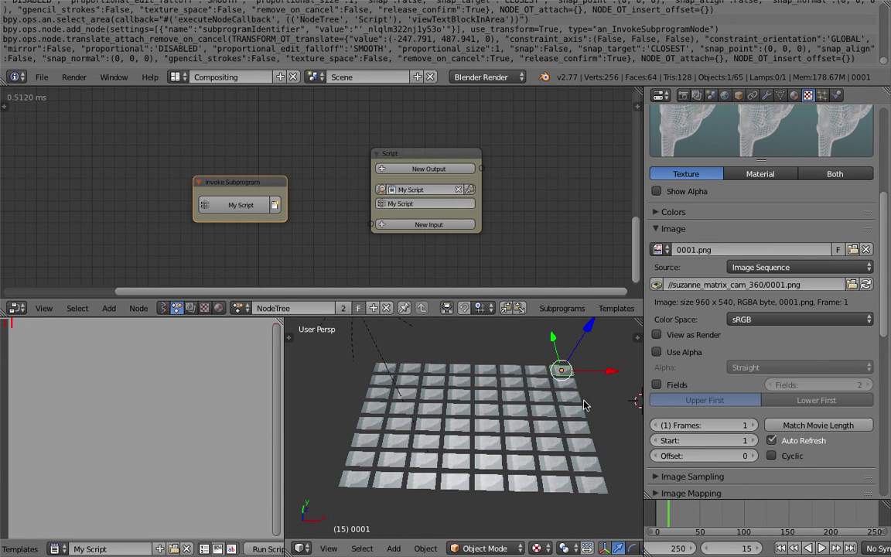
pyautogui.click(615, 394)
# - Compare the image sequence frames, start and offset settings of the 0002, 0001 and 0009 planes
pyautogui.rightClick(553, 388)
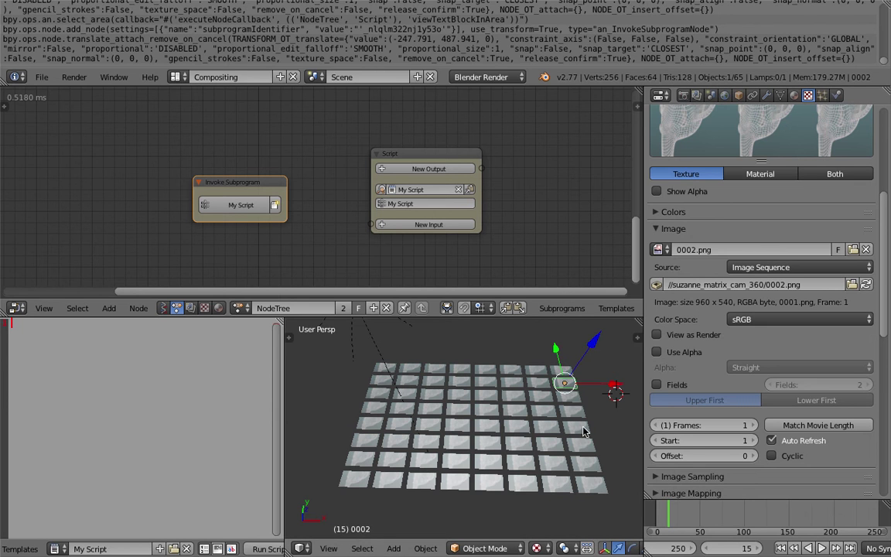
pyautogui.rightClick(565, 370)
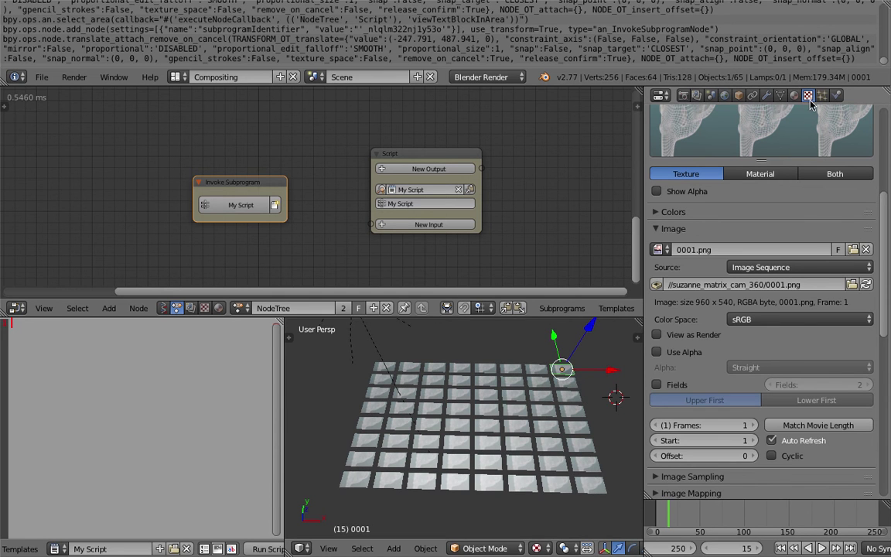
pyautogui.scroll(-2, 886, 313)
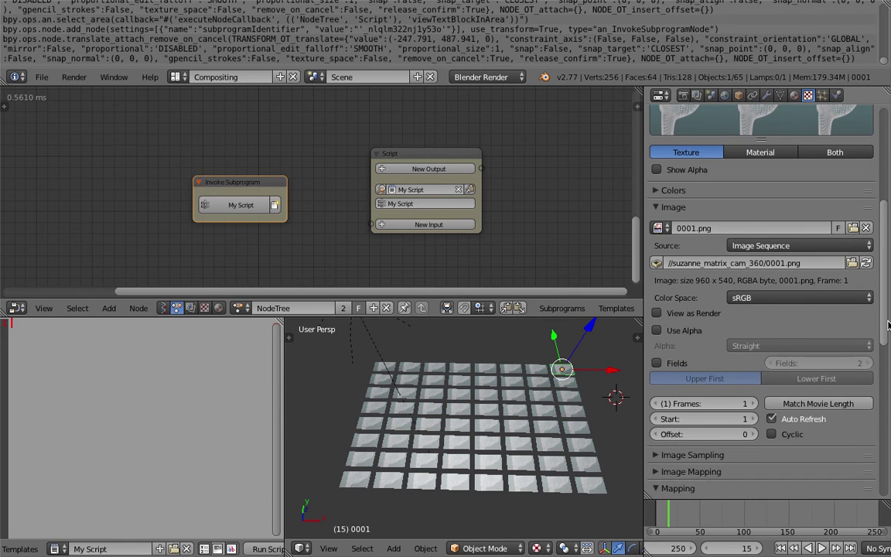
pyautogui.click(770, 365)
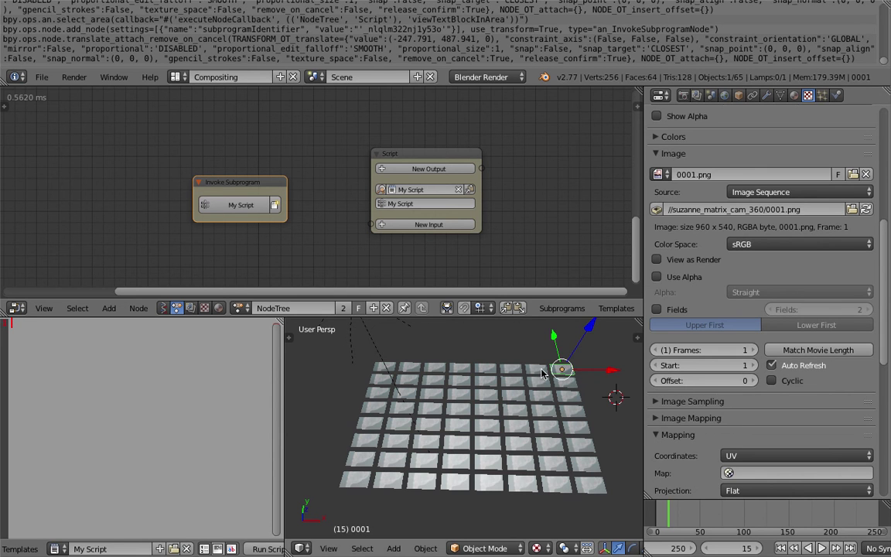
pyautogui.rightClick(515, 372)
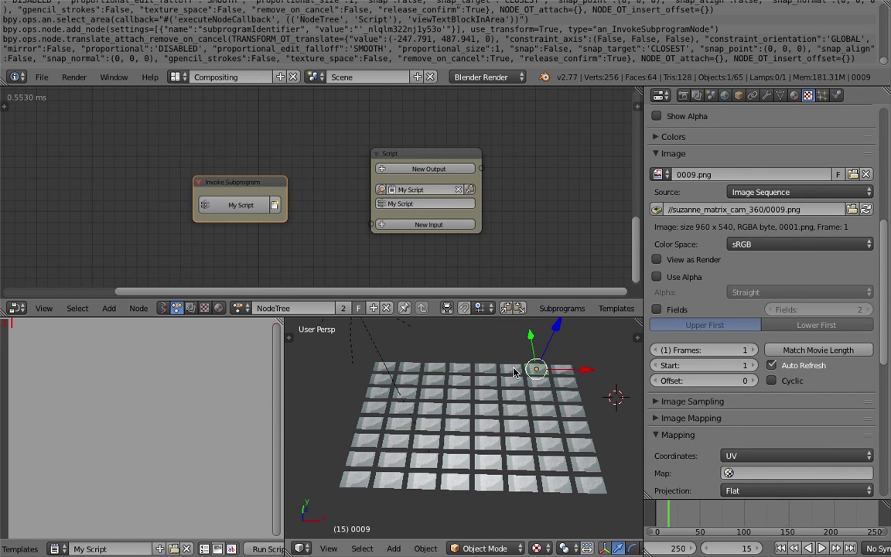
# - Select the 0001 plane and check the Python path of its image sequence frame count
pyautogui.rightClick(563, 408)
pyautogui.rightClick(563, 371)
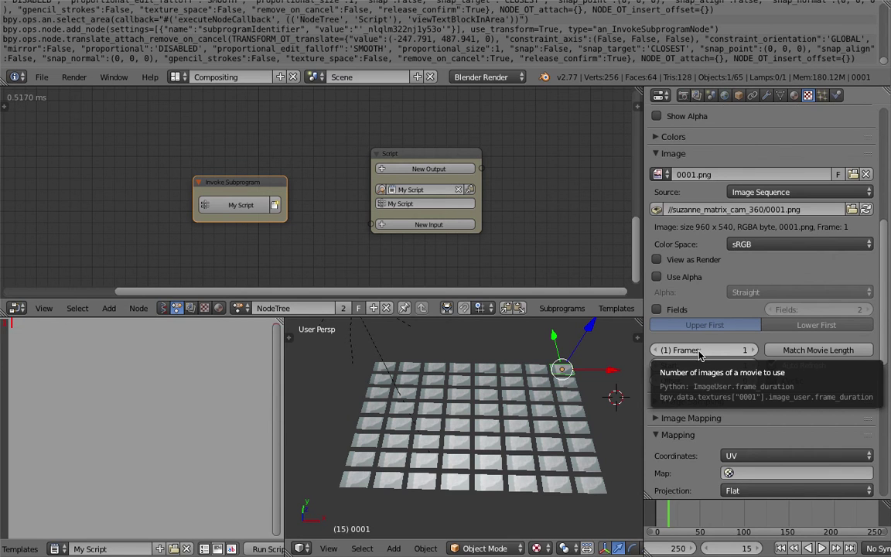
pyautogui.moveTo(508, 422)
pyautogui.mouseDown(button='middle')
pyautogui.moveTo(508, 434)
pyautogui.moveTo(507, 420)
pyautogui.mouseUp(button='middle')
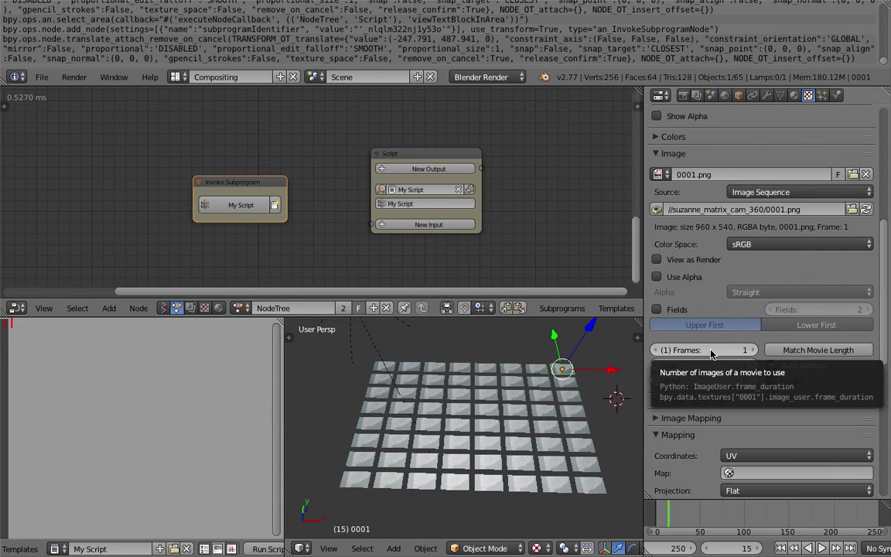
# - Add an Integer input named total_frames to the Script node and shift the Invoke Subprogram node slightly up
pyautogui.press('space')
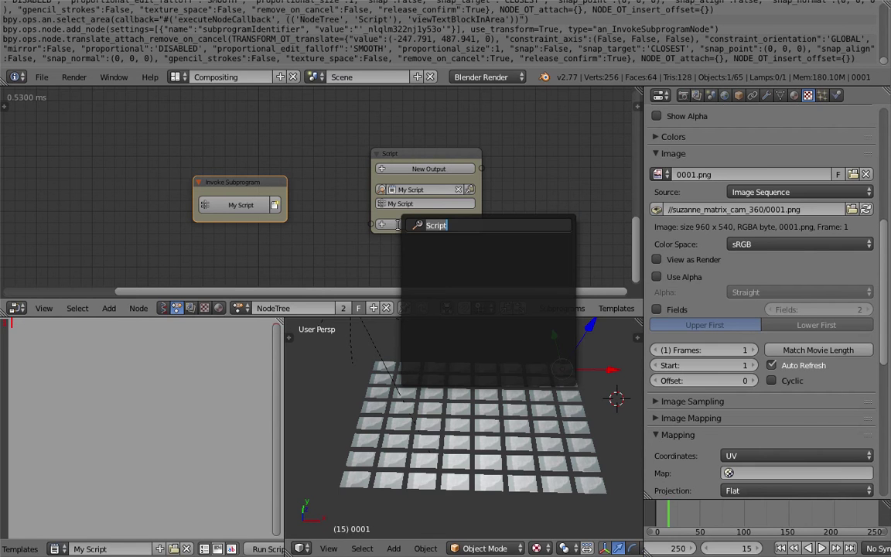
pyautogui.write('inte')
pyautogui.press('Return')
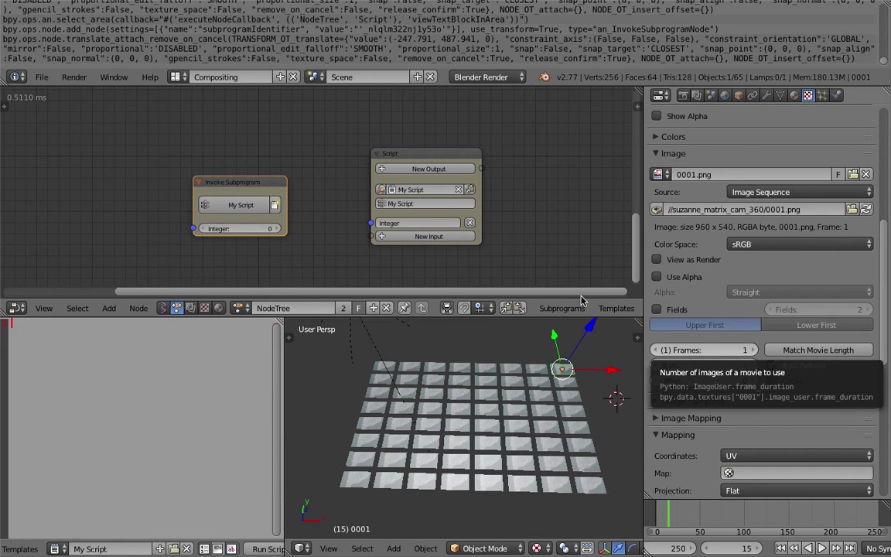
pyautogui.doubleClick(429, 222)
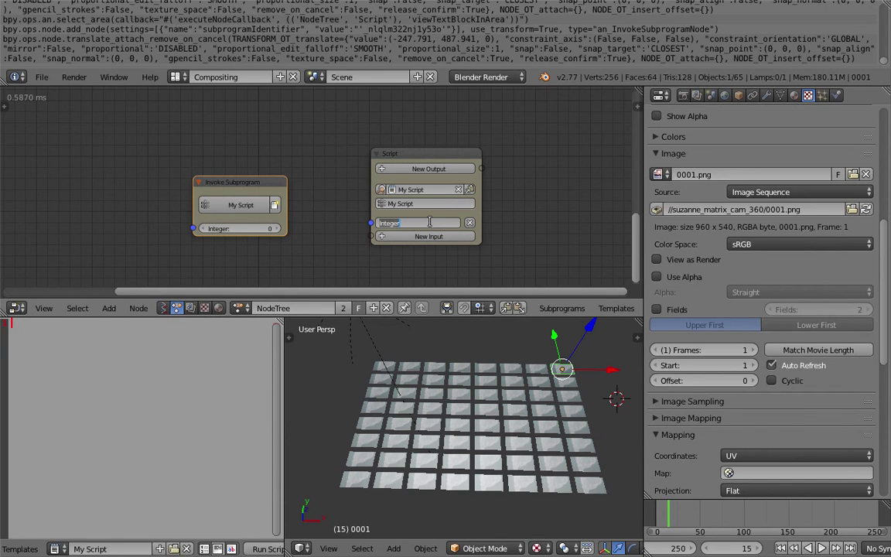
pyautogui.write('total_frames')
pyautogui.press('Return')
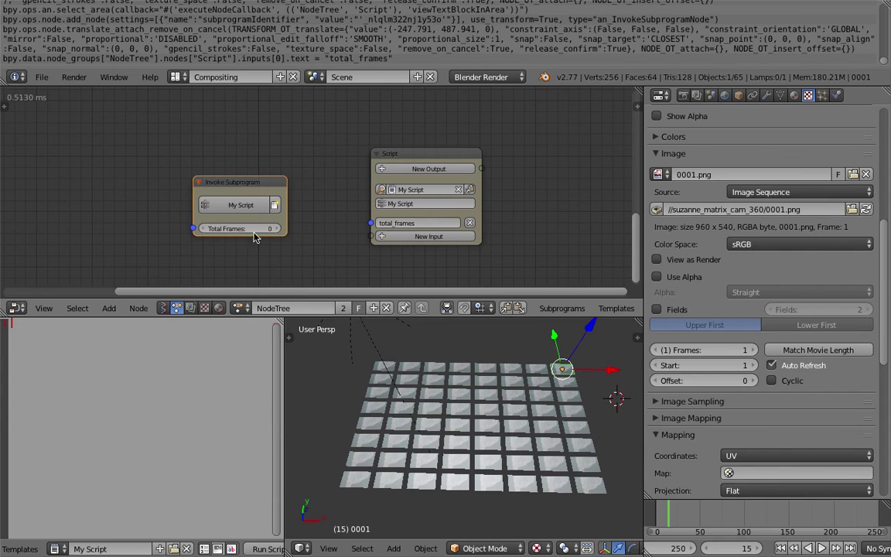
pyautogui.moveTo(240, 184); pyautogui.dragTo(233, 162)
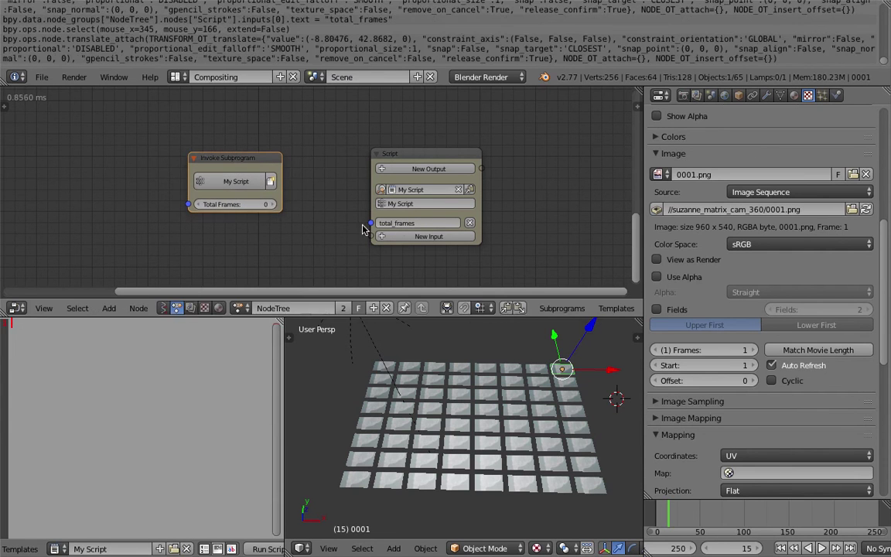
# - Copy the data path of the 0001 texture's frame count and paste it into My Script
pyautogui.rightClick(720, 350)
pyautogui.click(673, 383)
pyautogui.hotkey('ctrl', 'v')
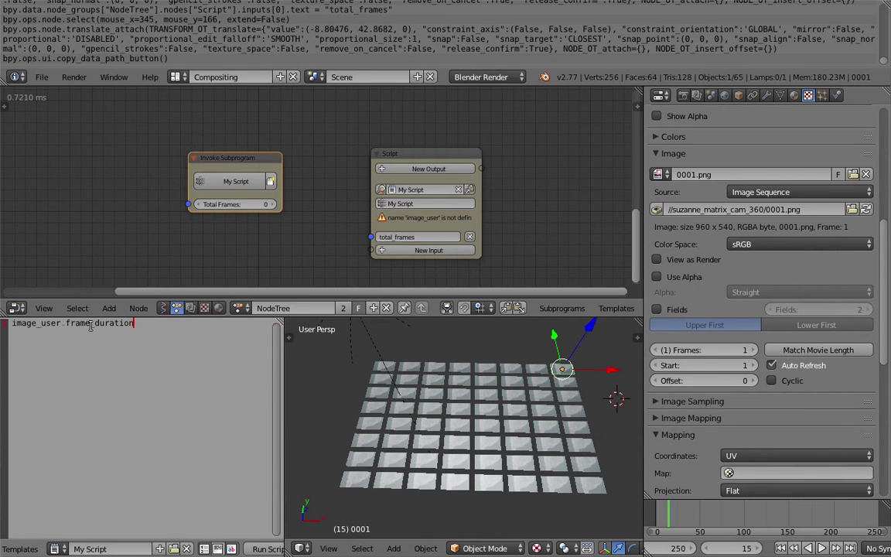
# - Insert an "import bpy" line above the pasted path in My Script, separated by an empty line
pyautogui.press('Home')
pyautogui.press('Return')
pyautogui.press('Return')
pyautogui.press('Up')
pyautogui.press('Up')
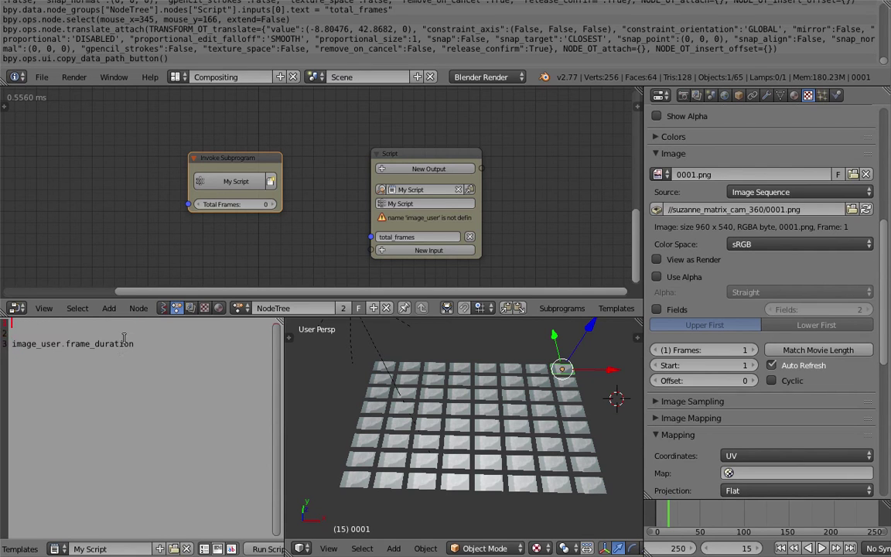
pyautogui.write('import bpy')
pyautogui.press('Down')
pyautogui.press('Down')
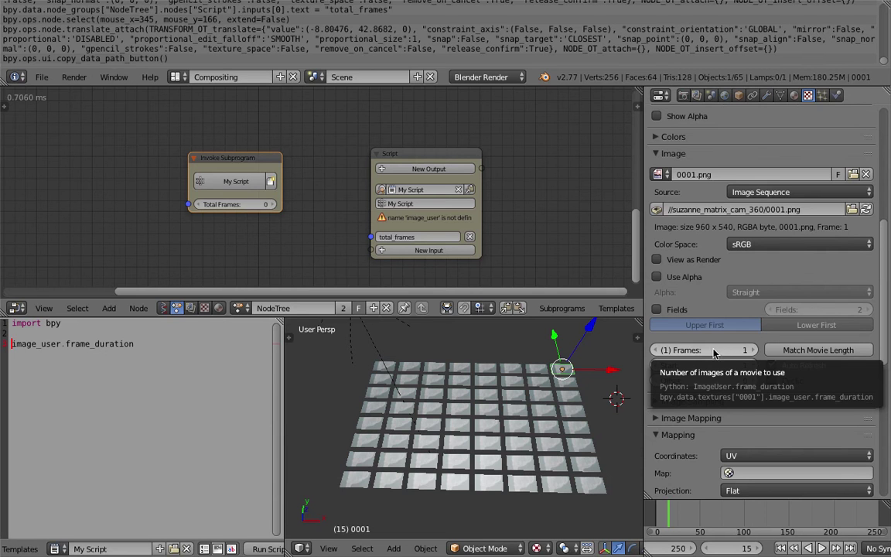
# - Paste the full path bpy.data.textures["0001"].image_user.frame_duration on a new line at the end of My Script
pyautogui.click(168, 360)
pyautogui.press('Return')
pyautogui.hotkey('ctrl', 'v')
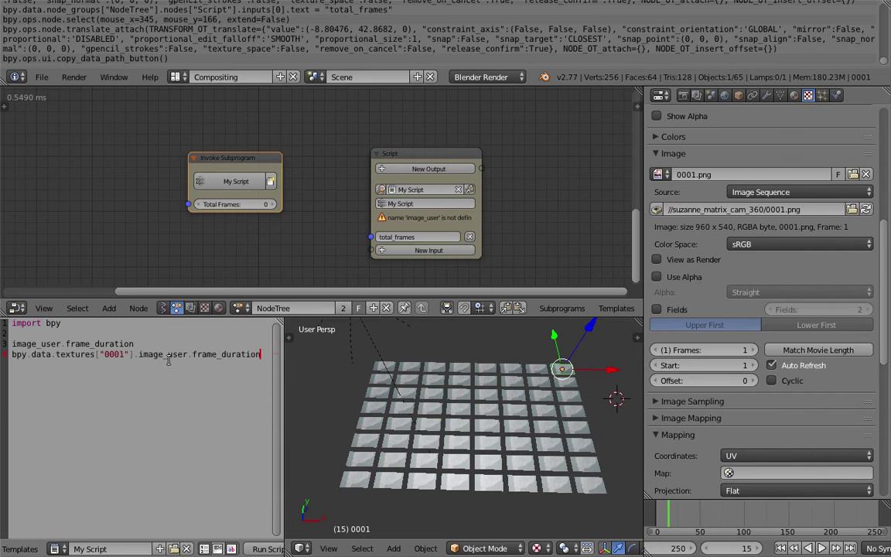
# - Delete the short image_user.frame_duration line from My Script and widen the text editor to fit the full path
pyautogui.moveTo(286, 353); pyautogui.dragTo(296, 354)
pyautogui.press('Up')
pyautogui.hotkey('shift', 'Home')
pyautogui.press('Home')
pyautogui.hotkey('shift', 'Down')
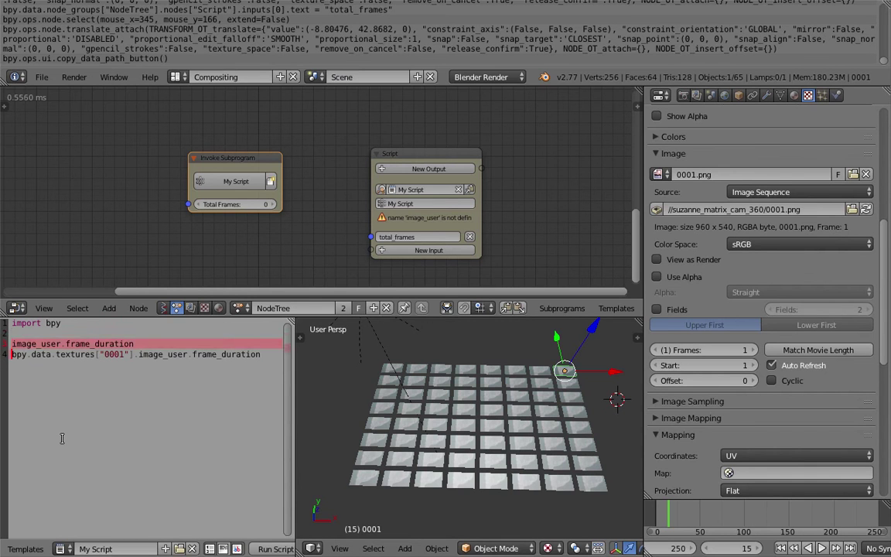
pyautogui.press('Delete')
pyautogui.press('Right')
pyautogui.press('Right')
pyautogui.press('Right')
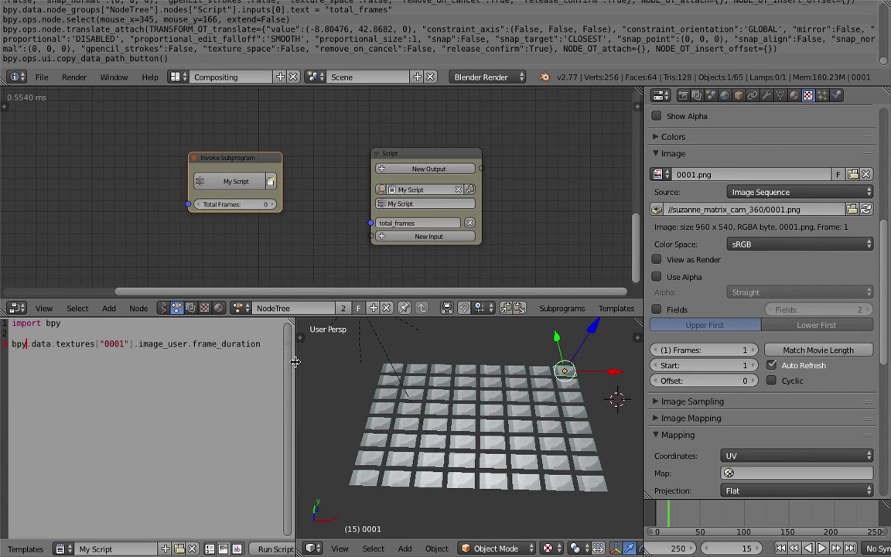
pyautogui.moveTo(294, 361); pyautogui.dragTo(340, 360)
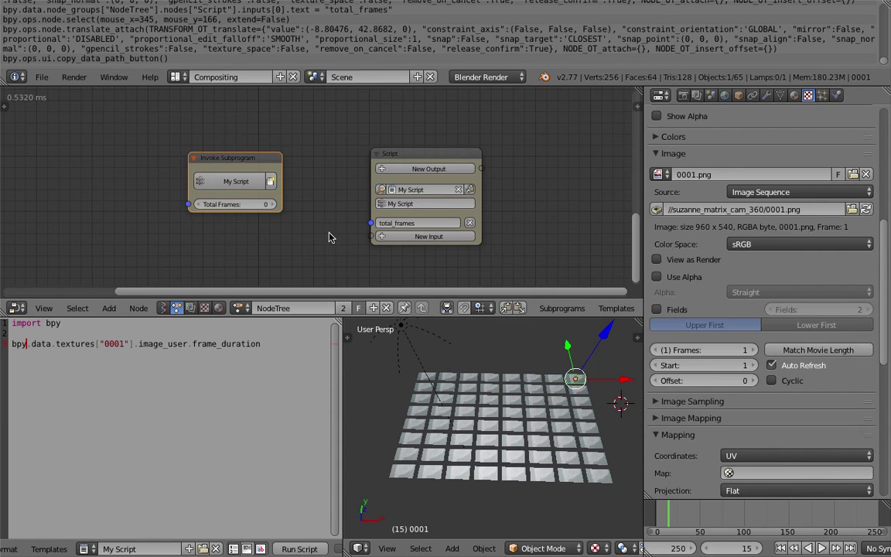
# - Enlarge the node editor downward and move the Script and Invoke Subprogram nodes close below the My Loop nodes
pyautogui.scroll(-1, 328, 231)
pyautogui.moveTo(322, 197); pyautogui.dragTo(301, 171, button='middle')
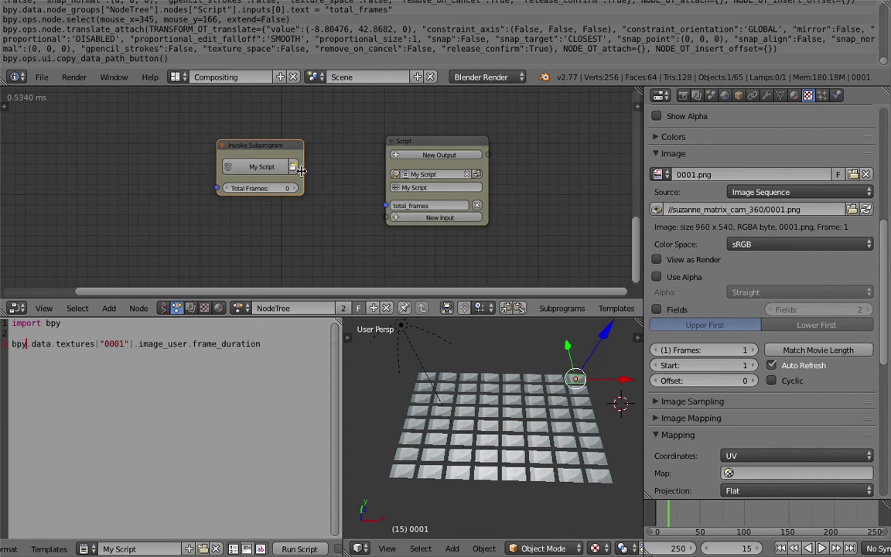
pyautogui.click(420, 220)
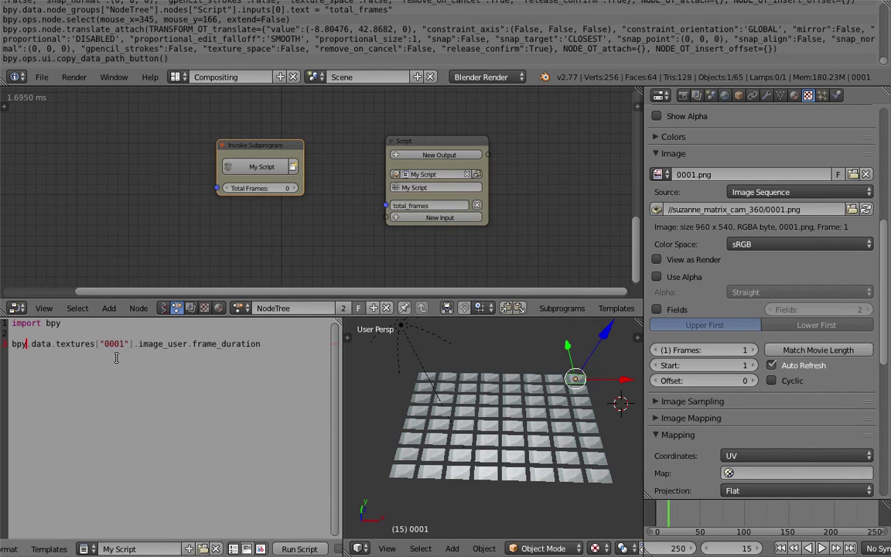
pyautogui.scroll(-1, 295, 235)
pyautogui.scroll(-1, 314, 147)
pyautogui.scroll(-2, 319, 153)
pyautogui.moveTo(324, 161); pyautogui.dragTo(341, 174, button='middle')
pyautogui.moveTo(264, 167); pyautogui.dragTo(217, 285, button='middle')
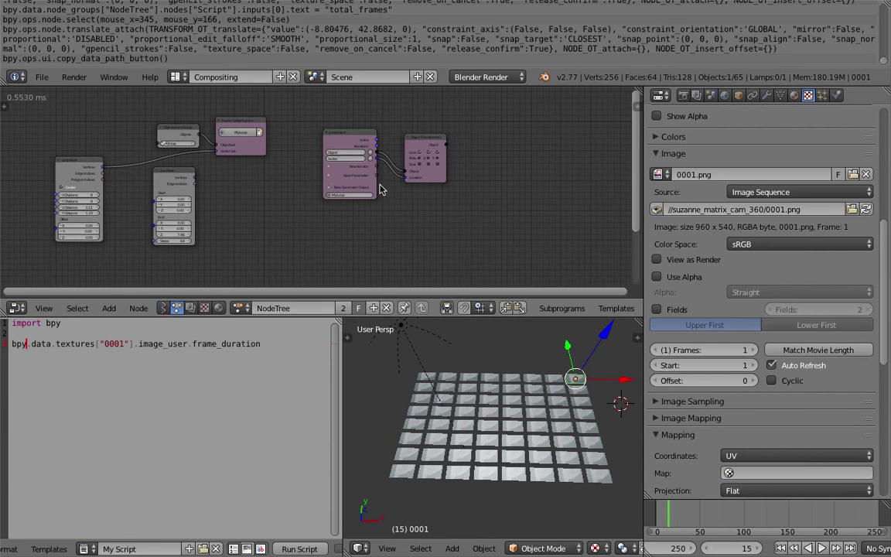
pyautogui.moveTo(404, 242); pyautogui.dragTo(394, 232, button='middle')
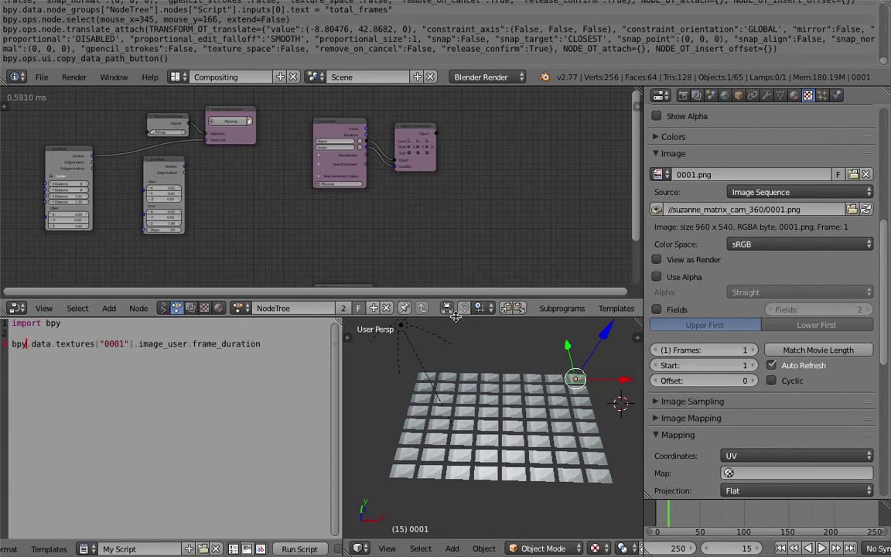
pyautogui.moveTo(453, 300); pyautogui.dragTo(456, 324)
pyautogui.moveTo(369, 251); pyautogui.dragTo(359, 223, button='middle')
pyautogui.moveTo(379, 248); pyautogui.dragTo(499, 187)
pyautogui.click(268, 249)
pyautogui.moveTo(329, 215); pyautogui.dragTo(403, 181)
pyautogui.moveTo(419, 162); pyautogui.dragTo(417, 195, button='middle')
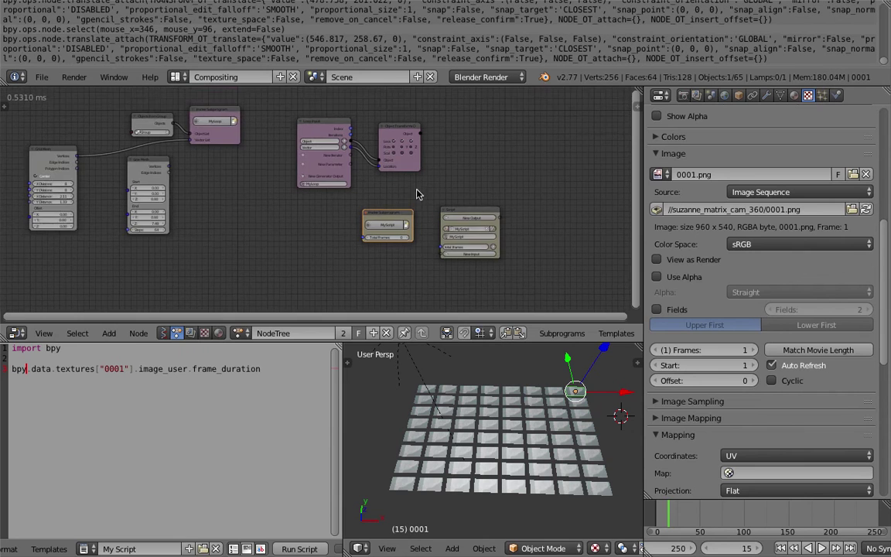
pyautogui.scroll(2, 416, 195)
# - Write an example "for image in images:" loop below the import line, with image.blah = 12 as its body
pyautogui.click(93, 348)
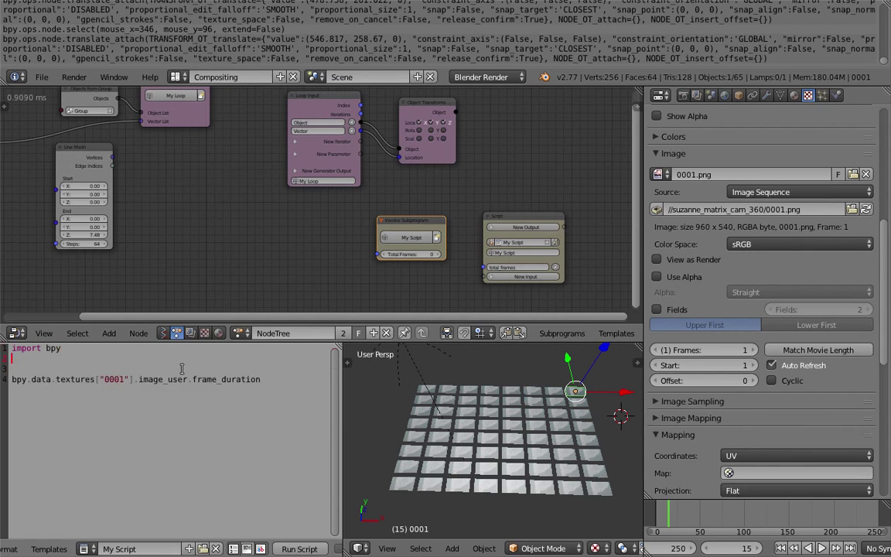
pyautogui.press('Return')
pyautogui.press('Return')
pyautogui.write('for ')
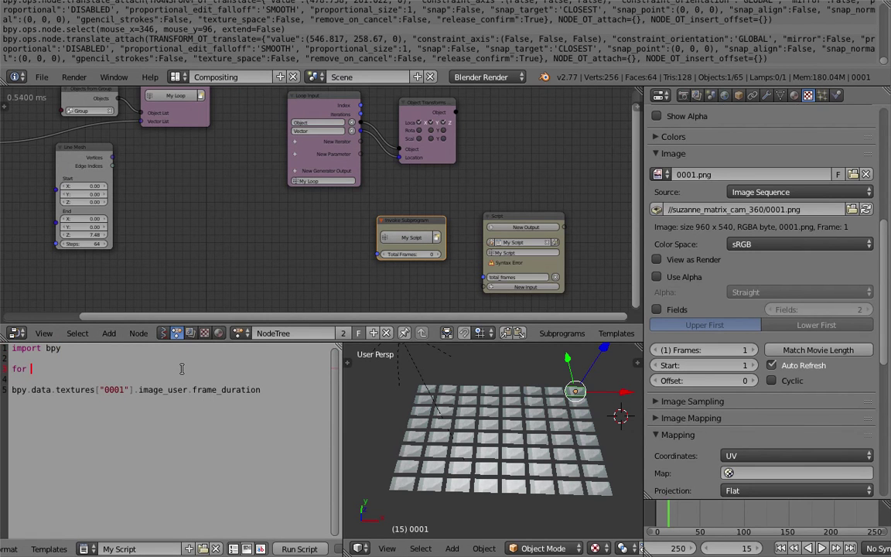
pyautogui.write('image in images:')
pyautogui.press('Return')
pyautogui.write('image.blah = ')
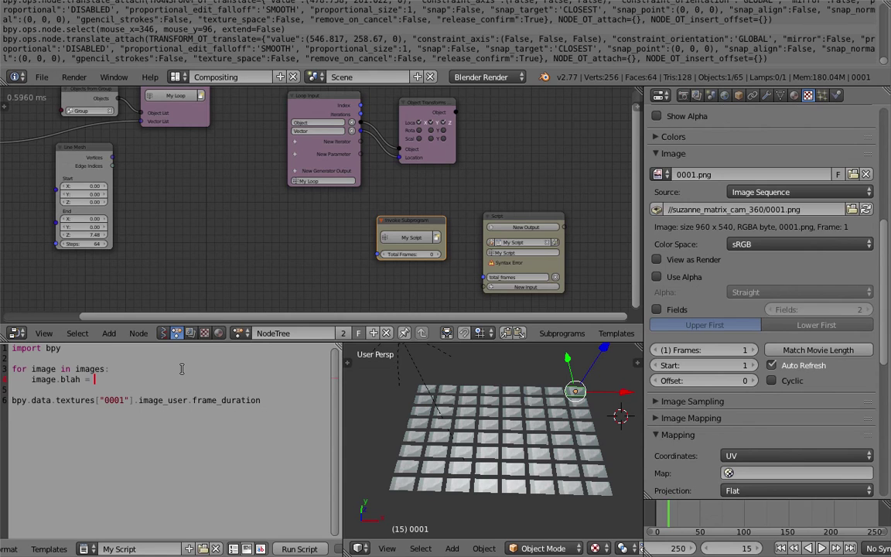
pyautogui.write('12')
# - Delete the example for loop from My Script
pyautogui.press('Home')
pyautogui.press('Right')
pyautogui.press('Down')
pyautogui.press('Down')
pyautogui.hotkey('shift', 'Down')
pyautogui.hotkey('shift', 'Down')
pyautogui.press('BackSpace')
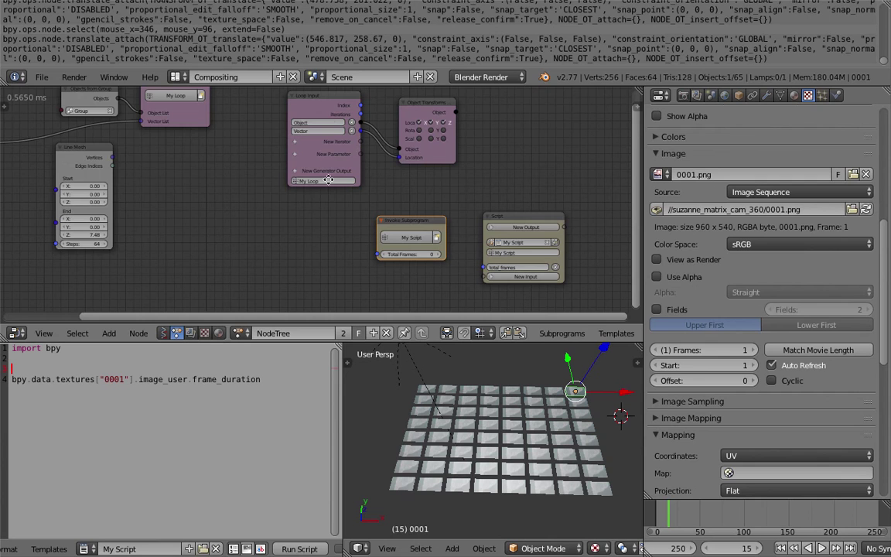
# - Add a second Integer input named index to the Script node
pyautogui.moveTo(497, 177); pyautogui.dragTo(473, 180, button='middle')
pyautogui.moveTo(467, 173); pyautogui.dragTo(449, 158, button='middle')
pyautogui.scroll(1, 449, 158)
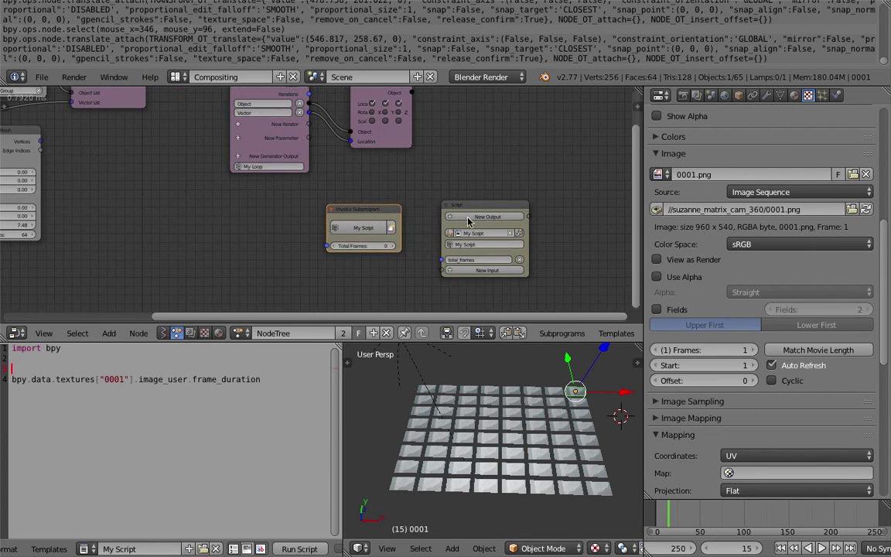
pyautogui.scroll(1, 435, 268)
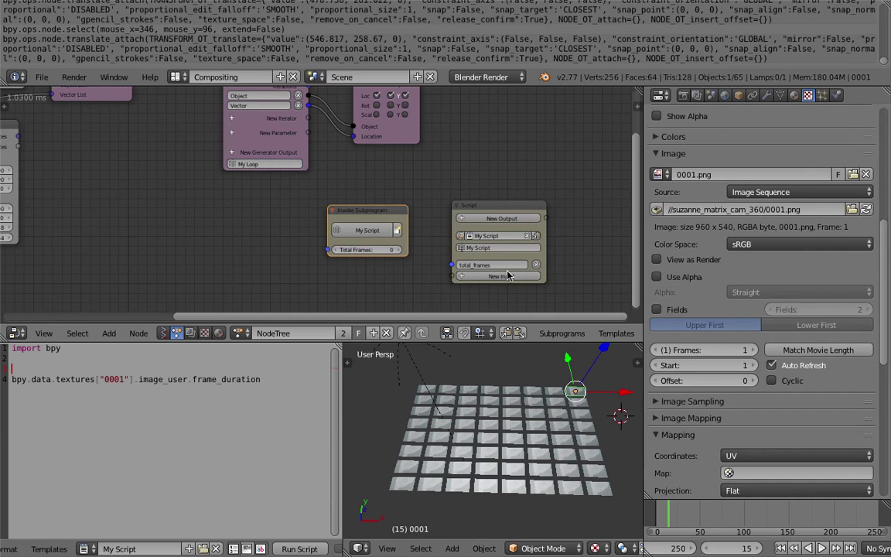
pyautogui.click(503, 275)
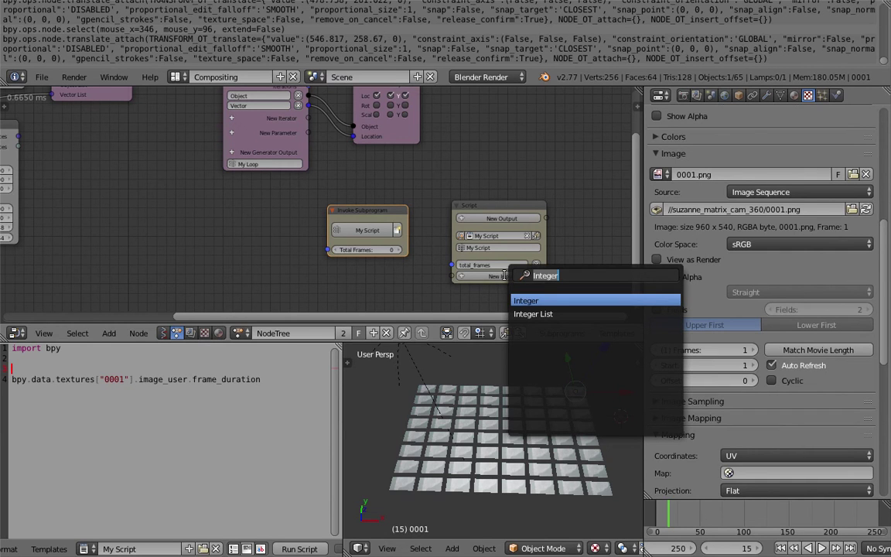
pyautogui.press('Return')
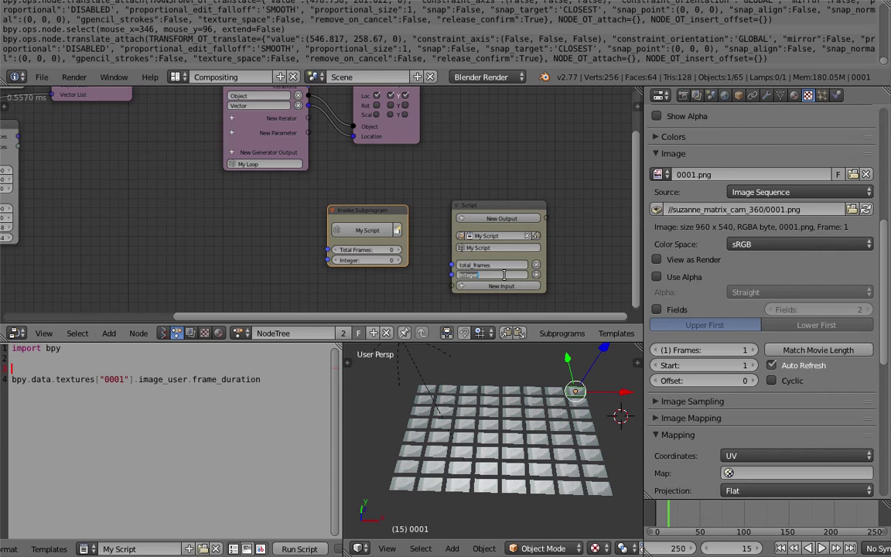
pyautogui.press('BackSpace')
pyautogui.write('index')
pyautogui.press('Return')
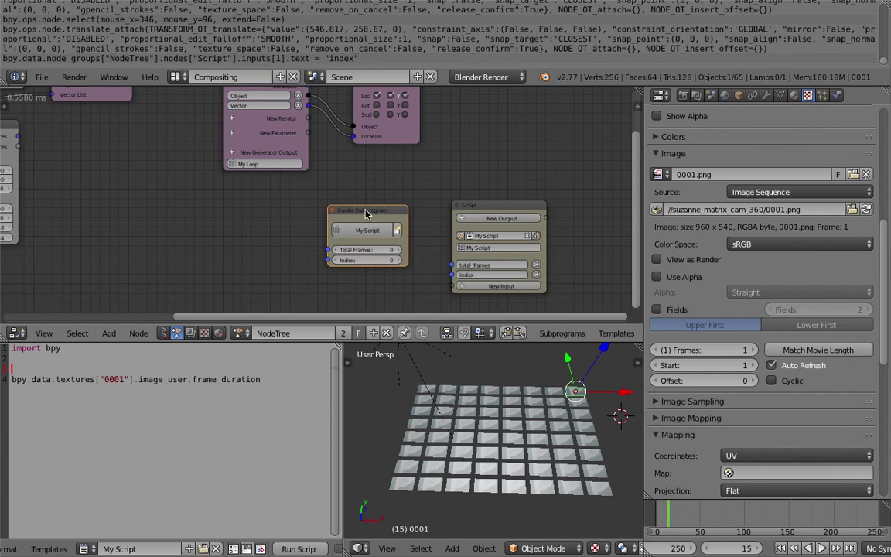
# - Reposition the Invoke Subprogram and Loop Input nodes and link the loop's Index output to the subprogram's Index input
pyautogui.moveTo(366, 214); pyautogui.dragTo(366, 222)
pyautogui.scroll(-1, 317, 193)
pyautogui.moveTo(263, 97); pyautogui.dragTo(337, 270)
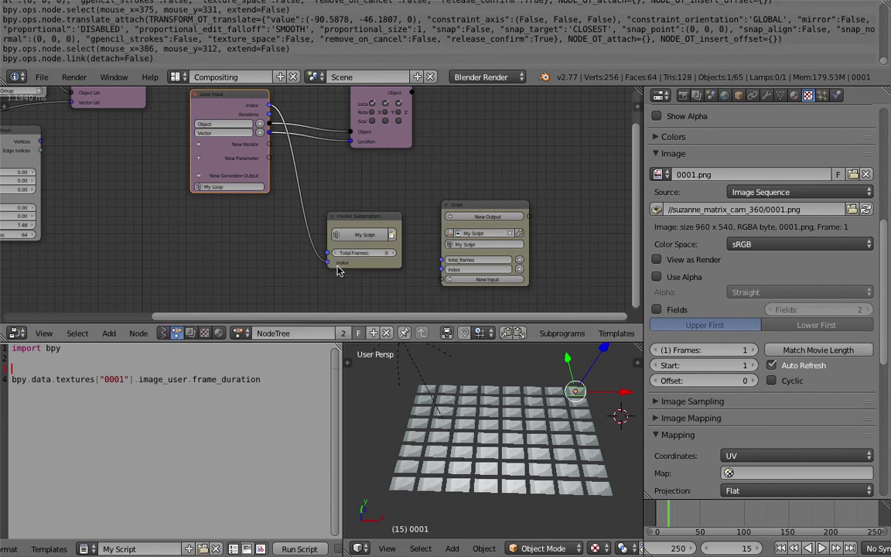
# - Replace the texture name "0001" in the script's path with the variable index
pyautogui.click(113, 379)
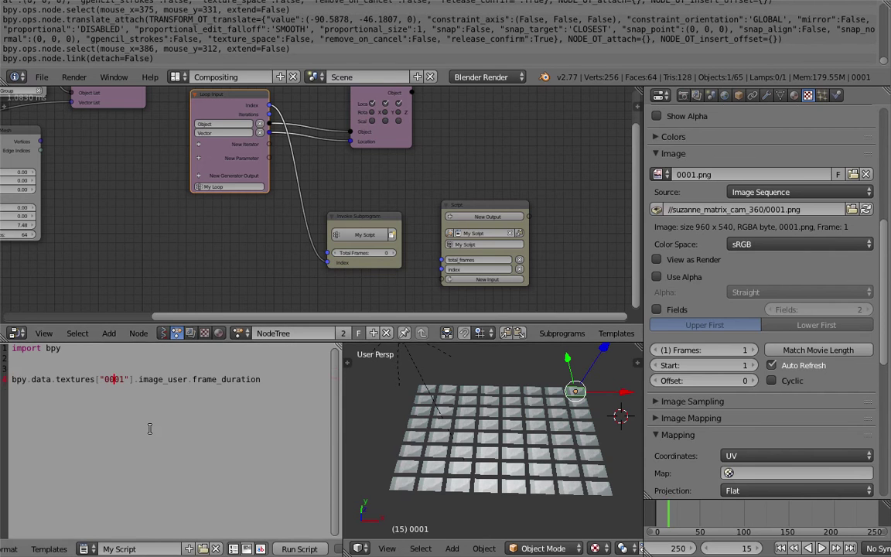
pyautogui.press('Left')
pyautogui.press('Left')
pyautogui.hotkey('shift', 'Right')
pyautogui.hotkey('shift', 'Right')
pyautogui.hotkey('shift', 'Right')
pyautogui.hotkey('shift', 'Right')
pyautogui.press('Left')
pyautogui.press('Right')
pyautogui.press('Right')
pyautogui.press('Right')
pyautogui.press('BackSpace')
pyautogui.press('BackSpace')
pyautogui.press('BackSpace')
pyautogui.press('BackSpace')
pyautogui.press('BackSpace')
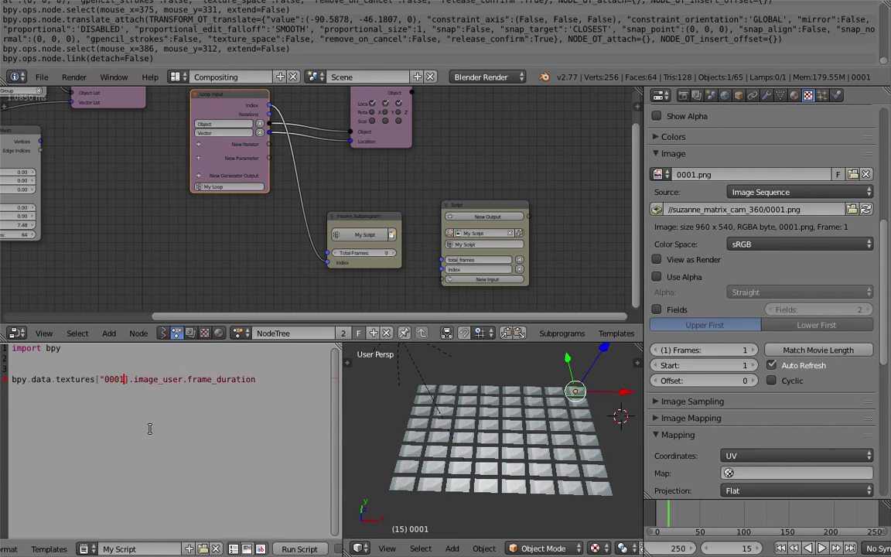
pyautogui.press('BackSpace')
pyautogui.write('index')
# - Complete the script line by assigning 64 to frame_duration, and save the file
pyautogui.click(260, 378)
pyautogui.write('=')
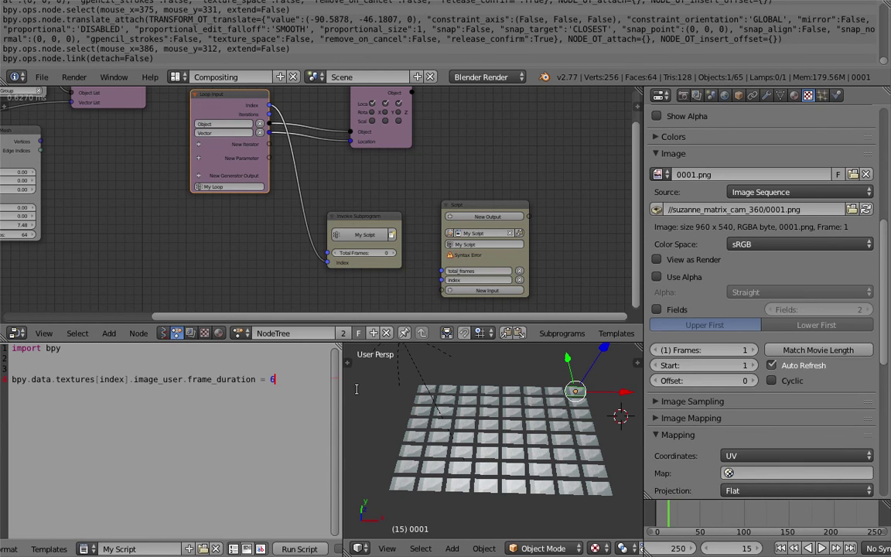
pyautogui.write('64')
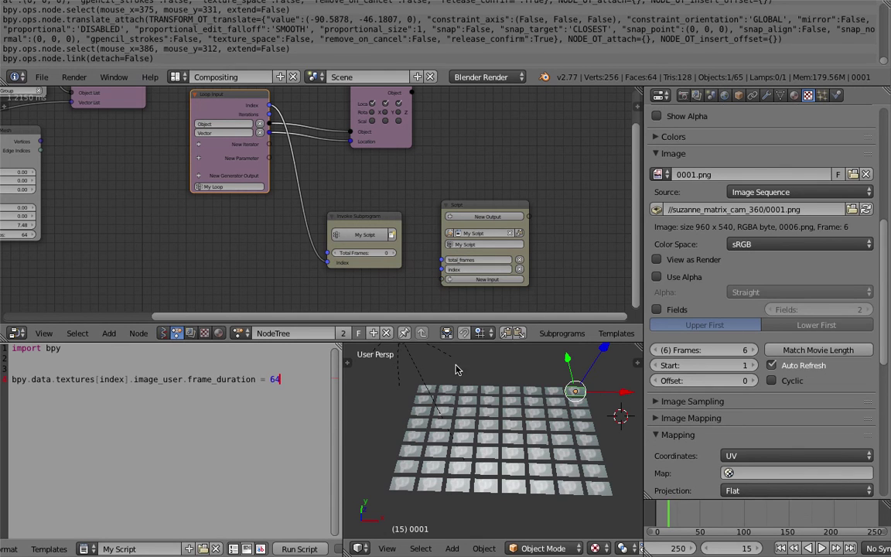
pyautogui.click(42, 77)
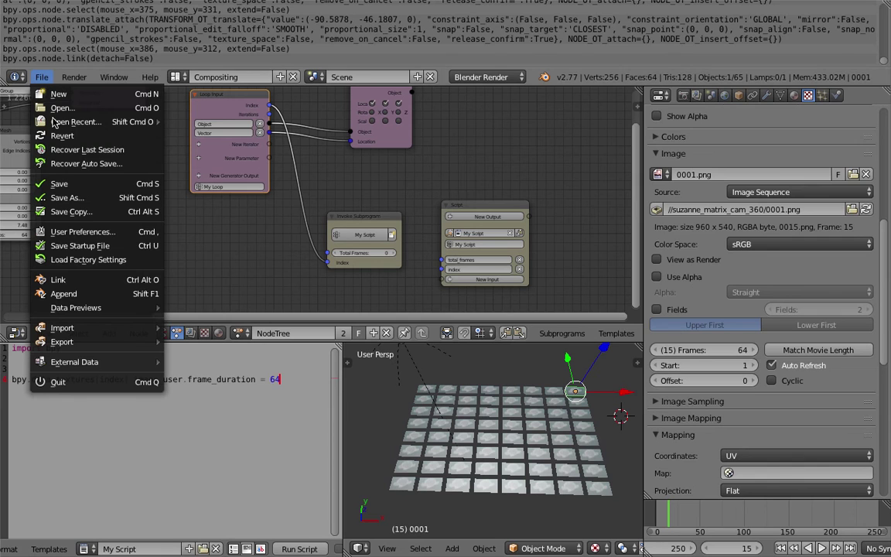
pyautogui.click(66, 190)
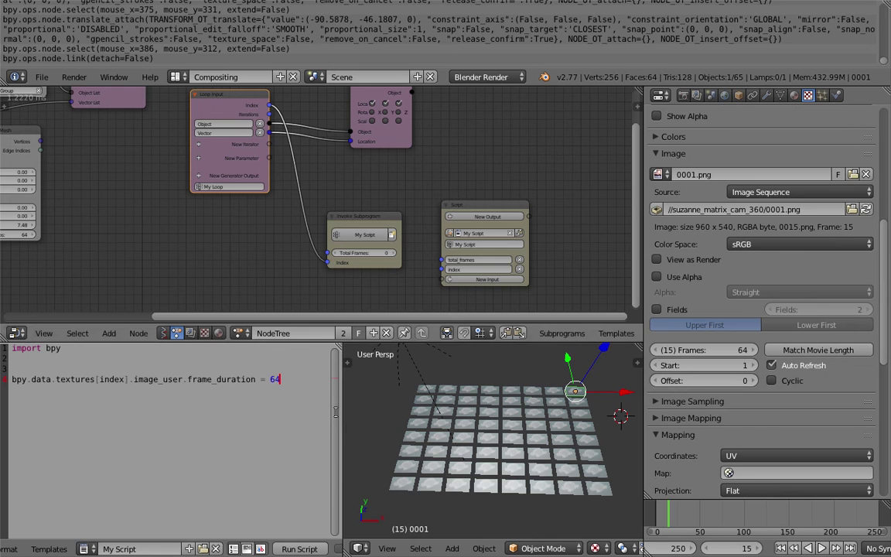
# - Enlarge the 3D view by narrowing the text editor and reducing the node editor's height
pyautogui.moveTo(343, 420); pyautogui.dragTo(315, 420)
pyautogui.scroll(3, 529, 425)
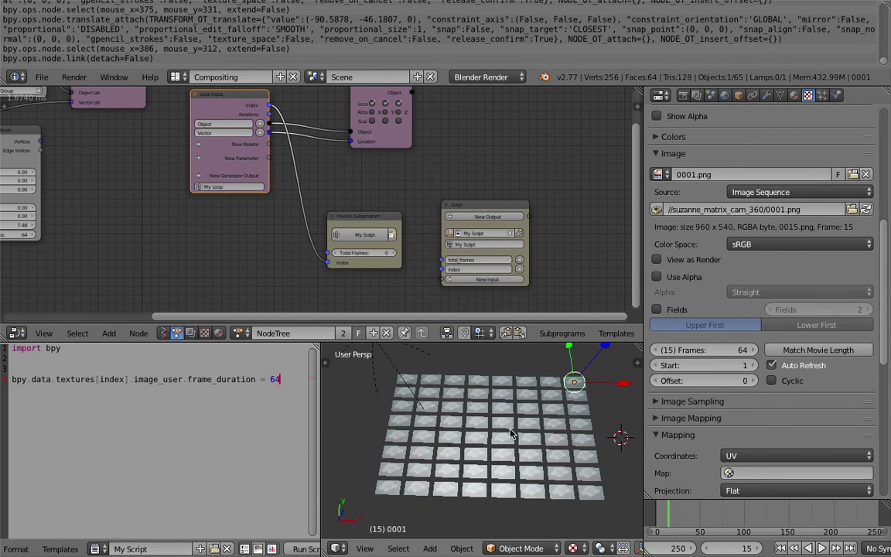
pyautogui.scroll(1, 543, 395)
pyautogui.moveTo(547, 406); pyautogui.dragTo(557, 410, button='middle')
pyautogui.scroll(-1, 556, 408)
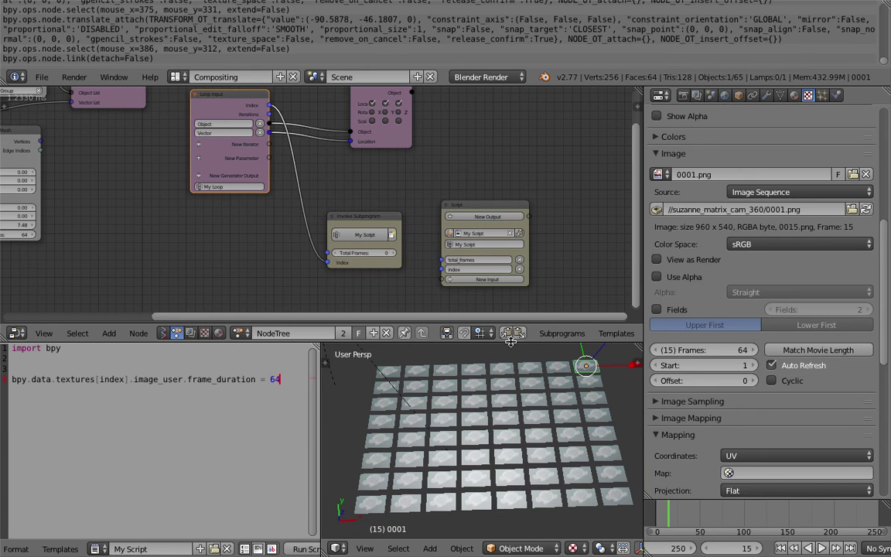
pyautogui.moveTo(513, 331); pyautogui.dragTo(513, 298)
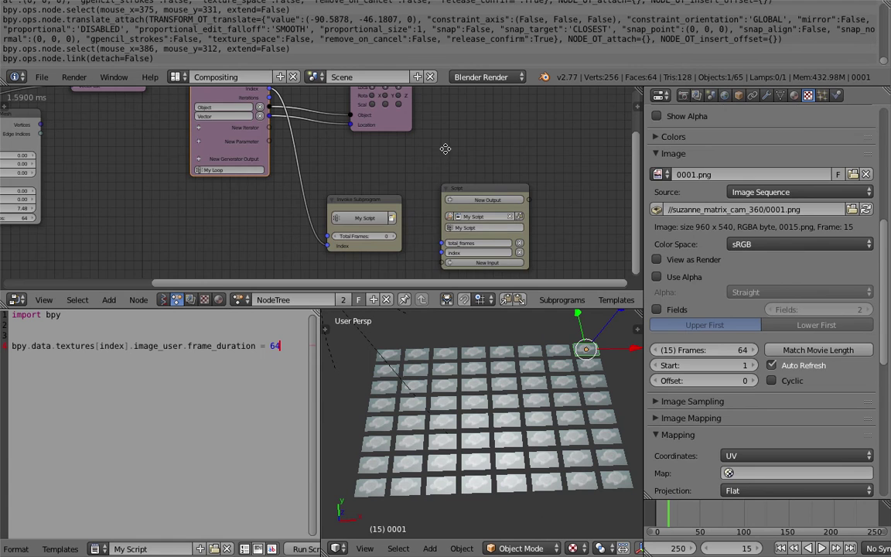
pyautogui.scroll(1, 420, 184)
pyautogui.scroll(1, 410, 205)
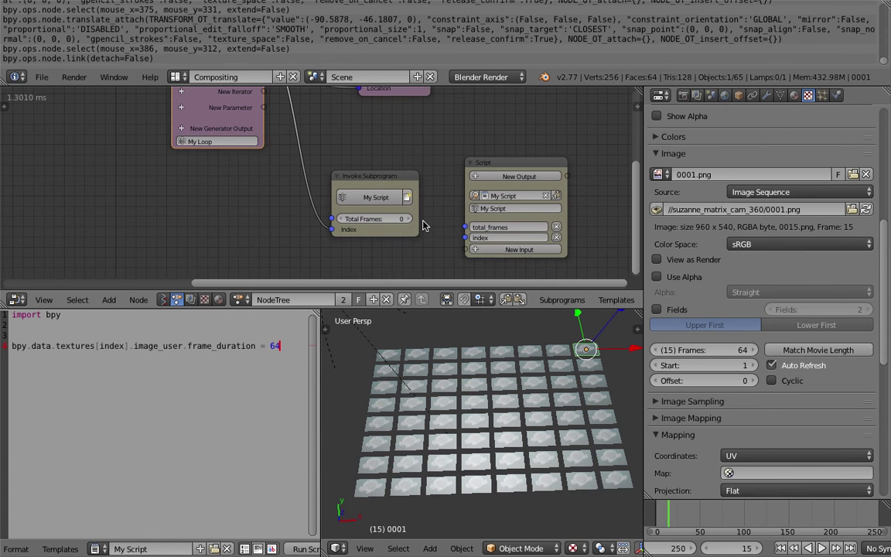
# - Move the Invoke Subprogram node slightly upward and set its Total Frames input to 64
pyautogui.moveTo(407, 175); pyautogui.dragTo(410, 164)
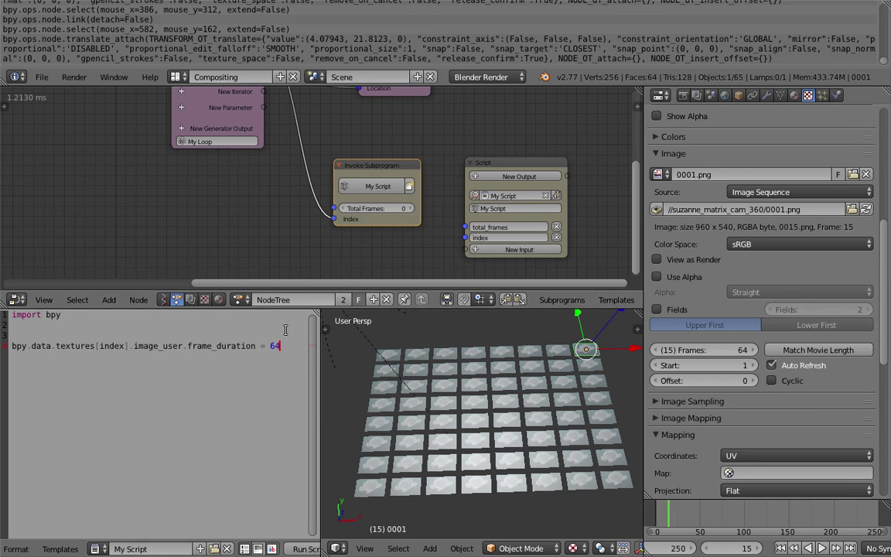
pyautogui.click(260, 336)
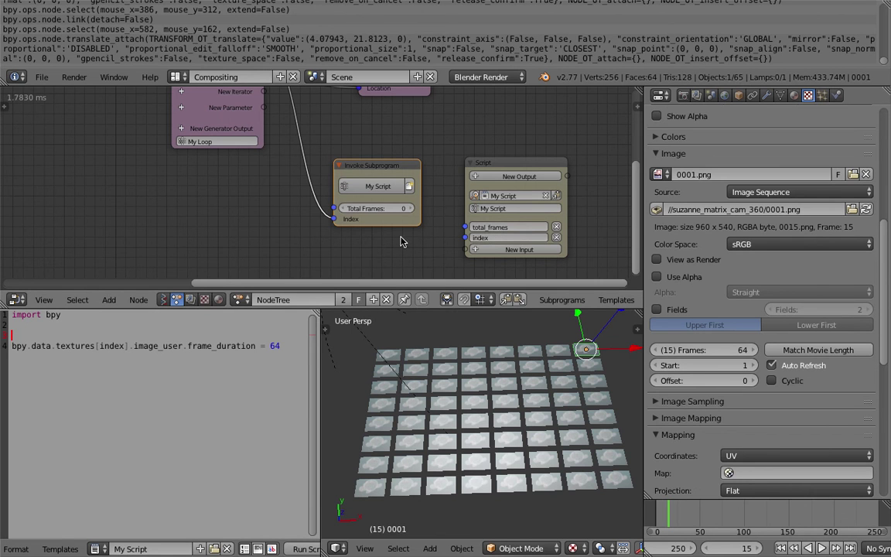
pyautogui.click(393, 209)
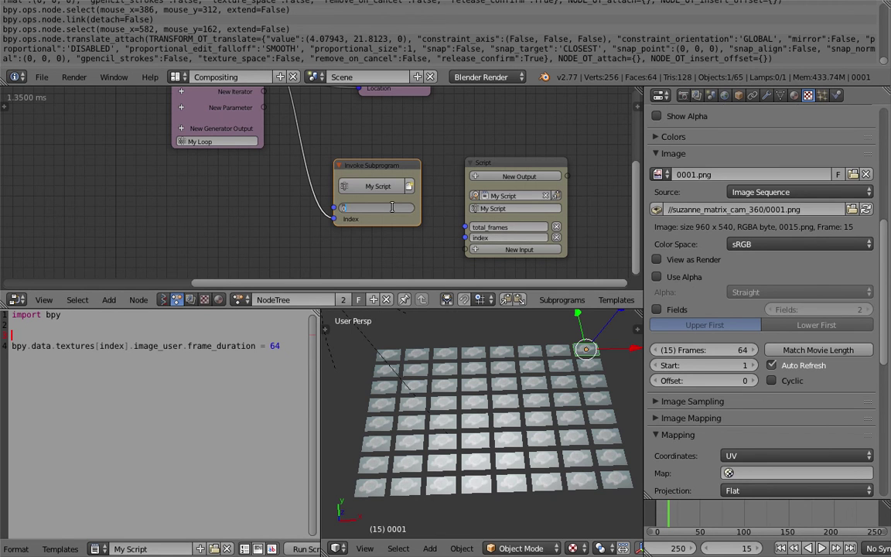
pyautogui.write('64')
pyautogui.press('Return')
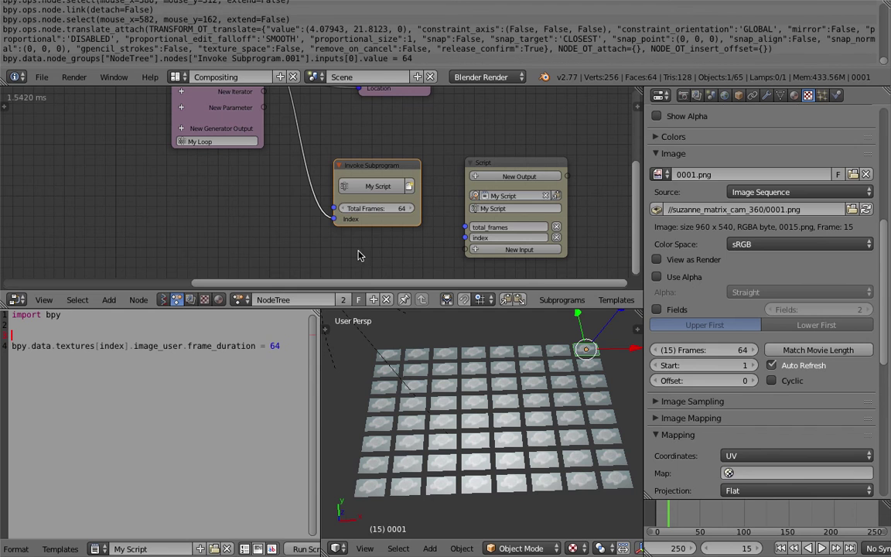
# - Widen the 3D view by narrowing both the text editor and the properties editor
pyautogui.moveTo(513, 414); pyautogui.dragTo(505, 438, button='middle')
pyautogui.moveTo(436, 375); pyautogui.dragTo(302, 375, button='middle')
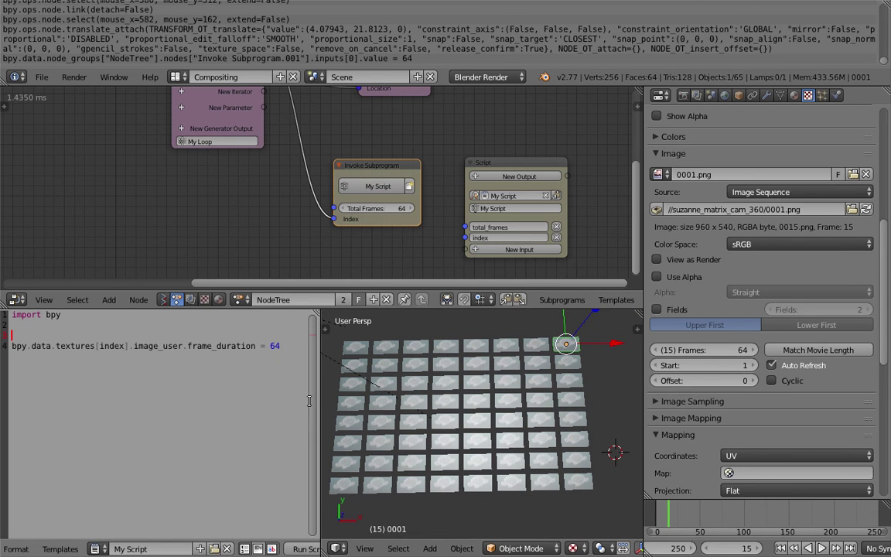
pyautogui.moveTo(318, 397); pyautogui.dragTo(303, 398)
pyautogui.moveTo(422, 401); pyautogui.dragTo(491, 387, button='middle')
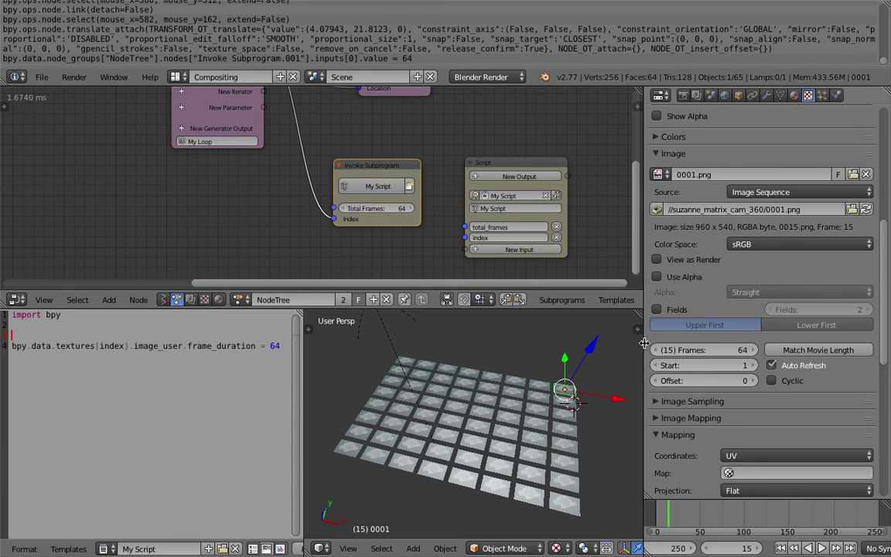
pyautogui.moveTo(659, 344); pyautogui.dragTo(699, 344)
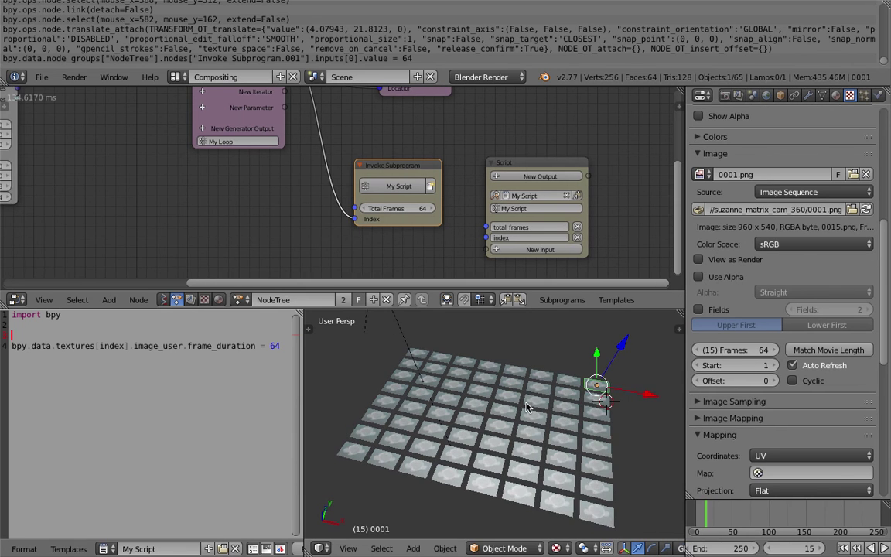
pyautogui.moveTo(537, 412); pyautogui.dragTo(495, 383, button='middle')
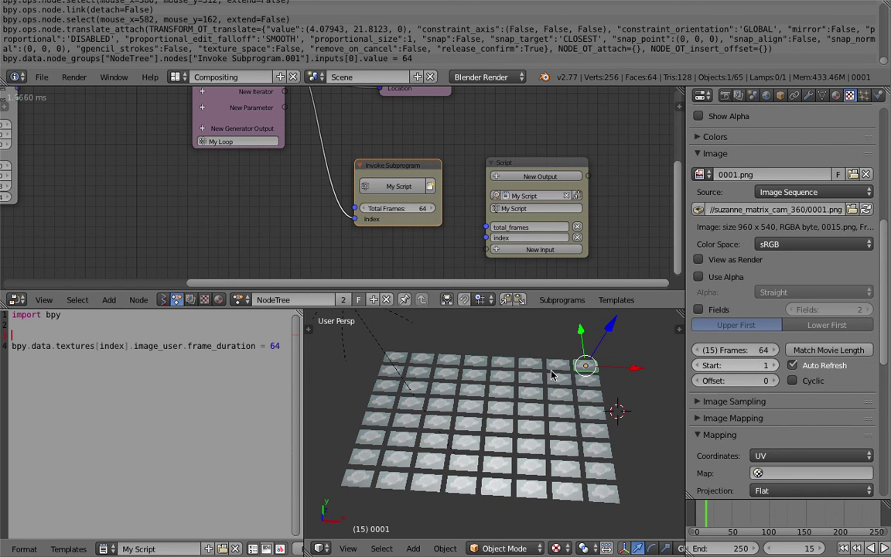
pyautogui.moveTo(551, 375); pyautogui.dragTo(470, 371, button='middle')
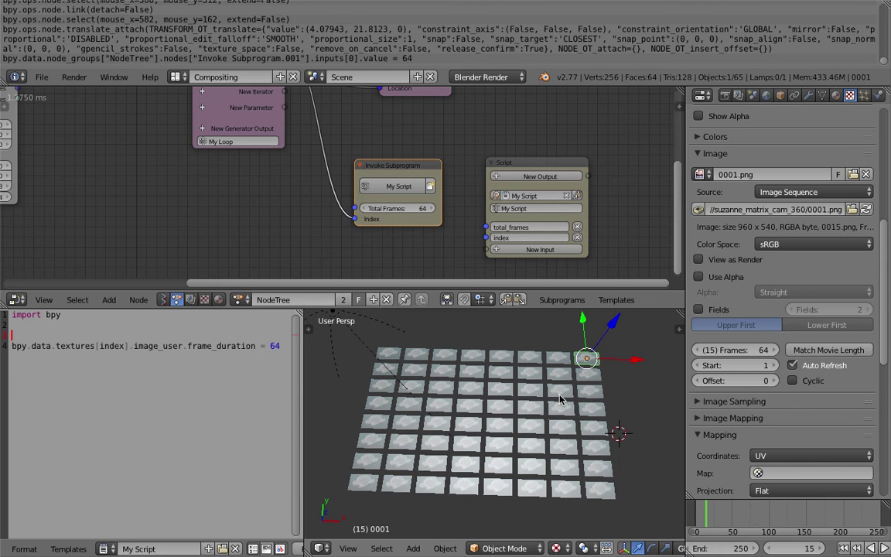
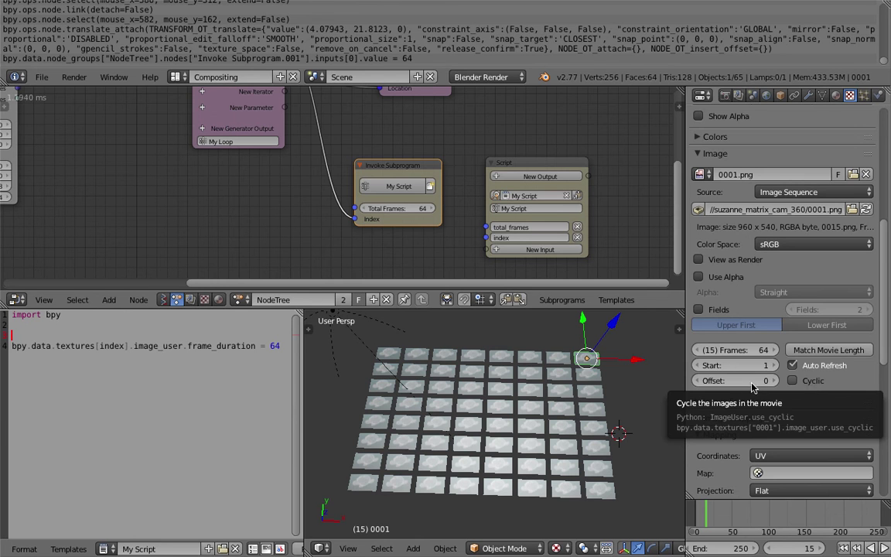
# - Show the script named Text in the text editor and enable Cyclic for texture 0001's image sequence
pyautogui.click(105, 548)
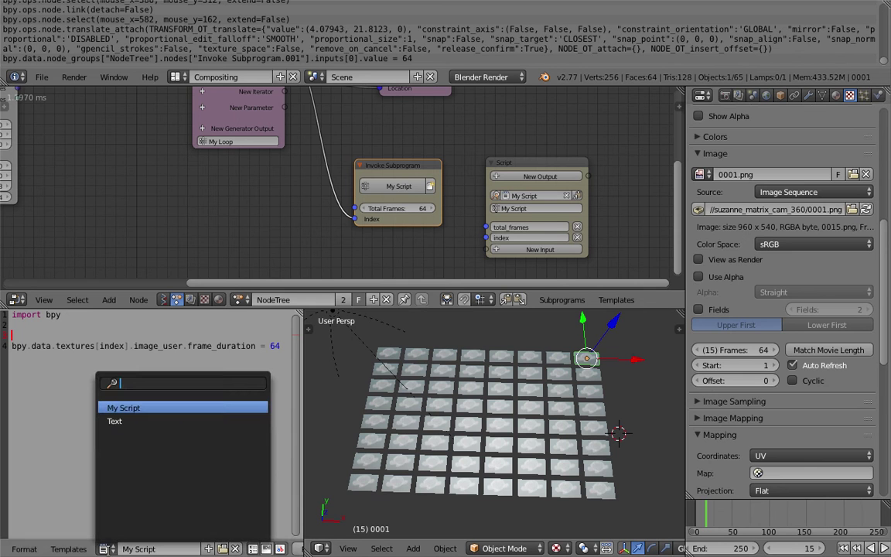
pyautogui.click(116, 421)
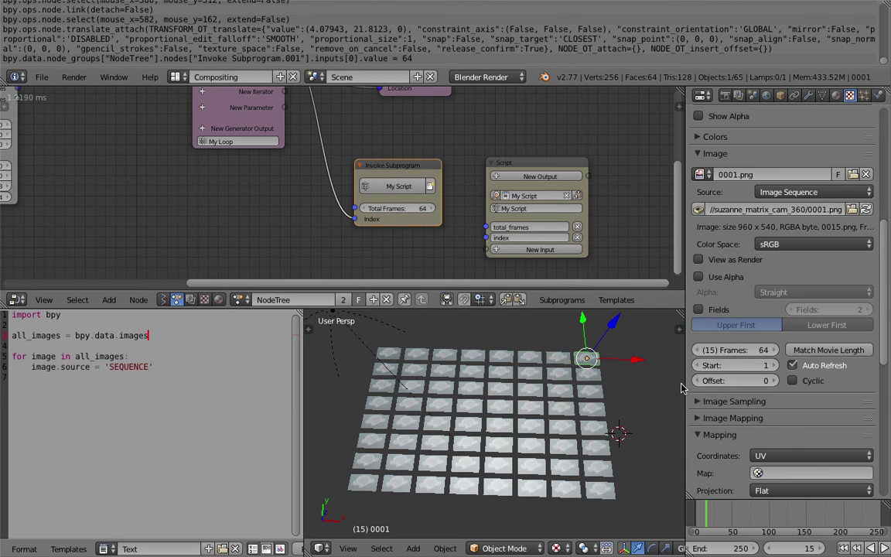
pyautogui.click(793, 381)
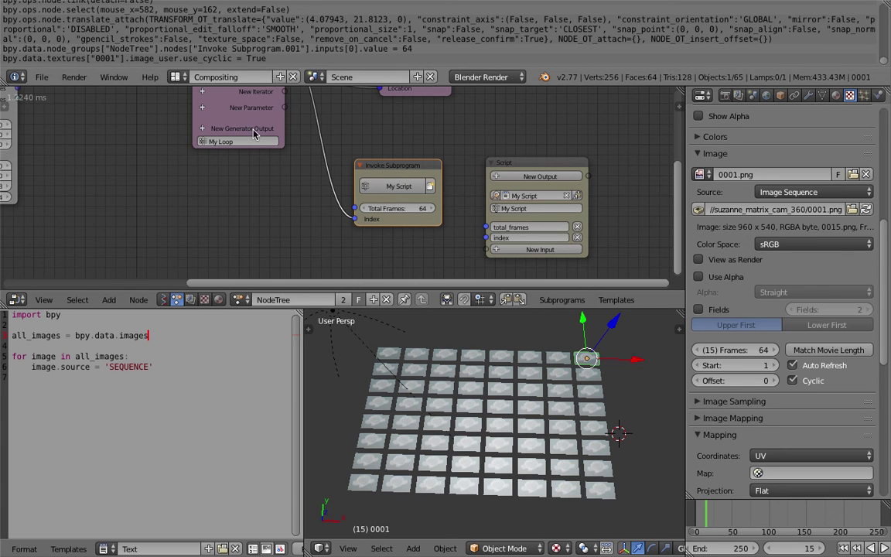
# - Return to My Script in the text editor and duplicate its frame_duration line onto a new line below
pyautogui.click(109, 548)
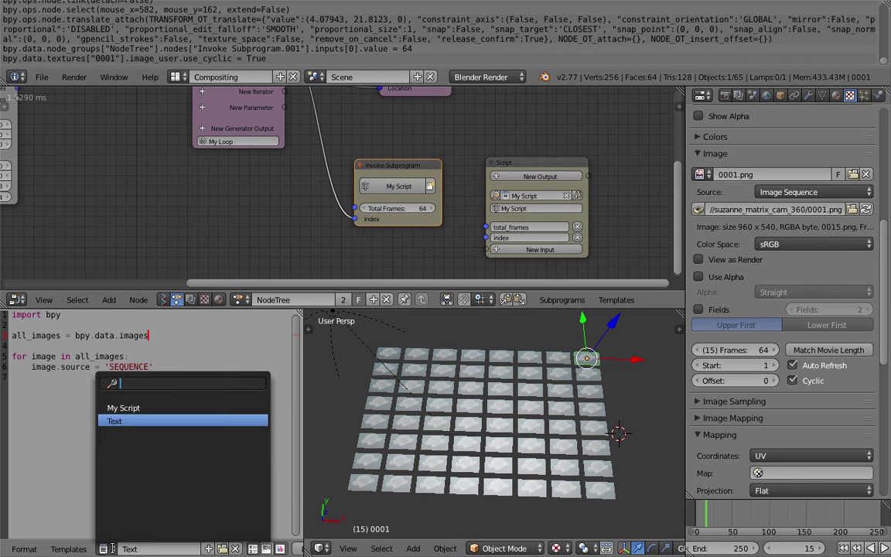
pyautogui.click(130, 407)
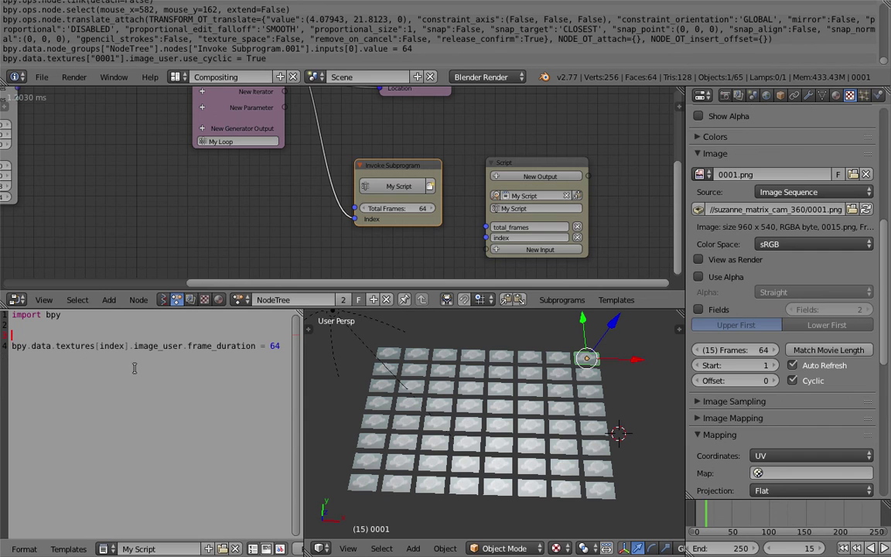
pyautogui.press('Left')
pyautogui.press('Left')
pyautogui.press('Left')
pyautogui.moveTo(281, 346); pyautogui.dragTo(35, 347)
pyautogui.keyDown('shift'); pyautogui.click(3, 346); pyautogui.keyUp('shift')
pyautogui.hotkey('ctrl', 'c')
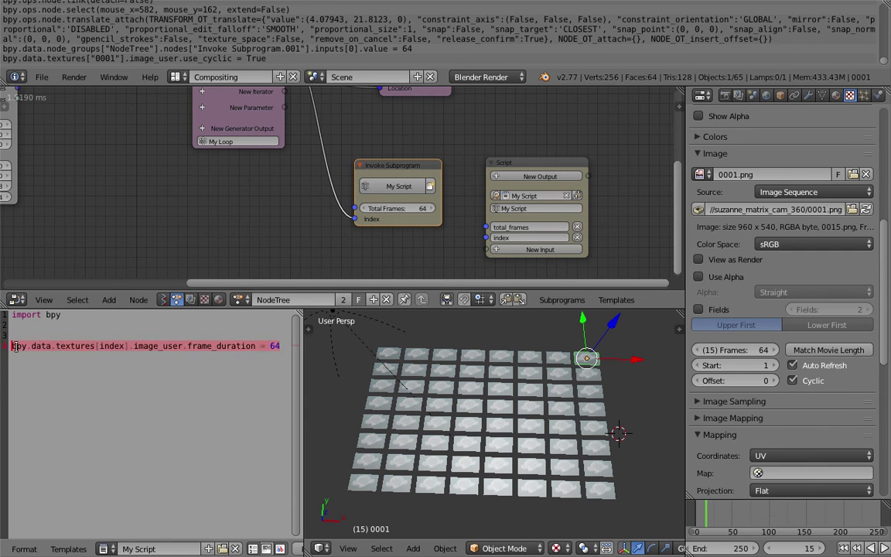
pyautogui.press('End')
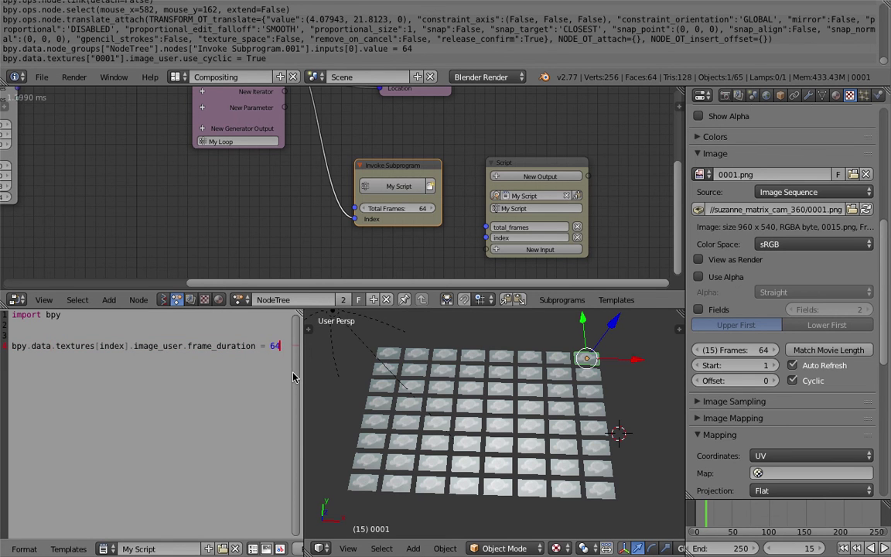
pyautogui.press('Return')
pyautogui.hotkey('ctrl', 'v')
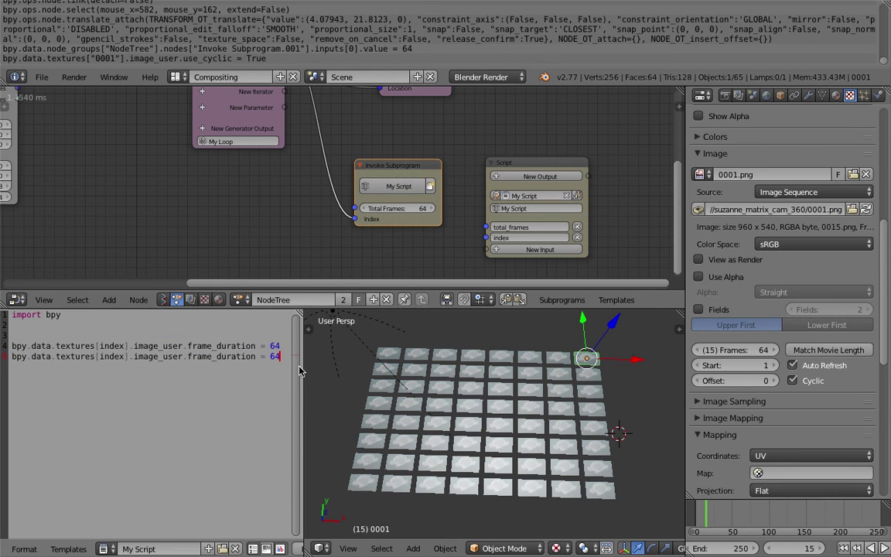
# - Change the duplicated line's property to use_cyclic and its assigned value to True
pyautogui.doubleClick(220, 357)
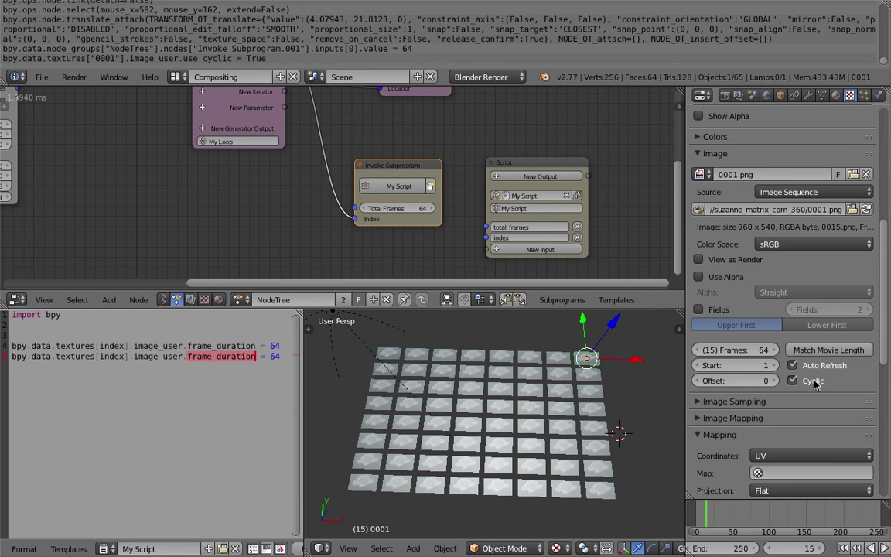
pyautogui.write('u')
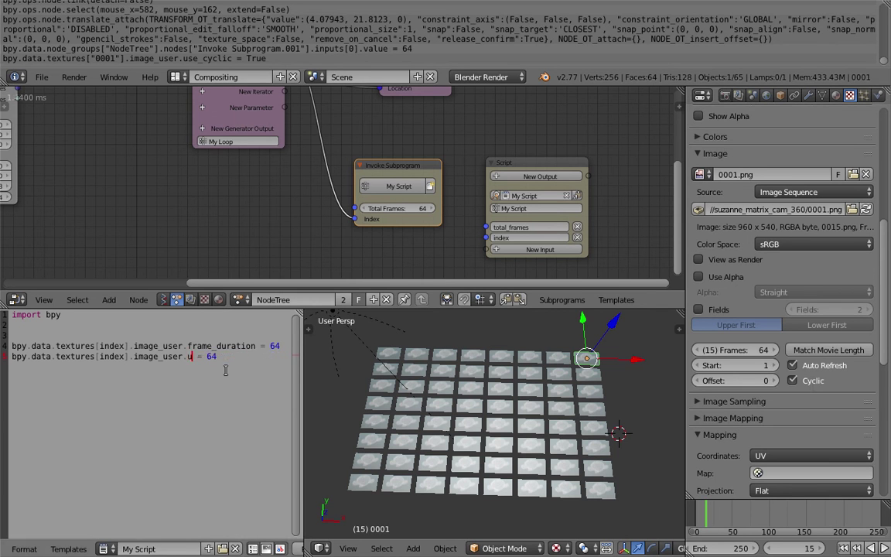
pyautogui.write('se_cyclic')
pyautogui.hotkey('shift', 'End')
pyautogui.write('True')
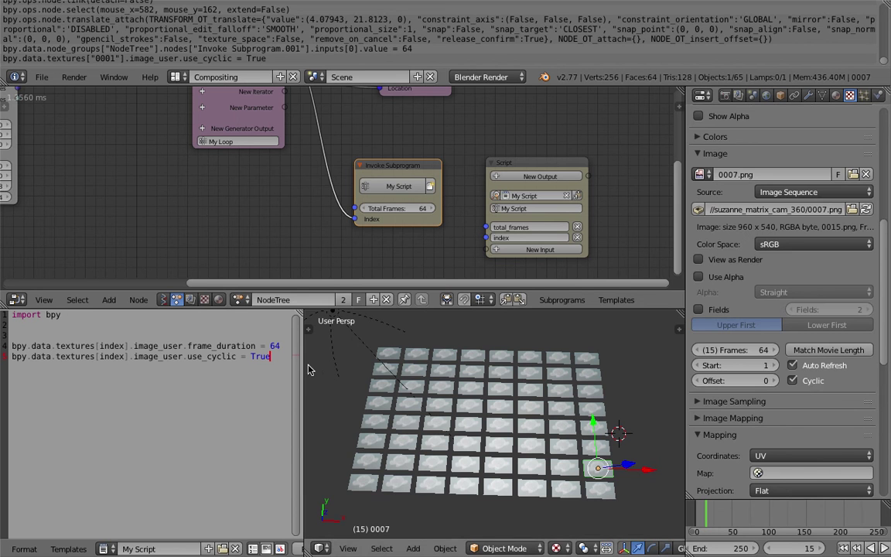
# - Widen the text editor slightly and move the Invoke Subprogram node up and farther away from the Script node
pyautogui.moveTo(304, 360); pyautogui.dragTo(311, 360)
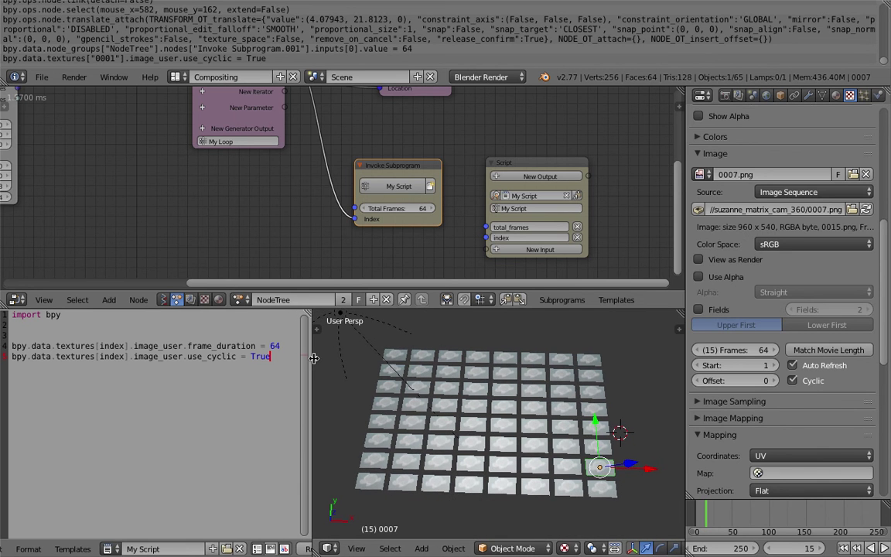
pyautogui.moveTo(382, 400); pyautogui.dragTo(380, 387, button='middle')
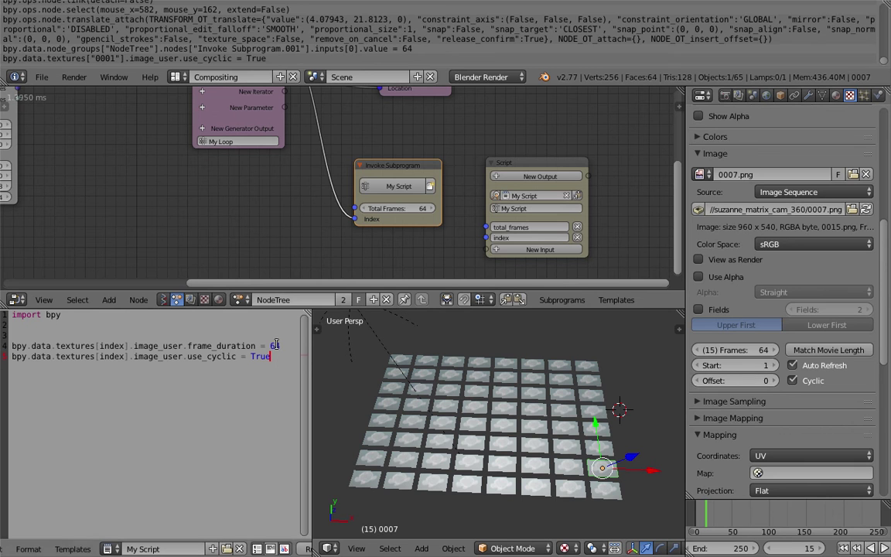
pyautogui.click(376, 155)
pyautogui.moveTo(376, 154); pyautogui.dragTo(356, 137)
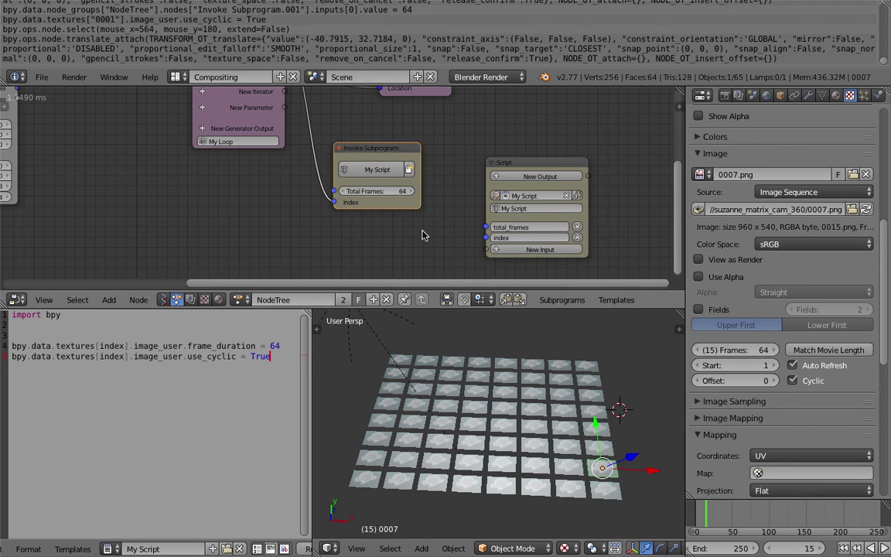
# - Add a Boolean input to the Script node
pyautogui.click(505, 252)
pyautogui.write('Boole')
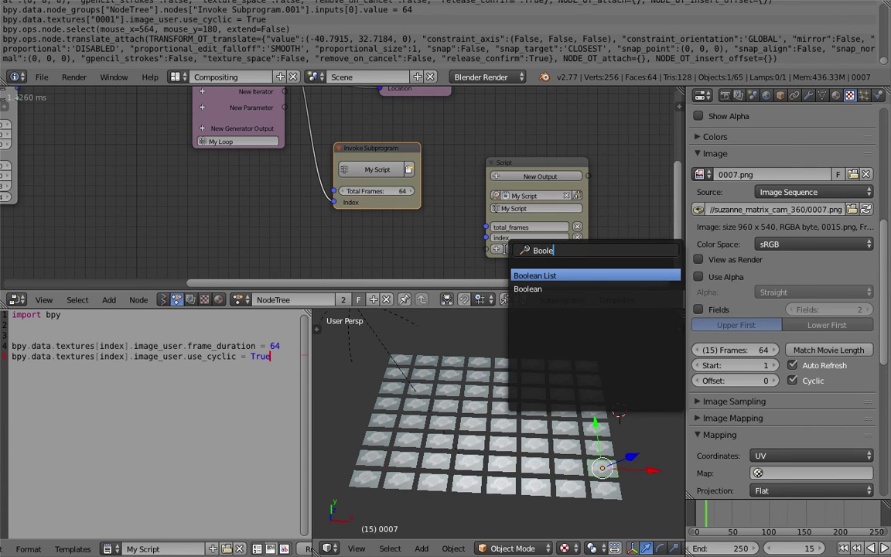
pyautogui.press('Down')
pyautogui.press('Return')
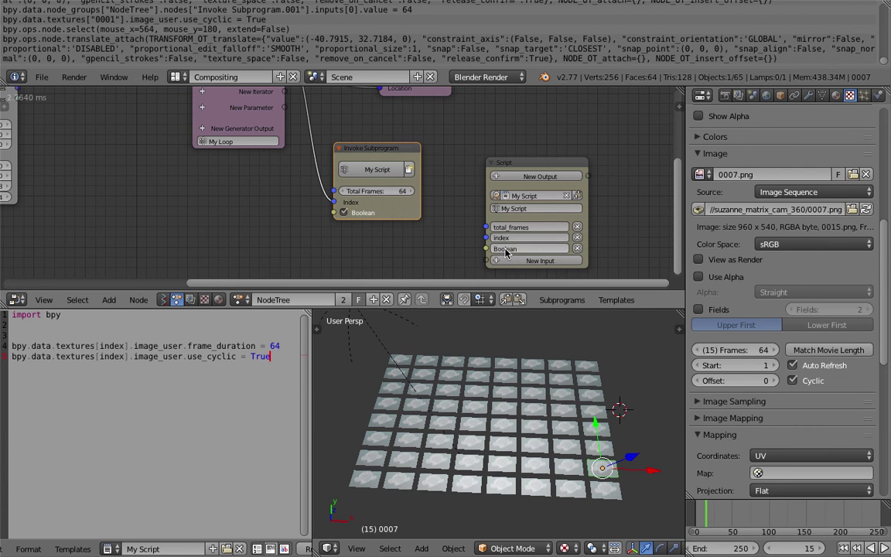
# - Name the Script node's Boolean input image_cyclic and shorten that name to cyclic
pyautogui.click(526, 251)
pyautogui.write('image')
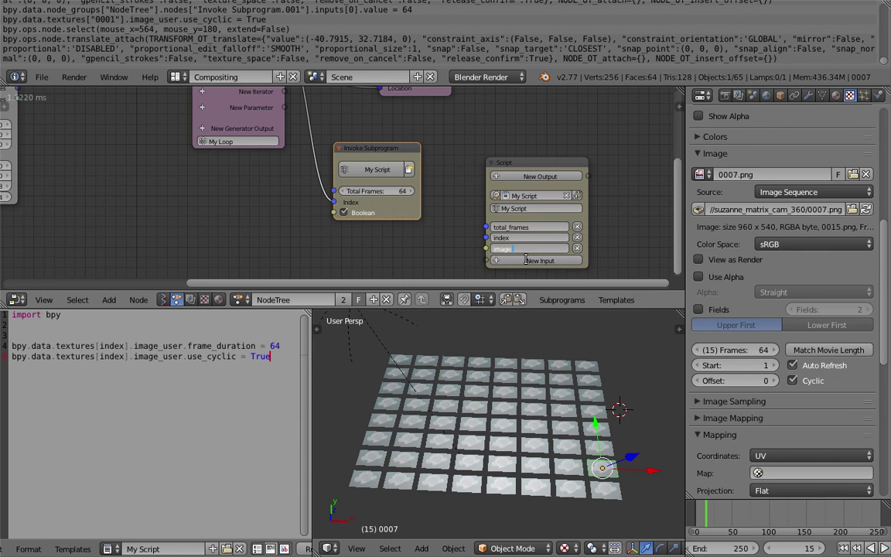
pyautogui.write('_cyclic')
pyautogui.press('Return')
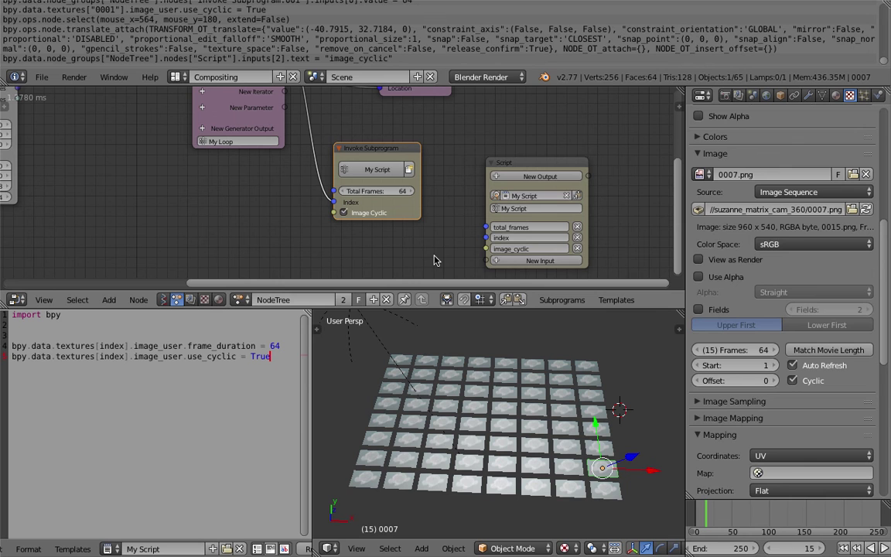
pyautogui.click(523, 249)
pyautogui.write('cycl')
pyautogui.press('Return')
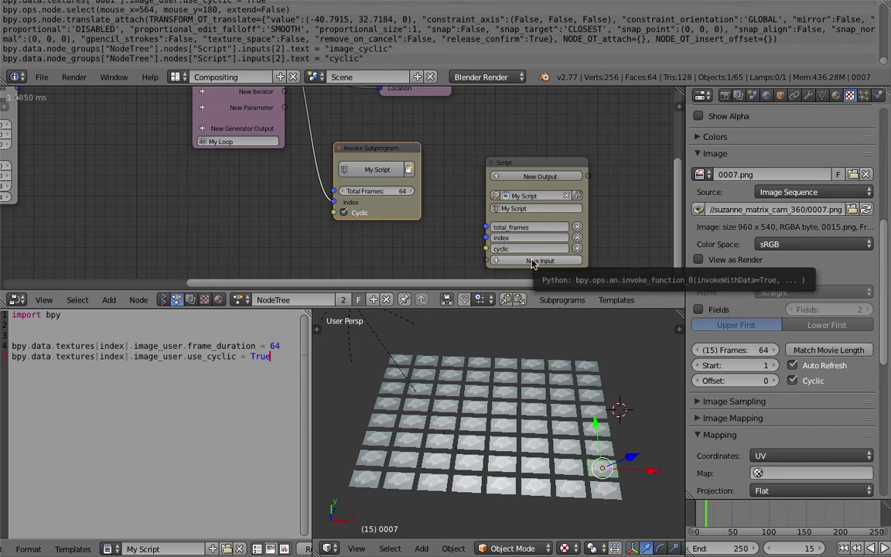
# - In the script, assign total_frames to frame_duration and cyclic to use_cyclic in place of the fixed values
pyautogui.click(532, 227)
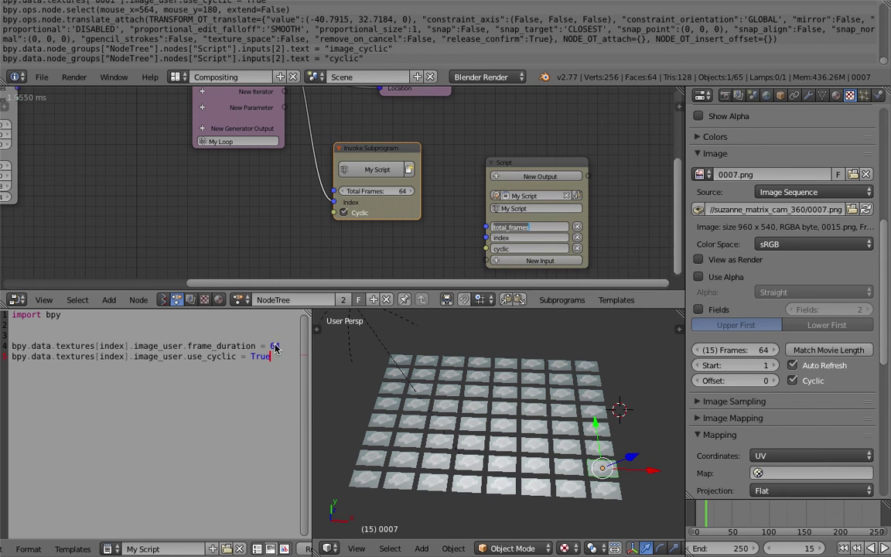
pyautogui.click(295, 361)
pyautogui.press('Up')
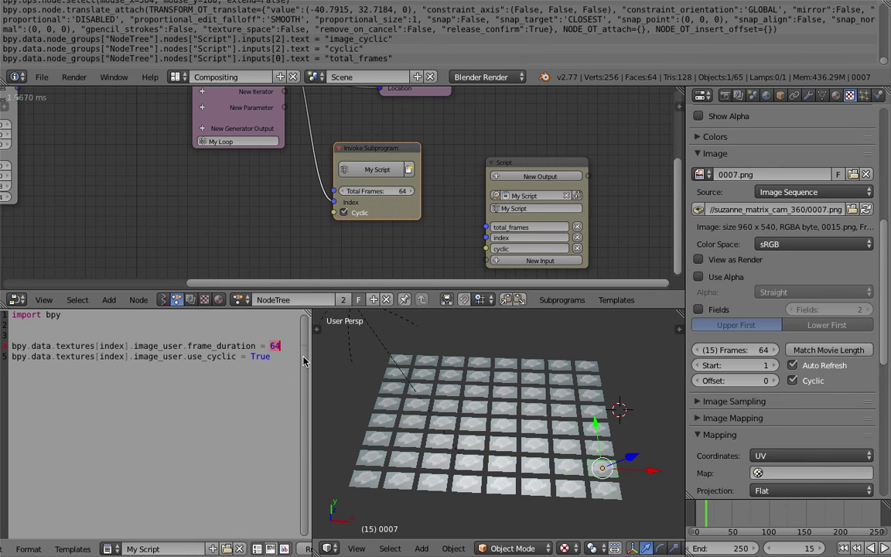
pyautogui.write('total_frames')
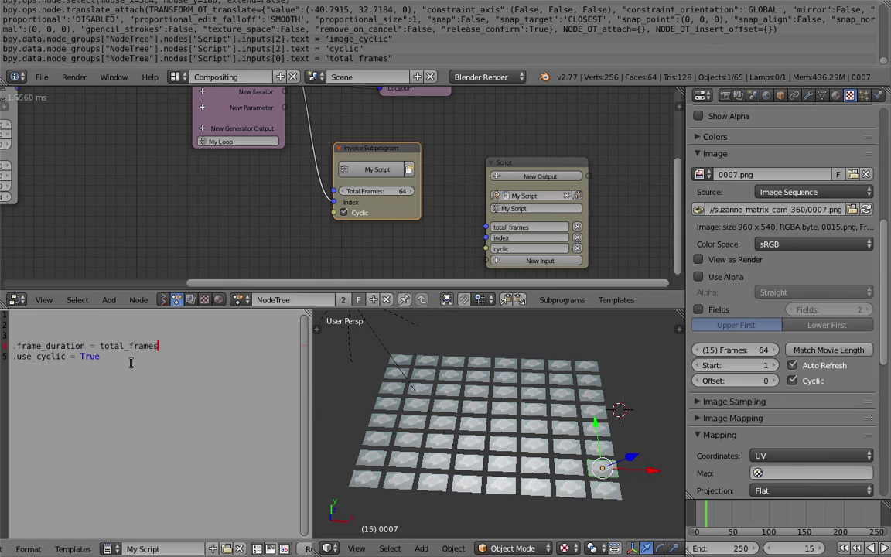
pyautogui.doubleClick(97, 356)
pyautogui.write('cyclic')
pyautogui.click(122, 330)
# - Test the Invoke Subprogram node's inputs by toggling Cyclic off and on and changing Total Frames to 65 and back to 64
pyautogui.moveTo(320, 225); pyautogui.dragTo(275, 229, button='middle')
pyautogui.click(317, 139)
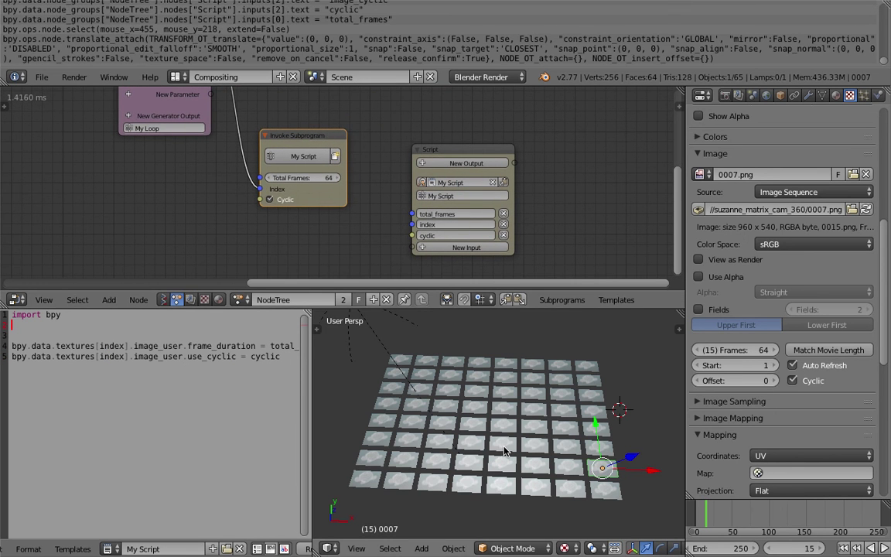
pyautogui.moveTo(547, 449); pyautogui.dragTo(555, 458, button='middle')
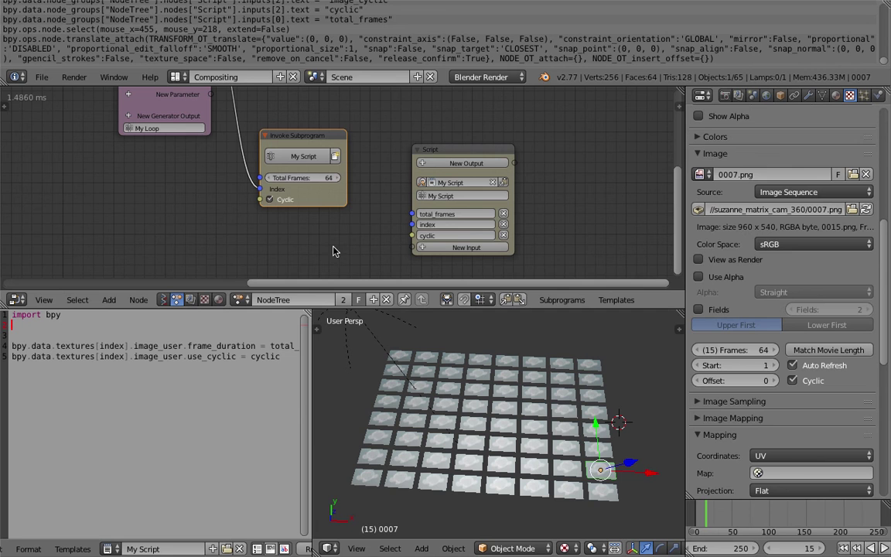
pyautogui.scroll(2, 325, 236)
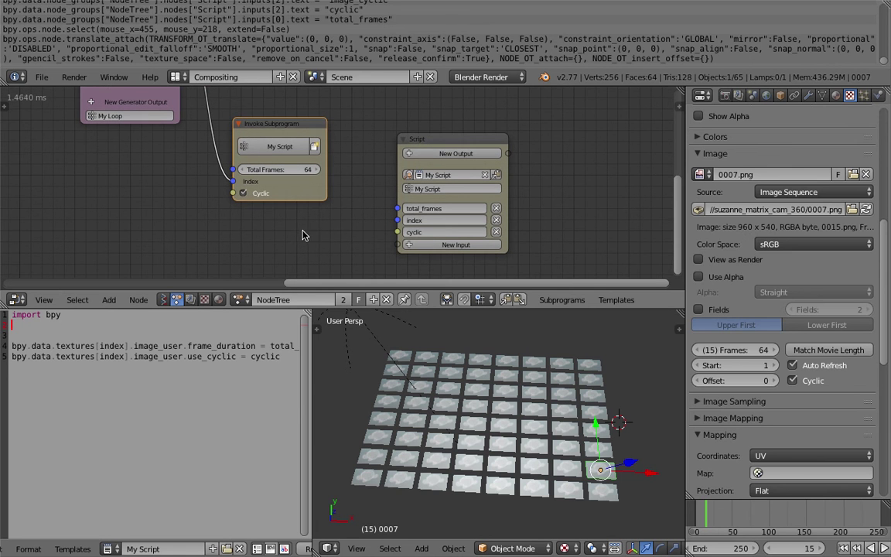
pyautogui.click(244, 193)
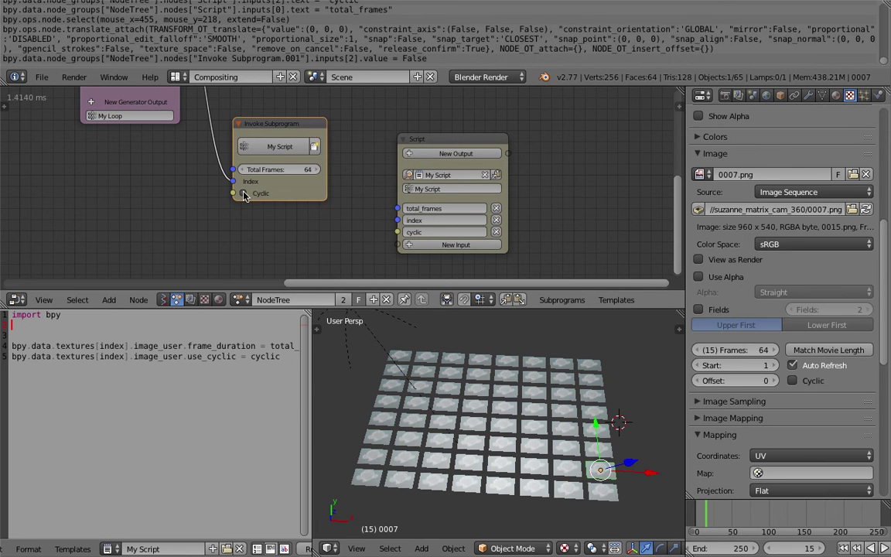
pyautogui.click(244, 194)
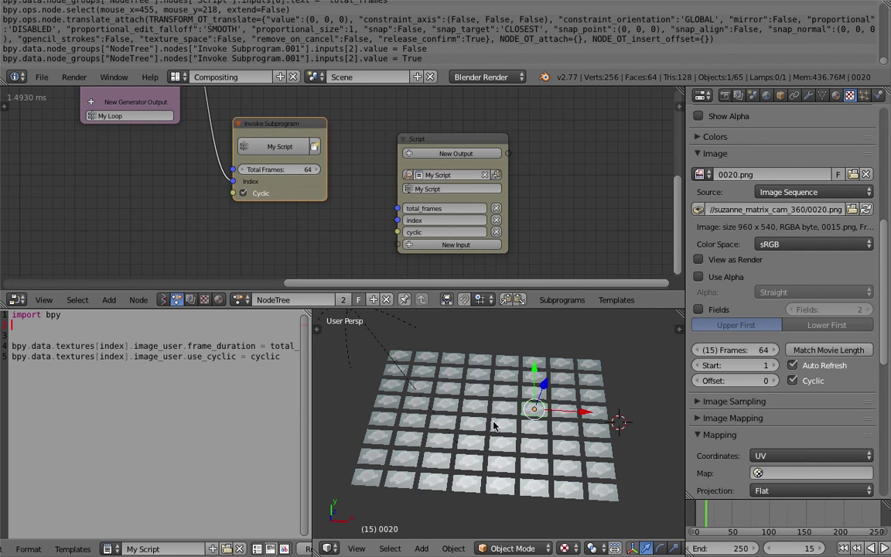
pyautogui.click(244, 193)
pyautogui.click(243, 193)
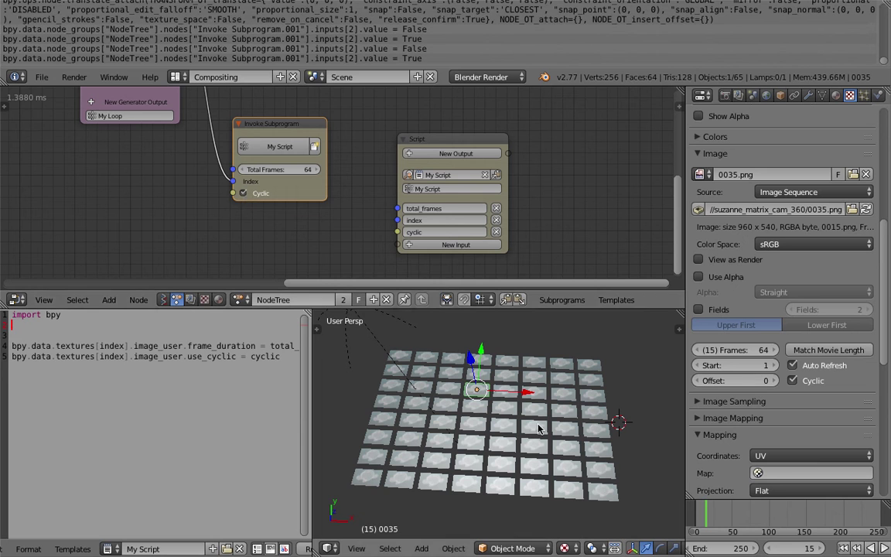
pyautogui.click(316, 170)
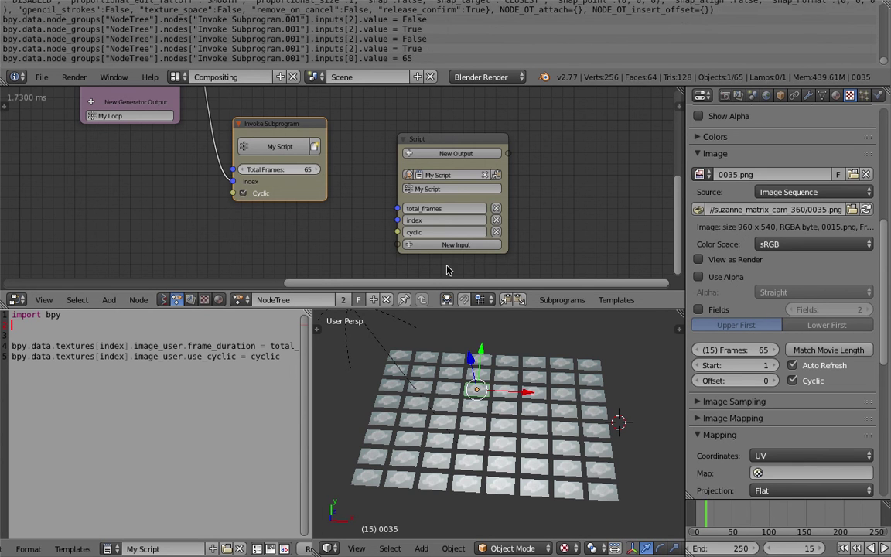
pyautogui.click(242, 170)
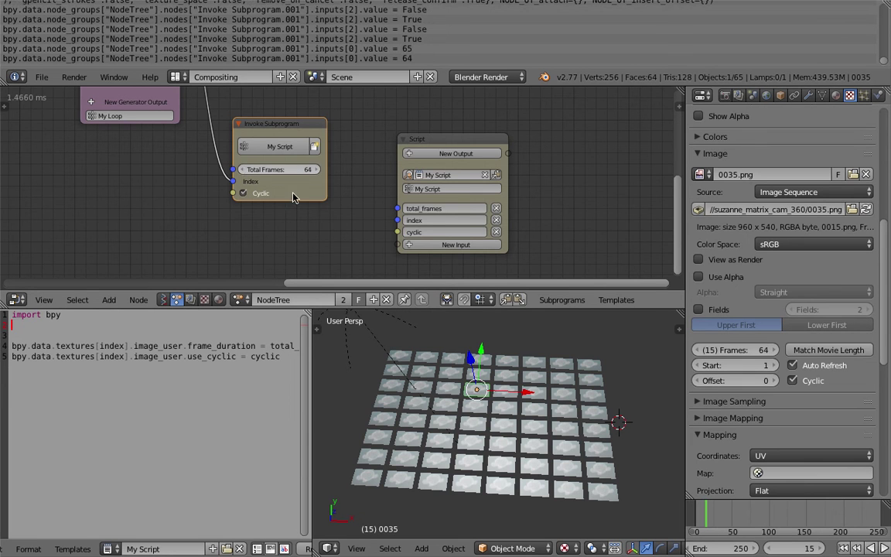
# - Move the Invoke Subprogram and Script nodes to the right and collapse the Info log to enlarge the node editor
pyautogui.moveTo(318, 139); pyautogui.dragTo(361, 146)
pyautogui.moveTo(430, 147); pyautogui.dragTo(468, 138)
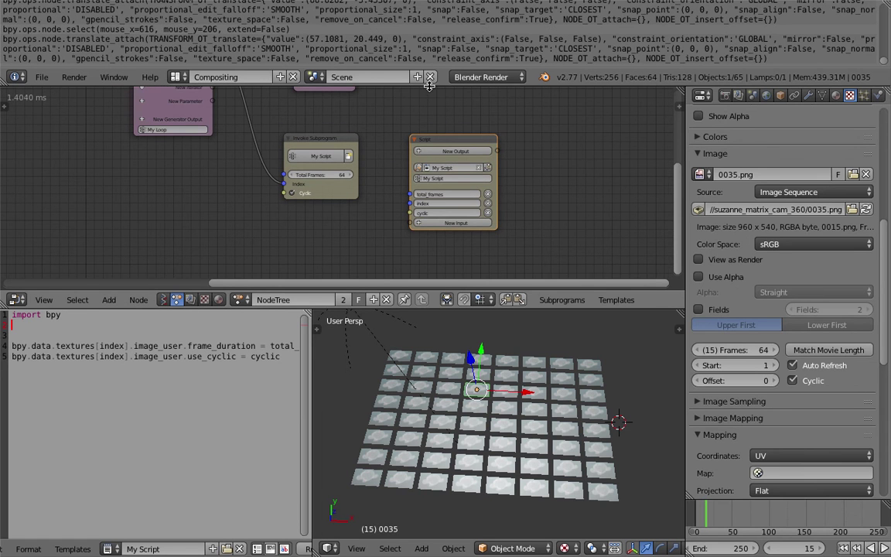
pyautogui.moveTo(383, 71); pyautogui.dragTo(431, 2)
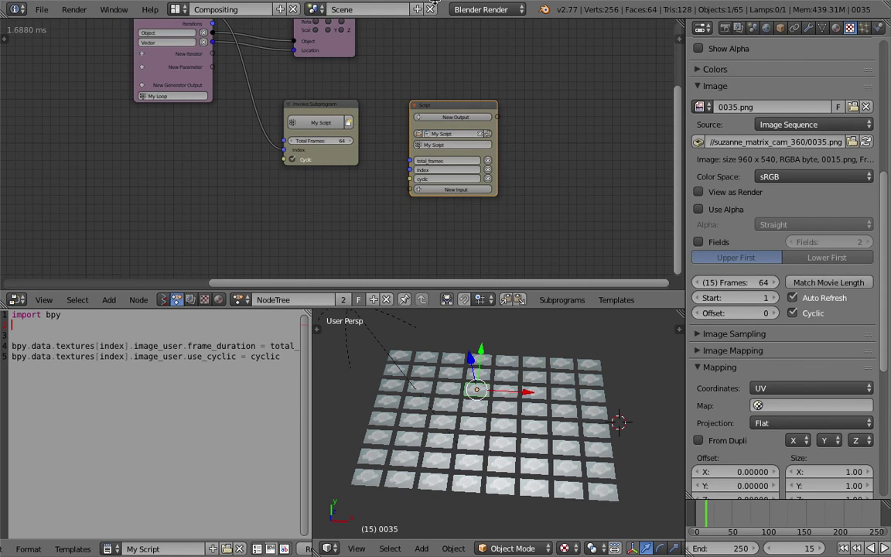
# - Check the image sequence settings of several planes across the grid, ending with plane 0001 selected
pyautogui.moveTo(490, 419); pyautogui.dragTo(570, 397, button='middle')
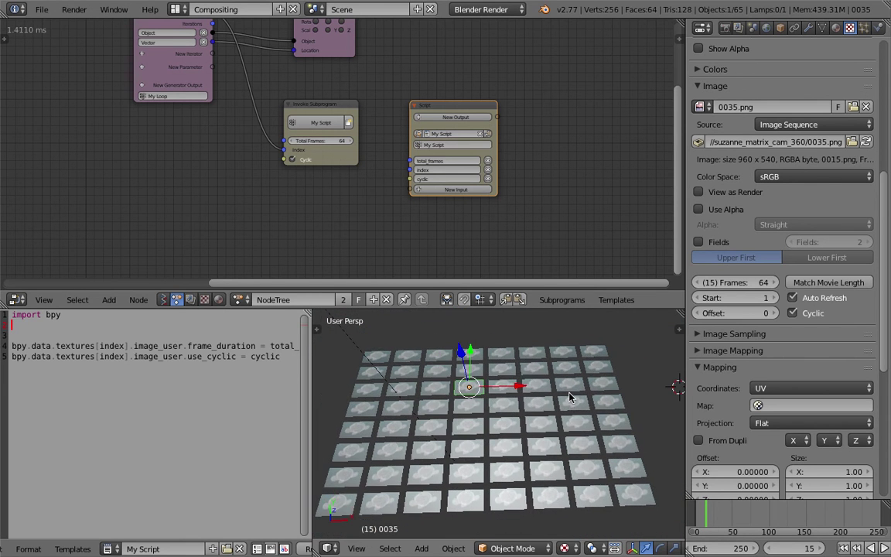
pyautogui.rightClick(595, 352)
pyautogui.rightClick(604, 421)
pyautogui.rightClick(604, 444)
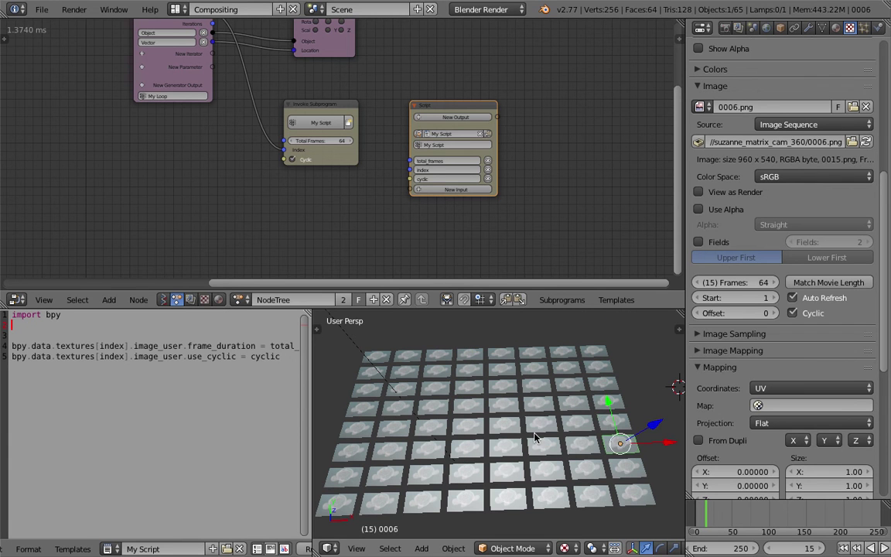
pyautogui.rightClick(545, 431)
pyautogui.rightClick(571, 417)
pyautogui.rightClick(599, 365)
pyautogui.rightClick(600, 354)
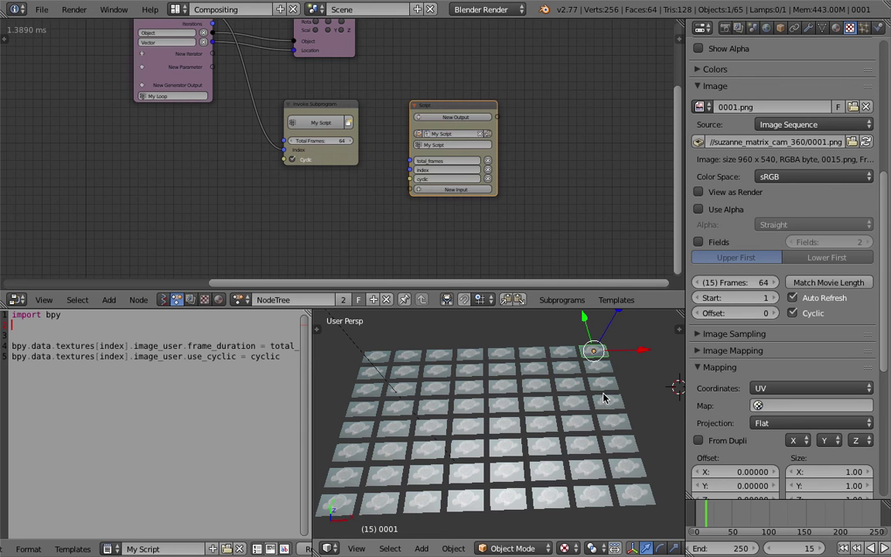
# - Narrow the text editor and set the image sequence offset of plane 0001's texture to -5
pyautogui.keyDown('shift'); pyautogui.moveTo(560, 398); pyautogui.dragTo(549, 399, button='middle'); pyautogui.keyUp('shift')
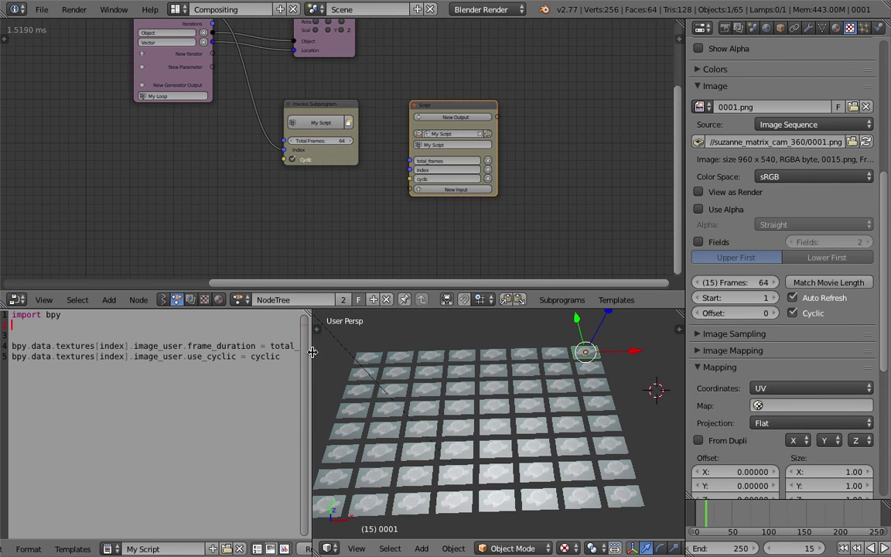
pyautogui.moveTo(285, 355); pyautogui.dragTo(254, 355)
pyautogui.moveTo(528, 411); pyautogui.dragTo(561, 373, button='middle')
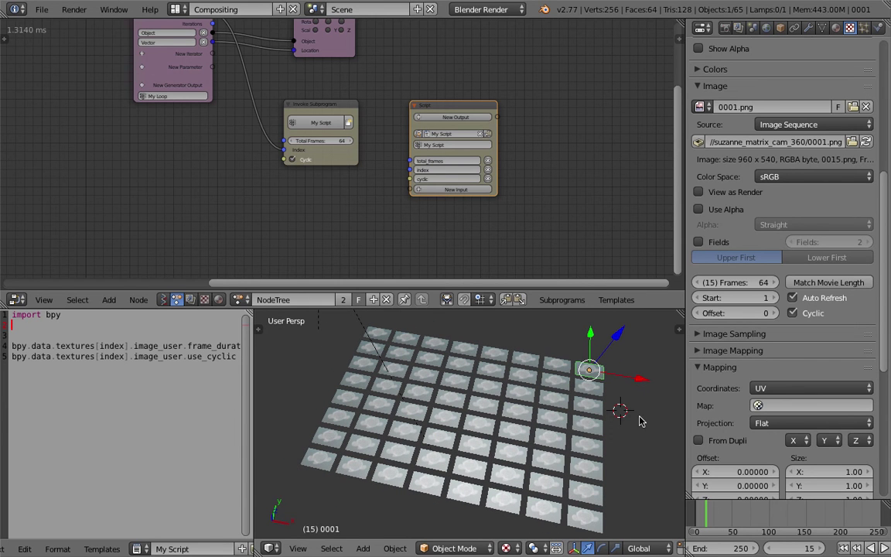
pyautogui.click(773, 313)
pyautogui.click(773, 313)
pyautogui.click(773, 313)
pyautogui.click(698, 313)
pyautogui.click(698, 313)
pyautogui.click(698, 313)
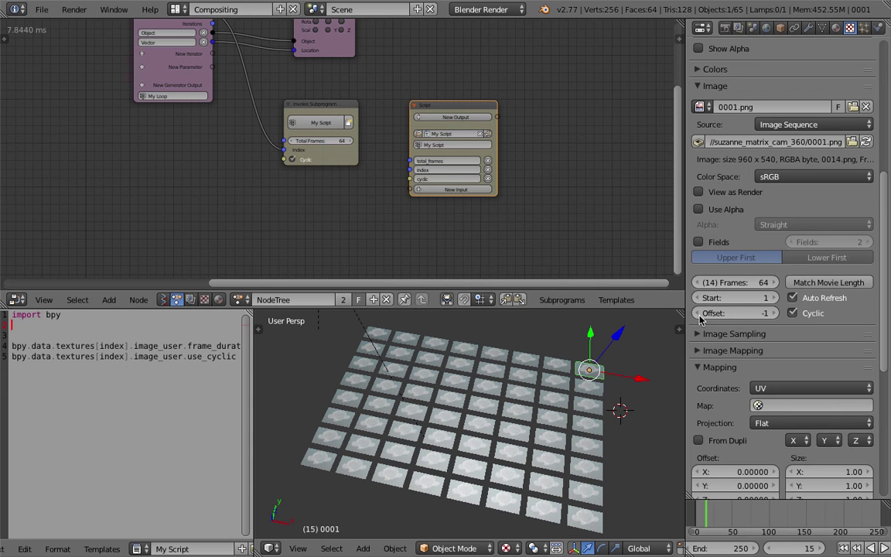
pyautogui.click(698, 314)
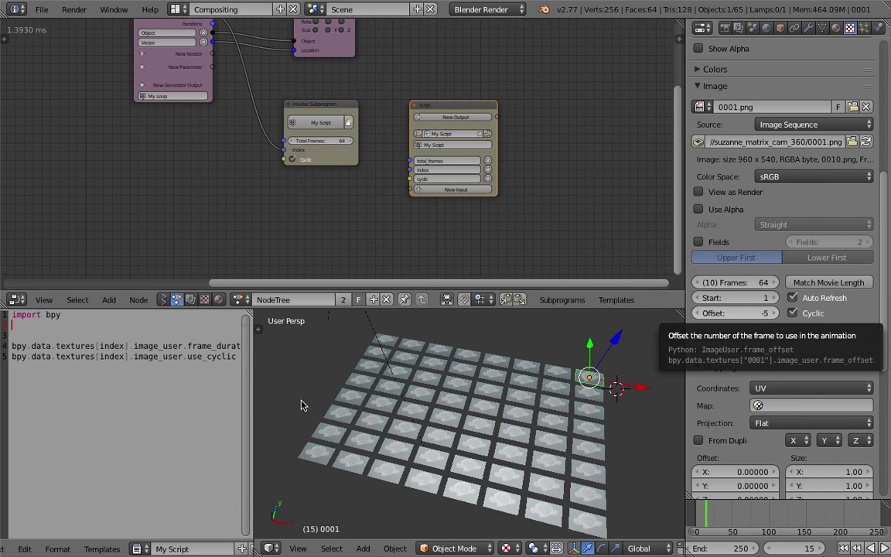
# - Widen the text editor to fit the script lines and add an Integer input to the Script node
pyautogui.moveTo(252, 396); pyautogui.dragTo(342, 396)
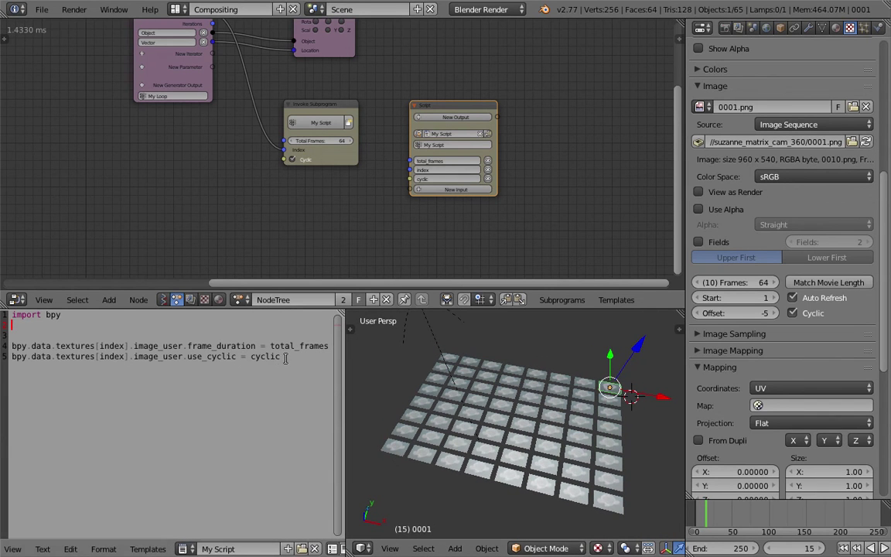
pyautogui.click(468, 188)
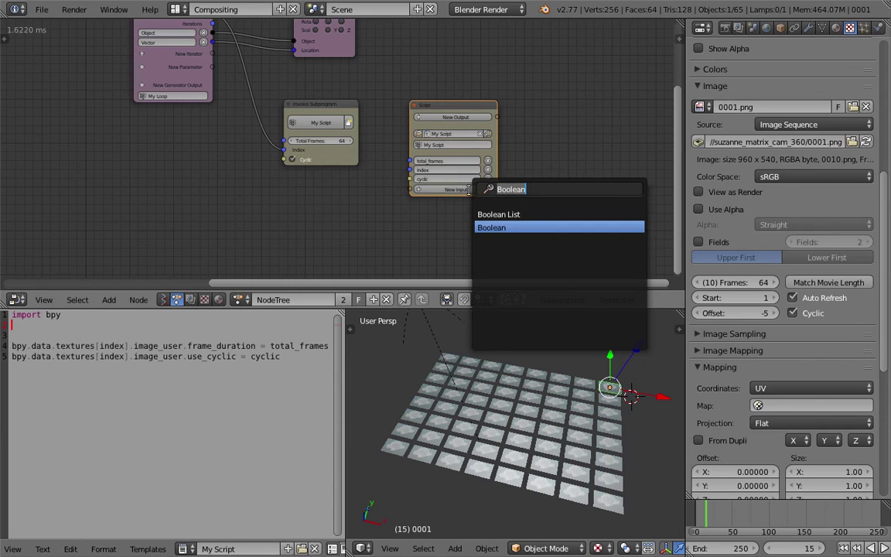
pyautogui.write('inte')
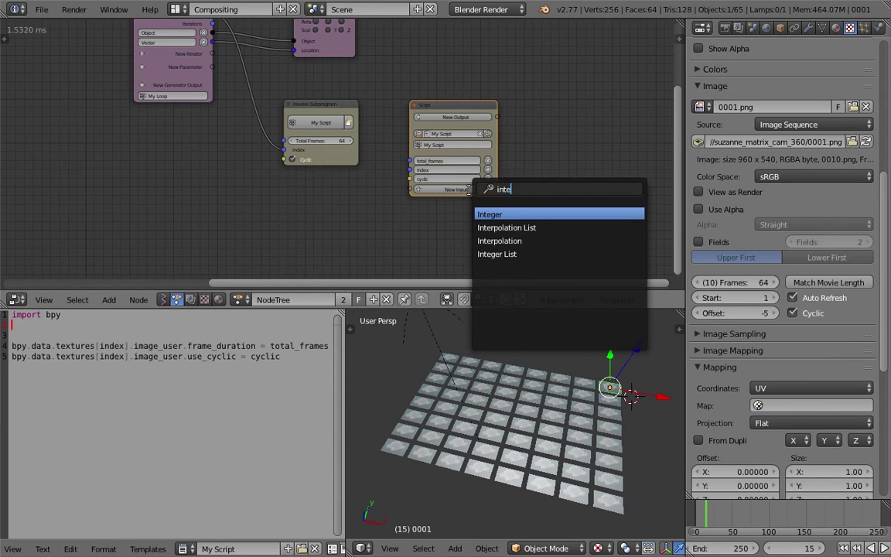
pyautogui.press('Return')
# - Save the current file, and save a new version of it as AN_mosaic_002.blend on the Desktop
pyautogui.click(42, 10)
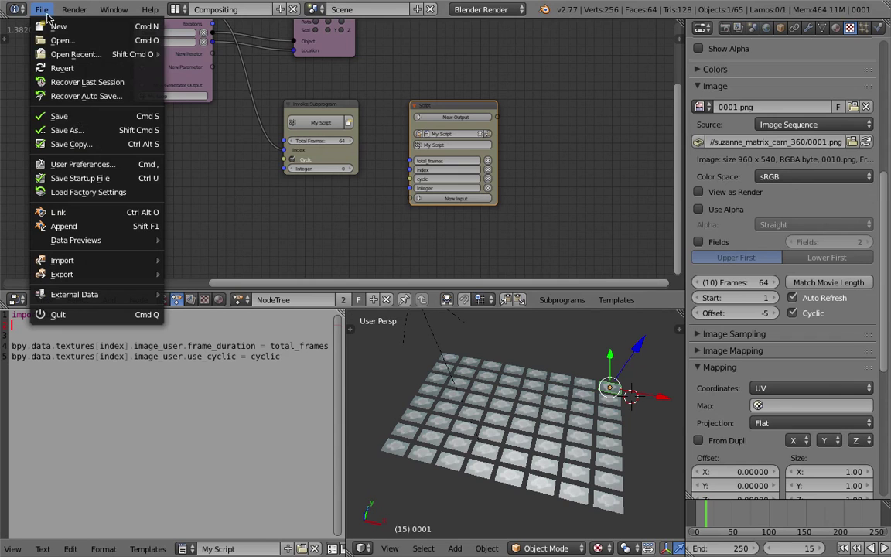
pyautogui.click(69, 116)
pyautogui.click(42, 10)
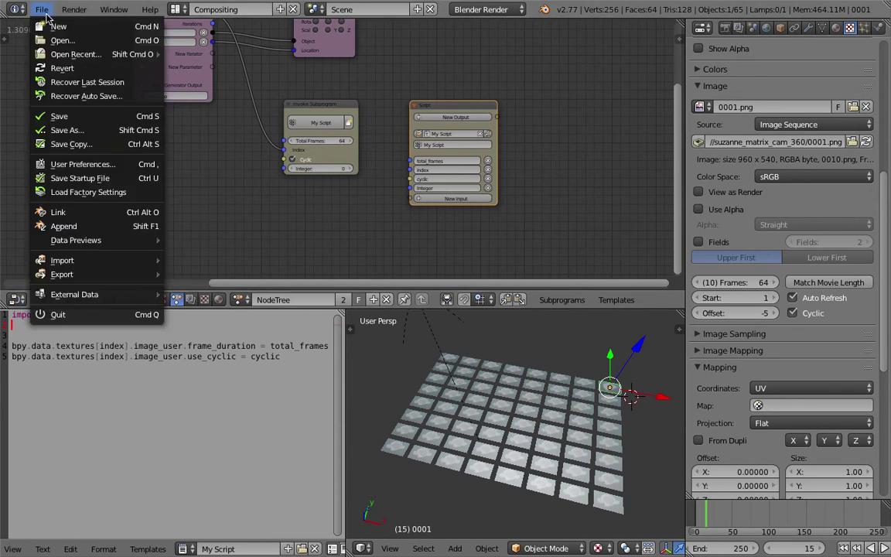
pyautogui.click(78, 130)
pyautogui.click(788, 63)
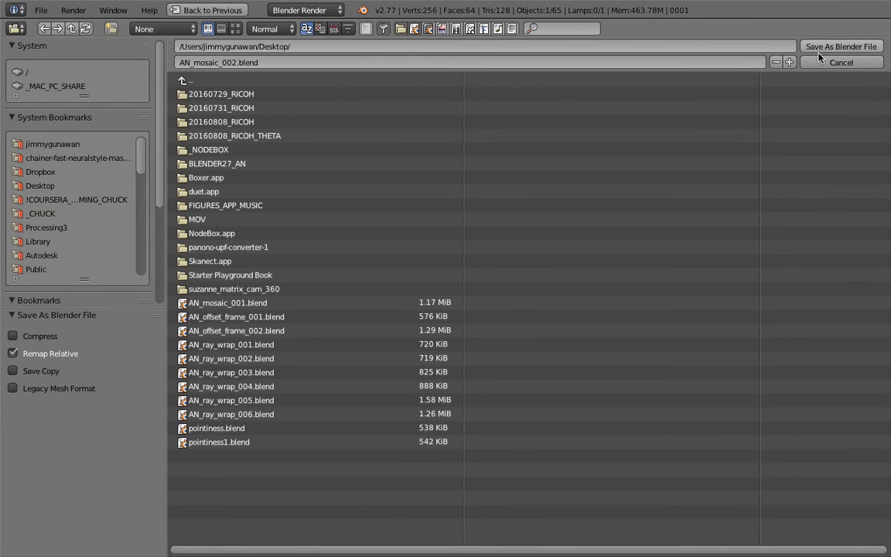
pyautogui.click(822, 53)
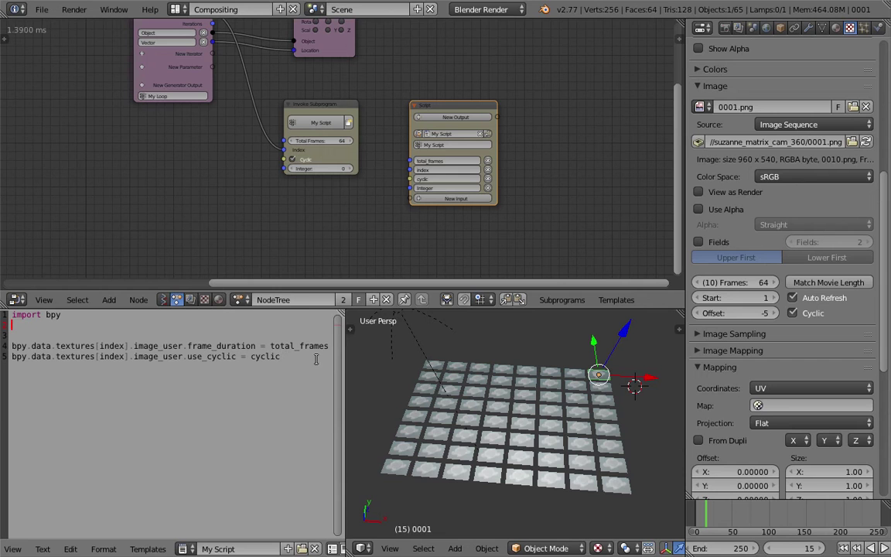
# - Widen the text editor slightly and duplicate the use_cyclic line onto a new line below it in the script
pyautogui.moveTo(345, 361); pyautogui.dragTo(364, 355)
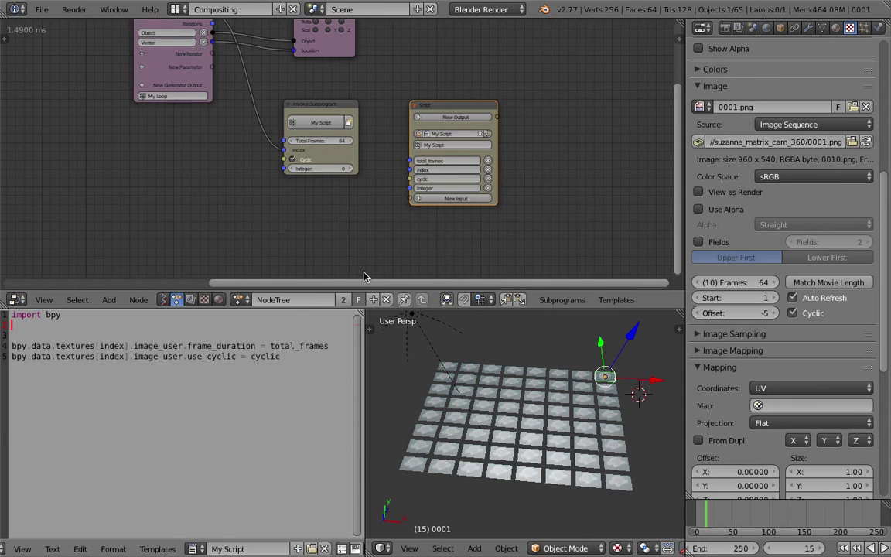
pyautogui.scroll(3, 395, 240)
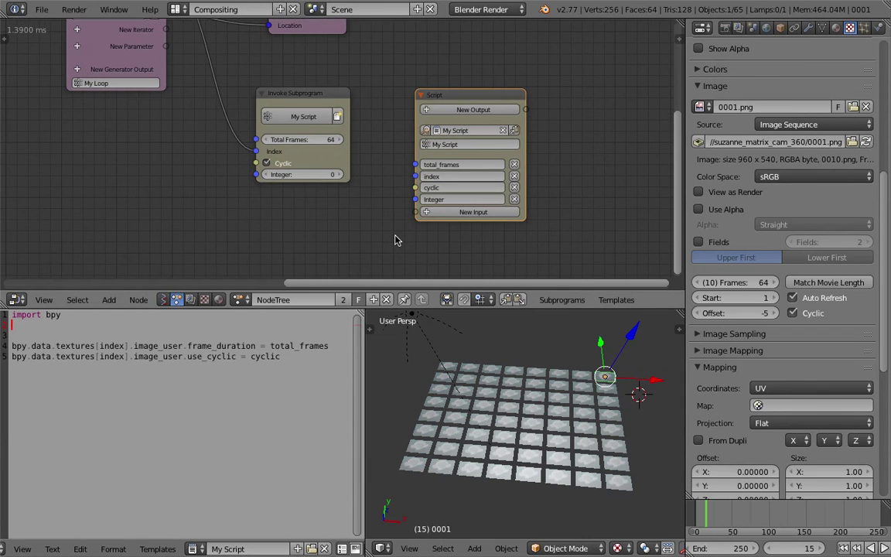
pyautogui.scroll(2, 394, 240)
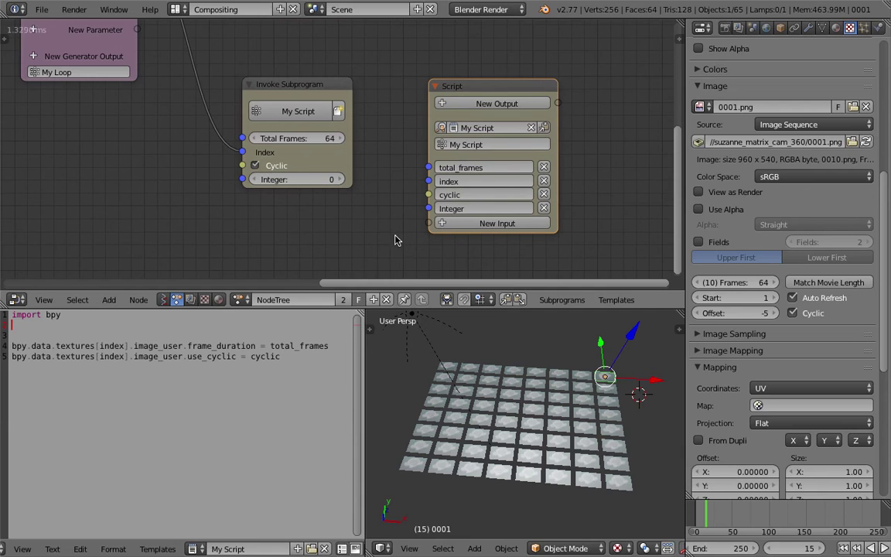
pyautogui.click(299, 356)
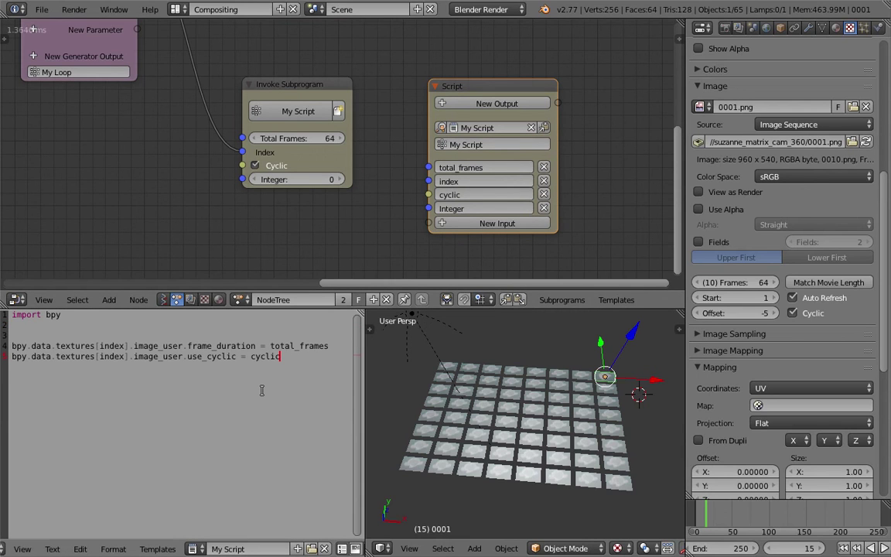
pyautogui.click(186, 356)
pyautogui.click(232, 357)
pyautogui.moveTo(279, 356); pyautogui.dragTo(9, 356)
pyautogui.hotkey('ctrl', 'c')
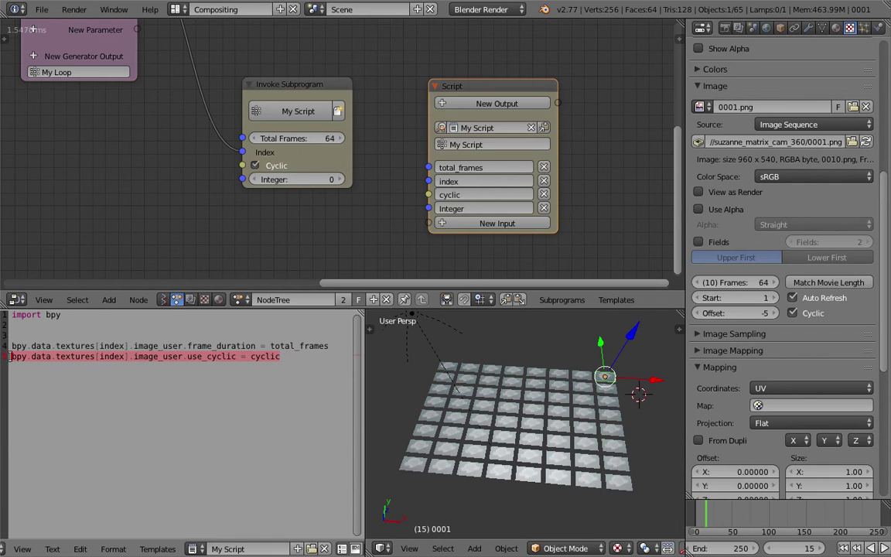
pyautogui.click(293, 359)
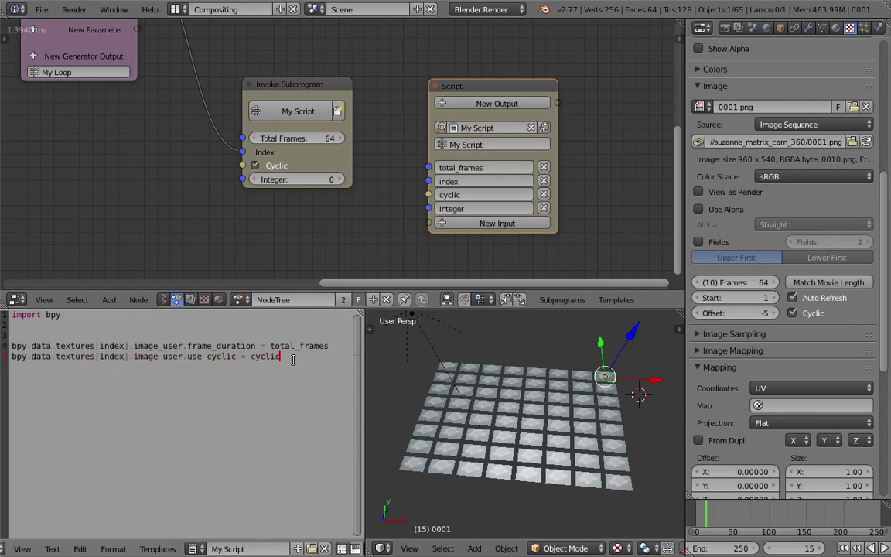
pyautogui.hotkey('ctrl', 'v')
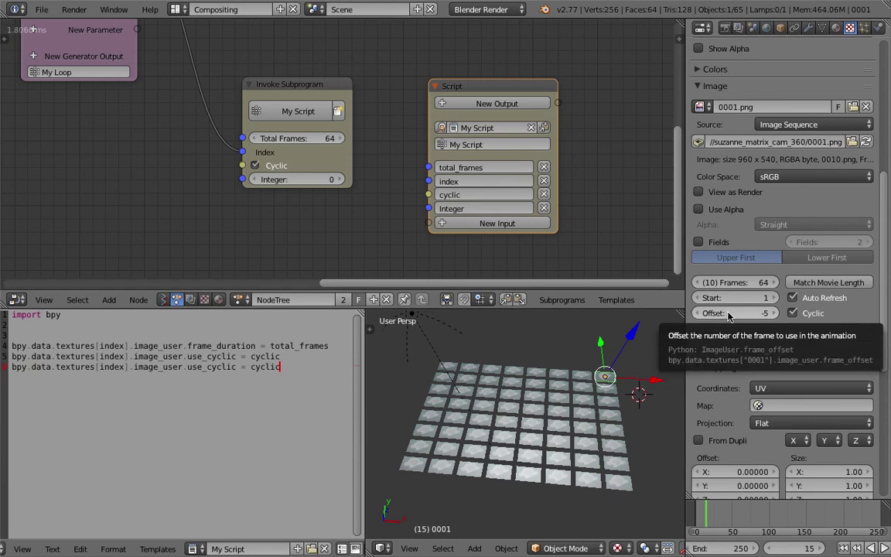
# - Rename the Script node's Integer input to frame_ofset
pyautogui.click(468, 209)
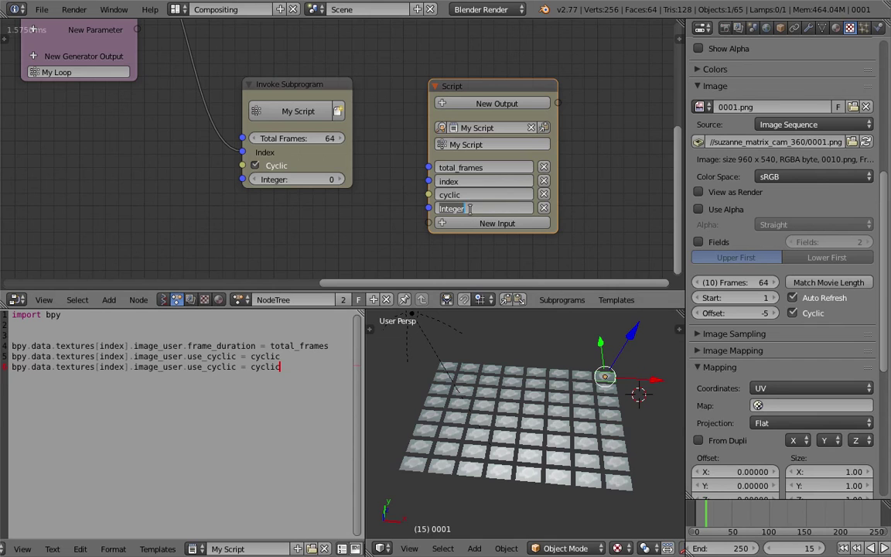
pyautogui.write('frame_ofset')
pyautogui.press('Return')
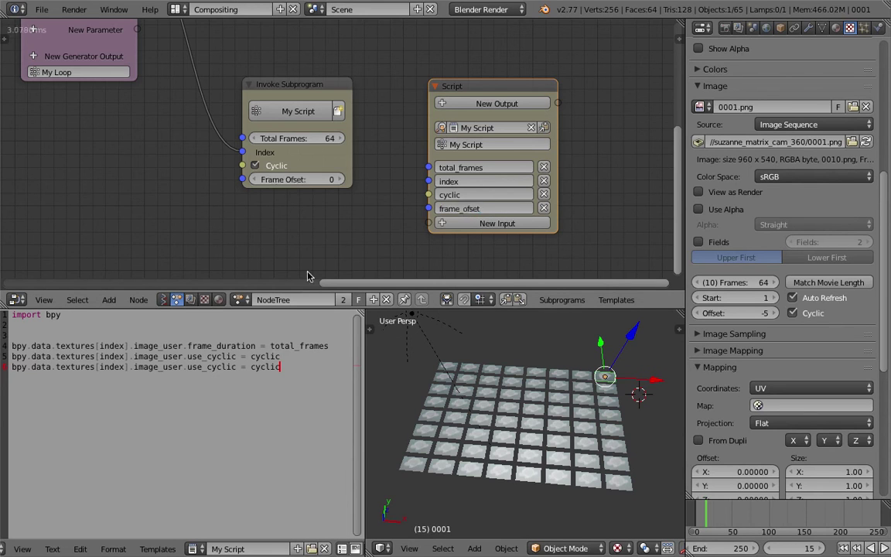
# - Change the duplicated last script line so it assigns the variable frame_offset to image_user.frame_offset
pyautogui.doubleClick(279, 368)
pyautogui.write('frame_offset')
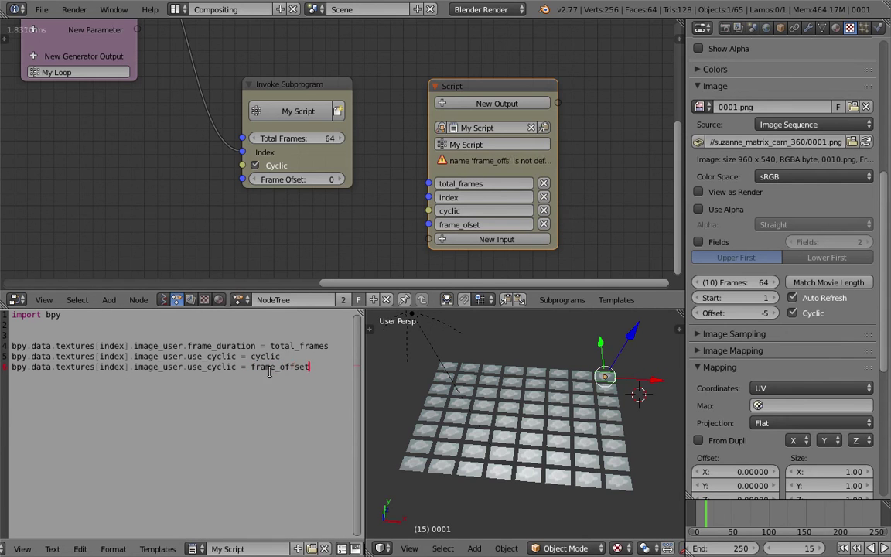
pyautogui.doubleClick(197, 368)
pyautogui.write('frame_o')
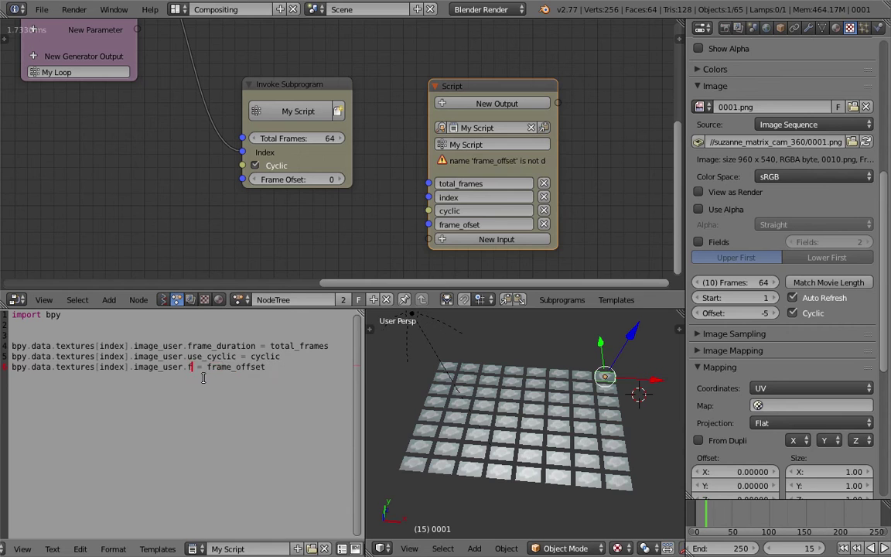
pyautogui.write('ffset')
pyautogui.click(204, 324)
# - Link the Loop Input node's Index output to the last input of the Invoke Subprogram node, the frame offset
pyautogui.click(479, 404)
pyautogui.moveTo(507, 413); pyautogui.dragTo(504, 409, button='middle')
pyautogui.scroll(-3, 243, 76)
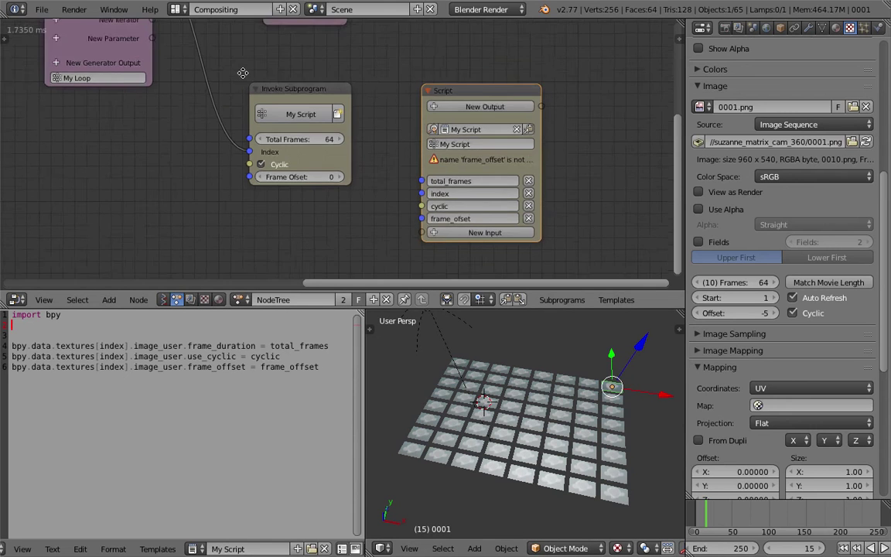
pyautogui.moveTo(242, 85); pyautogui.dragTo(283, 177, button='middle')
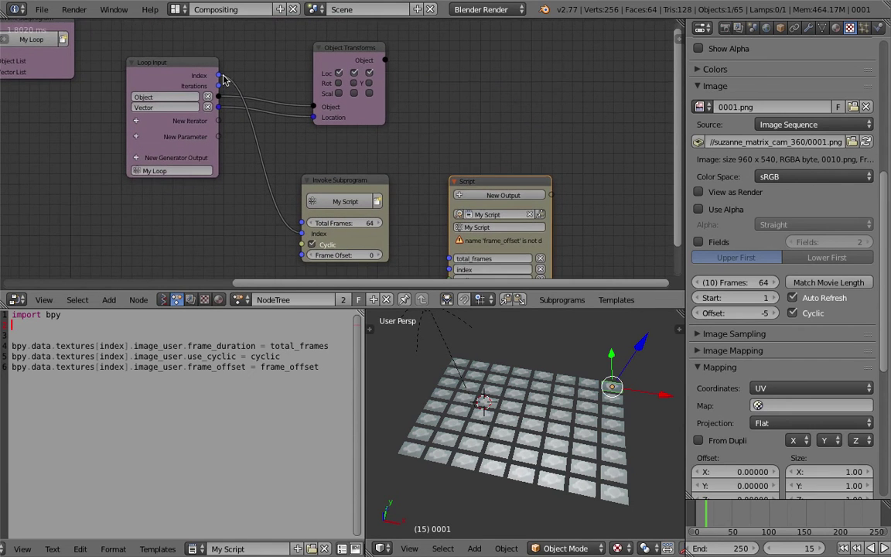
pyautogui.moveTo(221, 77); pyautogui.dragTo(303, 261)
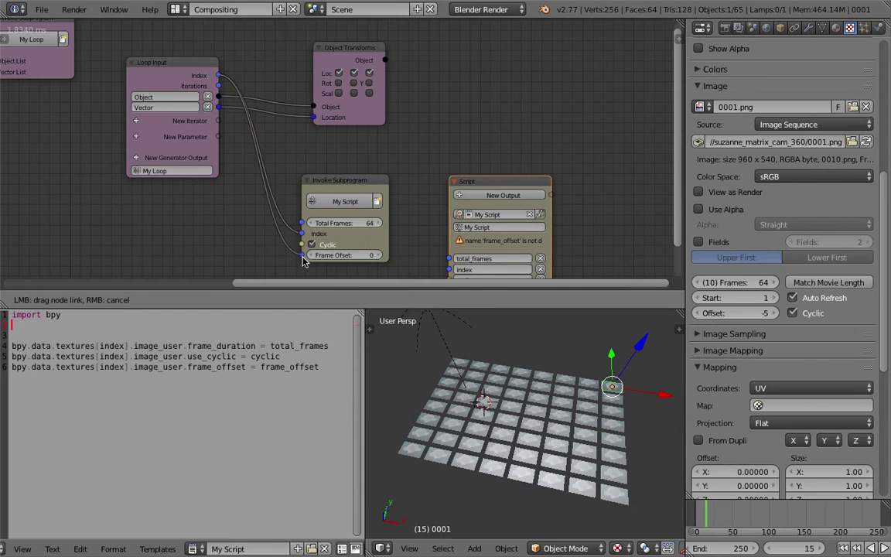
pyautogui.moveTo(526, 436); pyautogui.dragTo(536, 430, button='middle')
pyautogui.scroll(1, 536, 430)
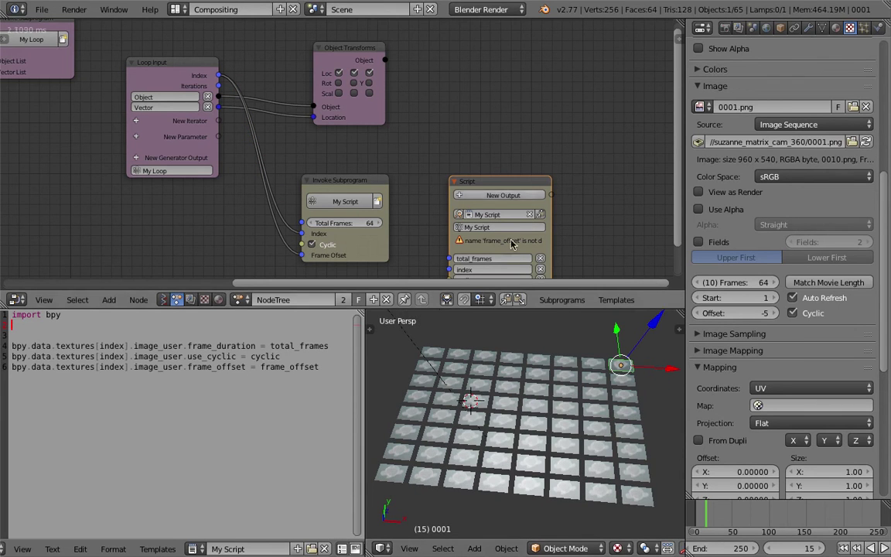
# - Widen the Script node and correct the spelling of its last input to frame_offset
pyautogui.scroll(3, 586, 253)
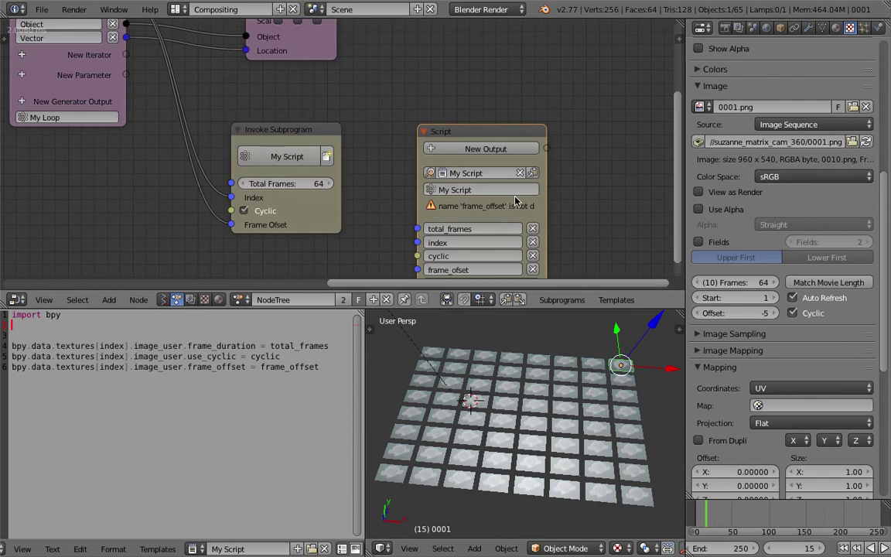
pyautogui.moveTo(546, 202); pyautogui.dragTo(572, 202)
pyautogui.moveTo(453, 274); pyautogui.dragTo(448, 265, button='middle')
pyautogui.doubleClick(452, 262)
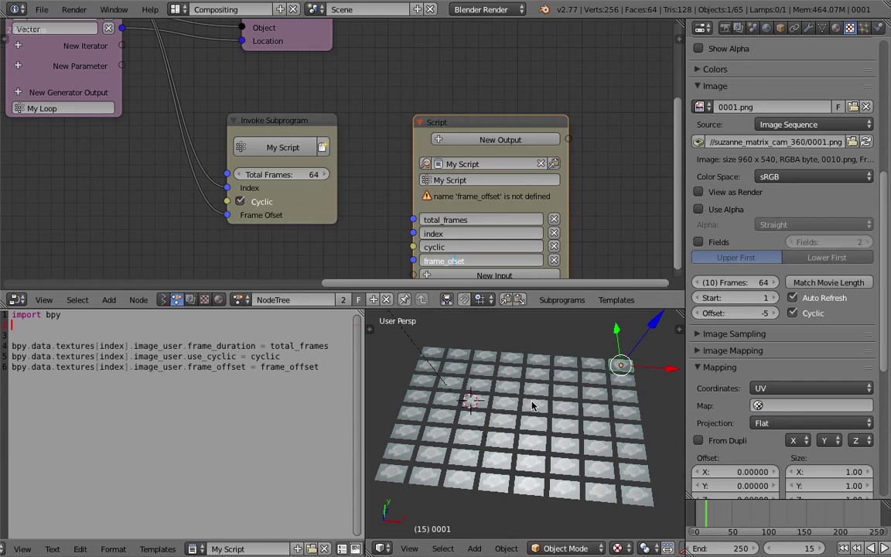
pyautogui.write('f')
pyautogui.press('Return')
# - Play the animation to frame 45 and select several pink planes, including 0043 and 0023, to examine their image sequence settings
pyautogui.moveTo(495, 406); pyautogui.dragTo(509, 419, button='middle')
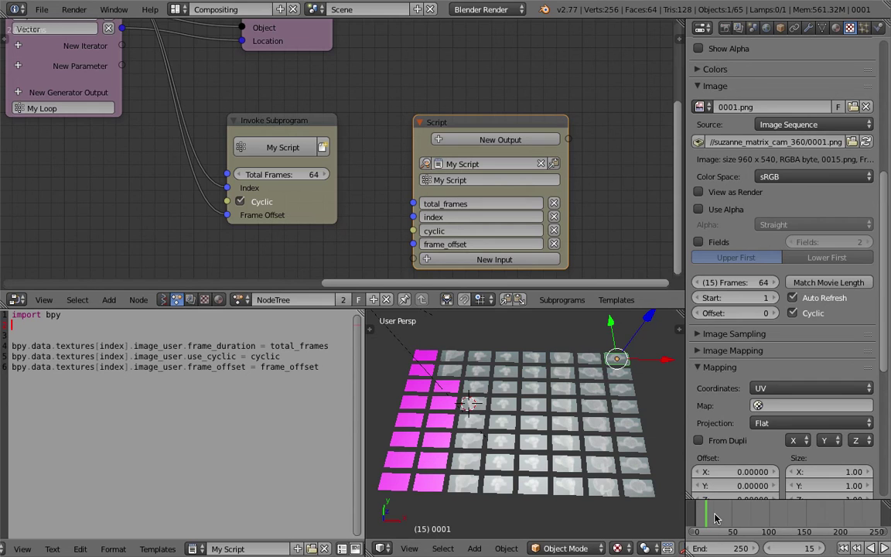
pyautogui.hotkey('alt', 'a')
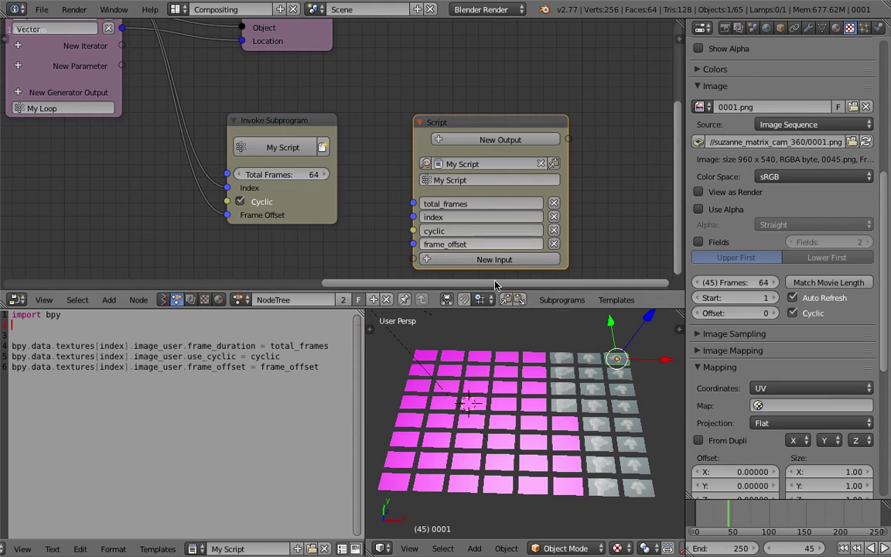
pyautogui.moveTo(530, 380); pyautogui.dragTo(486, 348, button='middle')
pyautogui.rightClick(491, 396)
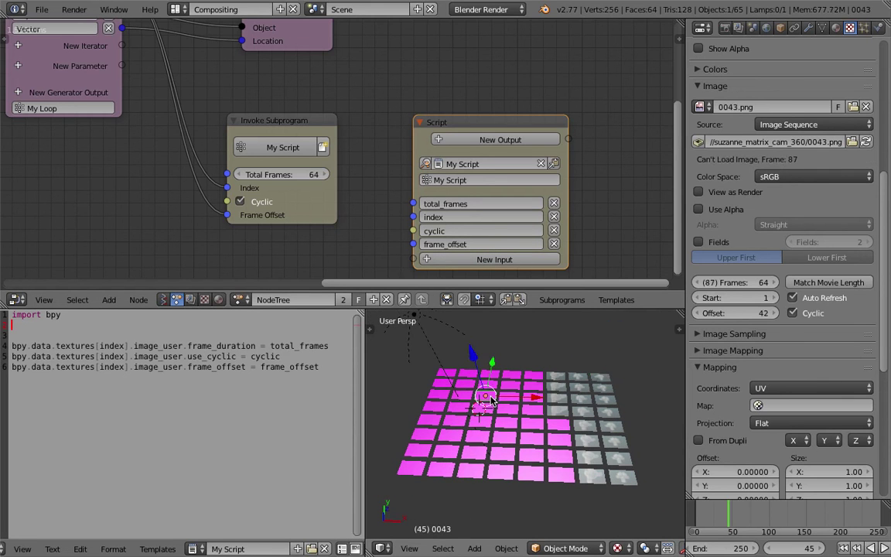
pyautogui.rightClick(509, 408)
pyautogui.rightClick(531, 438)
pyautogui.rightClick(478, 436)
pyautogui.rightClick(559, 455)
pyautogui.moveTo(520, 398); pyautogui.dragTo(632, 418, button='middle')
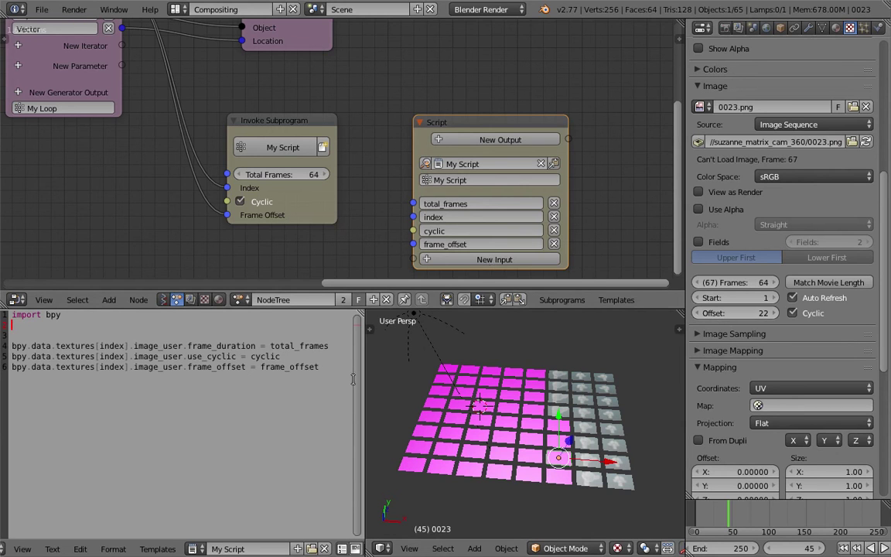
# - Try image_user.start as the attribute that receives frame_offset in the last script line
pyautogui.click(231, 369)
pyautogui.doubleClick(231, 368)
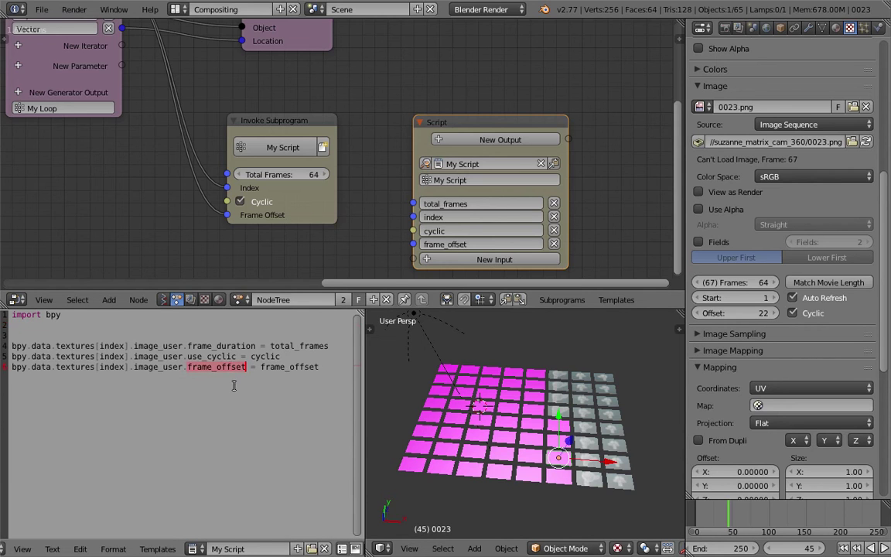
pyautogui.write('star')
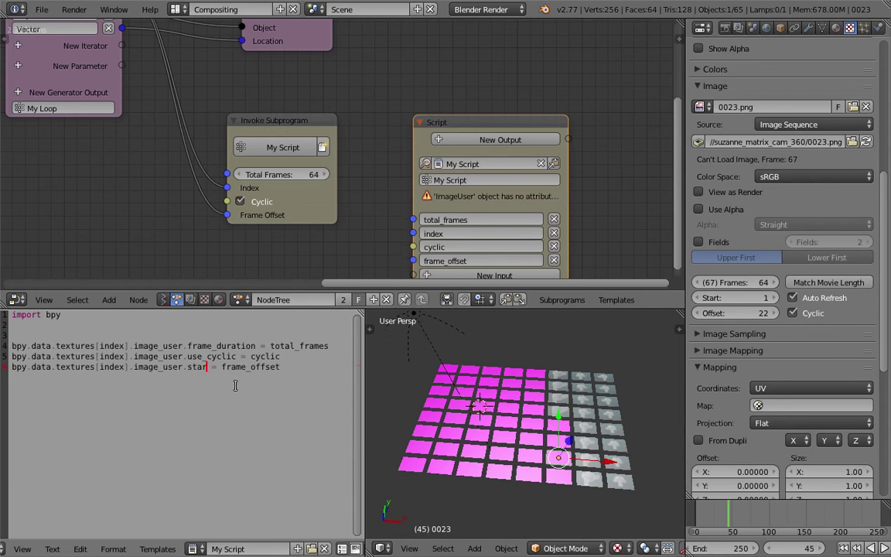
pyautogui.write('t')
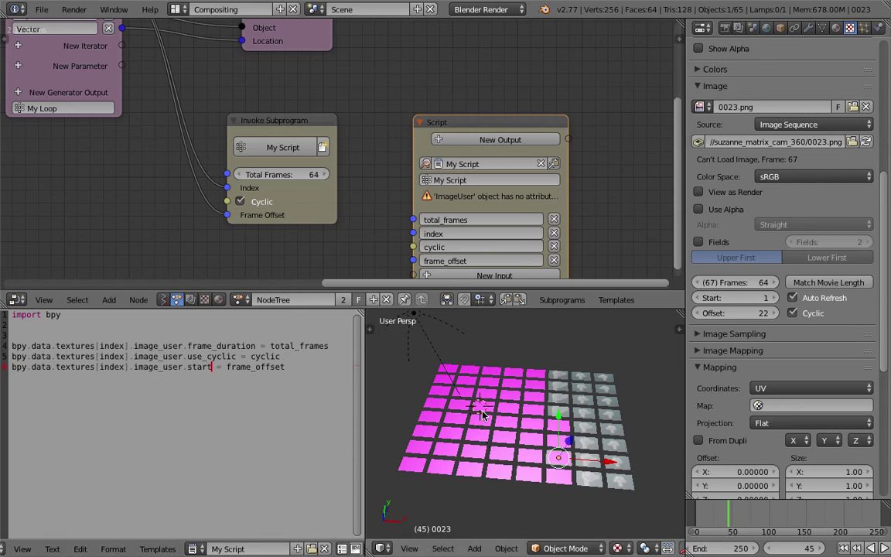
pyautogui.click(286, 367)
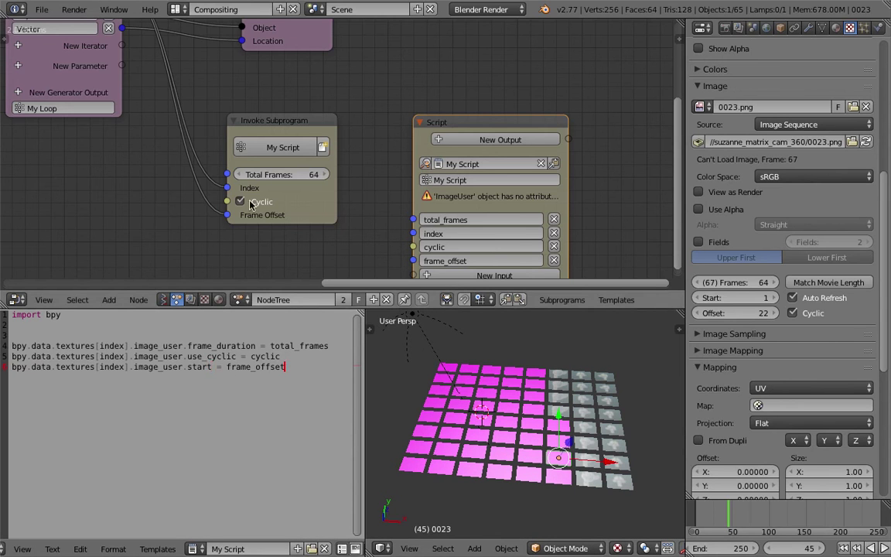
# - Widen the Script node further so its full error message can be read
pyautogui.click(325, 175)
pyautogui.keyDown('ctrl'); pyautogui.scroll(-1, 250, 177); pyautogui.keyUp('ctrl')
pyautogui.moveTo(342, 248); pyautogui.dragTo(339, 212, button='middle')
pyautogui.moveTo(554, 177); pyautogui.dragTo(596, 177)
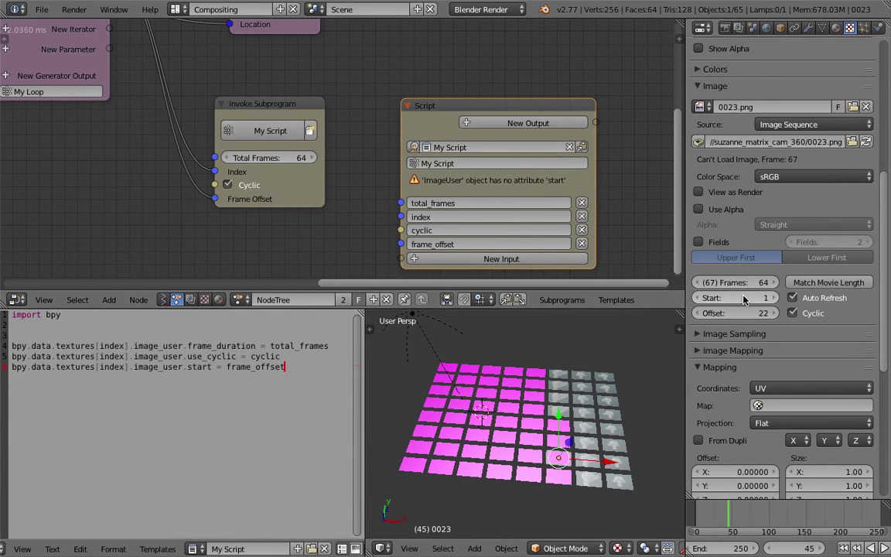
# - Try frame_start as the attribute in the last script line and play the animation from frame 20 to check the planes
pyautogui.click(190, 367)
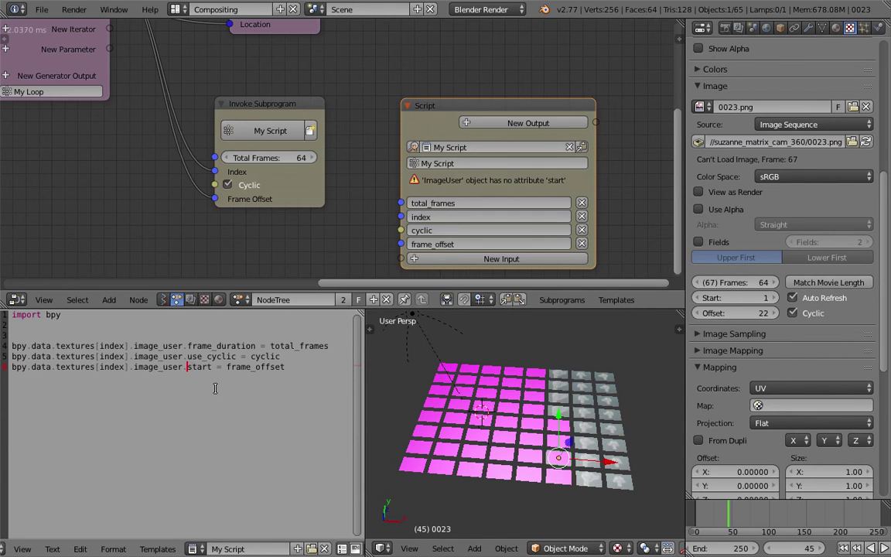
pyautogui.write('frame_')
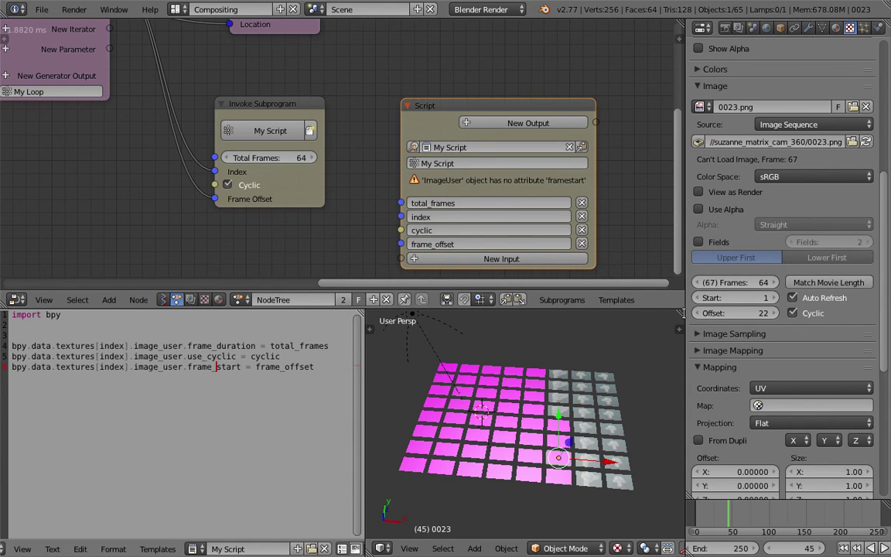
pyautogui.click(621, 327)
pyautogui.moveTo(546, 409); pyautogui.dragTo(549, 415, button='middle')
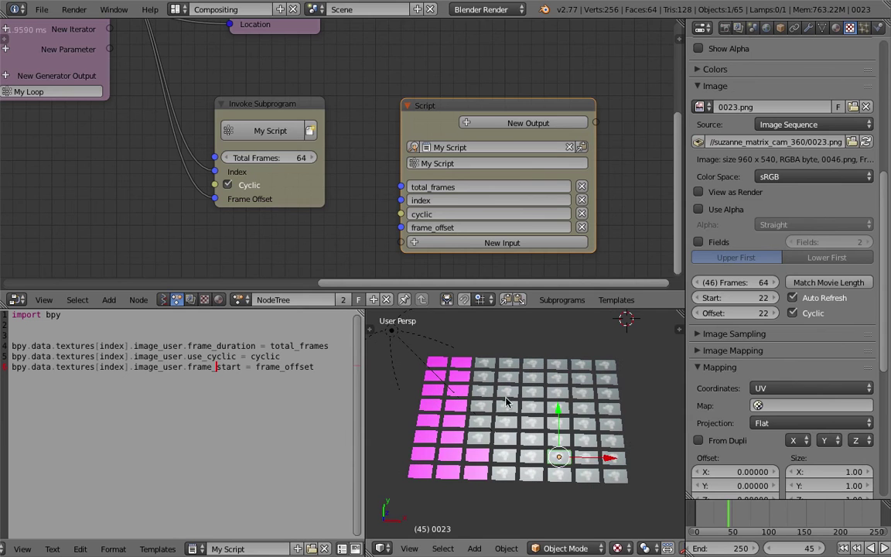
pyautogui.click(709, 515)
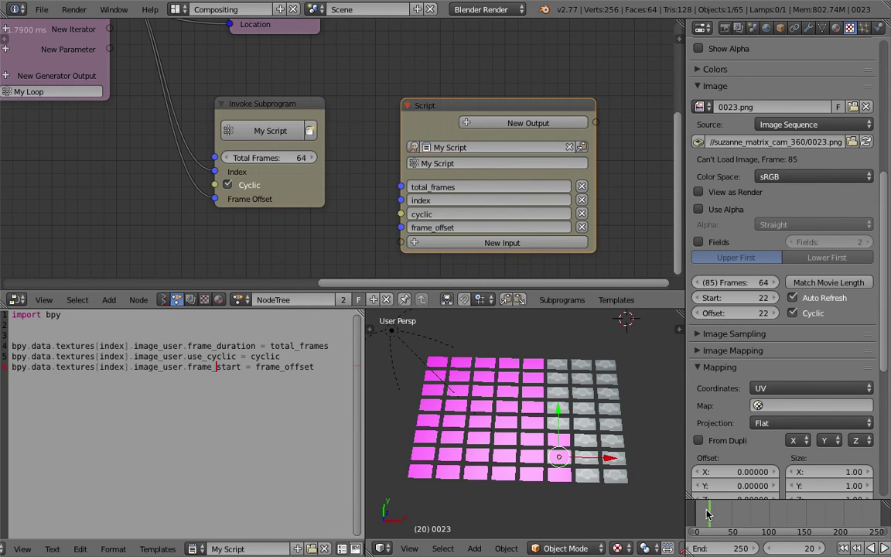
pyautogui.hotkey('alt', 'a')
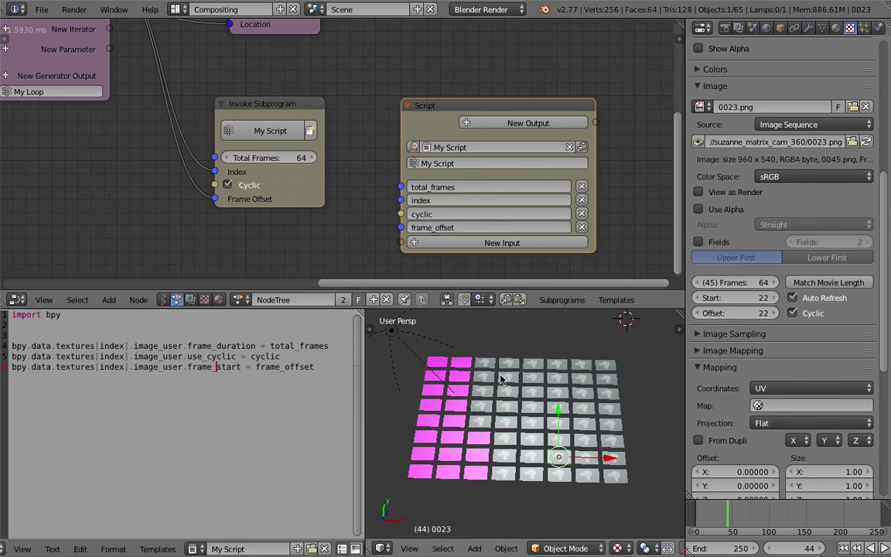
# - Restore frame_offset as the attribute in the last script line and cut the Index link to the Frame Offset input
pyautogui.doubleClick(229, 366)
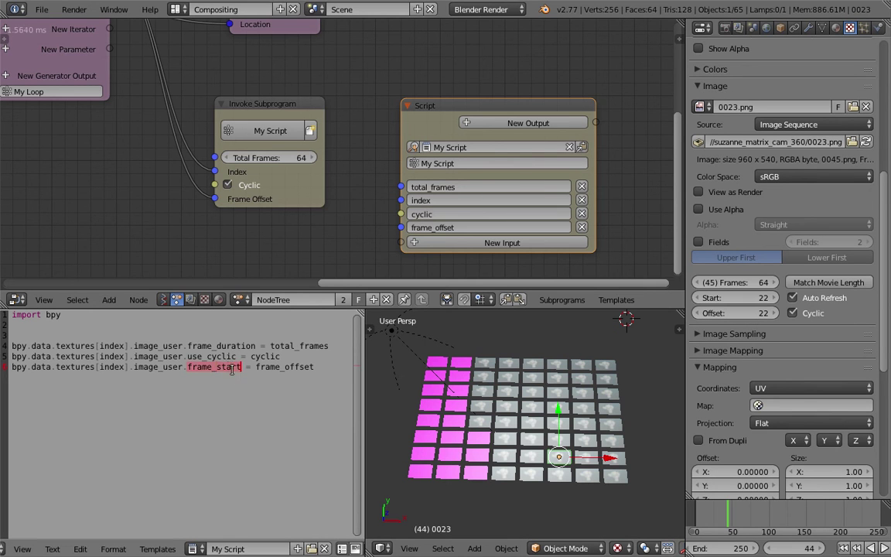
pyautogui.write('frame_off')
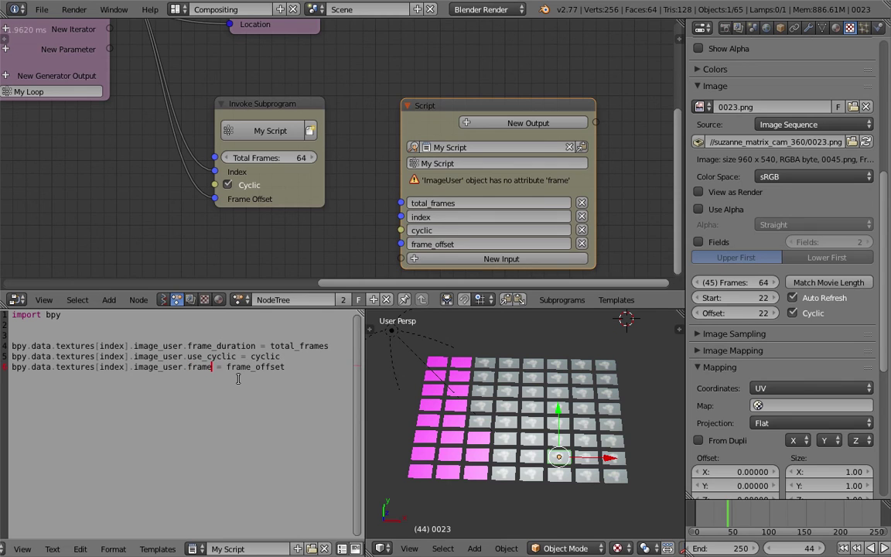
pyautogui.write('set')
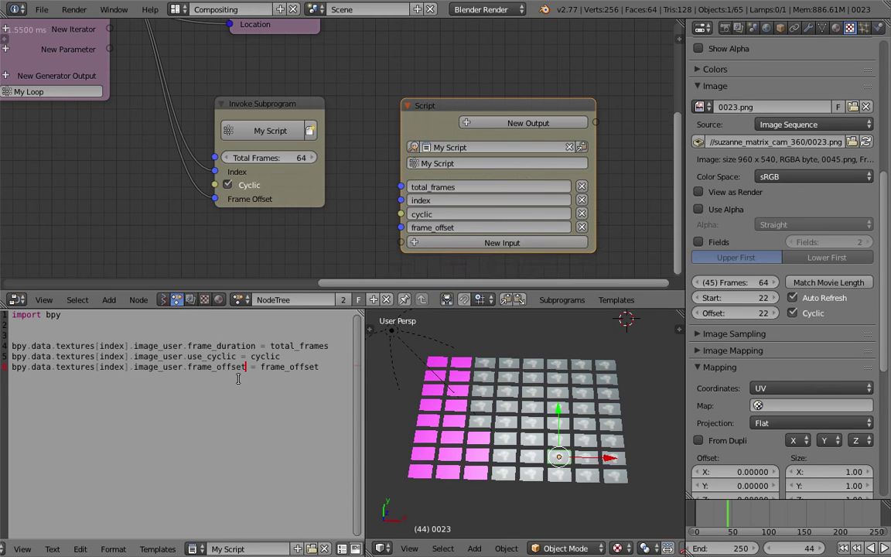
pyautogui.doubleClick(279, 366)
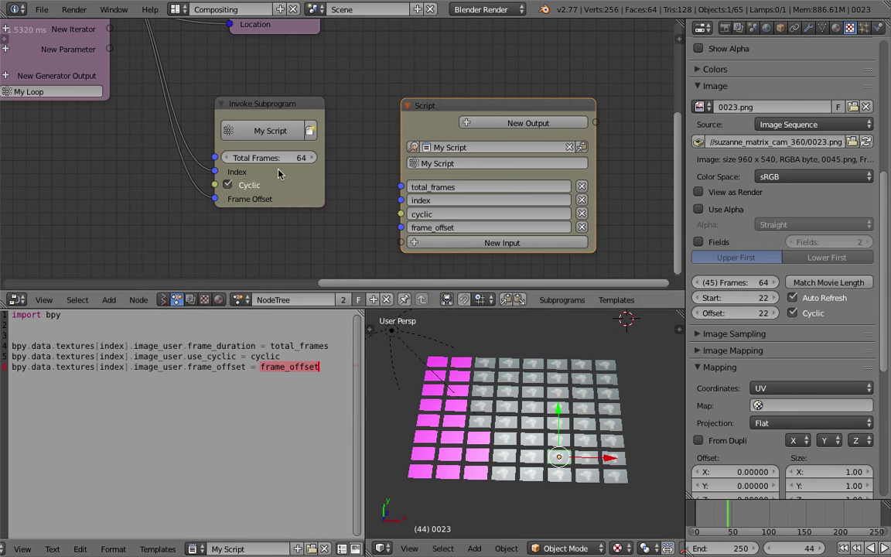
pyautogui.moveTo(175, 200); pyautogui.dragTo(186, 204, button='middle')
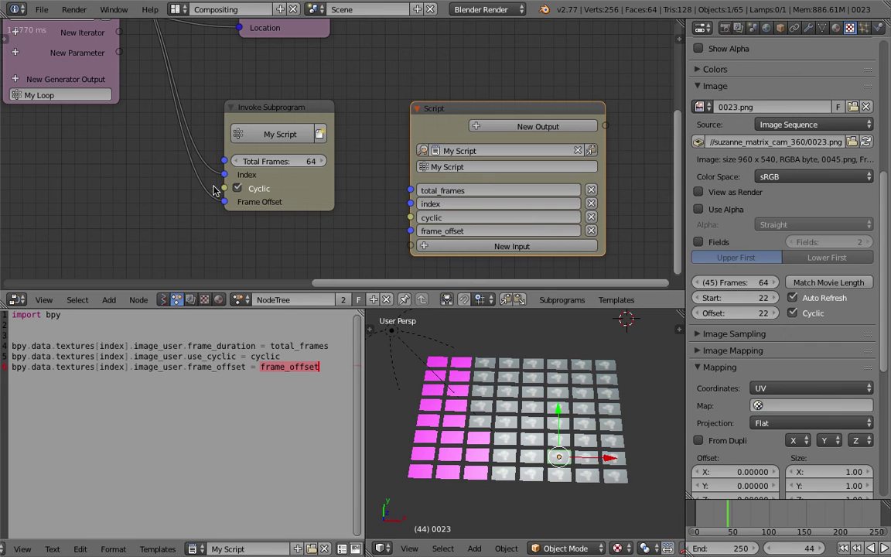
pyautogui.keyDown('ctrl'); pyautogui.moveTo(217, 183); pyautogui.dragTo(201, 206); pyautogui.keyUp('ctrl')
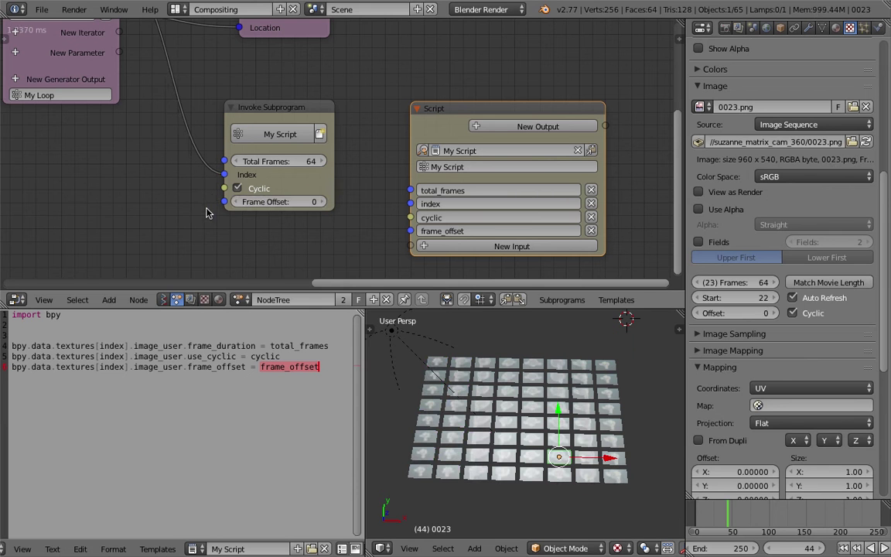
# - Select plane 0019 and change the attribute assigned in the last script line to image_user.frame_start
pyautogui.rightClick(514, 399)
pyautogui.moveTo(514, 400); pyautogui.dragTo(478, 368, button='middle')
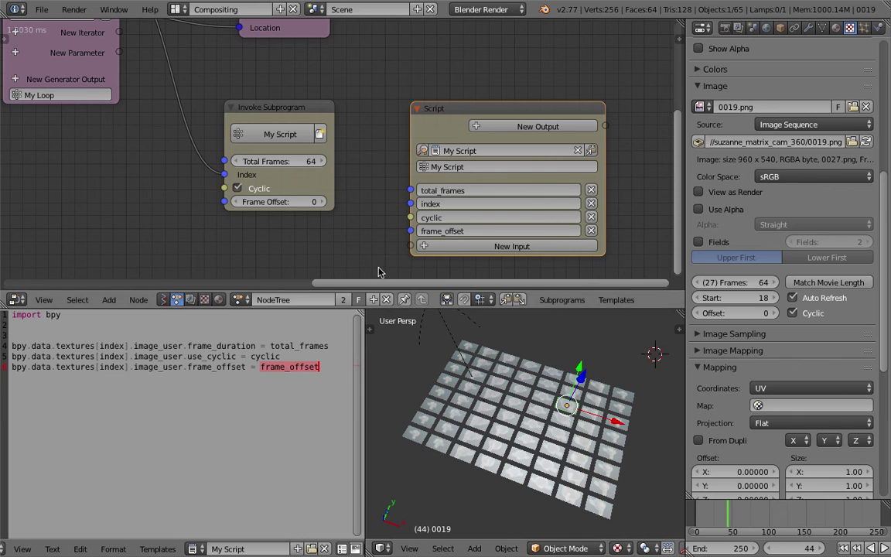
pyautogui.doubleClick(219, 366)
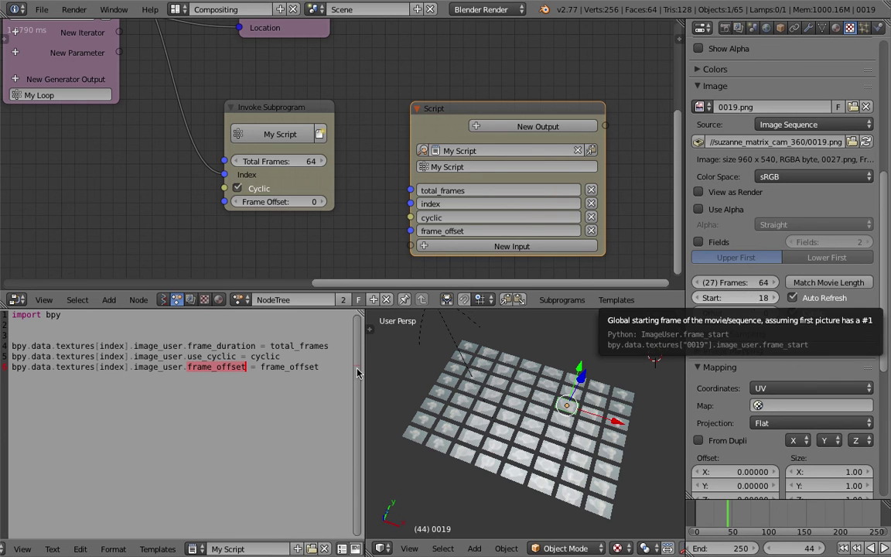
pyautogui.click(216, 368)
pyautogui.doubleClick(217, 367)
pyautogui.write('frame_start')
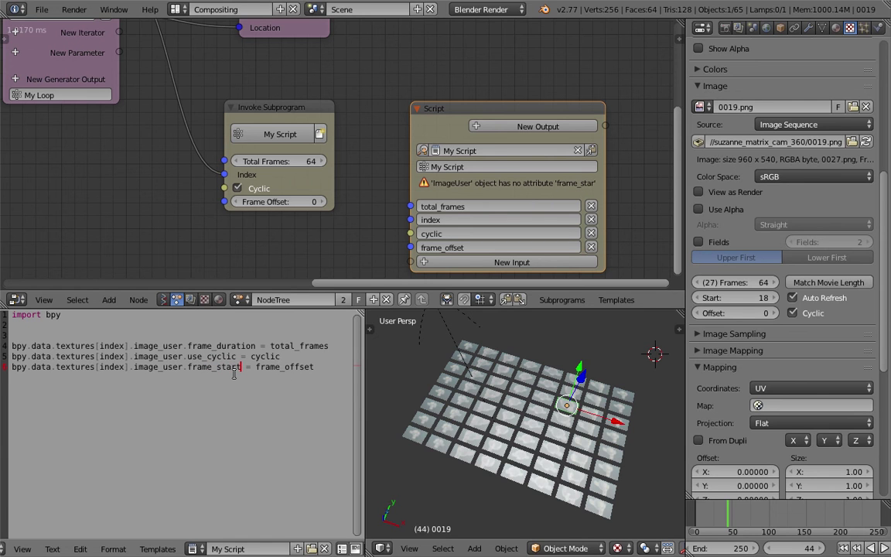
pyautogui.click(403, 358)
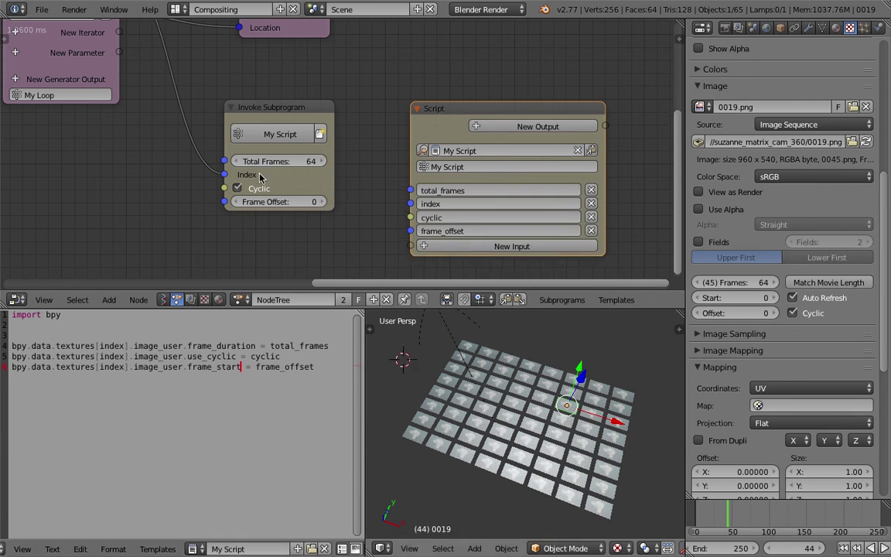
# - Reconnect the Loop Input node's Index output to the Frame Offset input of the Invoke Subprogram node
pyautogui.scroll(-2, 184, 155)
pyautogui.moveTo(179, 155); pyautogui.dragTo(187, 176, button='middle')
pyautogui.moveTo(175, 97); pyautogui.dragTo(176, 106, button='middle')
pyautogui.moveTo(157, 25); pyautogui.dragTo(246, 219)
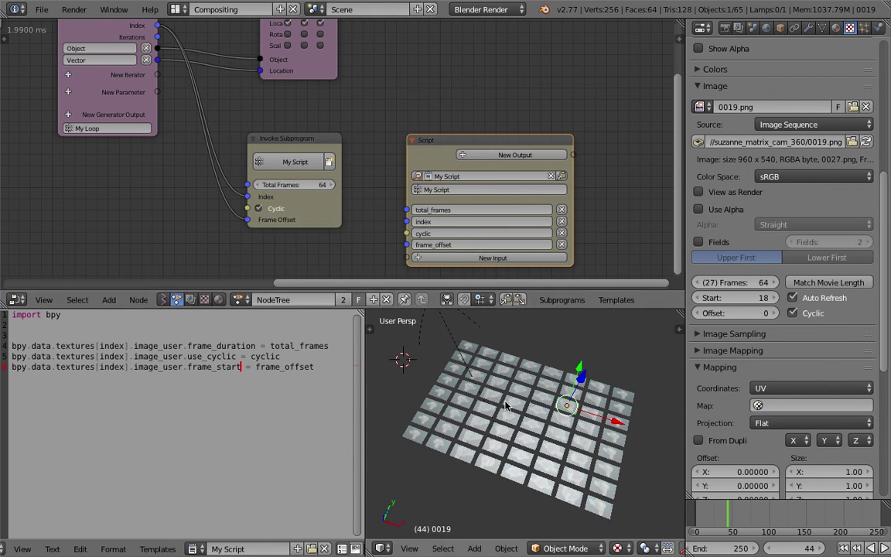
# - Maximize the 3D view and rotate and move the Hemi lamp away to one side of the plane grid
pyautogui.moveTo(541, 433); pyautogui.dragTo(511, 372, button='middle')
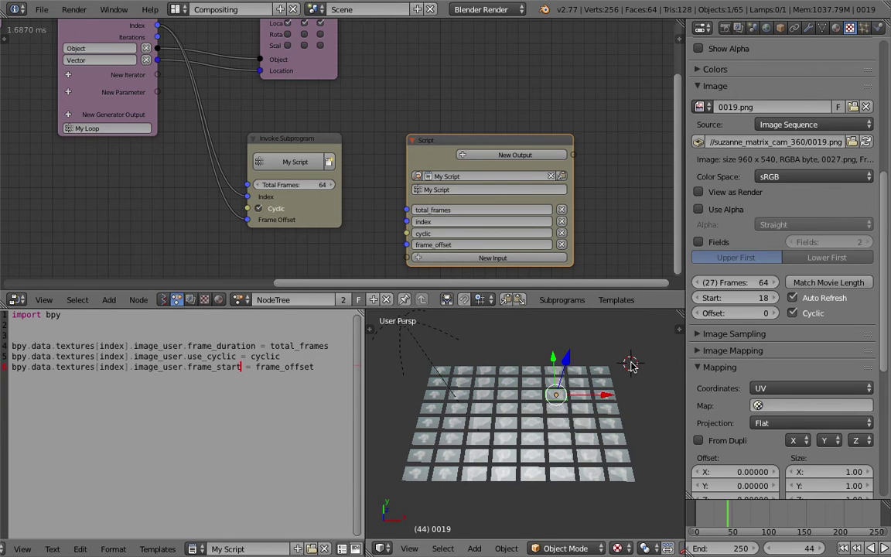
pyautogui.hotkey('ctrl', 'Up')
pyautogui.moveTo(545, 317); pyautogui.dragTo(510, 288, button='middle')
pyautogui.scroll(-8, 514, 262)
pyautogui.rightClick(342, 172)
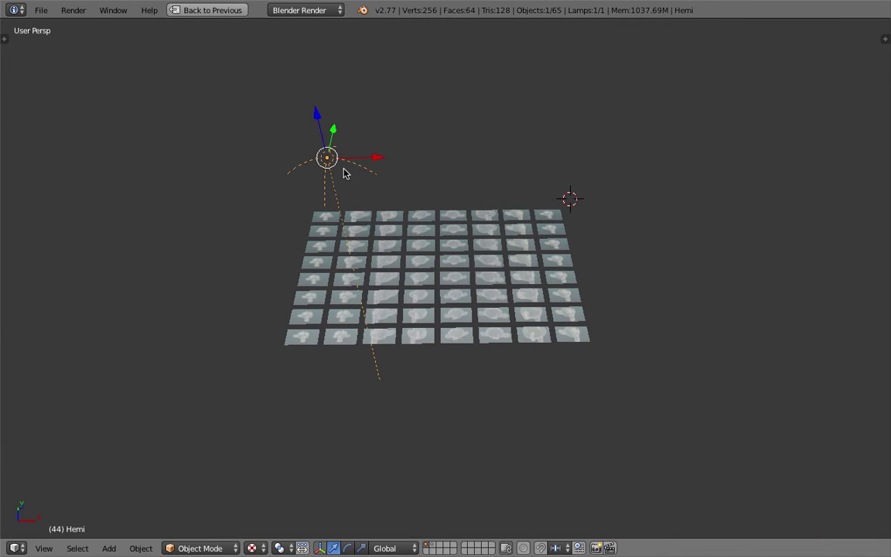
pyautogui.press('r')
pyautogui.click(386, 220)
pyautogui.press('g')
pyautogui.click(779, 223)
pyautogui.scroll(3, 245, 322)
pyautogui.moveTo(245, 322); pyautogui.dragTo(388, 324, button='middle')
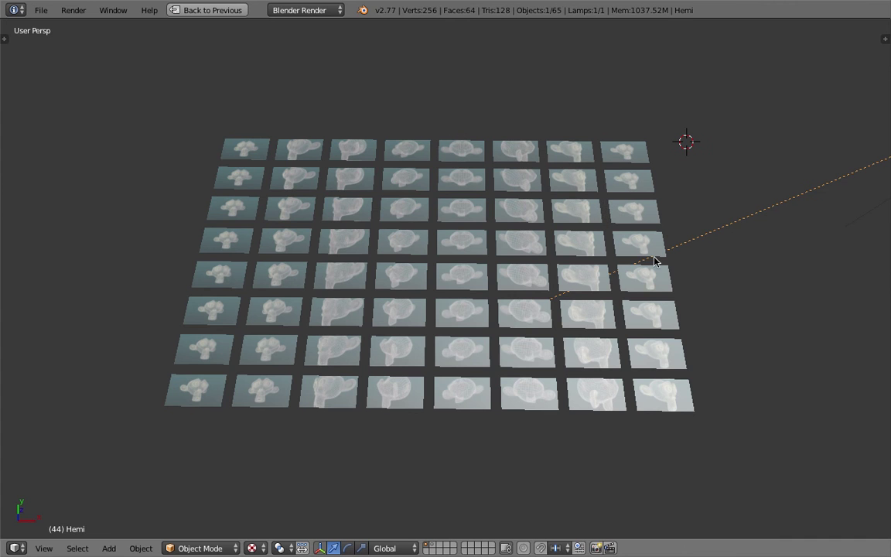
# - Play the animation in the maximized 3D view to check the staggered planes, stop playback and restore the full layout
pyautogui.moveTo(588, 322); pyautogui.dragTo(464, 298, button='middle')
pyautogui.click(235, 109)
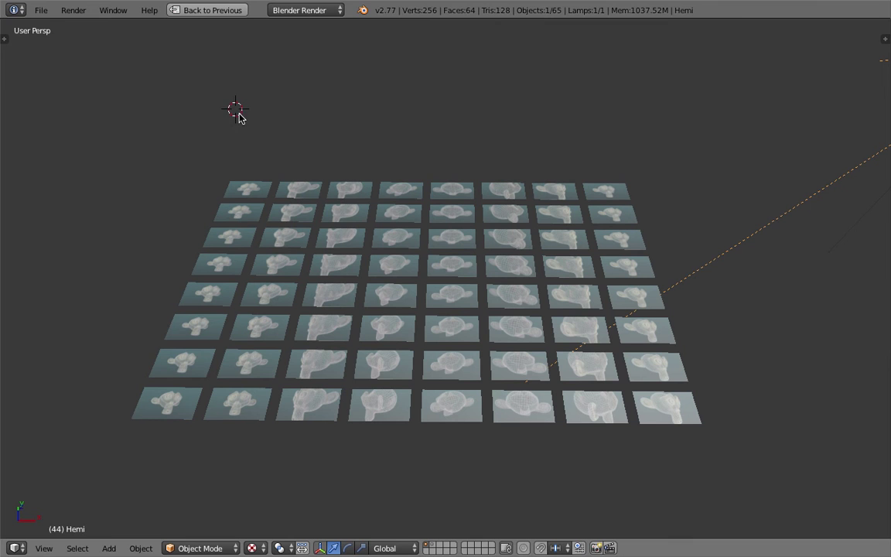
pyautogui.hotkey('alt', 'a')
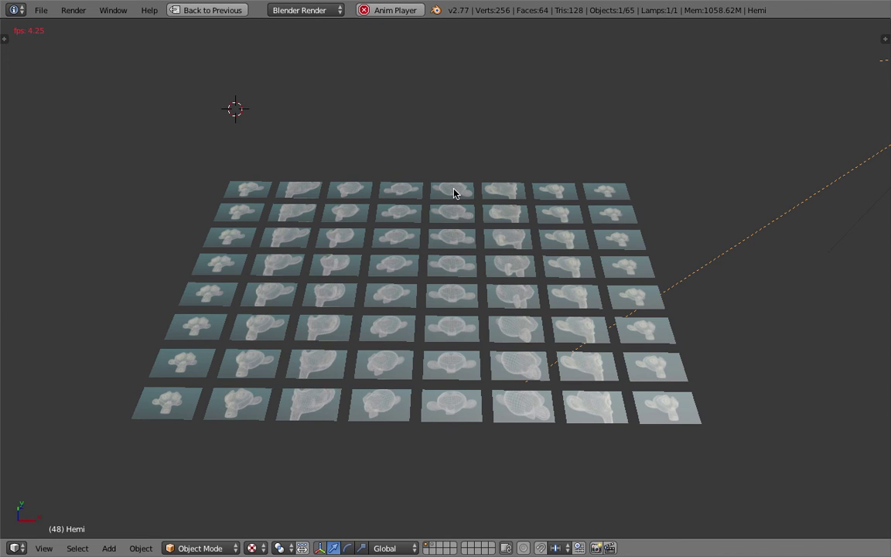
pyautogui.click(381, 155)
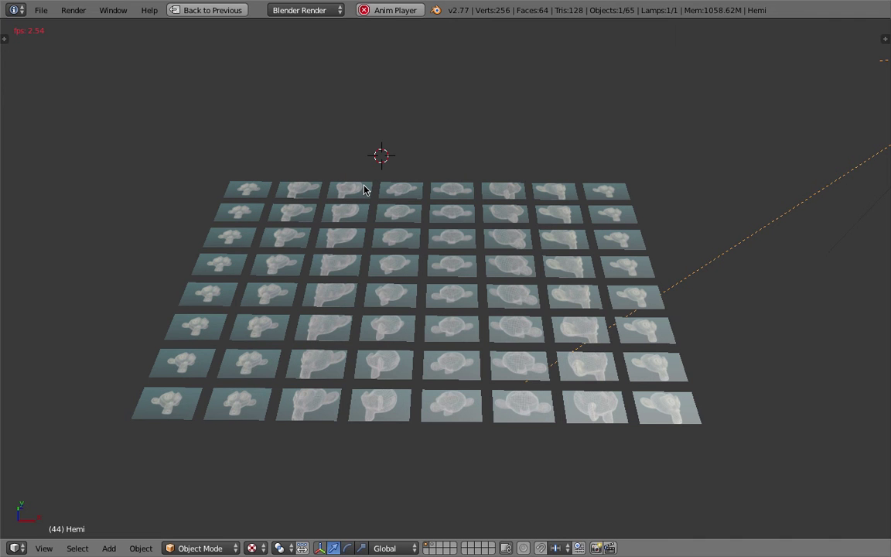
pyautogui.click(364, 10)
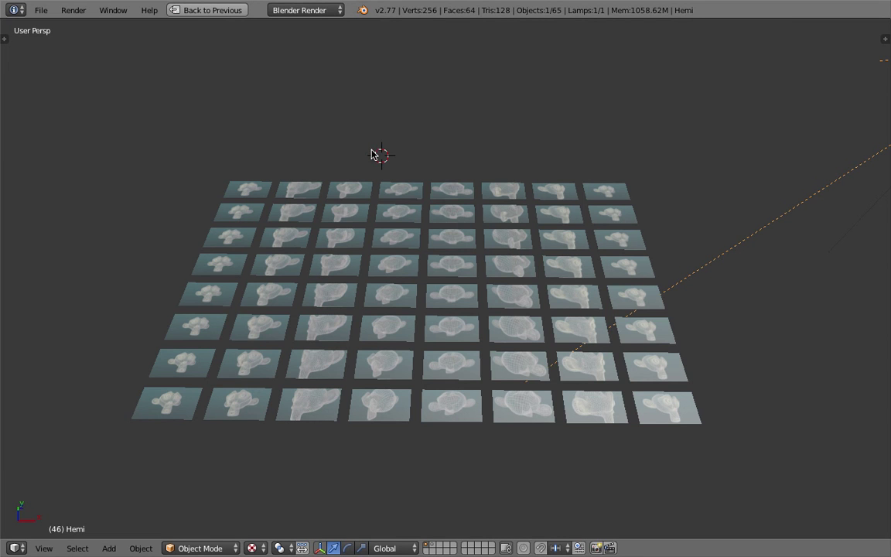
pyautogui.click(196, 13)
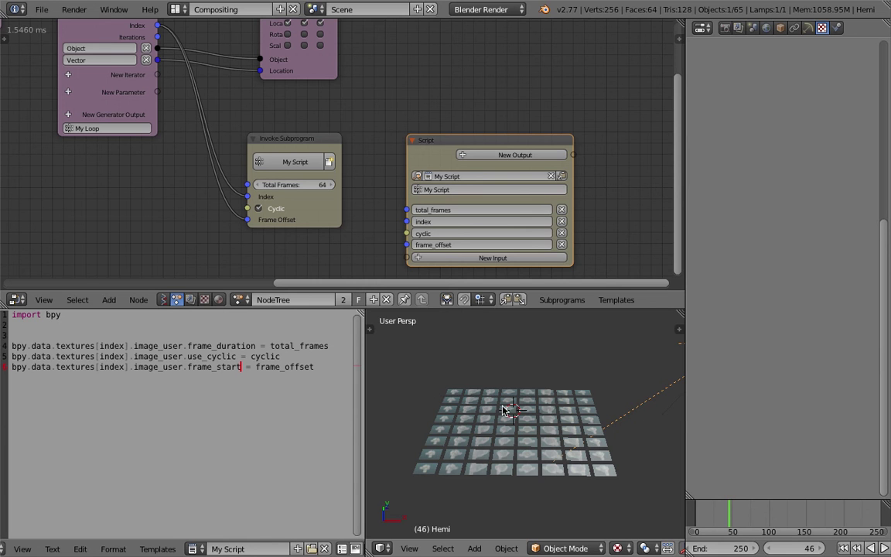
pyautogui.click(486, 429)
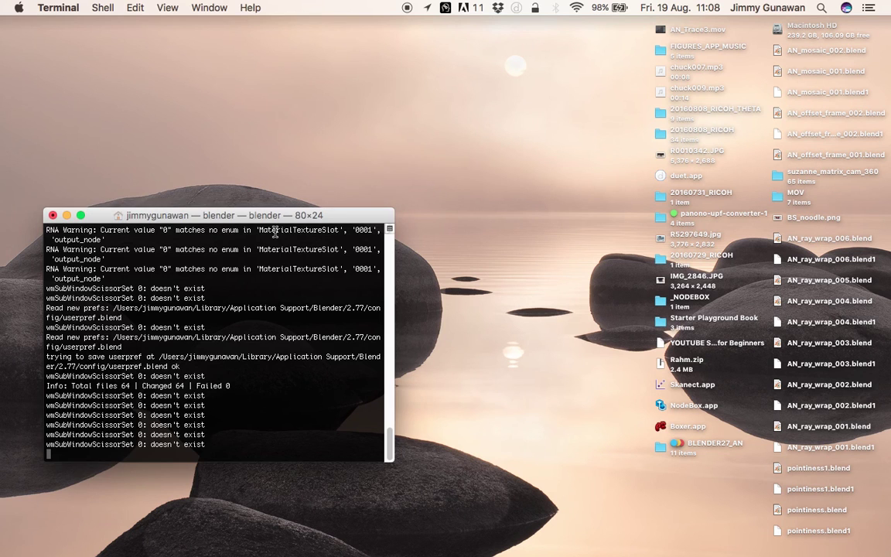
pyautogui.moveTo(282, 217); pyautogui.dragTo(310, 178)
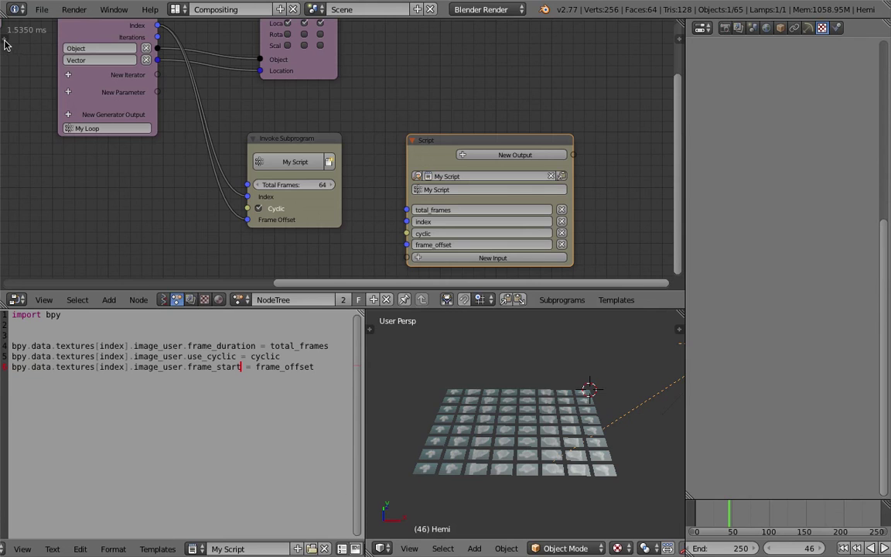
pyautogui.click(532, 416)
pyautogui.click(608, 399)
# - Switch to Terminal and close its window, terminating the running Blender process
pyautogui.hotkey('ctrl', 'Left')
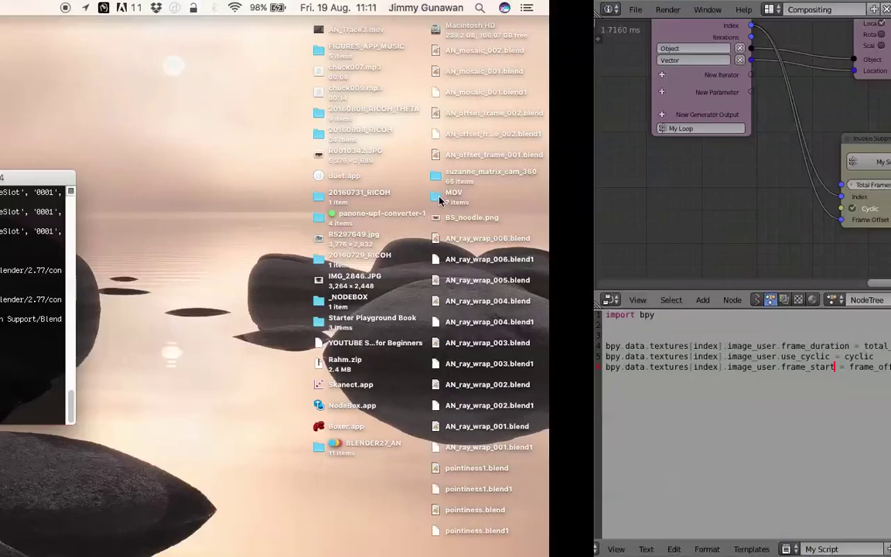
pyautogui.click(75, 177)
pyautogui.click(103, 177)
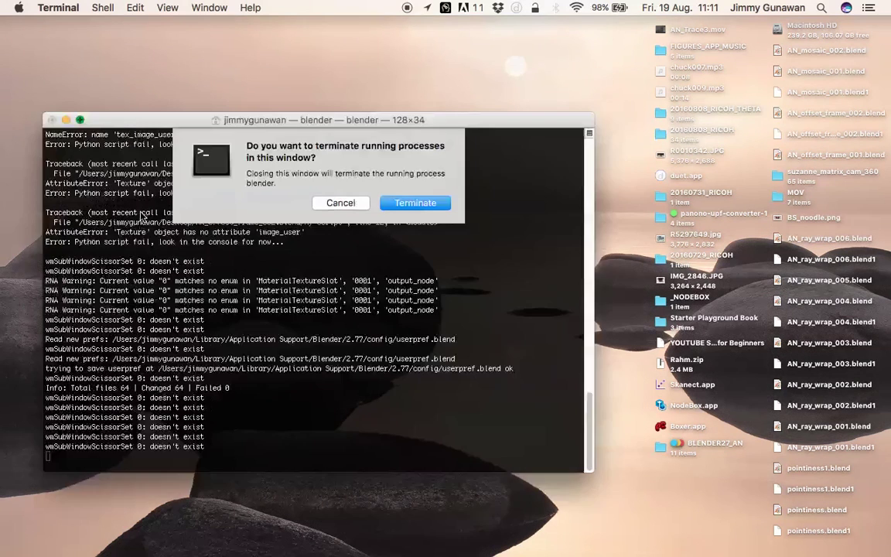
pyautogui.click(490, 102)
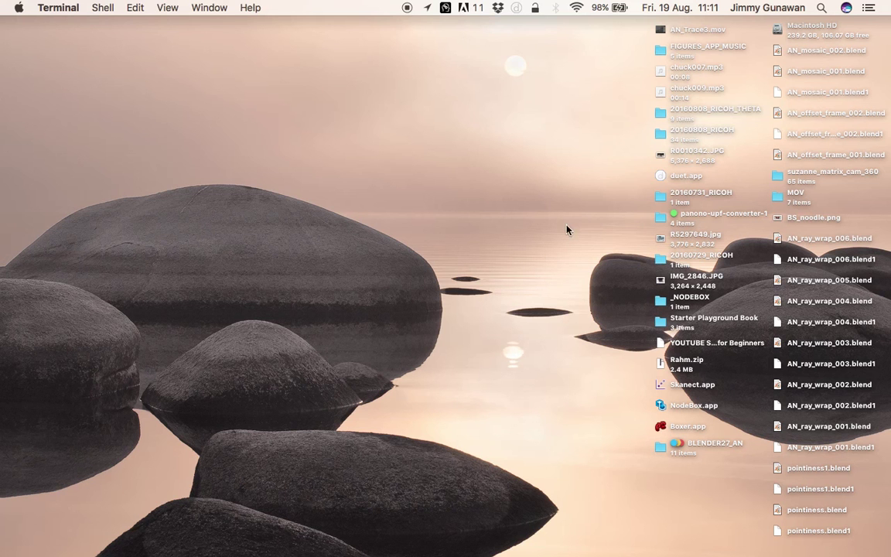
# - Launch Blender again and open the saved file AN_mosaic_002.blend
pyautogui.click(779, 52)
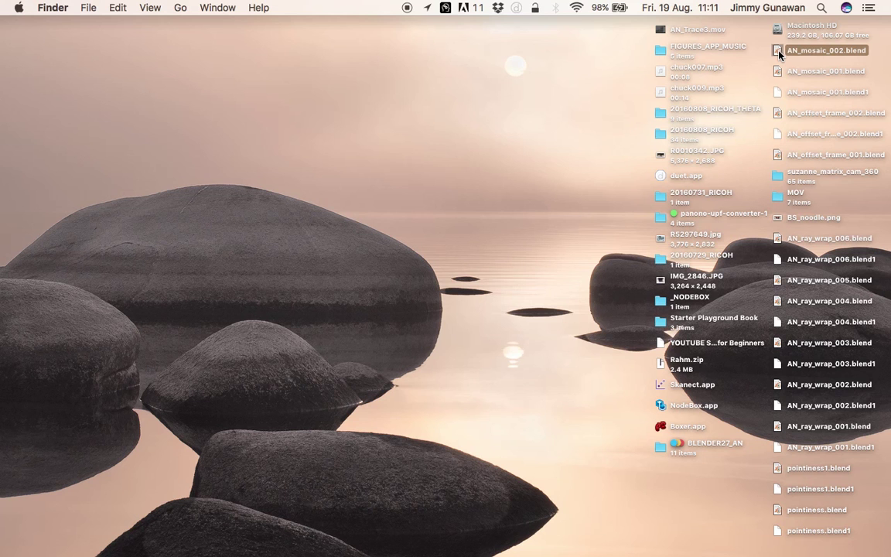
pyautogui.doubleClick(779, 51)
pyautogui.moveTo(2, 325)
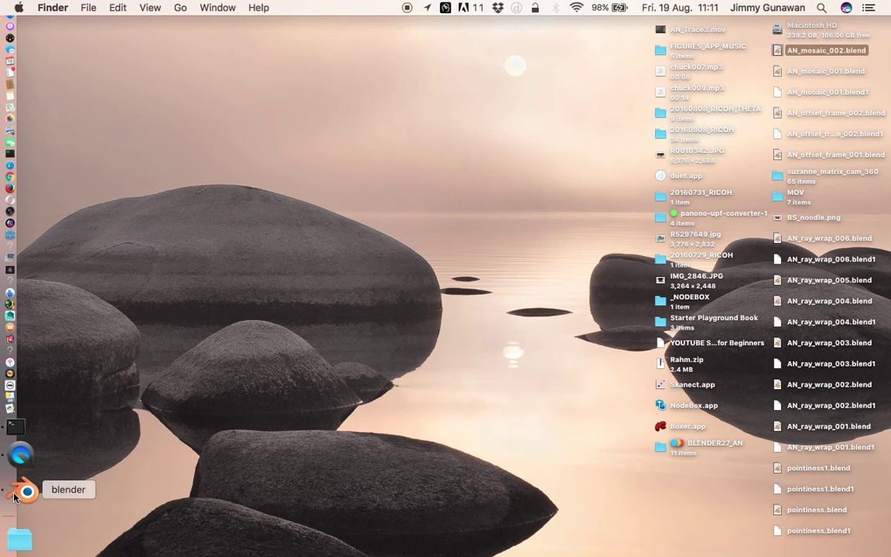
pyautogui.click(25, 491)
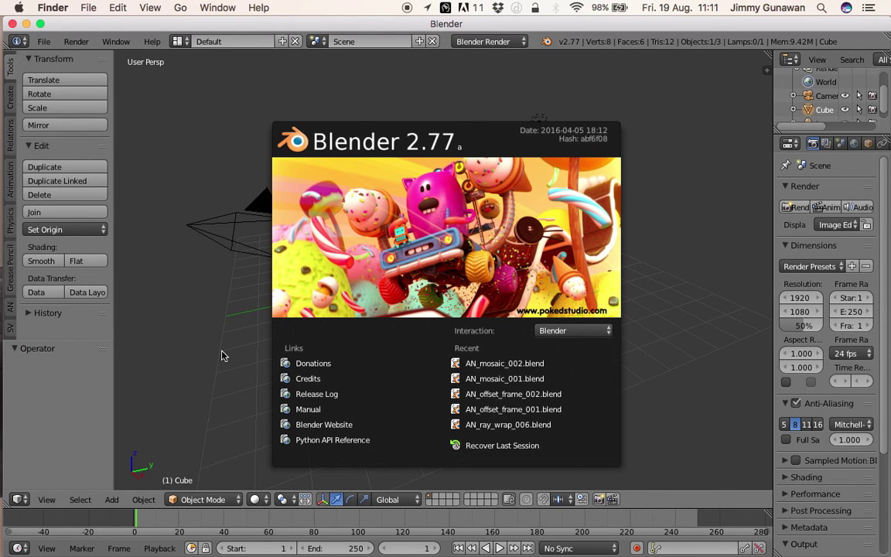
pyautogui.click(239, 191)
pyautogui.click(44, 41)
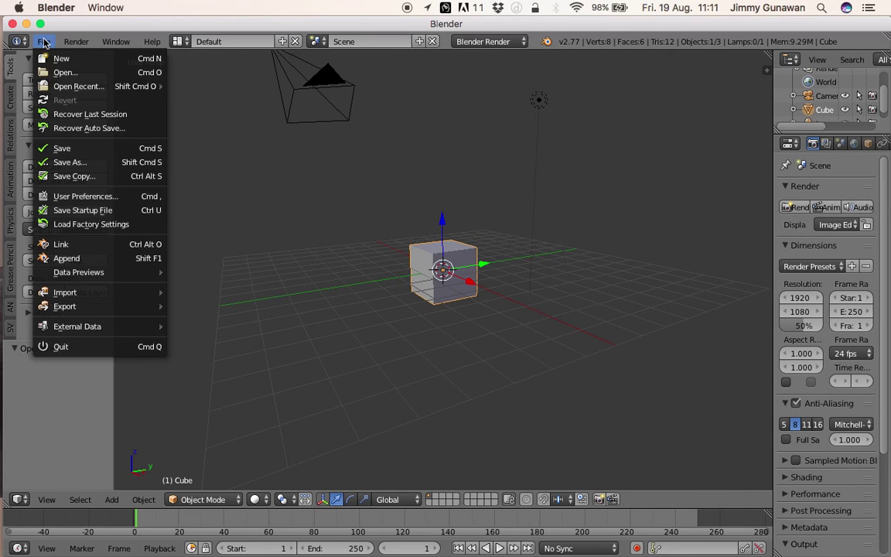
pyautogui.moveTo(74, 85)
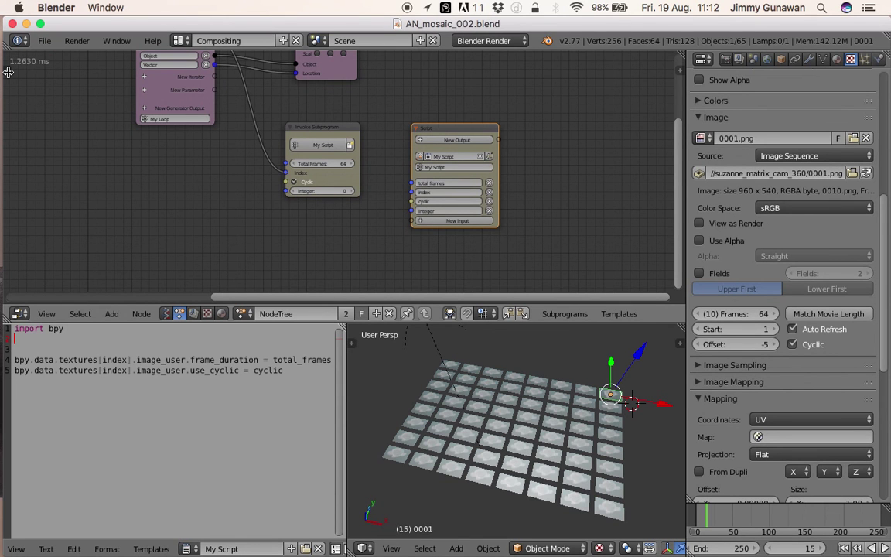
# - Show the Animation Nodes settings in the node editor and turn off the Always auto execution option
pyautogui.click(8, 71)
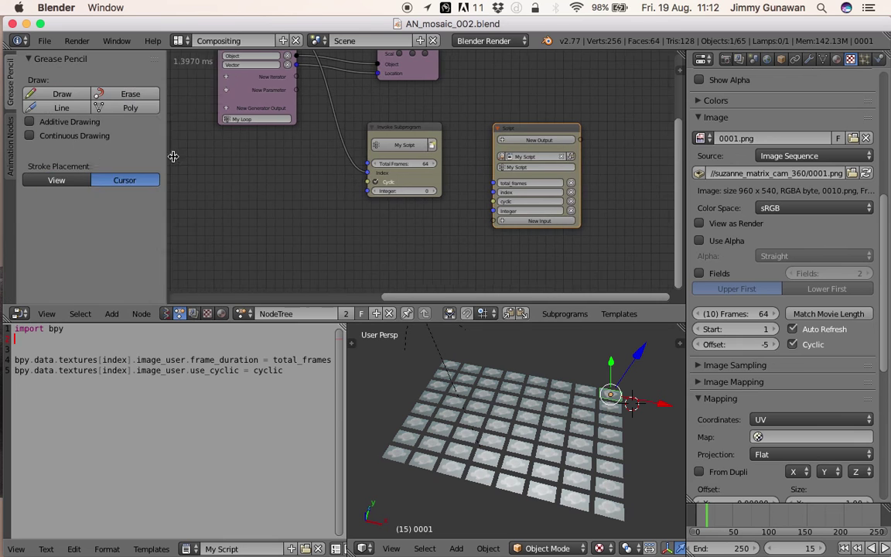
pyautogui.moveTo(181, 161); pyautogui.dragTo(140, 159)
pyautogui.click(11, 146)
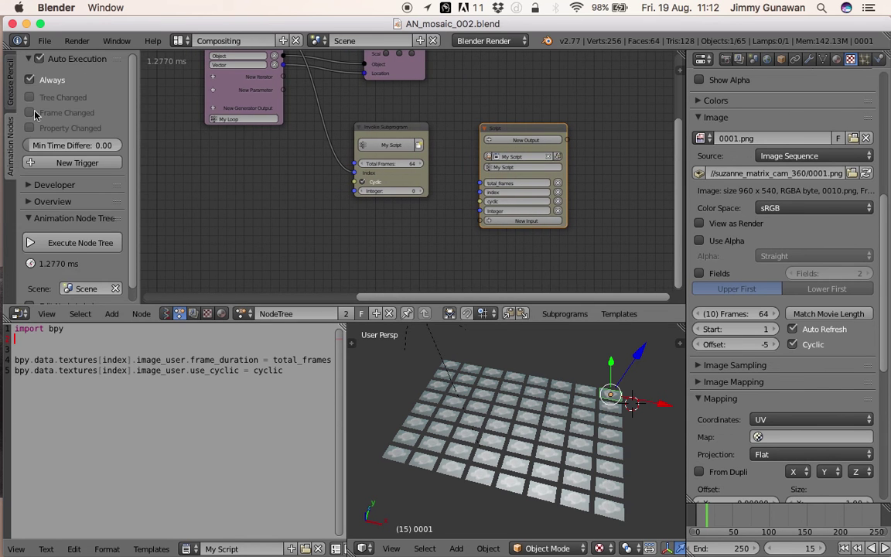
pyautogui.click(46, 84)
# - Look over the node tree and play the animation to check the image sequences on the planes
pyautogui.moveTo(181, 174); pyautogui.dragTo(203, 181, button='middle')
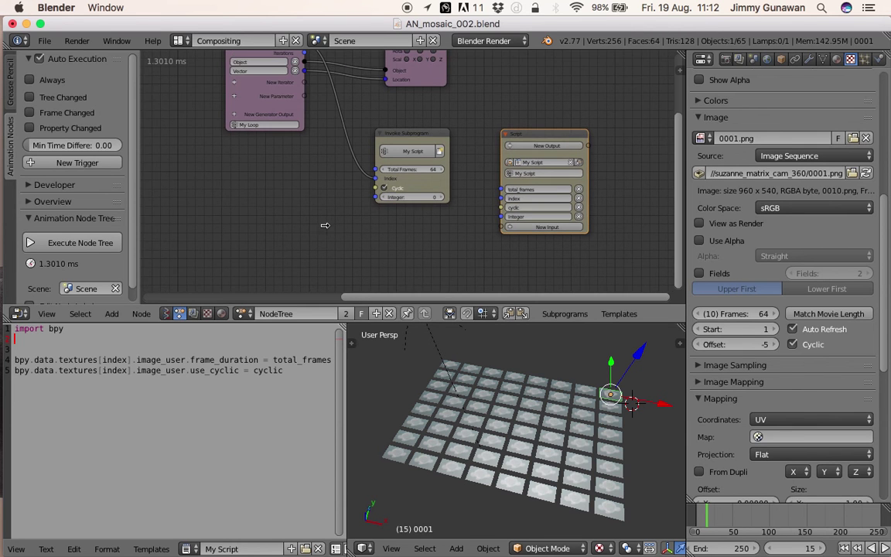
pyautogui.scroll(-1, 320, 235)
pyautogui.moveTo(317, 237); pyautogui.dragTo(313, 268, button='middle')
pyautogui.moveTo(274, 201); pyautogui.dragTo(344, 234, button='middle')
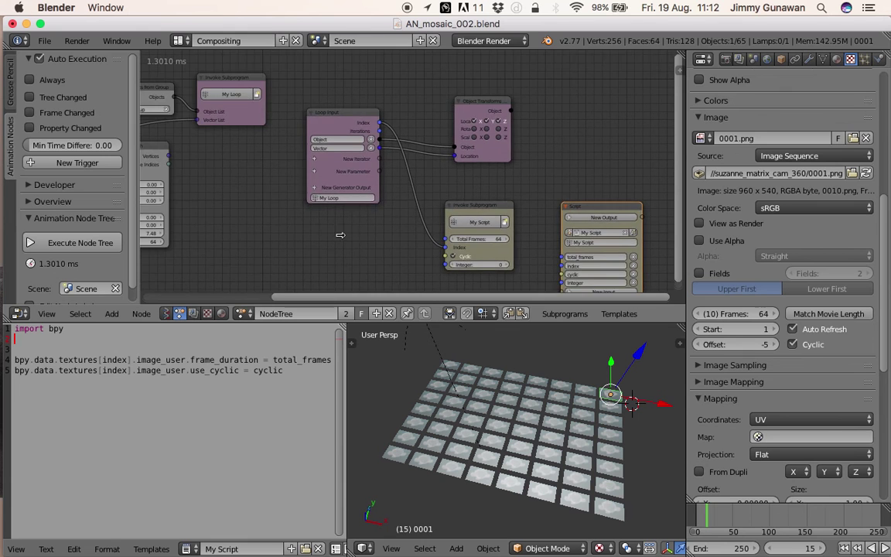
pyautogui.hscroll(-10, 313, 228)
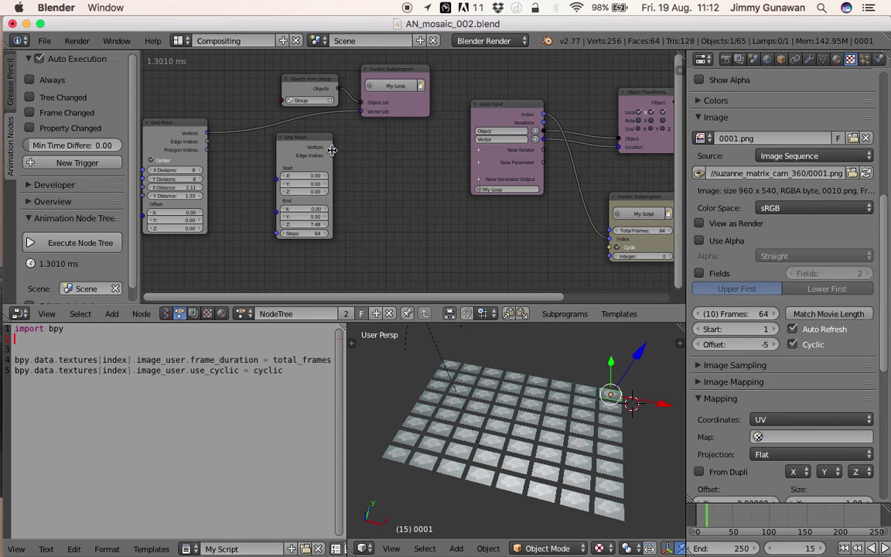
pyautogui.moveTo(355, 170); pyautogui.dragTo(390, 172, button='middle')
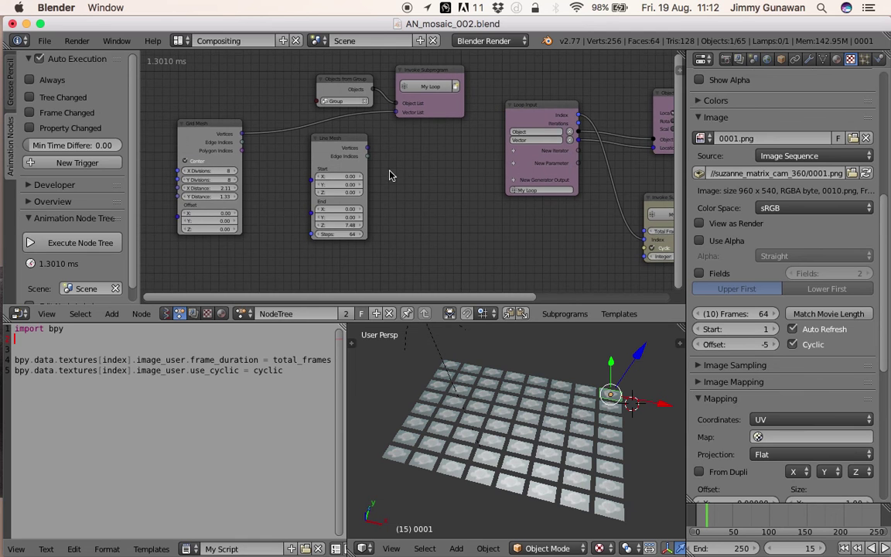
pyautogui.scroll(1, 383, 172)
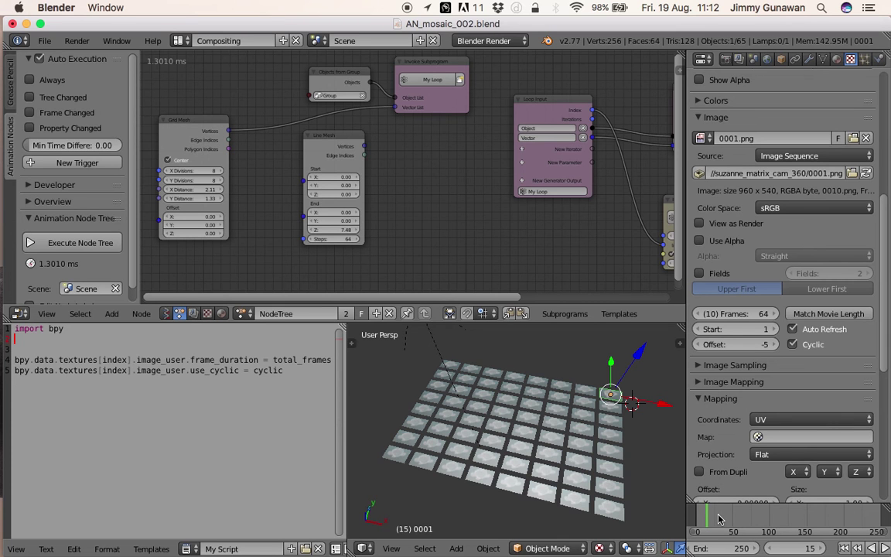
pyautogui.hotkey('alt', 'a')
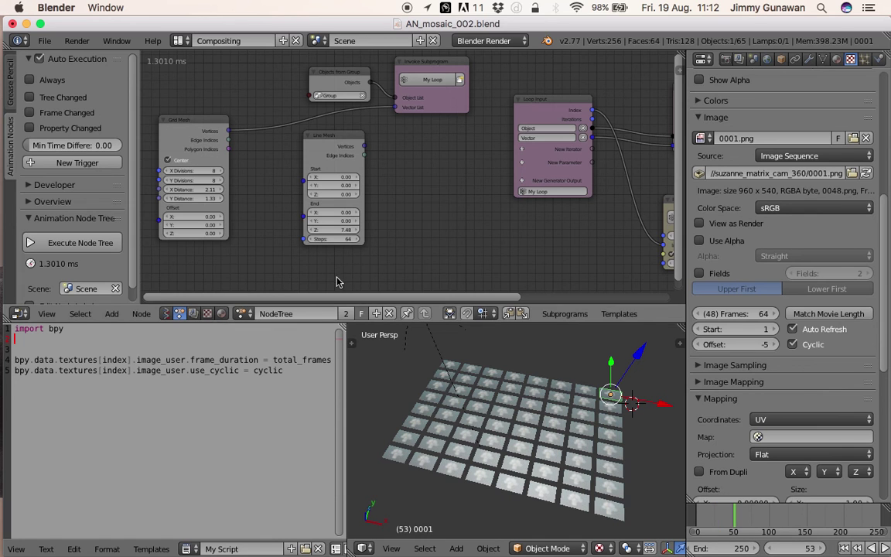
# - Select plane 0058 and examine the image sequence settings of its texture
pyautogui.moveTo(495, 421); pyautogui.dragTo(399, 352, button='middle')
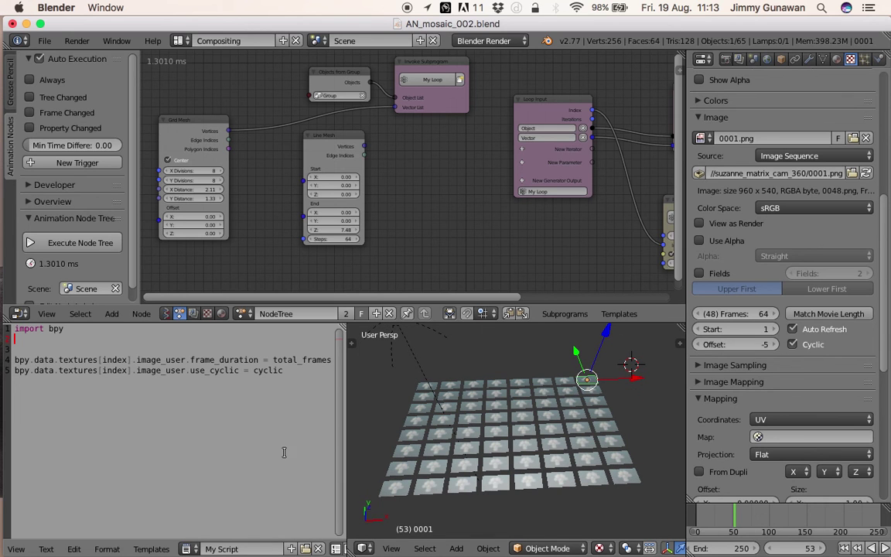
pyautogui.rightClick(426, 394)
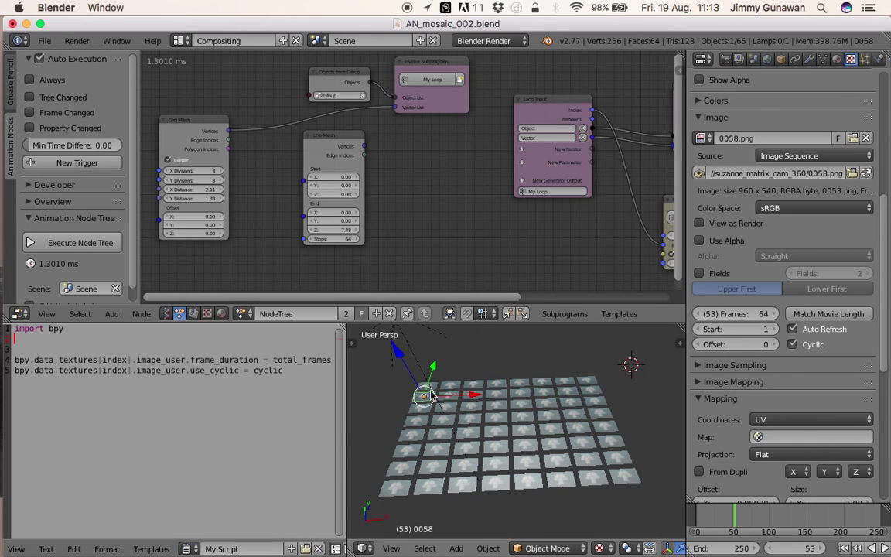
pyautogui.click(836, 60)
pyautogui.click(849, 60)
pyautogui.scroll(-6, 797, 304)
pyautogui.scroll(4, 797, 301)
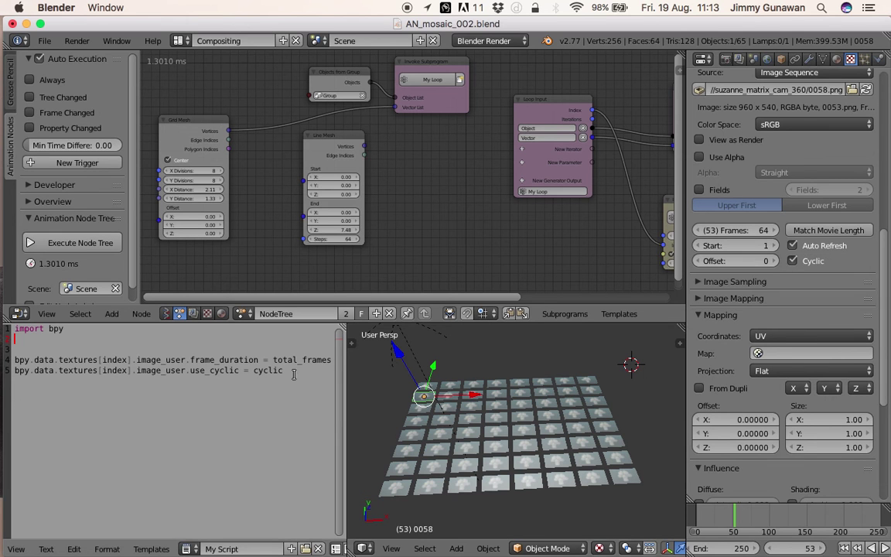
# - Duplicate the use_cyclic line at the end of the script and change the copy's attribute to frame_start
pyautogui.moveTo(283, 369); pyautogui.dragTo(8, 371)
pyautogui.press('super+c')
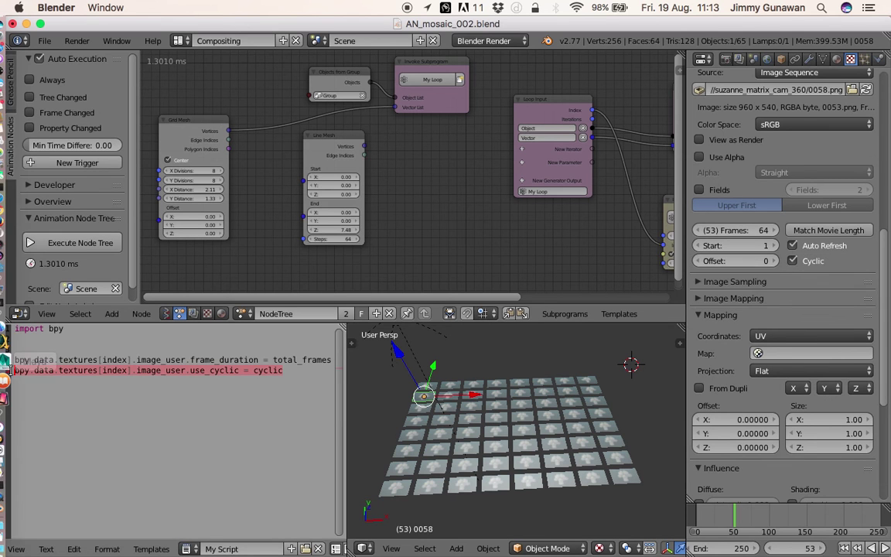
pyautogui.click(287, 371)
pyautogui.press('super+v')
pyautogui.doubleClick(210, 382)
pyautogui.write('frame_start')
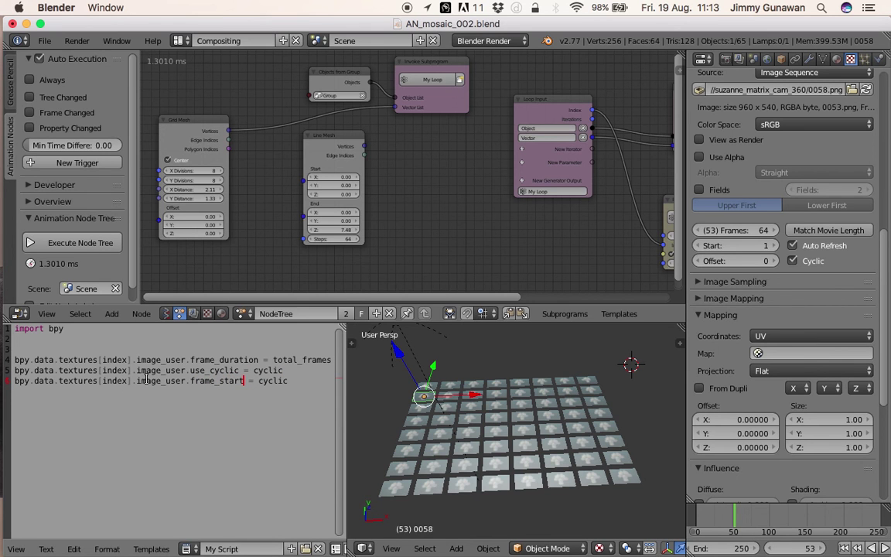
pyautogui.moveTo(190, 359); pyautogui.dragTo(7, 359)
pyautogui.moveTo(544, 414); pyautogui.dragTo(552, 432, button='middle')
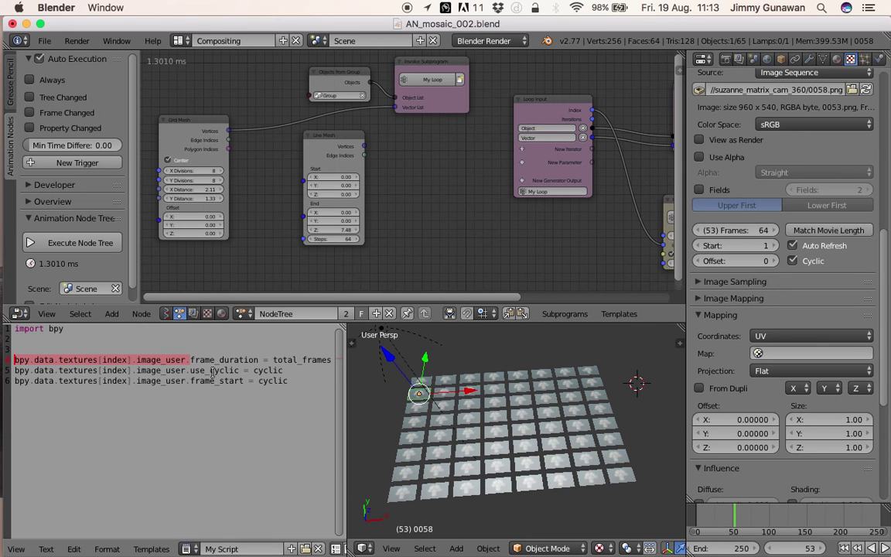
pyautogui.moveTo(526, 416); pyautogui.dragTo(509, 430, button='middle')
pyautogui.moveTo(421, 191); pyautogui.dragTo(392, 186, button='middle')
pyautogui.moveTo(378, 221); pyautogui.dragTo(327, 224, button='middle')
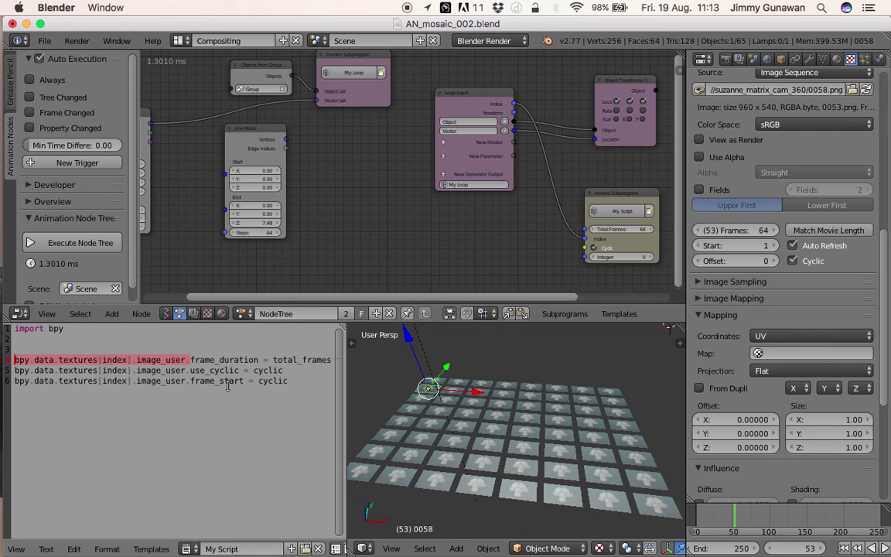
# - Replace cyclic with frame_start as the value assigned in the last script line
pyautogui.click(267, 381)
pyautogui.doubleClick(274, 381)
pyautogui.write('frame_start')
# - Rename the Script node's integer input to frame_start
pyautogui.moveTo(507, 234); pyautogui.dragTo(313, 200, button='middle')
pyautogui.scroll(3, 346, 229)
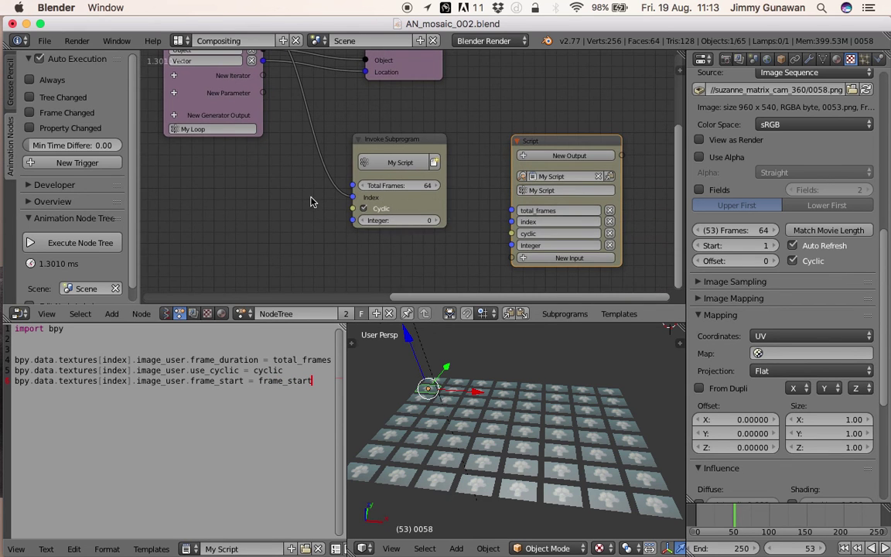
pyautogui.doubleClick(587, 245)
pyautogui.write('frame_start')
pyautogui.press('Return')
pyautogui.moveTo(301, 204); pyautogui.dragTo(335, 214, button='middle')
pyautogui.scroll(-1, 335, 214)
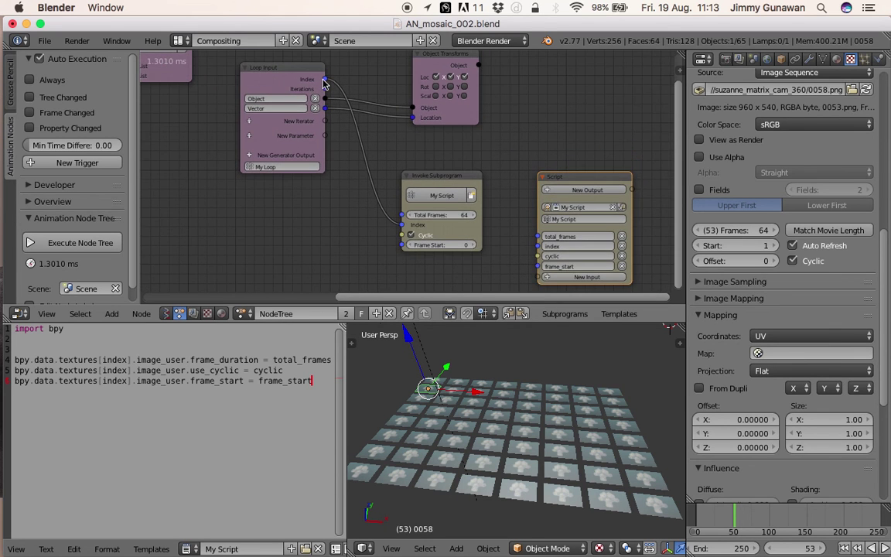
# - Connect the Loop Input node's Index output to the Frame Start input of the My Script subprogram
pyautogui.moveTo(325, 79); pyautogui.dragTo(404, 246)
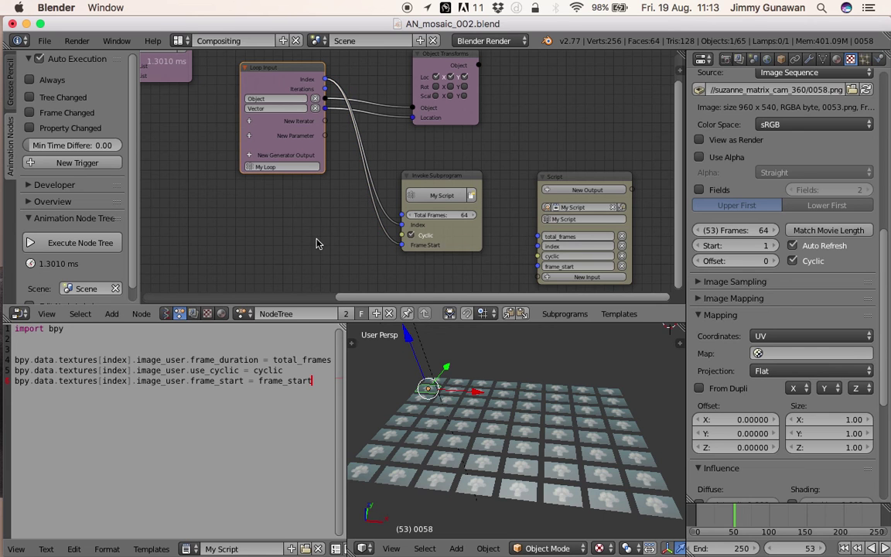
pyautogui.moveTo(489, 456); pyautogui.dragTo(511, 453, button='middle')
pyautogui.scroll(-4, 456, 396)
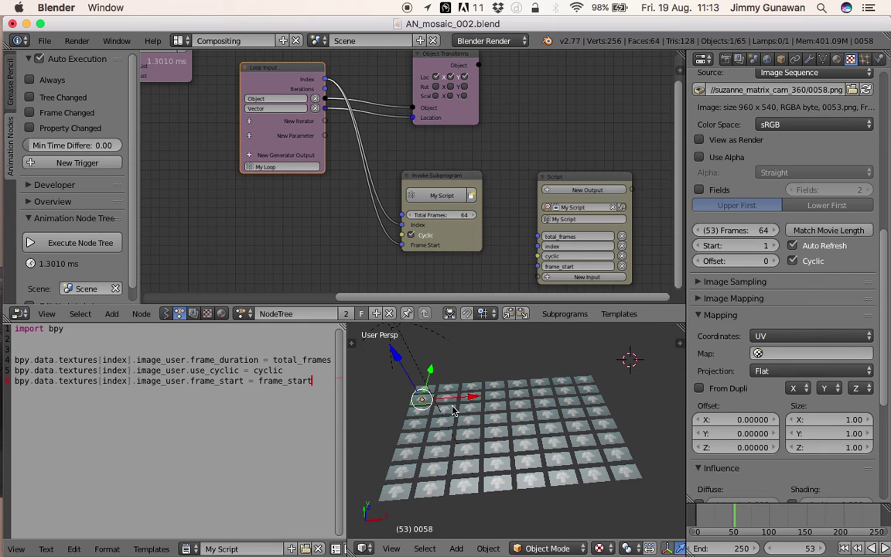
# - Set automatic execution to run only on frame changes and advance one frame to run the node tree
pyautogui.click(85, 127)
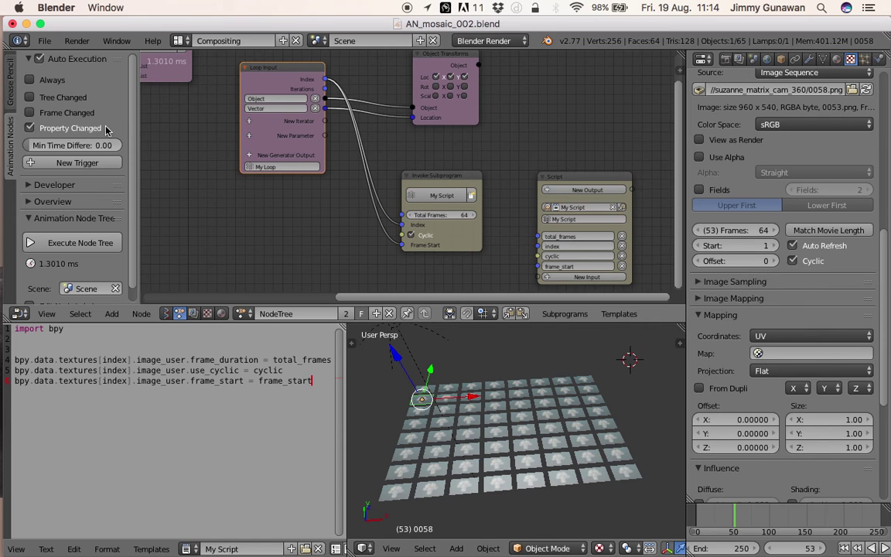
pyautogui.moveTo(223, 189); pyautogui.dragTo(219, 208, button='middle')
pyautogui.click(50, 99)
pyautogui.click(78, 99)
pyautogui.click(80, 111)
pyautogui.click(84, 127)
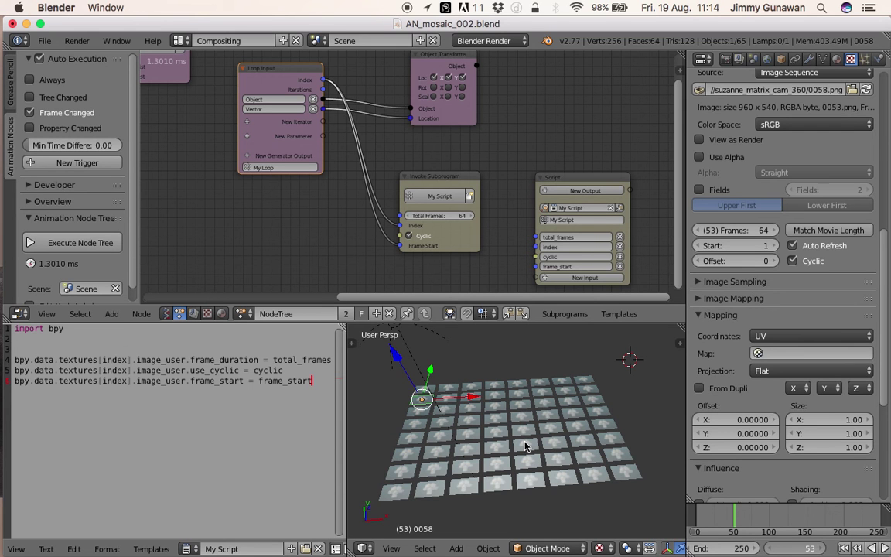
pyautogui.press('Right')
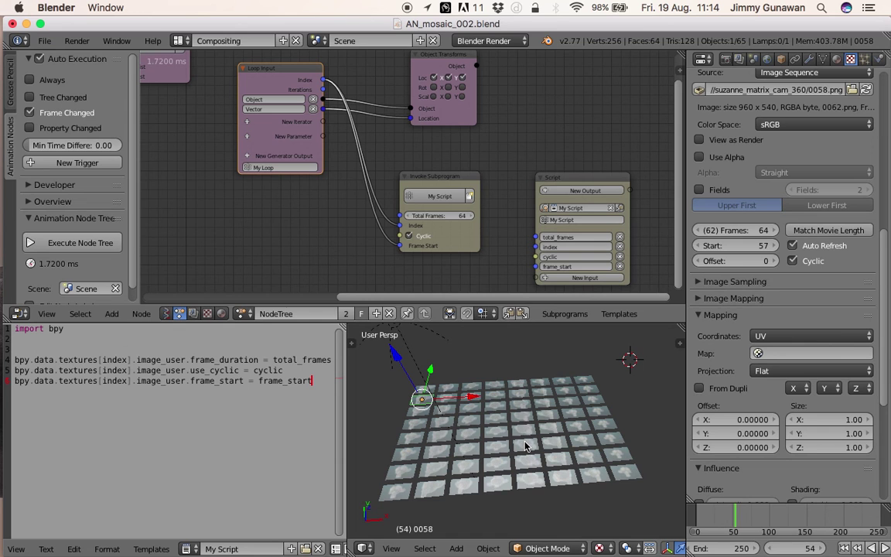
# - Widen the 3D view by narrowing the script editor and inspect the grid of planes
pyautogui.click(638, 409)
pyautogui.moveTo(623, 434); pyautogui.dragTo(550, 412, button='middle')
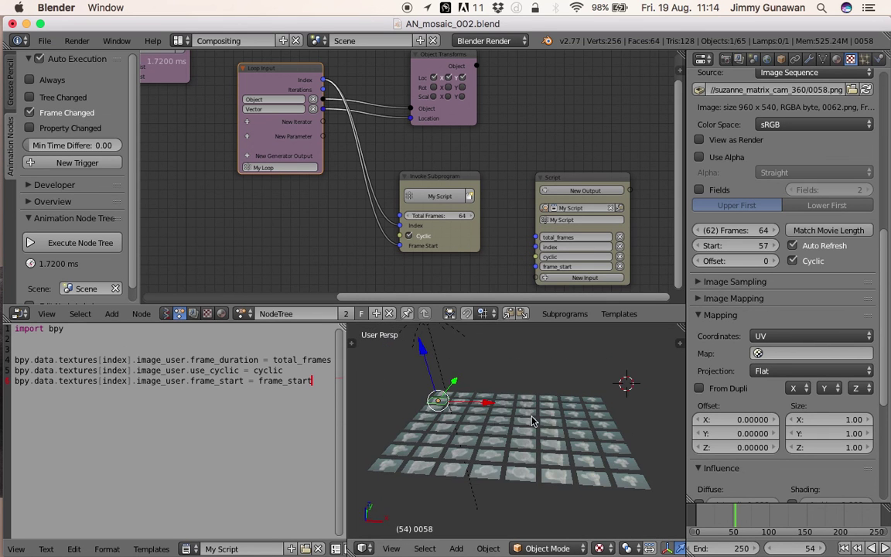
pyautogui.moveTo(348, 382); pyautogui.dragTo(268, 390)
pyautogui.scroll(-2, 464, 424)
pyautogui.moveTo(533, 434); pyautogui.dragTo(570, 432, button='middle')
pyautogui.moveTo(560, 389)
pyautogui.mouseDown(button='middle')
pyautogui.moveTo(554, 447)
pyautogui.moveTo(553, 418)
pyautogui.moveTo(580, 393)
pyautogui.moveTo(553, 396)
pyautogui.mouseUp(button='middle')
pyautogui.scroll(2, 555, 448)
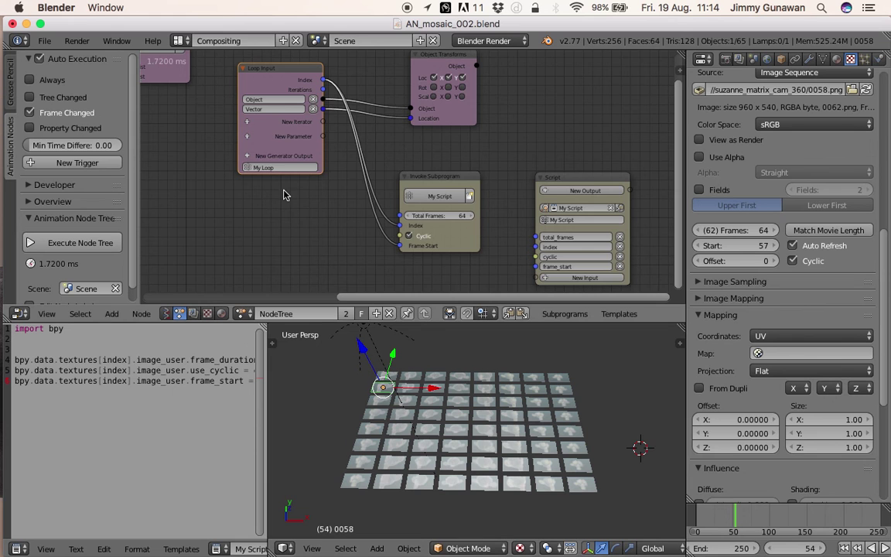
# - Move the Objects from Group node aside and delete the unused Line Mesh node
pyautogui.moveTo(179, 200); pyautogui.dragTo(283, 211, button='middle')
pyautogui.moveTo(262, 178); pyautogui.dragTo(404, 216, button='middle')
pyautogui.scroll(-2, 334, 190)
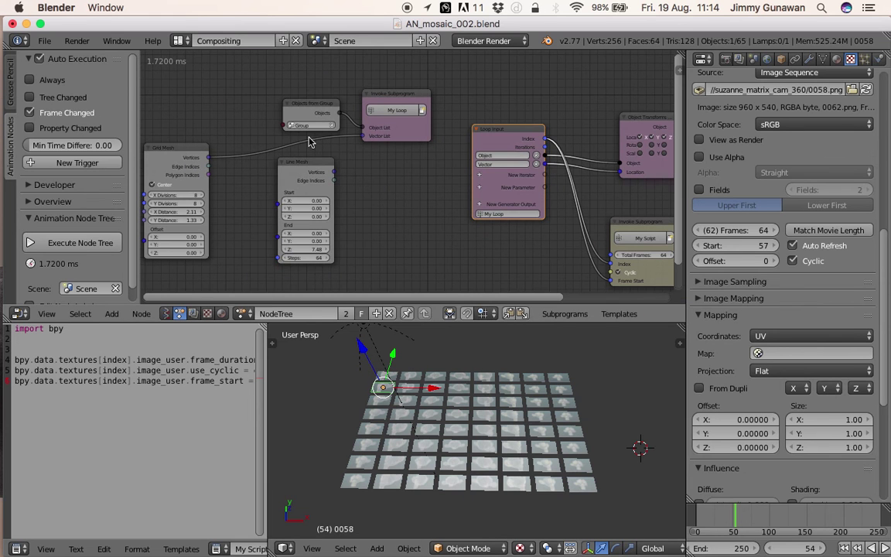
pyautogui.moveTo(309, 112); pyautogui.dragTo(252, 96)
pyautogui.moveTo(302, 173); pyautogui.dragTo(355, 161, button='middle')
pyautogui.moveTo(353, 159); pyautogui.dragTo(379, 177)
pyautogui.press('x')
pyautogui.moveTo(354, 181)
pyautogui.mouseDown(button='middle')
pyautogui.moveTo(397, 181)
pyautogui.moveTo(363, 173)
pyautogui.mouseUp(button='middle')
pyautogui.scroll(2, 393, 183)
pyautogui.hotkey('shift', 'a')
pyautogui.click(338, 173)
pyautogui.press('Escape')
# - Add a Shift List node in the free space beside the Grid Mesh node
pyautogui.hotkey('shift', 'a')
pyautogui.click(359, 177)
pyautogui.write('shift')
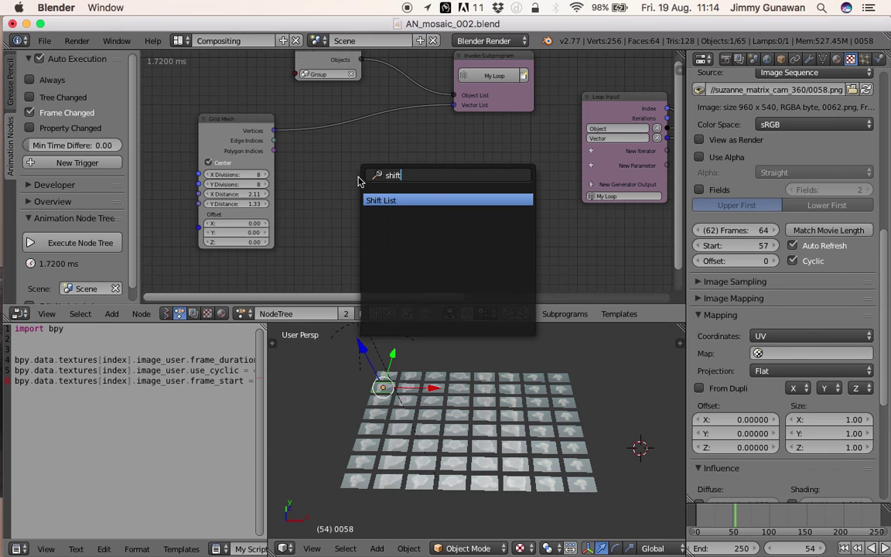
pyautogui.press('Return')
pyautogui.click(359, 182)
# - Add a Shuffle List node between the Grid Mesh node and the loop nodes
pyautogui.hotkey('shift', 'a')
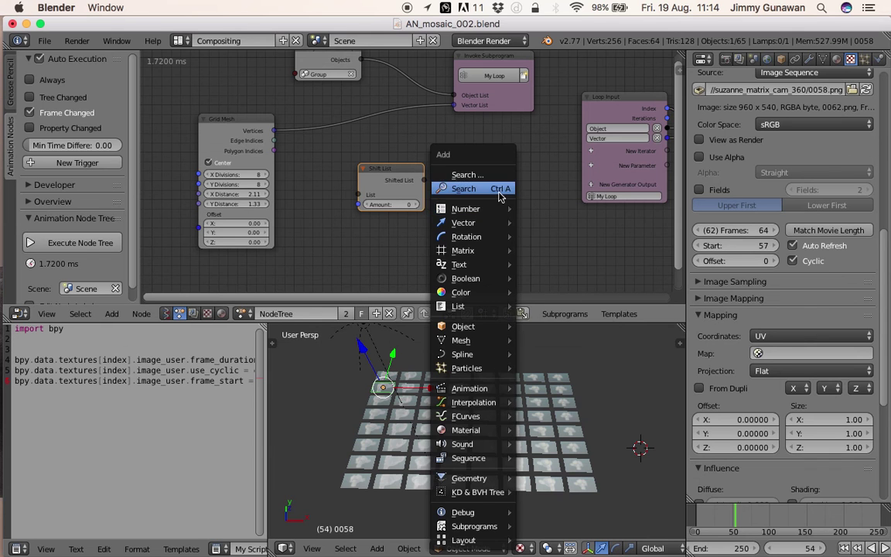
pyautogui.click(499, 190)
pyautogui.write('shuf')
pyautogui.press('Return')
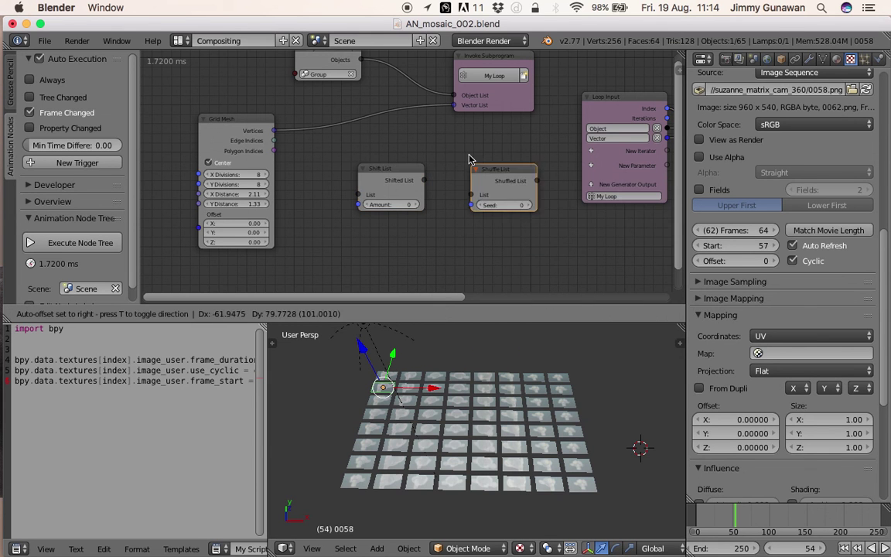
pyautogui.click(433, 140)
# - Arrange the Shuffle List node above the Shift List node and shift the Grid Mesh node slightly away from them
pyautogui.moveTo(402, 169); pyautogui.dragTo(379, 210)
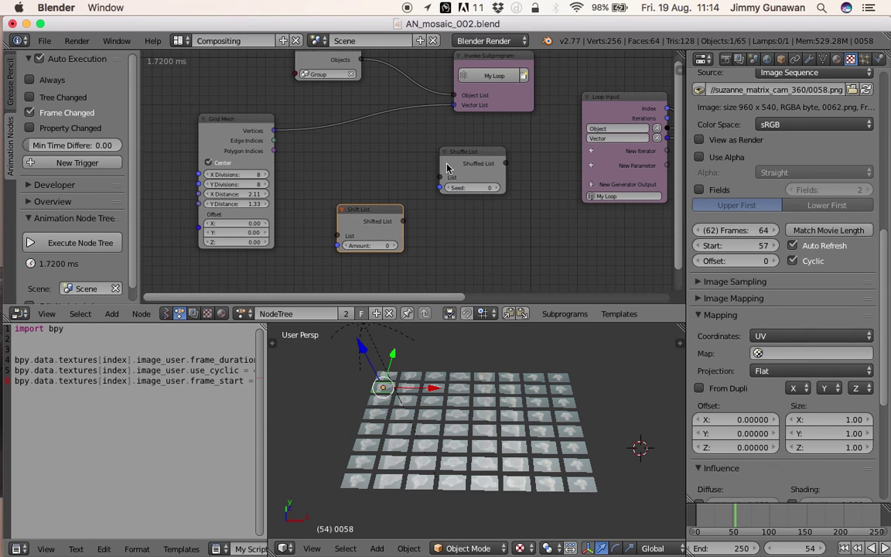
pyautogui.moveTo(453, 163); pyautogui.dragTo(351, 166)
pyautogui.scroll(1, 363, 160)
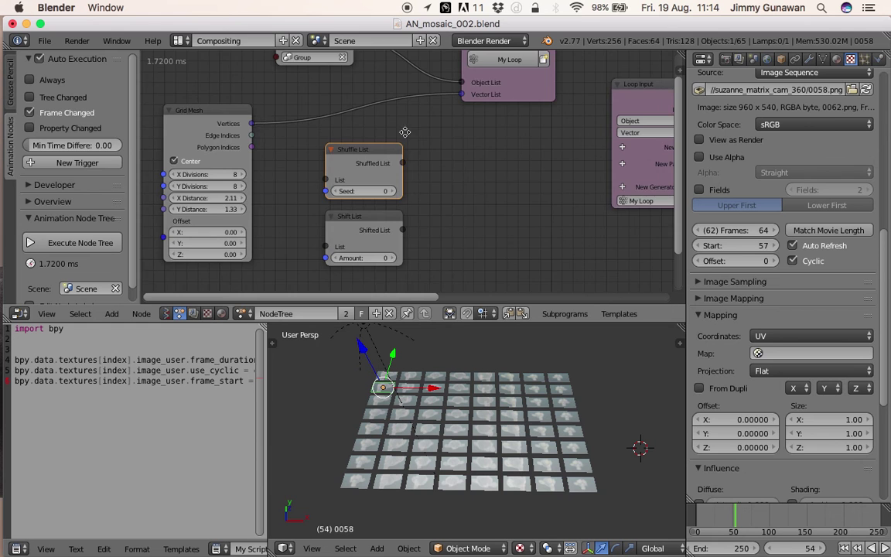
pyautogui.scroll(-5, 404, 132)
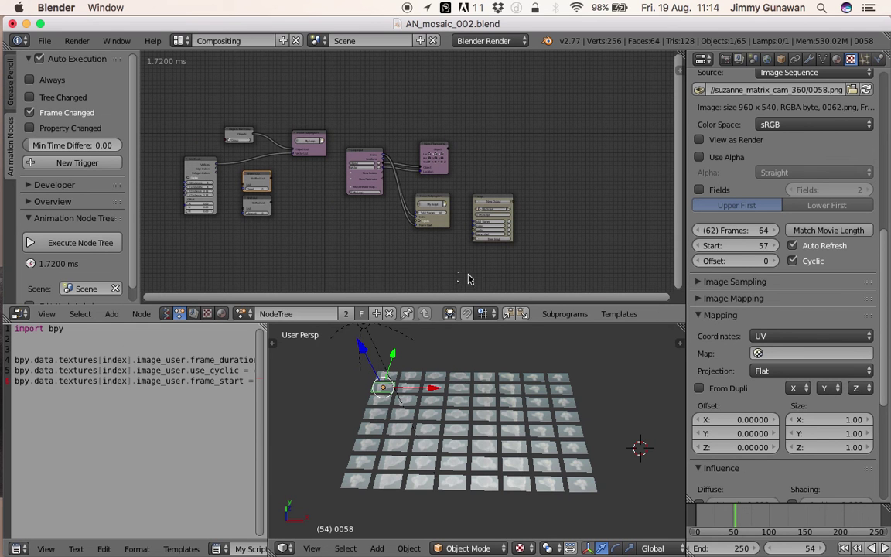
pyautogui.scroll(5, 492, 171)
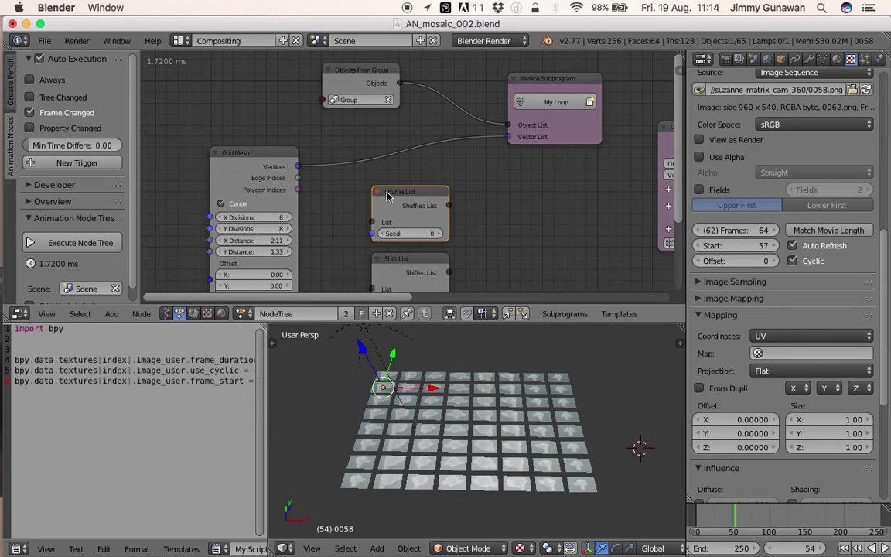
pyautogui.moveTo(384, 190); pyautogui.dragTo(357, 180)
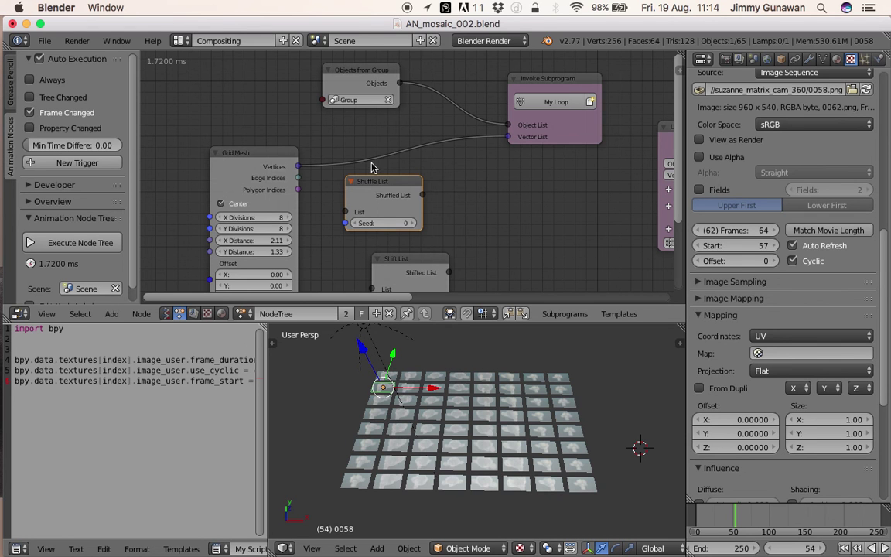
pyautogui.moveTo(398, 186); pyautogui.dragTo(414, 185)
pyautogui.moveTo(270, 156); pyautogui.dragTo(253, 154)
# - Route the Grid Mesh vertices through the Shuffle List node into the My Loop subprogram's Vector List input
pyautogui.moveTo(467, 428)
pyautogui.mouseDown(button='middle')
pyautogui.moveTo(470, 455)
pyautogui.moveTo(476, 396)
pyautogui.moveTo(512, 441)
pyautogui.moveTo(460, 412)
pyautogui.mouseUp(button='middle')
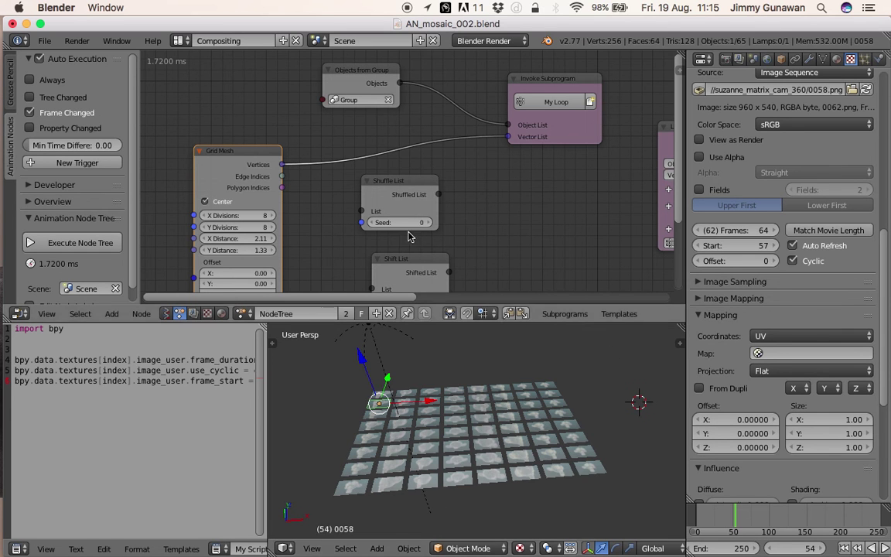
pyautogui.moveTo(441, 335); pyautogui.dragTo(394, 460, button='middle')
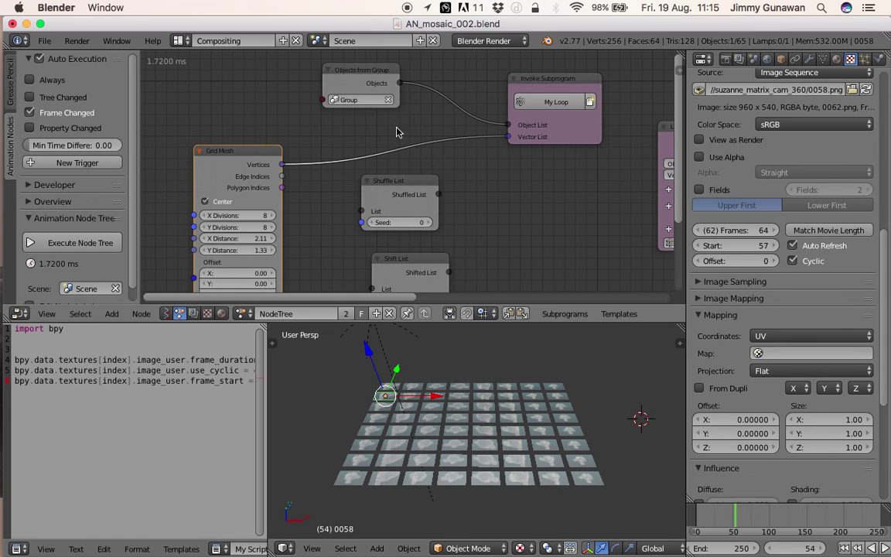
pyautogui.moveTo(453, 412)
pyautogui.mouseDown(button='middle')
pyautogui.moveTo(441, 417)
pyautogui.moveTo(448, 400)
pyautogui.mouseUp(button='middle')
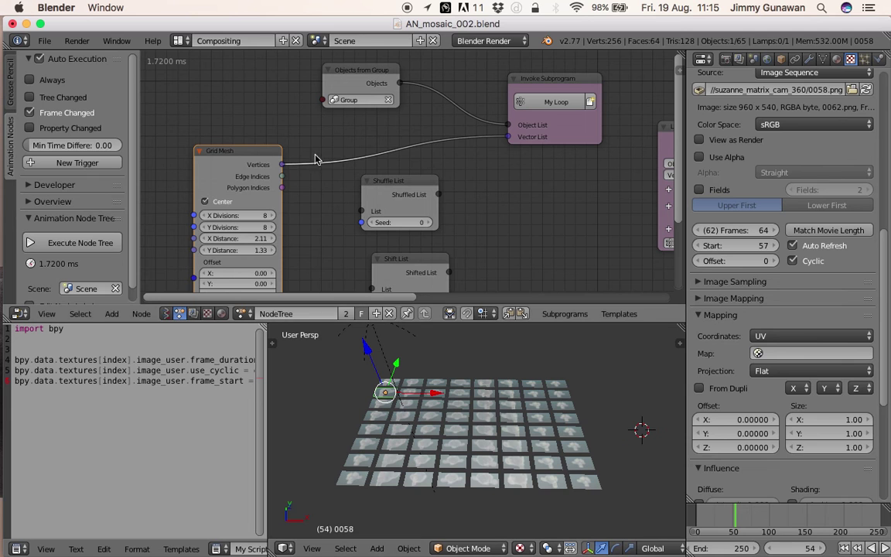
pyautogui.moveTo(283, 165); pyautogui.dragTo(361, 211)
pyautogui.moveTo(439, 194); pyautogui.dragTo(508, 137)
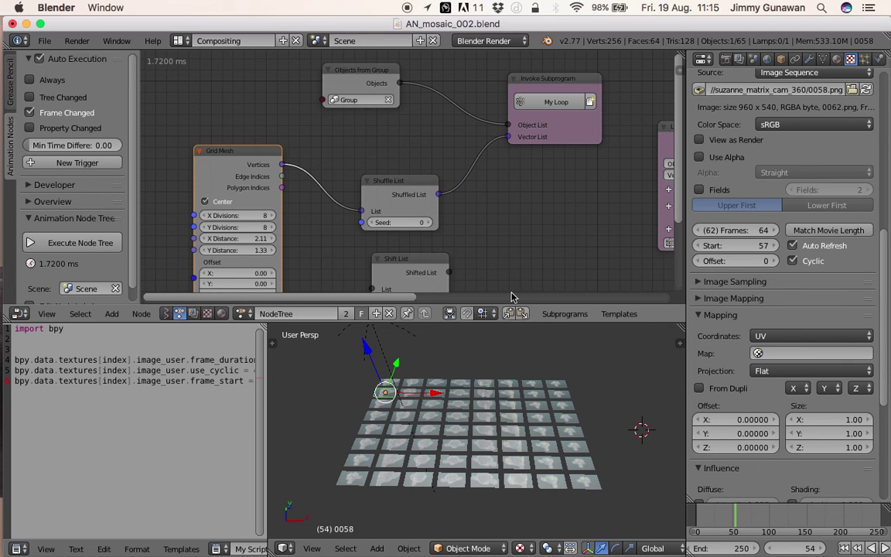
# - Raise the Shuffle List seed to 9 and enable automatic execution on property changes
pyautogui.click(425, 223)
pyautogui.click(425, 222)
pyautogui.click(425, 223)
pyautogui.click(425, 222)
pyautogui.click(426, 222)
pyautogui.click(425, 223)
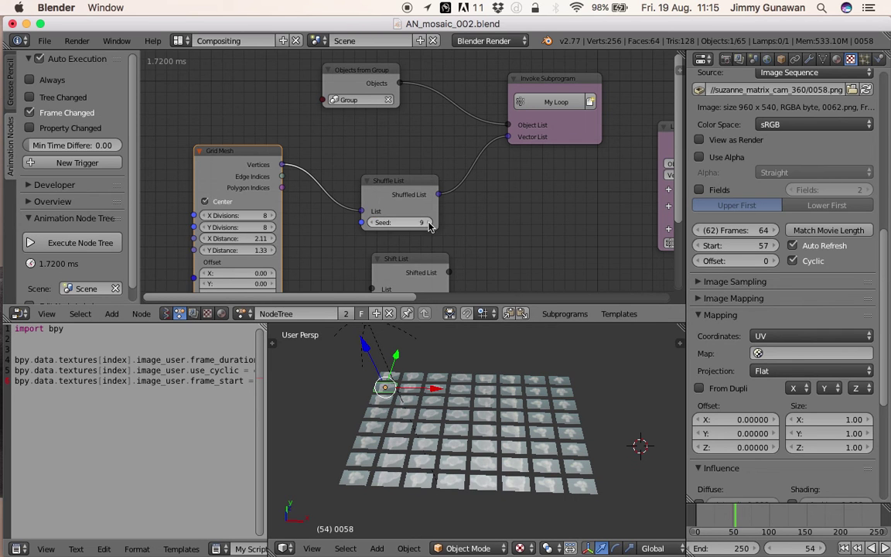
pyautogui.click(89, 129)
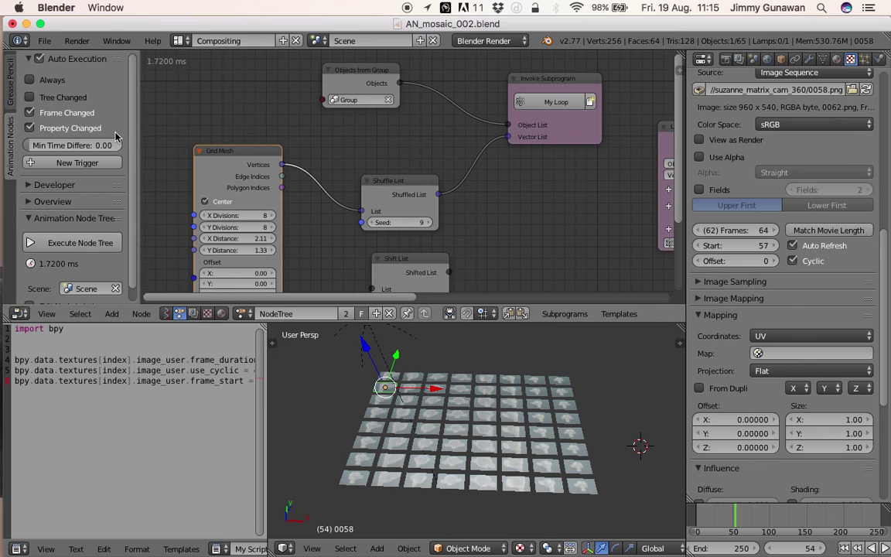
# - Raise the Shuffle List seed to 13 and deselect all objects in the 3D view
pyautogui.moveTo(420, 223); pyautogui.dragTo(410, 213, button='middle')
pyautogui.click(416, 214)
pyautogui.click(418, 215)
pyautogui.click(418, 215)
pyautogui.click(418, 215)
pyautogui.click(416, 215)
pyautogui.scroll(2, 487, 405)
pyautogui.click(609, 395)
pyautogui.press('a')
pyautogui.moveTo(600, 399); pyautogui.dragTo(542, 437, button='middle')
pyautogui.moveTo(406, 212)
pyautogui.mouseDown()
pyautogui.moveTo(441, 212)
pyautogui.moveTo(406, 211)
pyautogui.mouseUp()
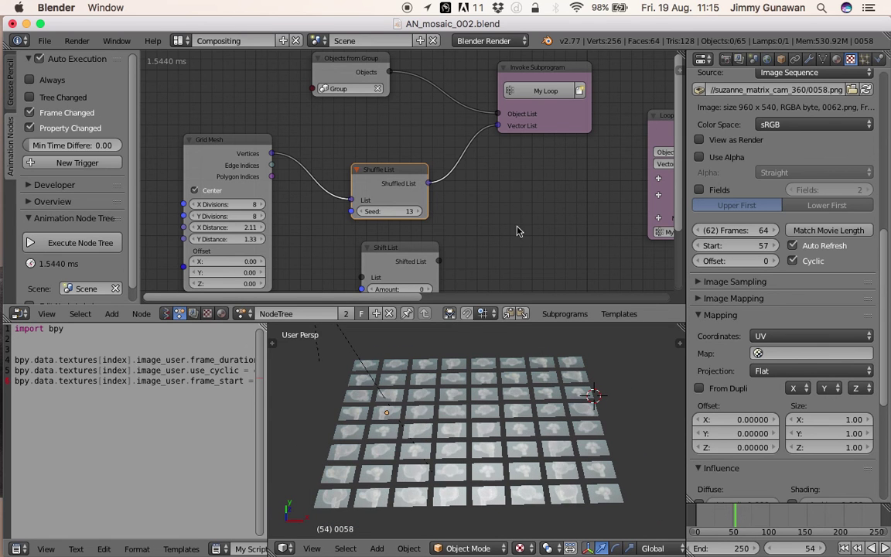
# - Examine the shuffled arrangement of the planes from several angles in the 3D view
pyautogui.moveTo(541, 402); pyautogui.dragTo(584, 420, button='middle')
pyautogui.moveTo(530, 388); pyautogui.dragTo(641, 438, button='middle')
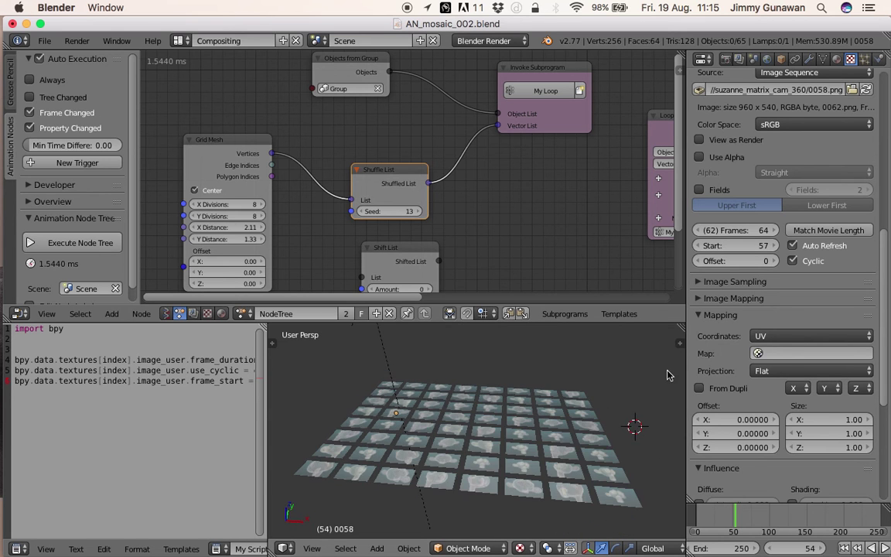
pyautogui.click(680, 343)
pyautogui.moveTo(620, 369); pyautogui.dragTo(678, 370)
pyautogui.moveTo(459, 367); pyautogui.dragTo(504, 411, button='middle')
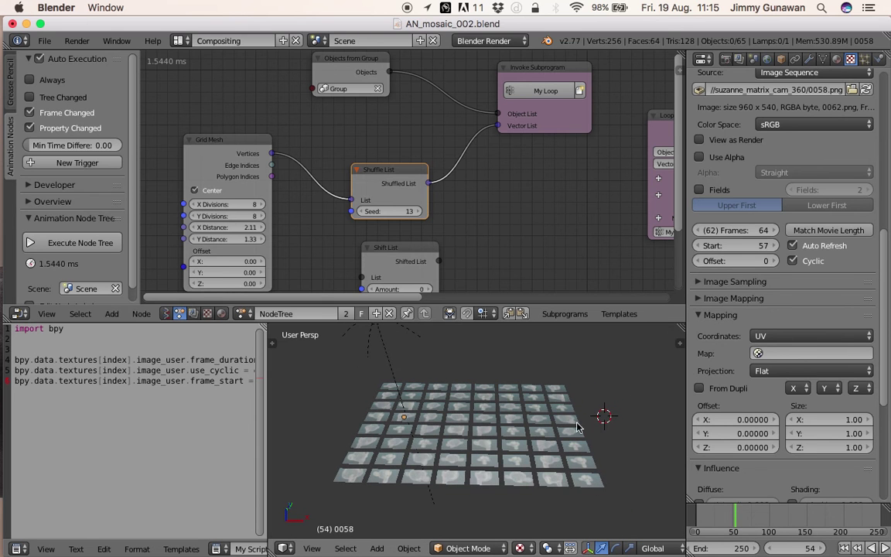
pyautogui.scroll(1, 623, 425)
pyautogui.moveTo(604, 430); pyautogui.dragTo(601, 432, button='middle')
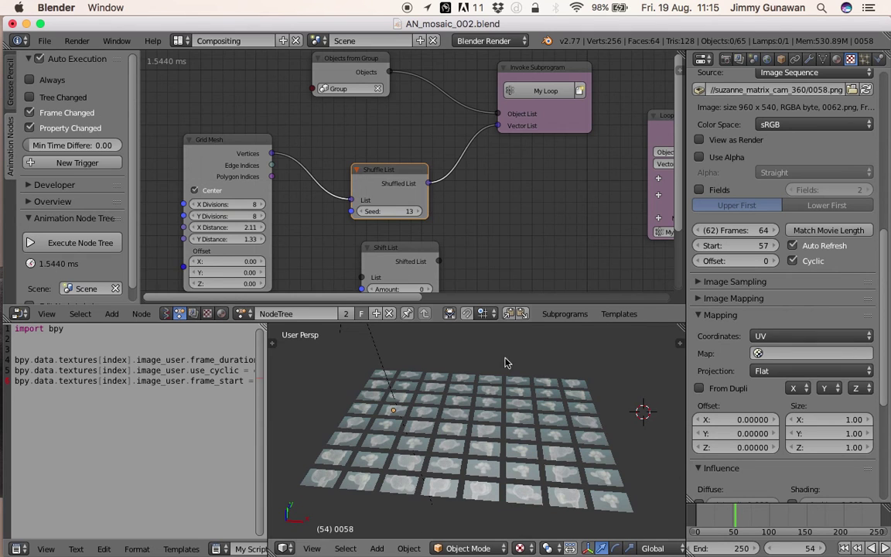
pyautogui.scroll(-1, 481, 218)
# - Raise the Shuffle List seed to 45 to try other plane arrangements
pyautogui.click(417, 199)
pyautogui.click(417, 199)
pyautogui.click(417, 198)
pyautogui.click(417, 199)
pyautogui.click(416, 199)
pyautogui.moveTo(453, 362)
pyautogui.mouseDown(button='middle')
pyautogui.moveTo(483, 395)
pyautogui.moveTo(458, 354)
pyautogui.mouseUp(button='middle')
pyautogui.moveTo(394, 196); pyautogui.dragTo(437, 196)
# - Route the Grid Mesh vertices through the Shift List node into My Loop's Vector List and raise the shift amount to 778
pyautogui.moveTo(275, 142); pyautogui.dragTo(360, 263)
pyautogui.moveTo(438, 246); pyautogui.dragTo(500, 111)
pyautogui.moveTo(405, 272); pyautogui.dragTo(618, 272)
pyautogui.moveTo(512, 442); pyautogui.dragTo(516, 469, button='middle')
pyautogui.moveTo(400, 273); pyautogui.dragTo(619, 273)
pyautogui.moveTo(526, 274); pyautogui.dragTo(617, 274)
pyautogui.moveTo(477, 442); pyautogui.dragTo(482, 423, button='middle')
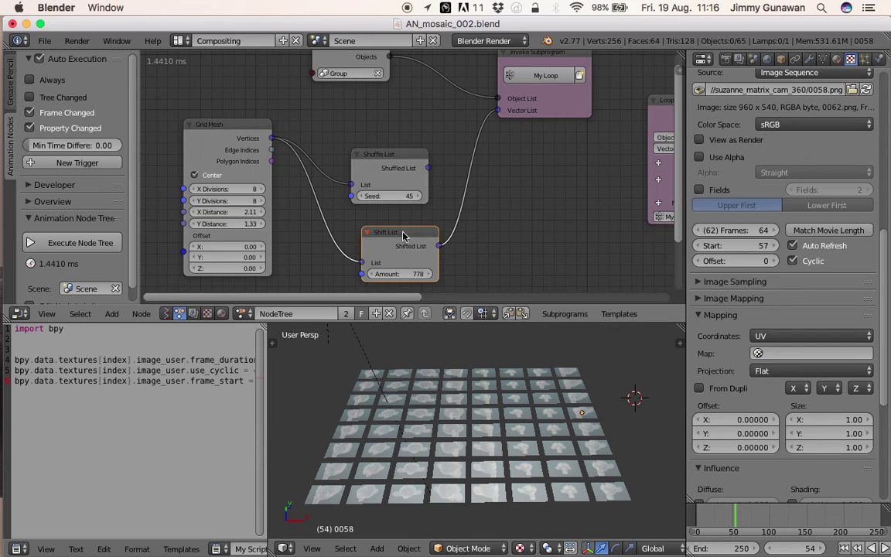
# - Chain the Shuffle List output into the Shift List node, using seed 110 and shift amount 779
pyautogui.moveTo(402, 236); pyautogui.dragTo(471, 225)
pyautogui.moveTo(414, 168); pyautogui.dragTo(438, 183)
pyautogui.moveTo(394, 152); pyautogui.dragTo(431, 250)
pyautogui.moveTo(483, 231); pyautogui.dragTo(458, 159)
pyautogui.moveTo(357, 180); pyautogui.dragTo(440, 190)
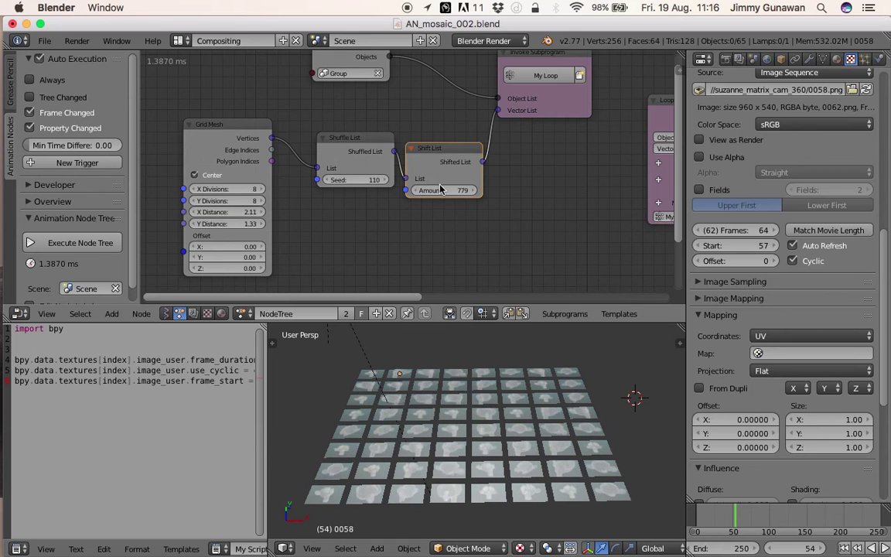
pyautogui.moveTo(272, 138); pyautogui.dragTo(640, 264)
# - Show the 3D view's display settings and switch its shading from GLSL to Multitexture
pyautogui.click(679, 342)
pyautogui.scroll(-1, 567, 457)
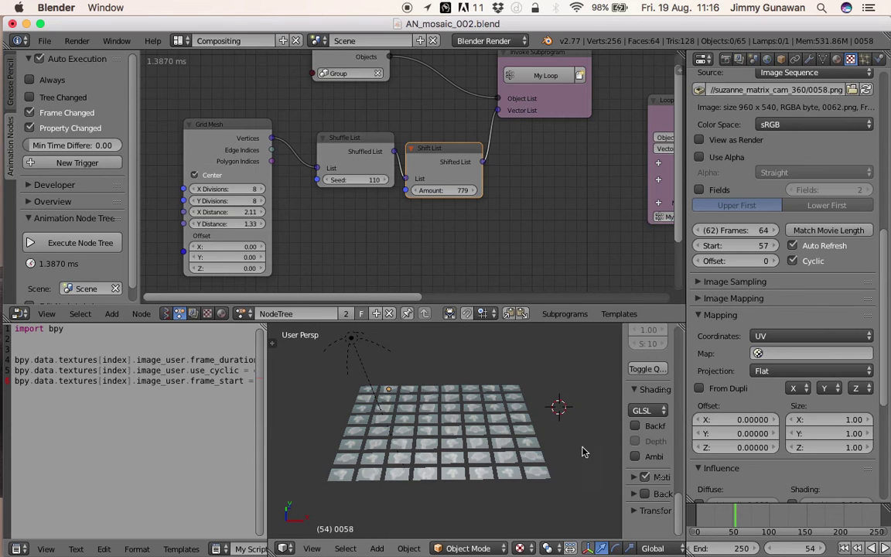
pyautogui.moveTo(619, 407); pyautogui.dragTo(558, 410)
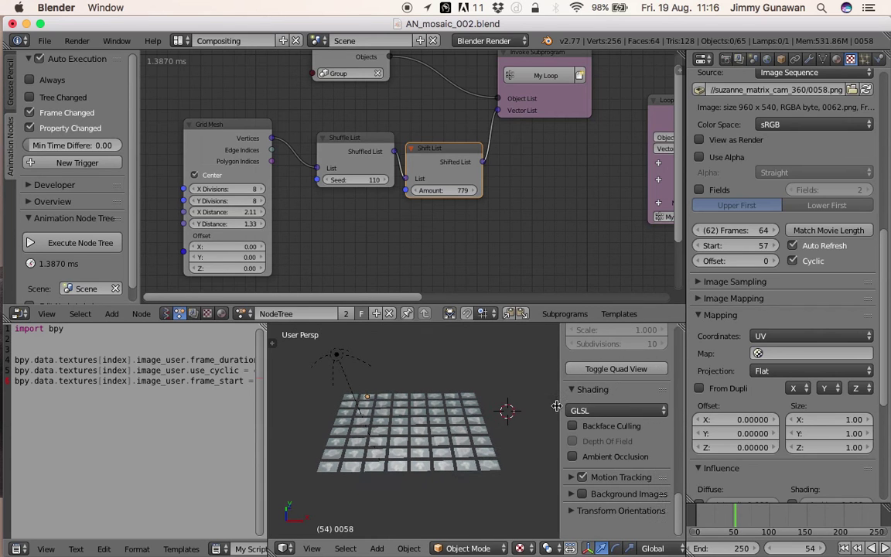
pyautogui.click(567, 456)
pyautogui.click(567, 456)
pyautogui.click(587, 410)
pyautogui.click(586, 395)
pyautogui.moveTo(477, 442)
pyautogui.mouseDown(button='middle')
pyautogui.moveTo(471, 512)
pyautogui.moveTo(468, 447)
pyautogui.mouseUp(button='middle')
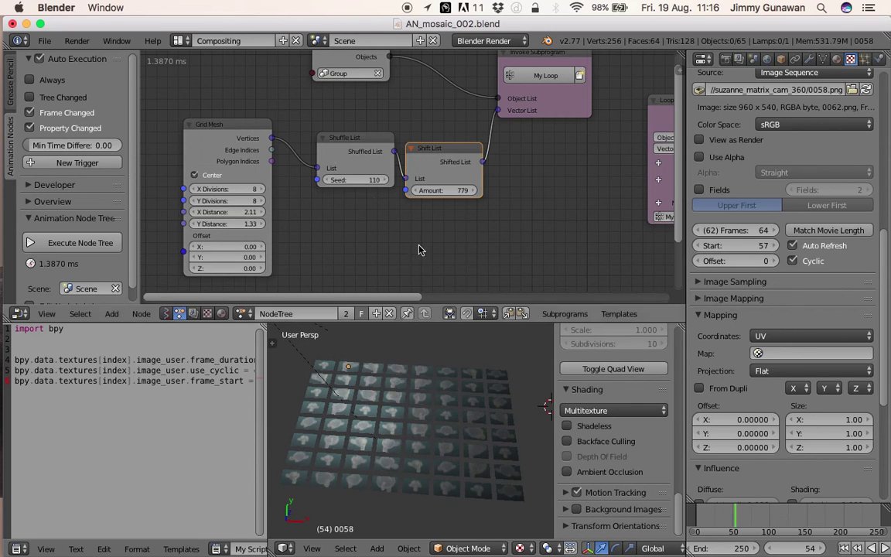
# - Set the shuffle seed to 199 and the shift amount to 876, and scrub the timeline to preview the result
pyautogui.moveTo(355, 179); pyautogui.dragTo(476, 191)
pyautogui.moveTo(739, 521); pyautogui.dragTo(771, 522)
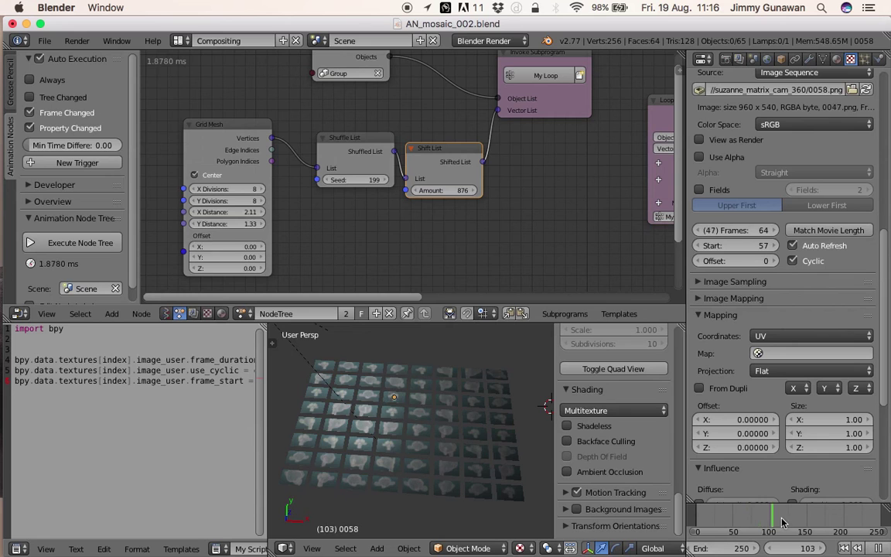
pyautogui.click(750, 523)
# - Select individual planes, then all objects, while scrubbing the timeline to examine how the image sequences play
pyautogui.rightClick(476, 436)
pyautogui.click(744, 522)
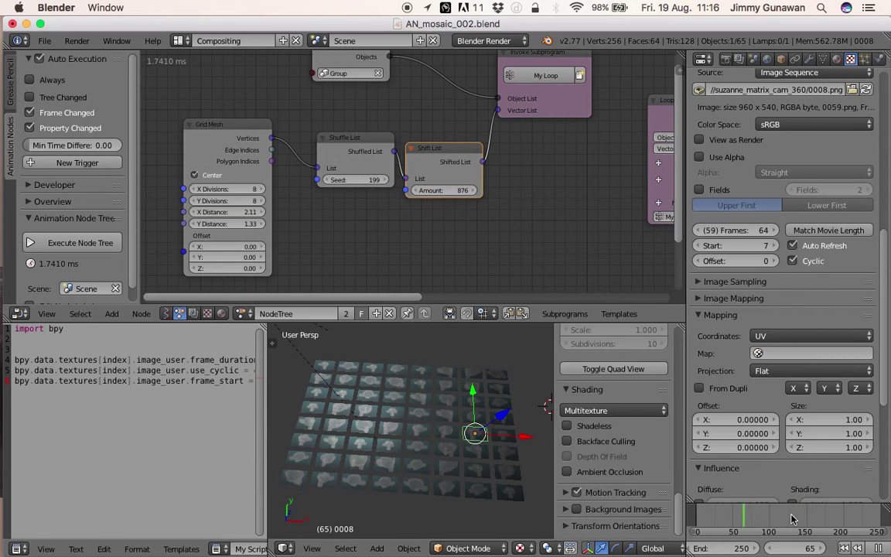
pyautogui.moveTo(791, 519); pyautogui.dragTo(815, 518)
pyautogui.rightClick(394, 397)
pyautogui.press('a')
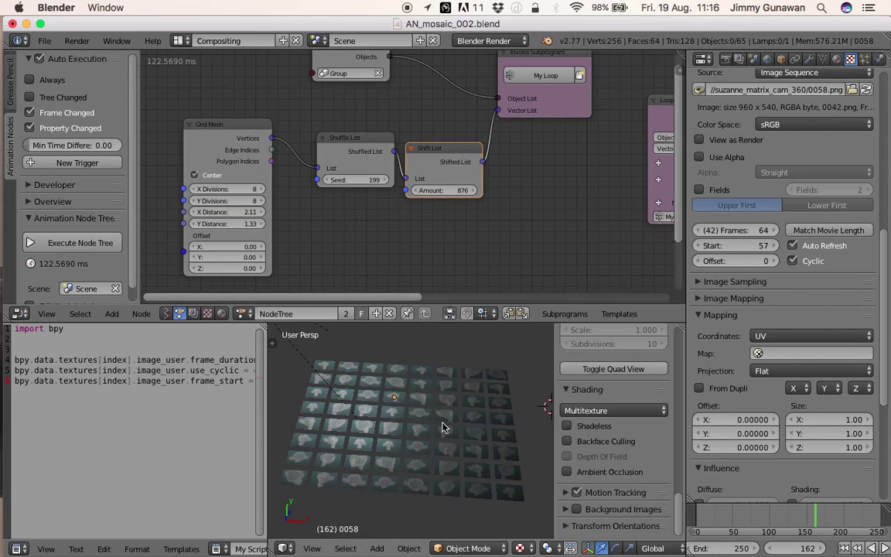
pyautogui.press('a')
pyautogui.click(762, 516)
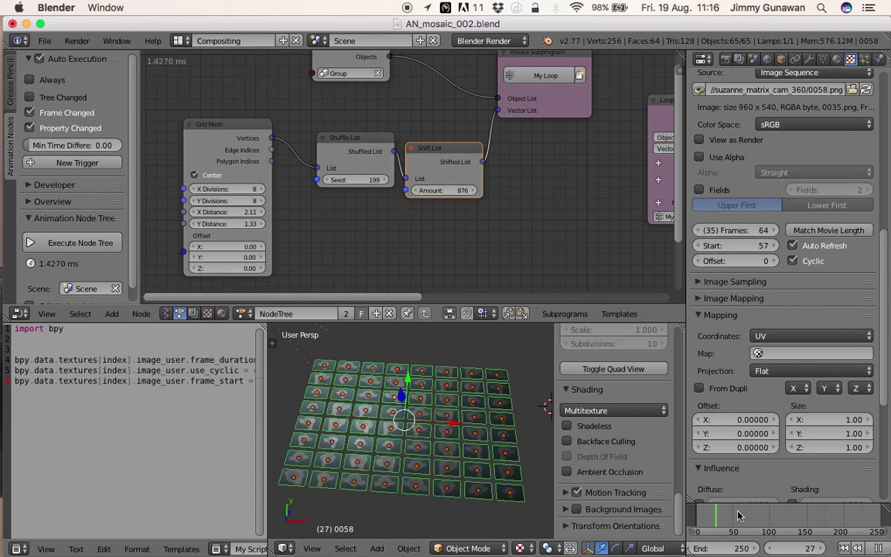
# - Expand the 3D view over the text editor's area and select a single plane near the middle of the grid
pyautogui.moveTo(762, 516); pyautogui.dragTo(744, 517)
pyautogui.scroll(4, 469, 434)
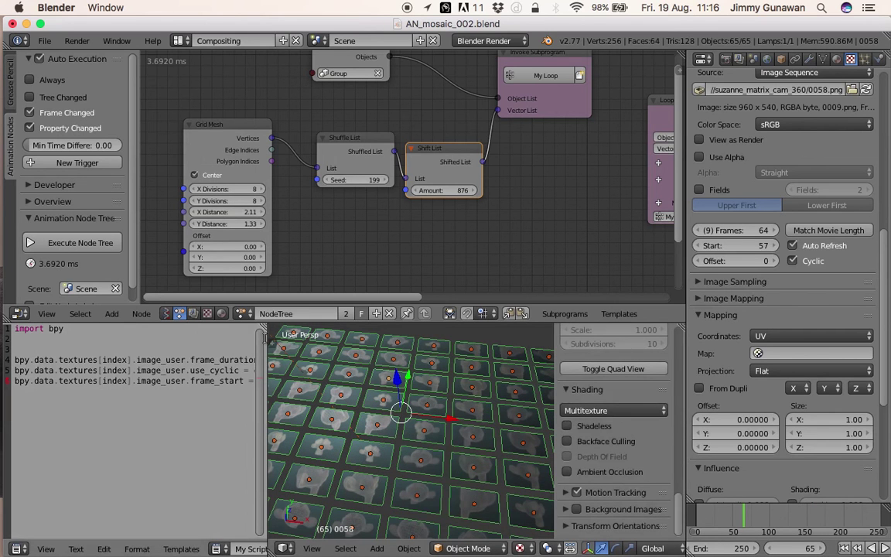
pyautogui.moveTo(271, 326); pyautogui.dragTo(242, 402)
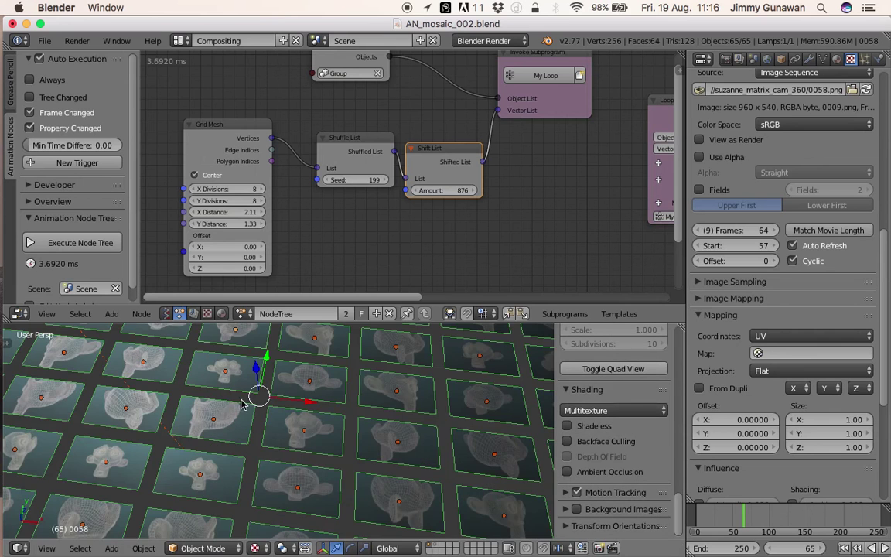
pyautogui.rightClick(304, 418)
pyautogui.moveTo(305, 417); pyautogui.dragTo(328, 442, button='middle')
pyautogui.scroll(-3, 337, 447)
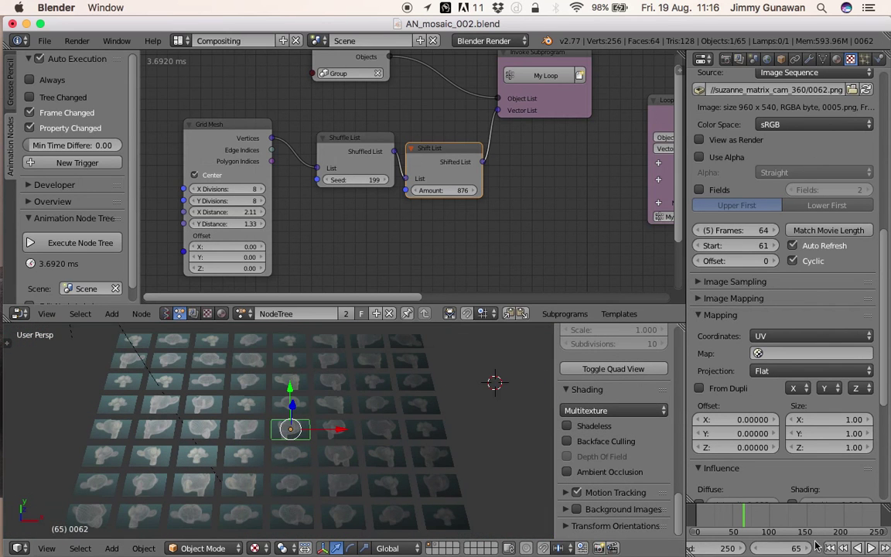
# - Scrub the timeline to frame 100 and switch the 3D view's shading to GLSL
pyautogui.moveTo(770, 528); pyautogui.dragTo(719, 511)
pyautogui.click(756, 514)
pyautogui.moveTo(361, 437); pyautogui.dragTo(323, 385, button='middle')
pyautogui.click(587, 410)
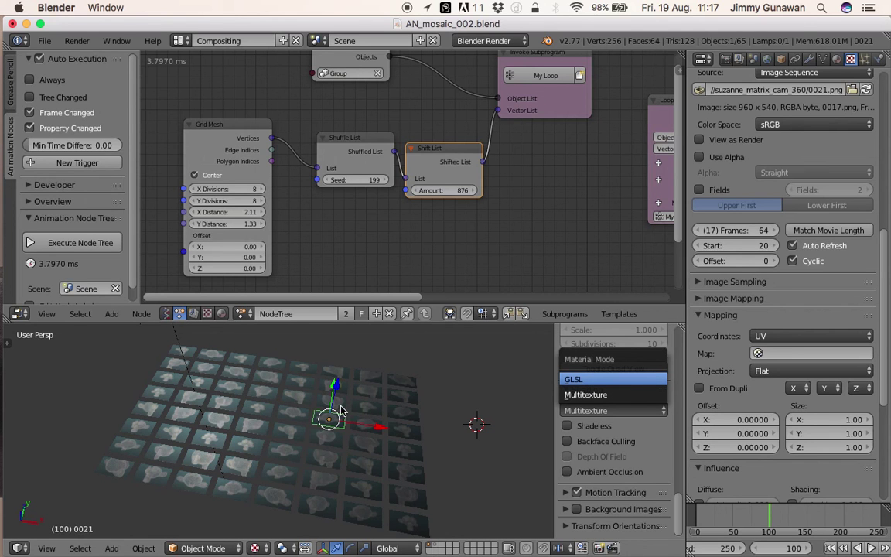
pyautogui.click(573, 379)
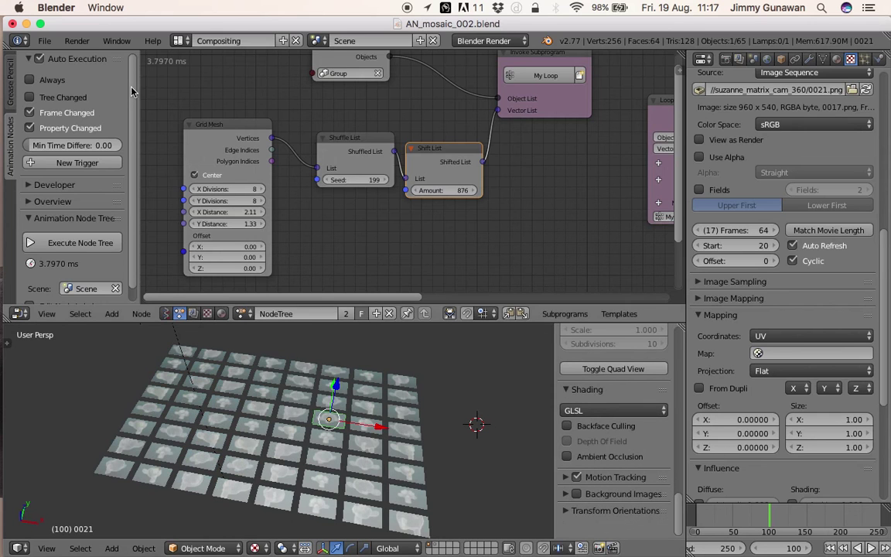
# - Save the project as a new incremented version named AN_mosaic_003.blend on the Desktop
pyautogui.click(45, 41)
pyautogui.click(73, 159)
pyautogui.click(789, 94)
pyautogui.click(818, 80)
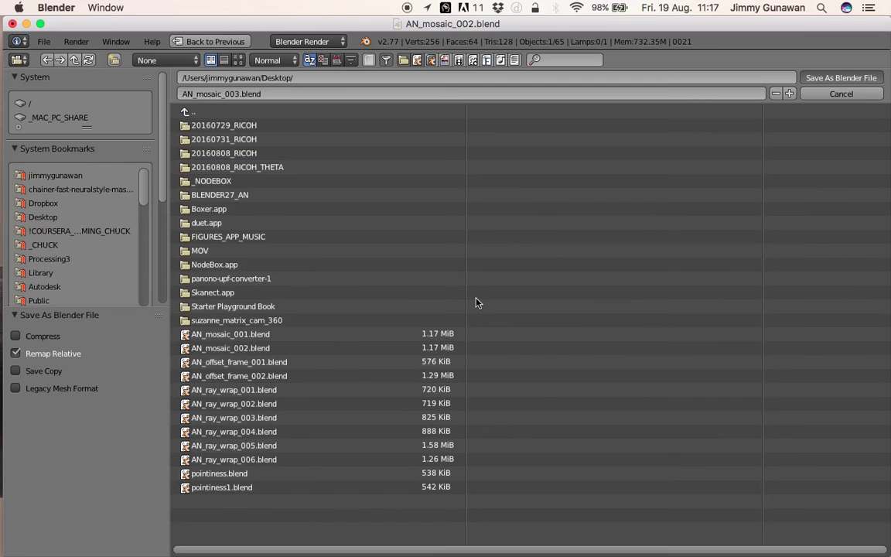
pyautogui.press('Return')
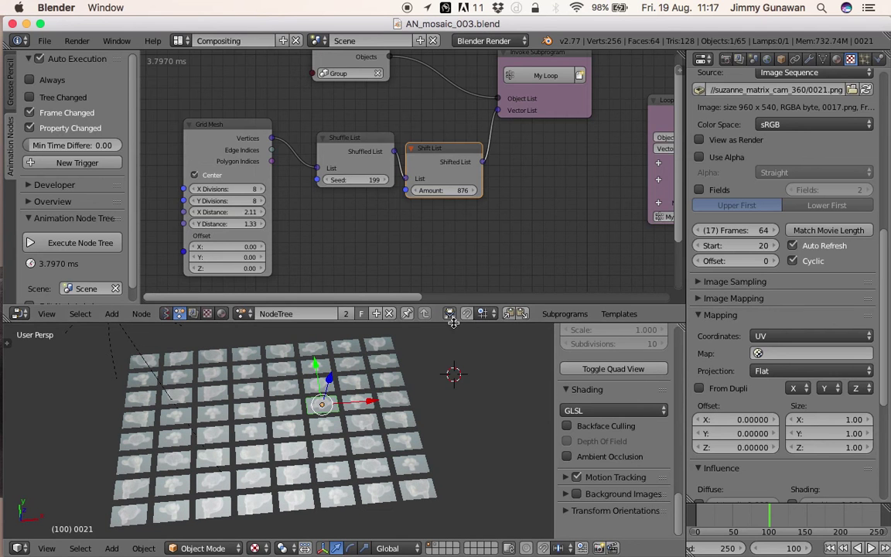
# - Make the 3D view taller by shrinking the node editor, and place the 3D cursor beside the grid of planes
pyautogui.moveTo(453, 322); pyautogui.dragTo(453, 294)
pyautogui.moveTo(386, 357)
pyautogui.mouseDown(button='middle')
pyautogui.moveTo(382, 344)
pyautogui.moveTo(395, 352)
pyautogui.mouseUp(button='middle')
pyautogui.scroll(-1, 401, 361)
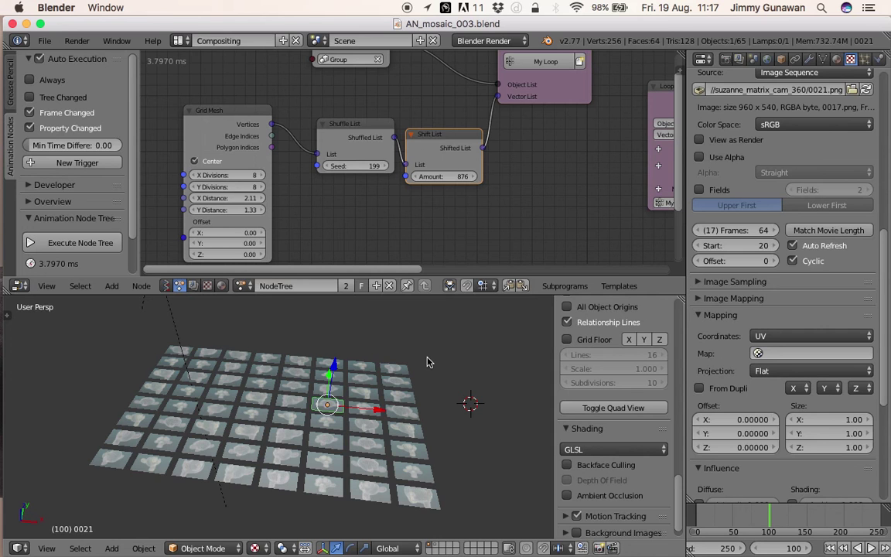
pyautogui.click(461, 390)
pyautogui.moveTo(463, 409)
pyautogui.mouseDown(button='middle')
pyautogui.moveTo(399, 389)
pyautogui.moveTo(383, 325)
pyautogui.moveTo(384, 435)
pyautogui.moveTo(400, 429)
pyautogui.moveTo(379, 427)
pyautogui.moveTo(391, 407)
pyautogui.moveTo(474, 401)
pyautogui.moveTo(469, 410)
pyautogui.mouseUp(button='middle')
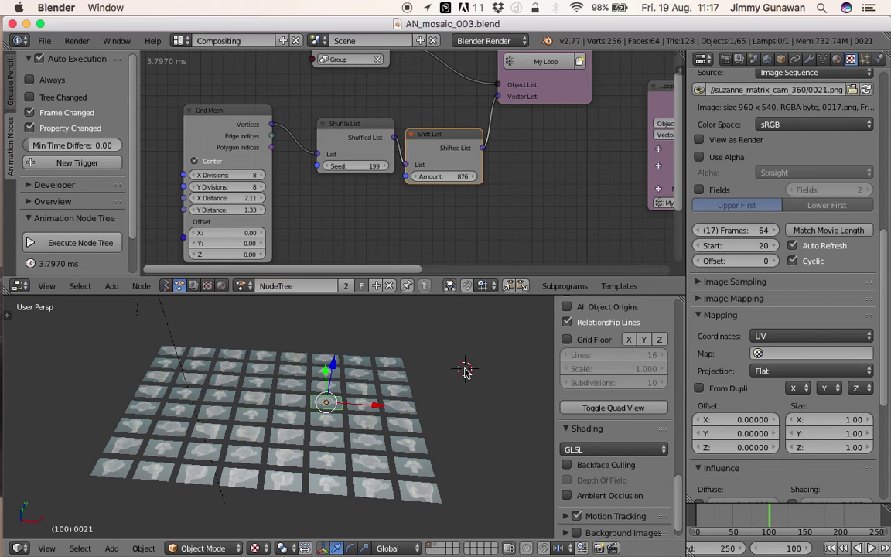
# - Set the shuffle seed to 280 and the shift amount to 997, and move the Shuffle List node closer to Grid Mesh
pyautogui.moveTo(365, 175); pyautogui.dragTo(465, 180)
pyautogui.moveTo(375, 410); pyautogui.dragTo(364, 434, button='middle')
pyautogui.moveTo(450, 177); pyautogui.dragTo(370, 166)
pyautogui.moveTo(381, 166); pyautogui.dragTo(358, 166)
pyautogui.moveTo(360, 126); pyautogui.dragTo(342, 128)
pyautogui.moveTo(352, 168); pyautogui.dragTo(484, 177)
pyautogui.moveTo(418, 516); pyautogui.dragTo(402, 466, button='middle')
pyautogui.scroll(1, 405, 518)
pyautogui.scroll(-1, 404, 473)
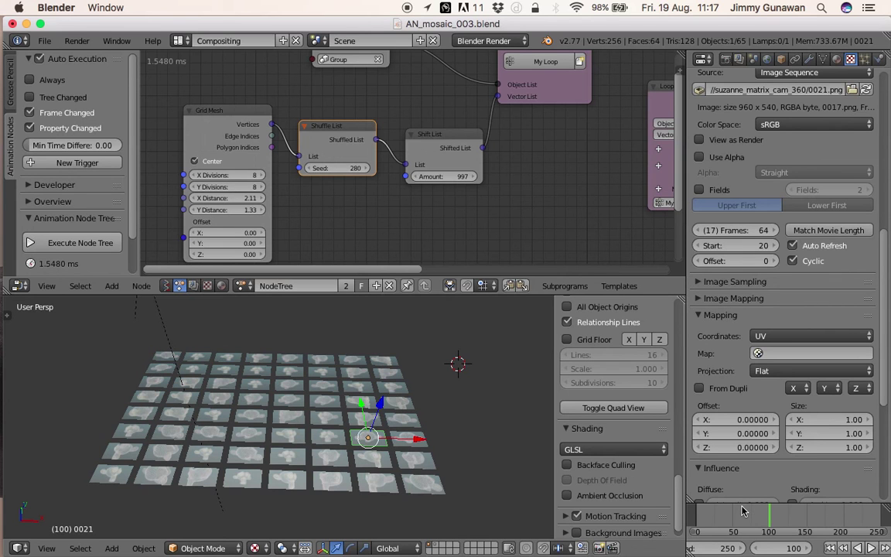
# - Play the animation, stop it, and examine the image sequences across the shuffled grid of planes
pyautogui.click(742, 510)
pyautogui.hotkey('alt', 'a')
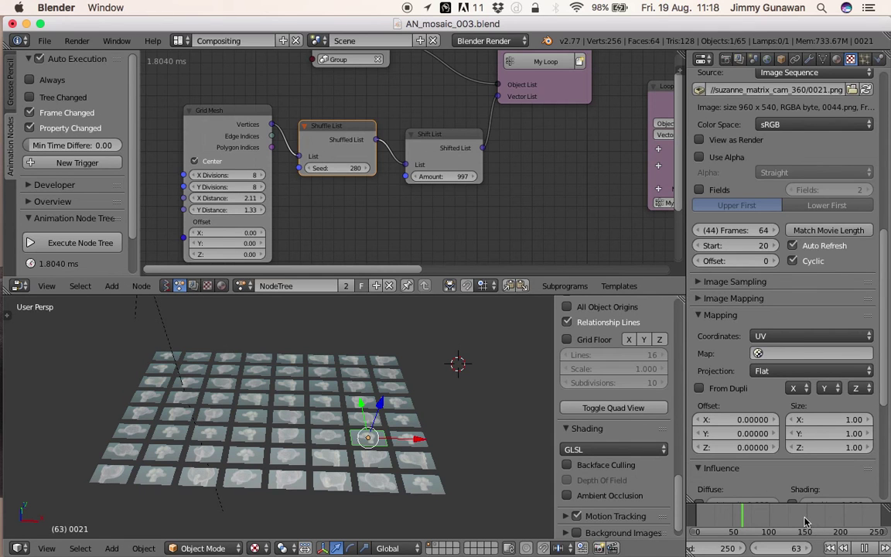
pyautogui.press('Escape')
pyautogui.moveTo(433, 392)
pyautogui.mouseDown(button='middle')
pyautogui.moveTo(428, 410)
pyautogui.moveTo(422, 402)
pyautogui.mouseUp(button='middle')
pyautogui.scroll(1, 427, 410)
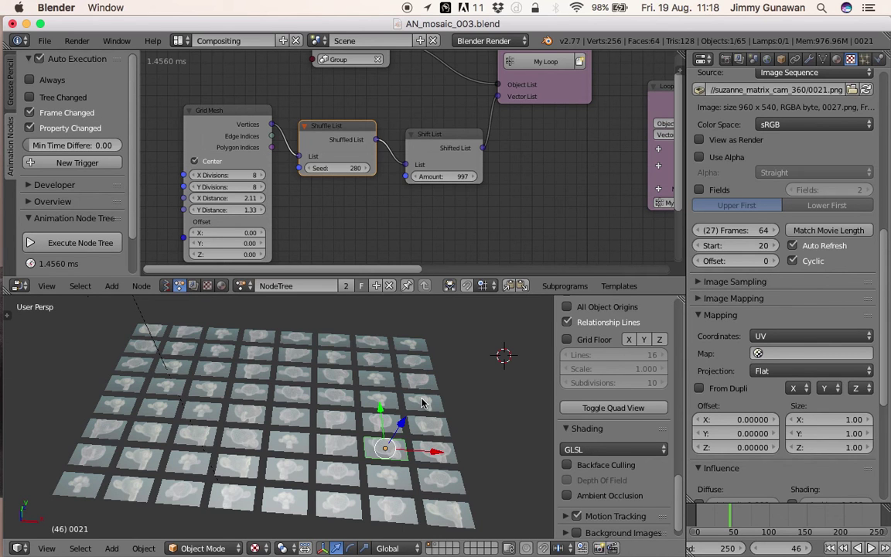
pyautogui.moveTo(423, 403); pyautogui.dragTo(368, 396, button='middle')
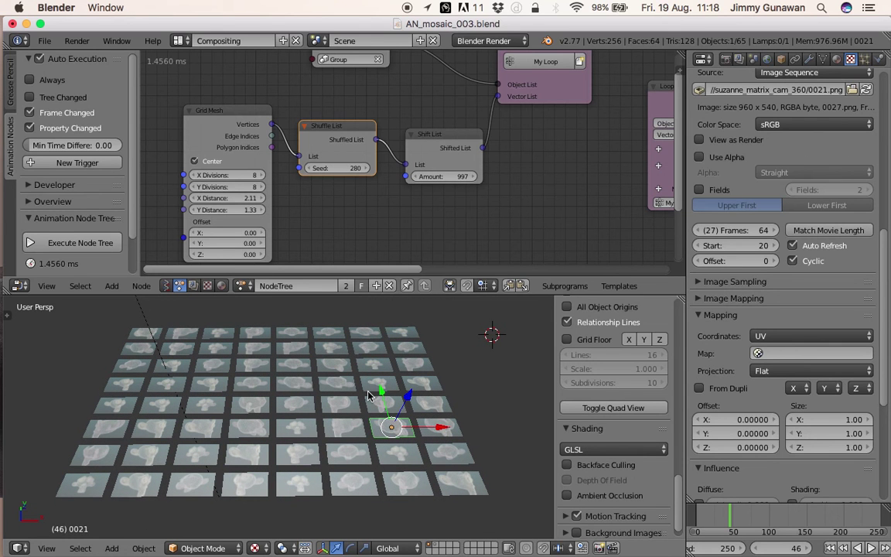